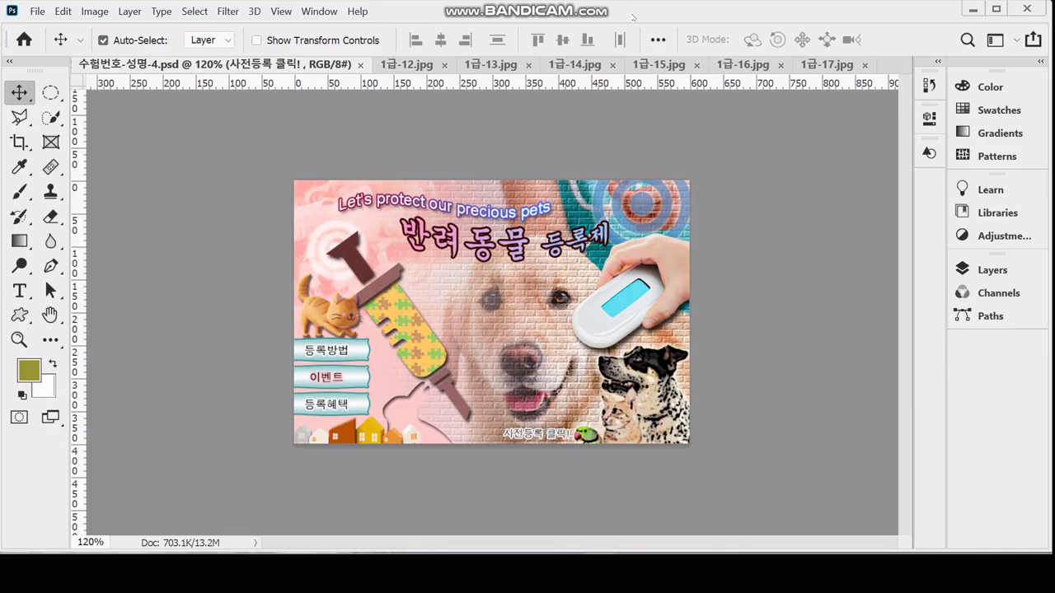
Create a 600 × 400 pixel RGB document at 72 pixels/inch with a white background, and show the grid
key("ctrl+n")
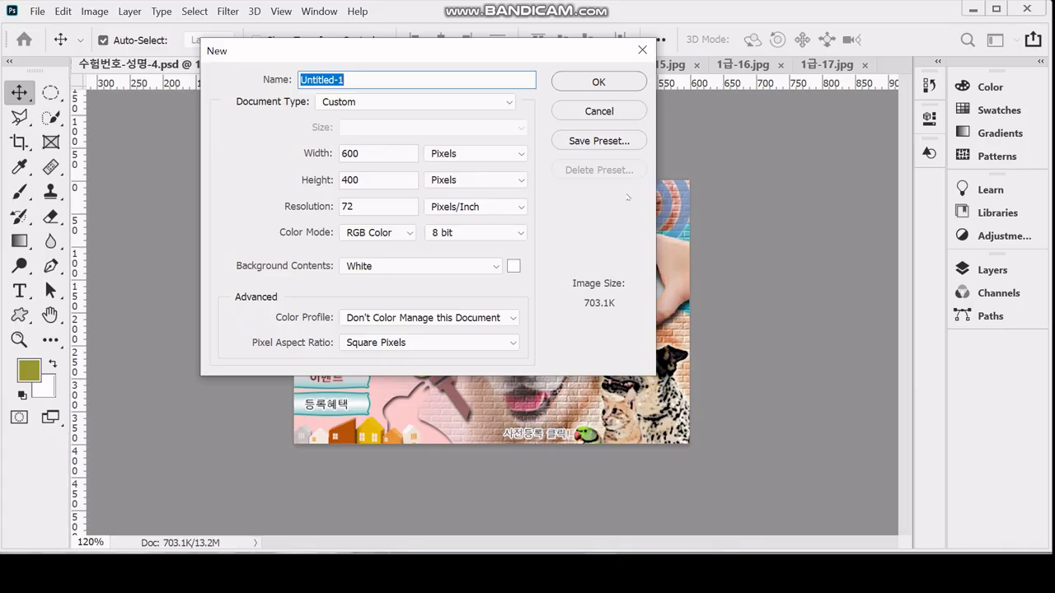
key("Return")
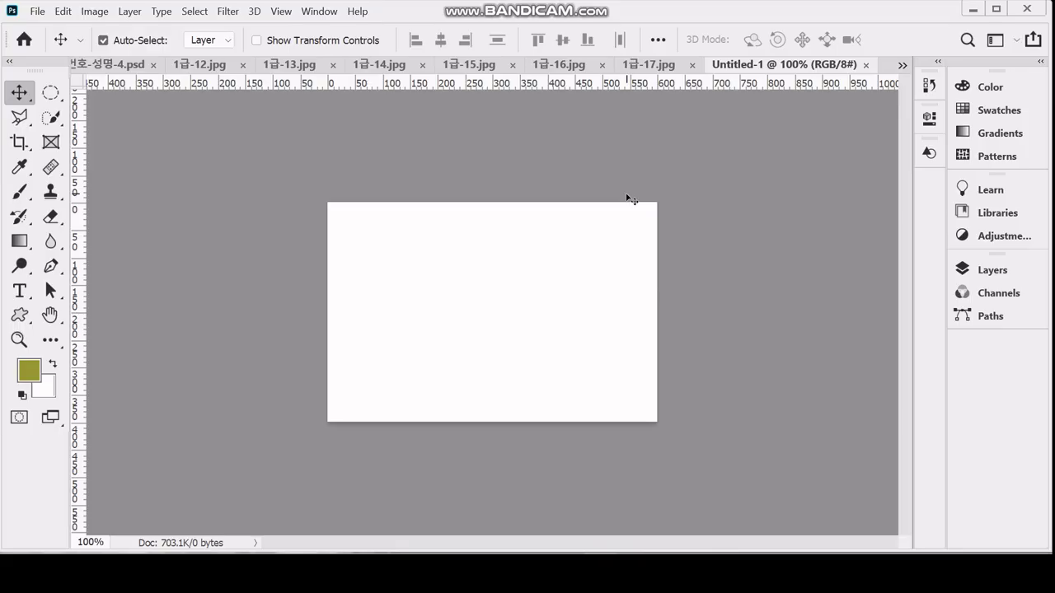
key("ctrl")
key("ctrl+apostrophe")
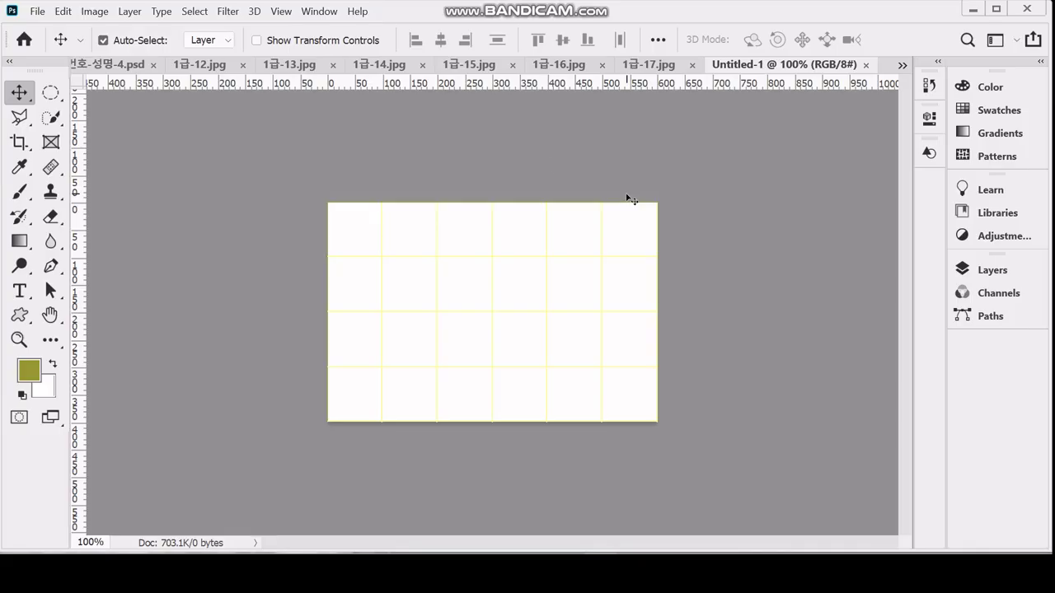
Set the foreground colour to light pink ffcccc and fill the whole background with it
left_click(32, 370)
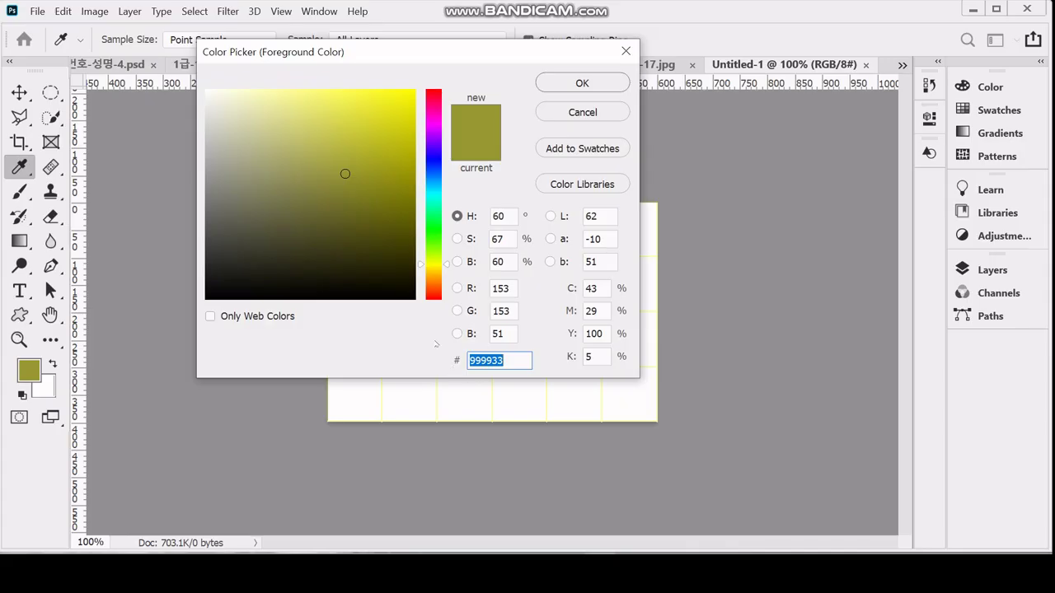
type("f")
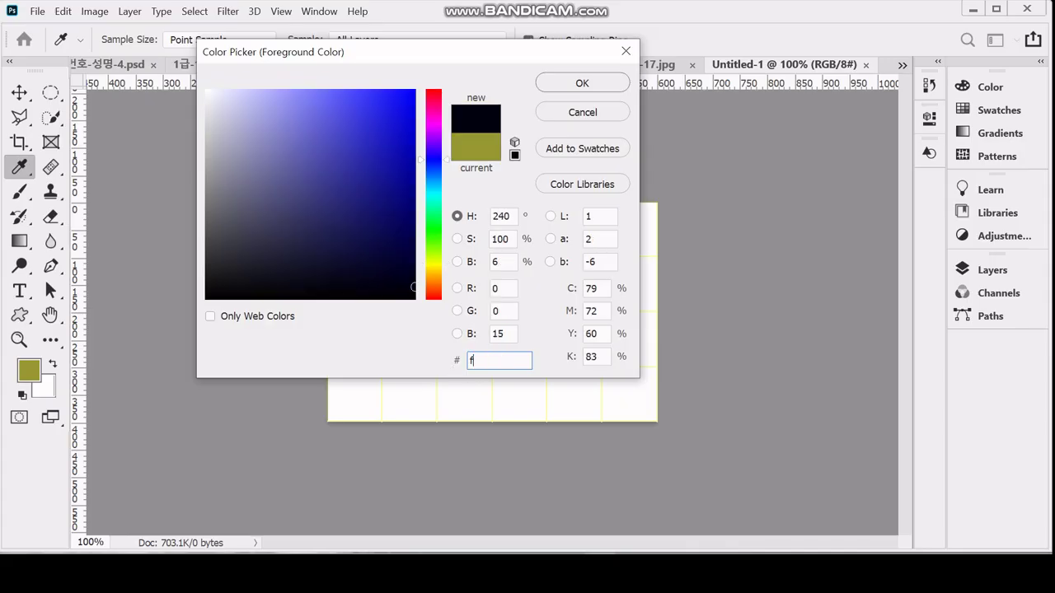
type("f")
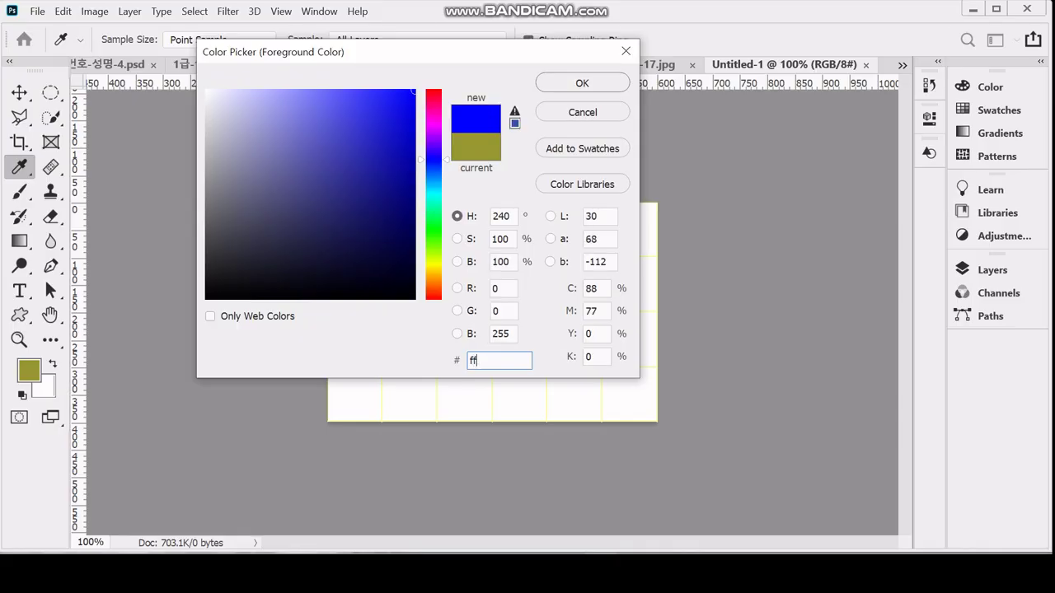
type("cccc")
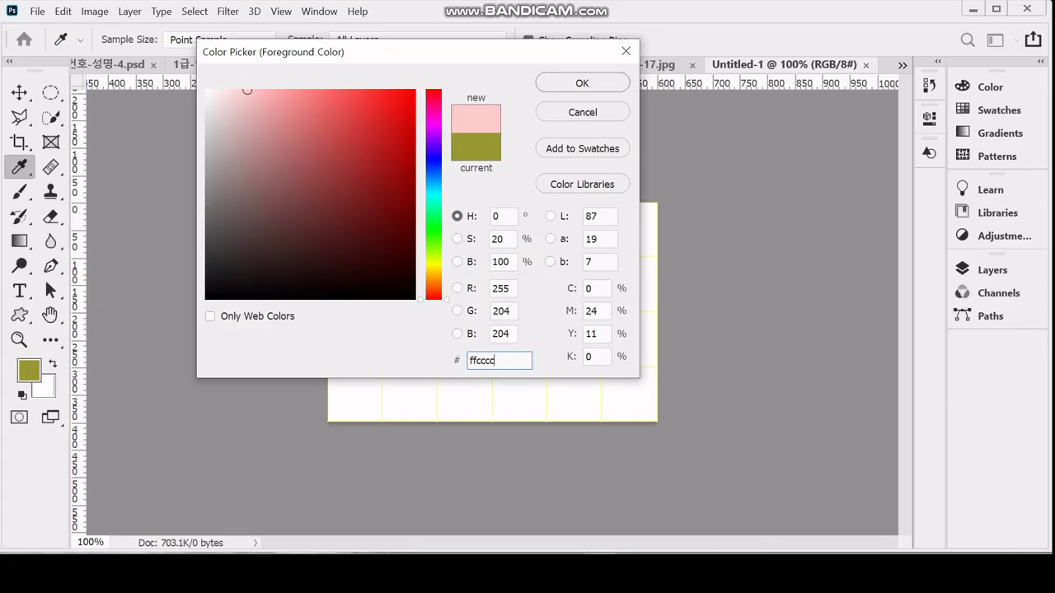
key("BackSpace")
key("BackSpace")
key("BackSpace")
key("BackSpace")
key("BackSpace")
key("BackSpace")
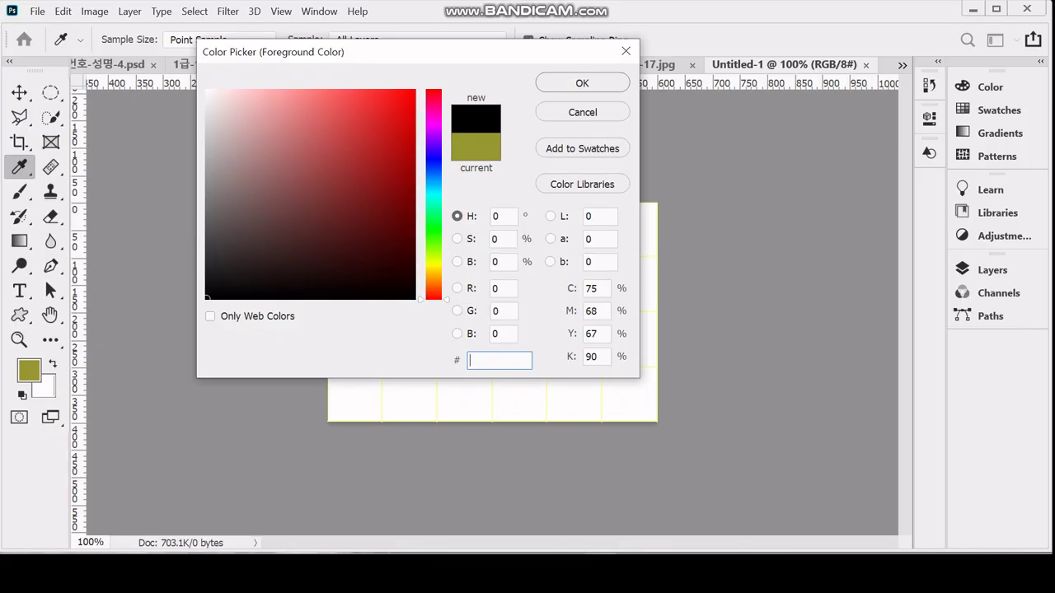
type("fcc")
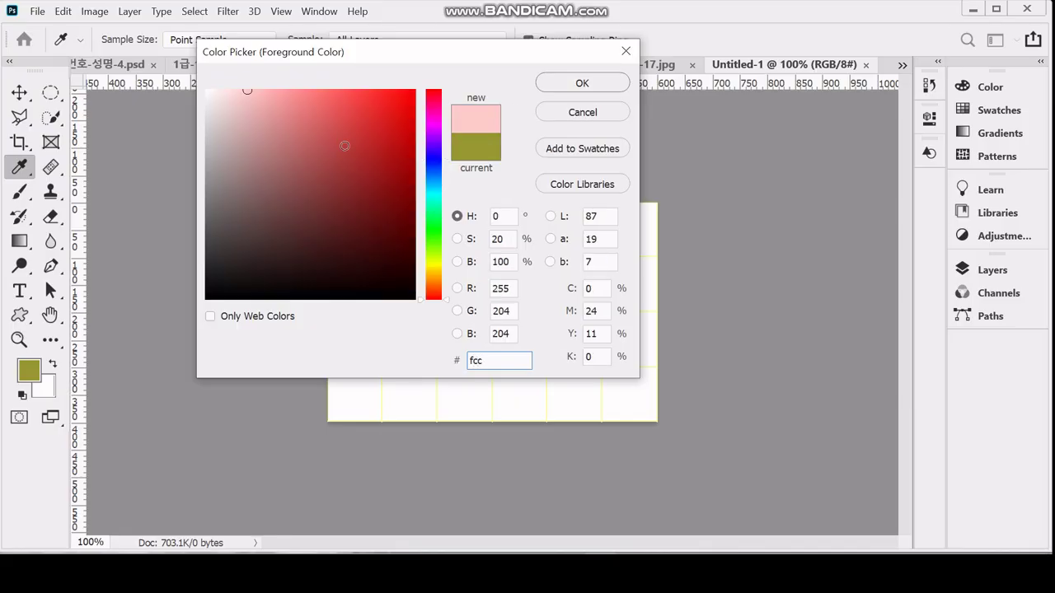
left_click(577, 82)
key("v")
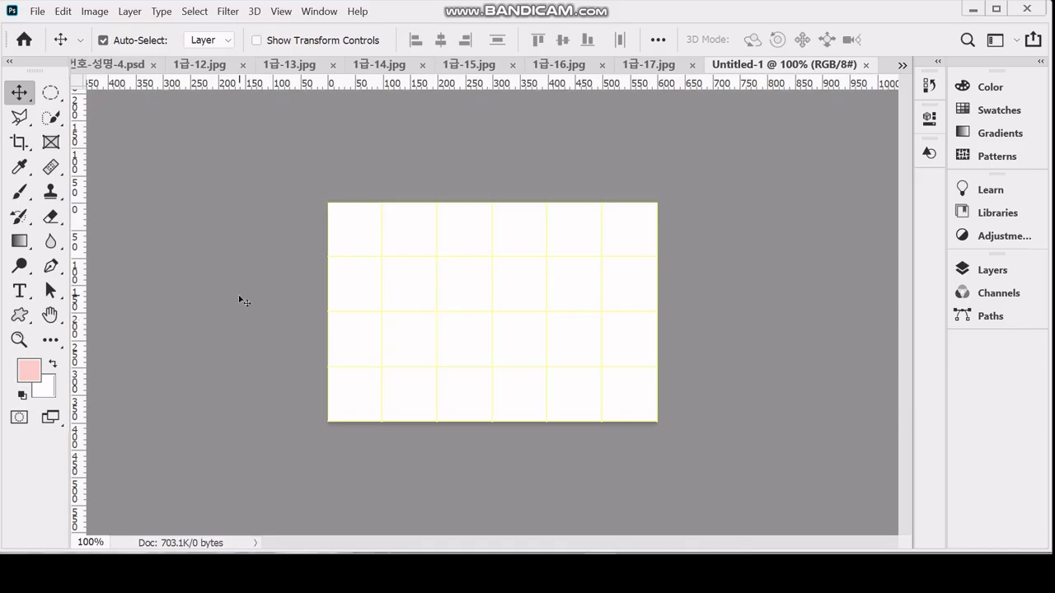
key("alt+BackSpace")
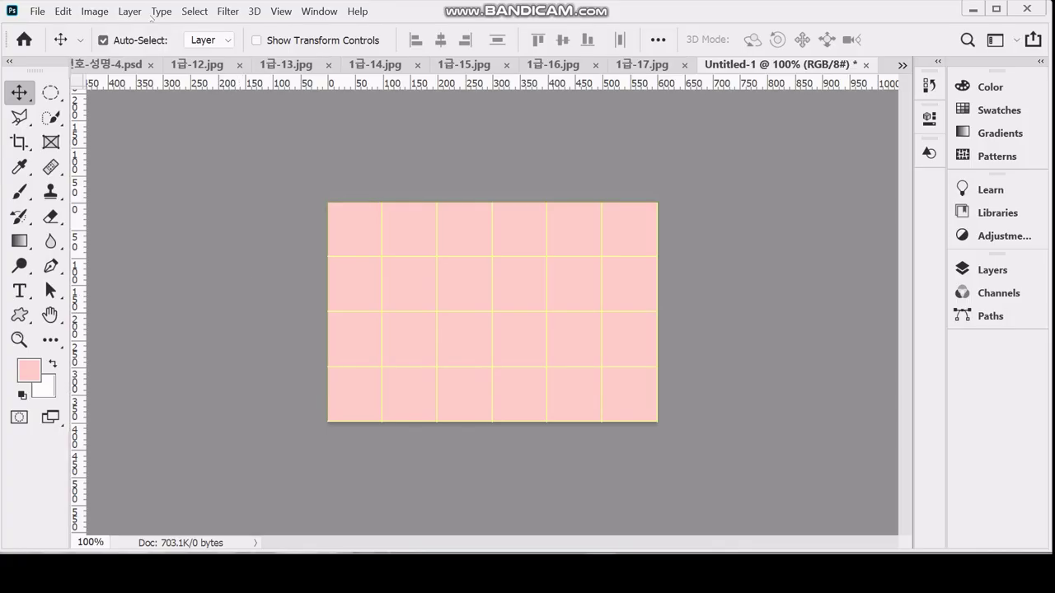
Copy the entire 1급-12.jpg photo and paste it into the new pink document
left_click(192, 64)
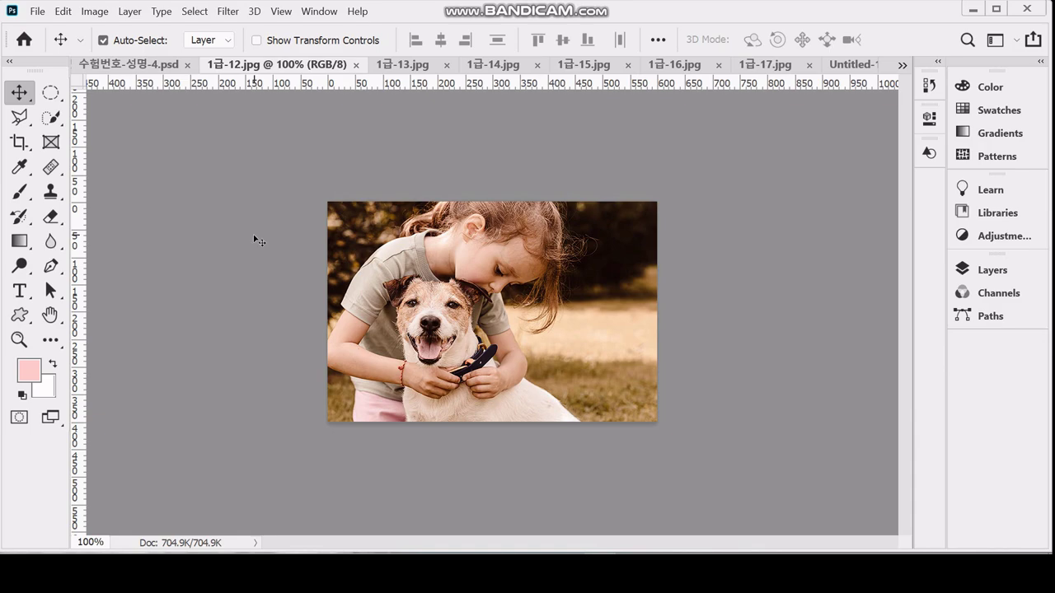
key("ctrl+a")
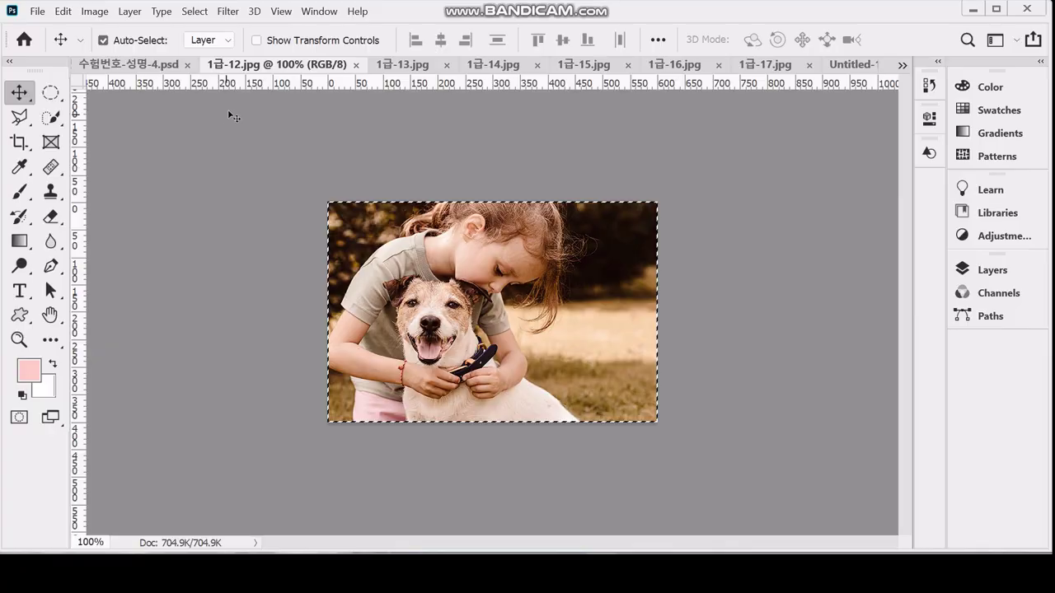
left_click(835, 66)
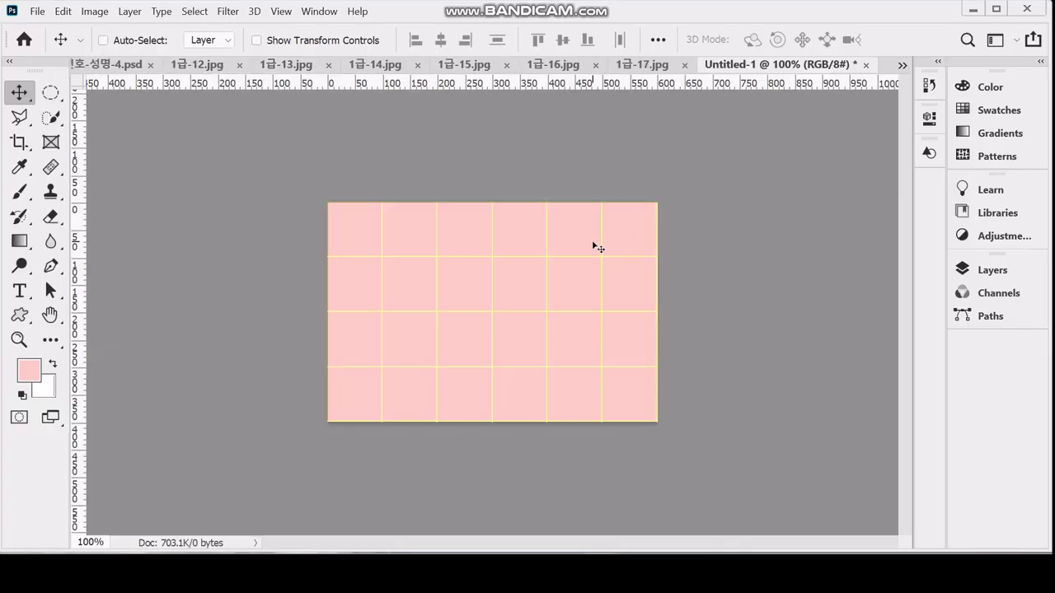
key("ctrl+v")
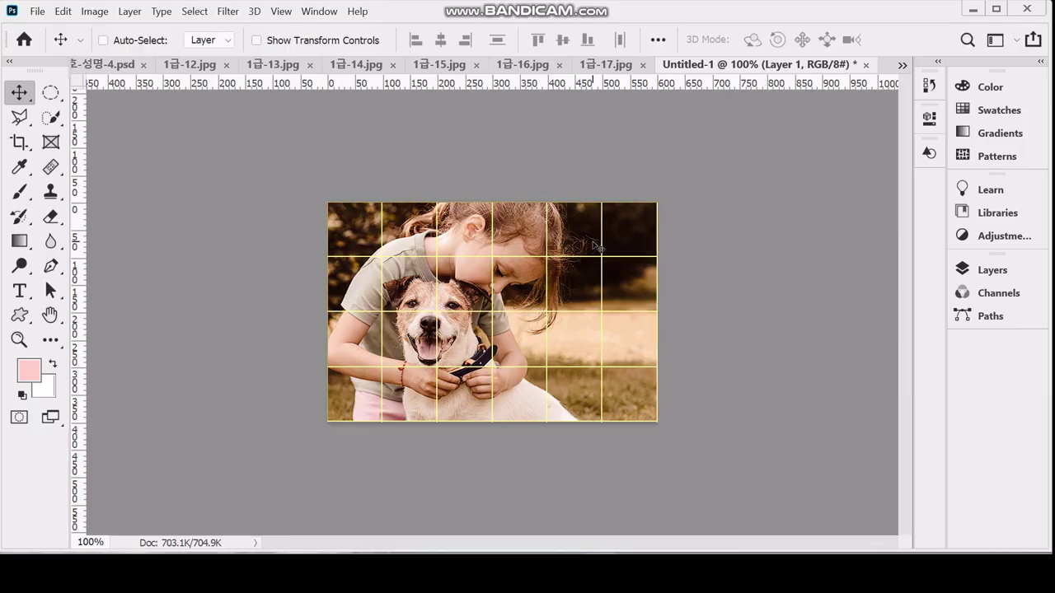
Scale the pasted photo proportionally to about 67% and place it at the canvas's upper-left corner, partly beyond the left edge
key("ctrl+t")
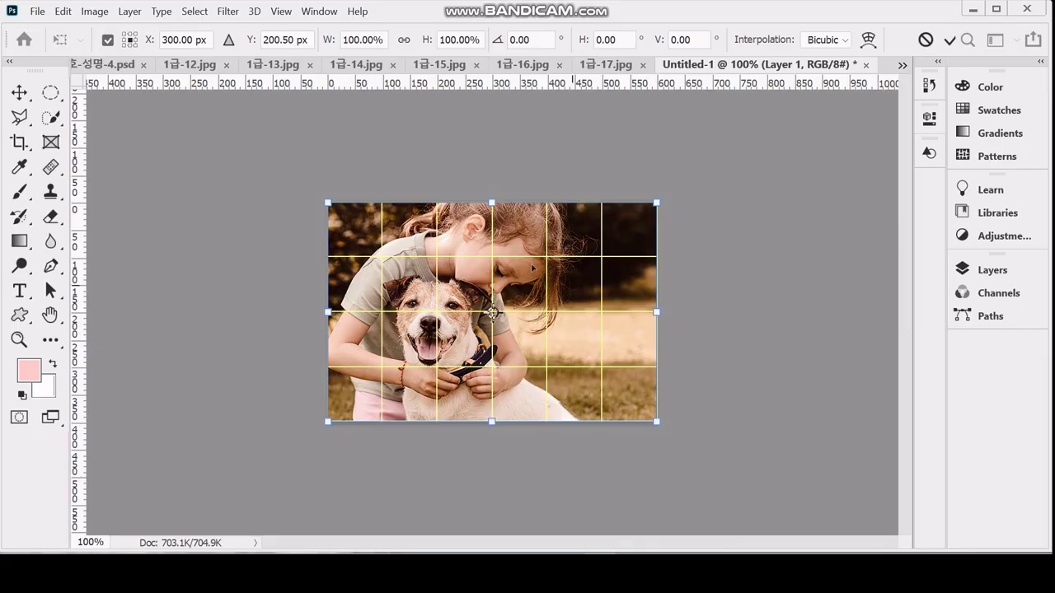
left_click(405, 40)
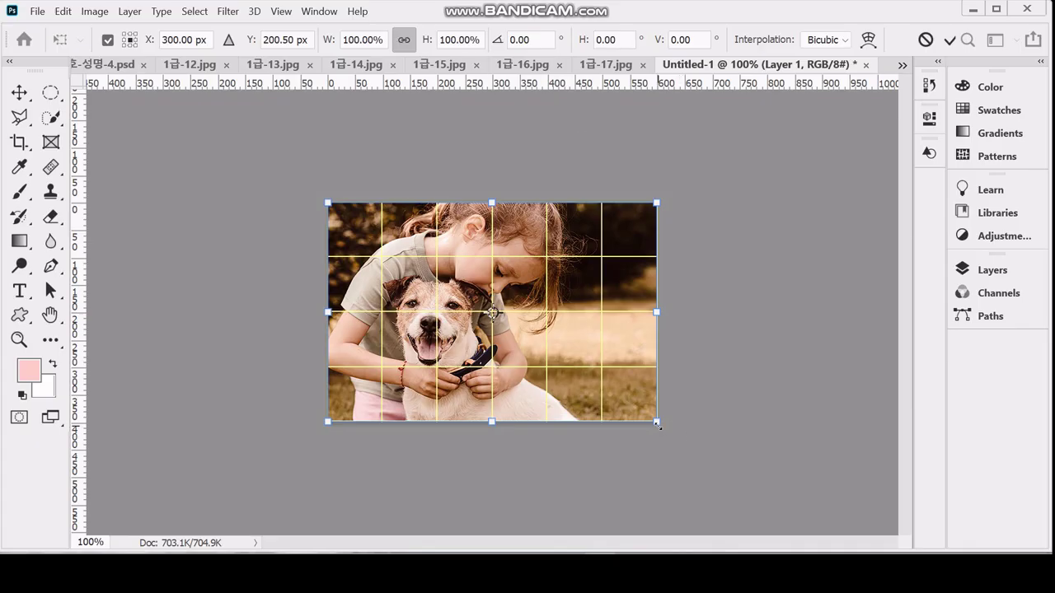
left_click_drag(658, 425, 532, 373)
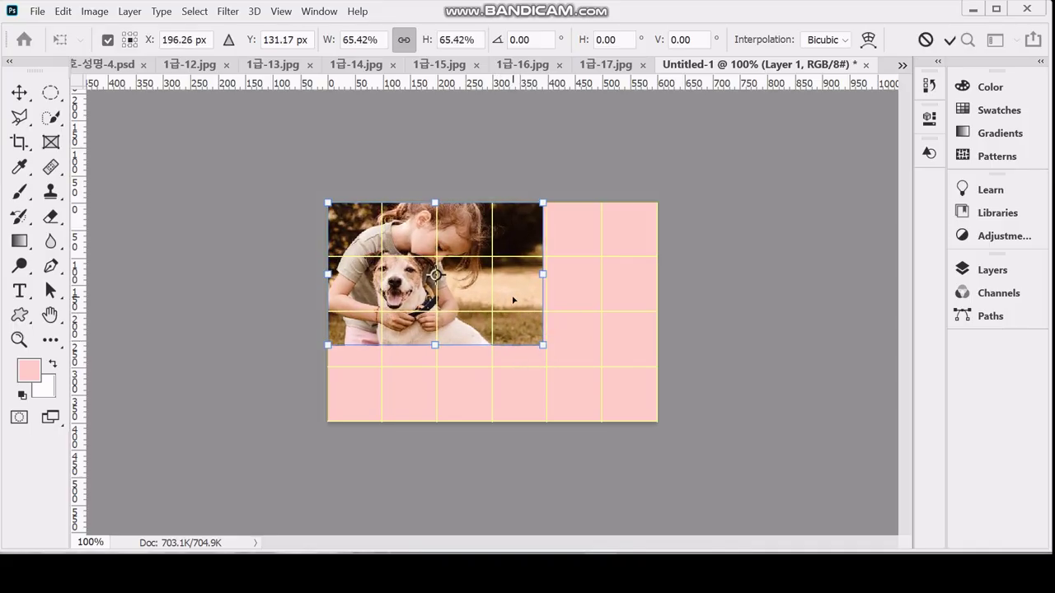
left_click_drag(514, 299, 481, 296)
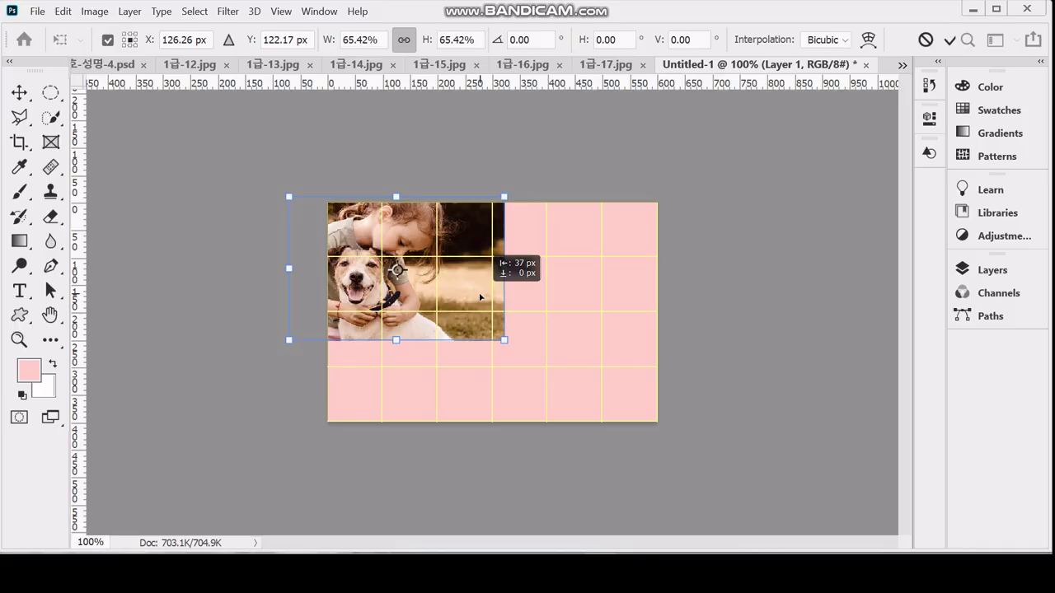
left_click_drag(479, 311, 485, 320)
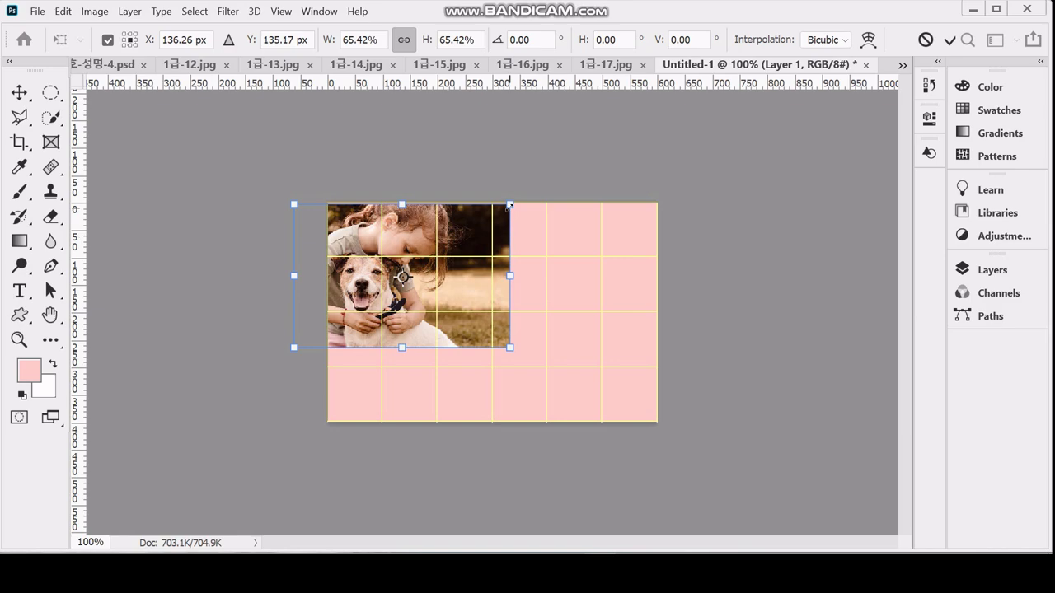
left_click_drag(510, 204, 515, 201)
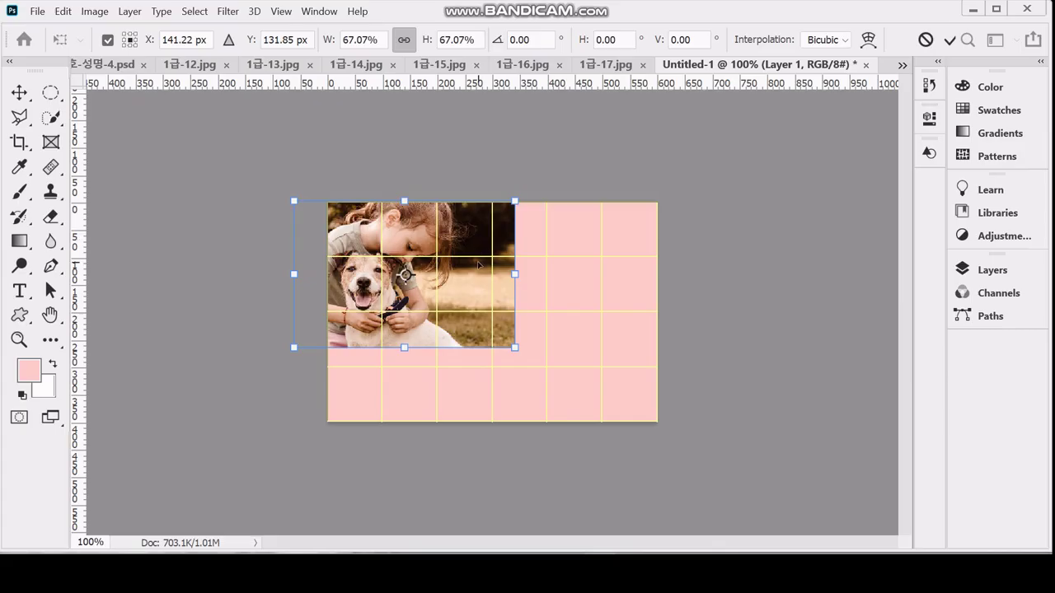
key("Return")
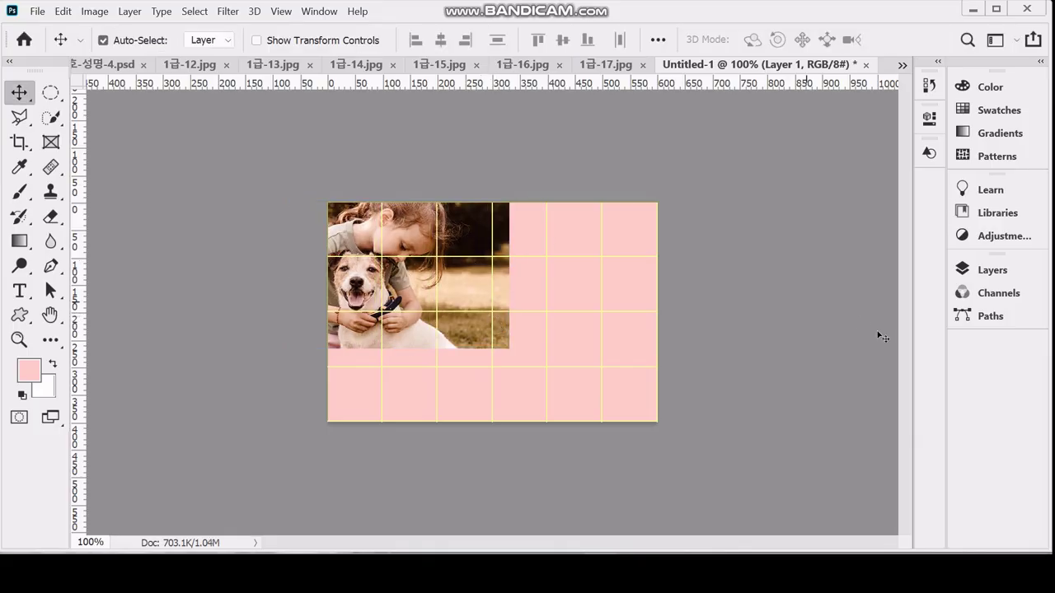
Set the blend mode of the photo's layer, Layer 1, to Soft Light
left_click(986, 271)
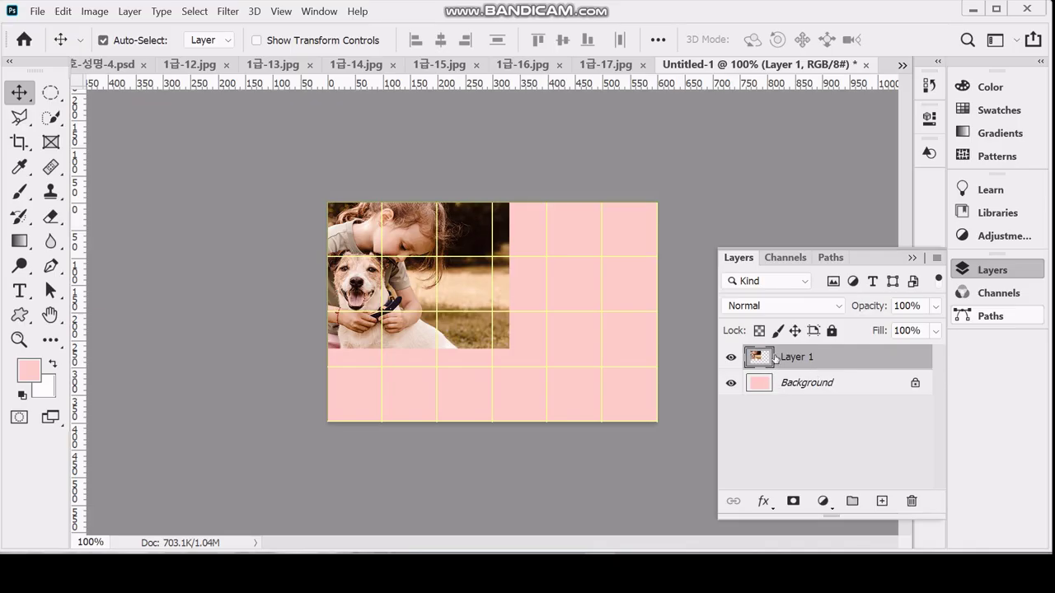
left_click(771, 309)
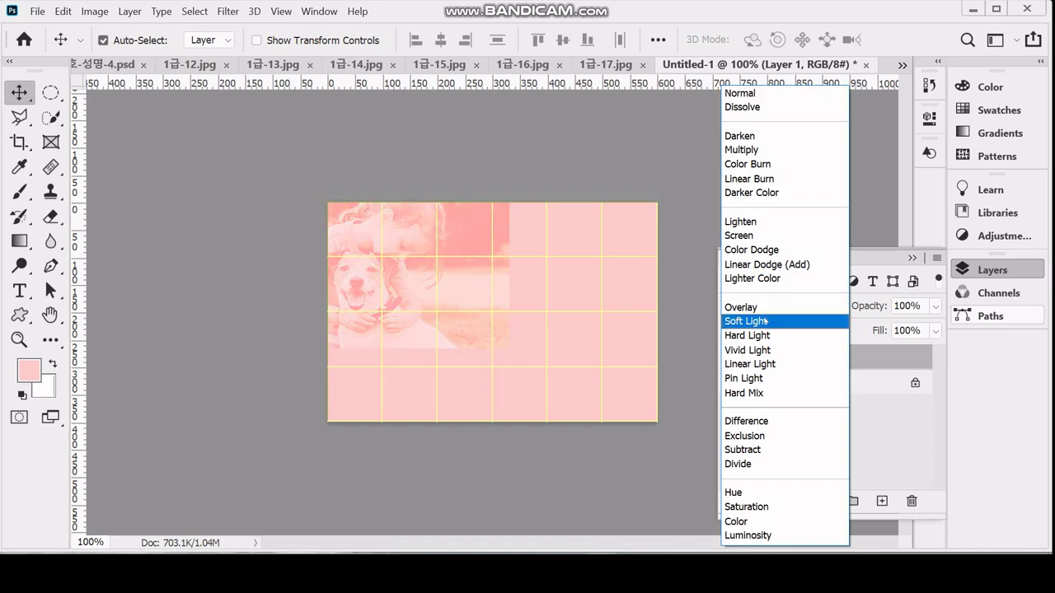
left_click(766, 321)
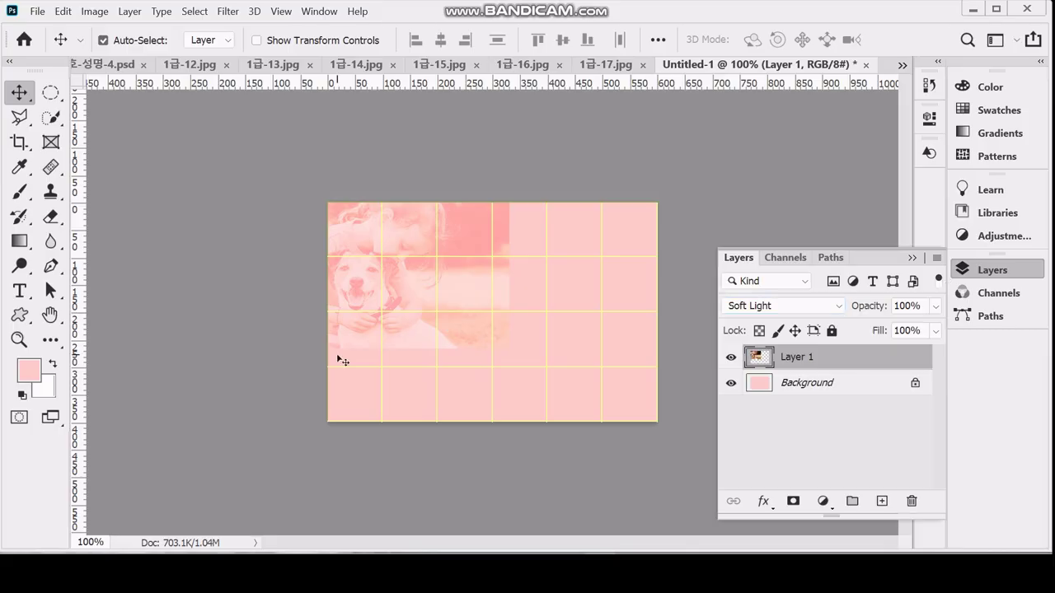
Save the document in Photoshop format as 수험번호-성명-4 in the desktop folder 임시
key("ctrl+shift+s")
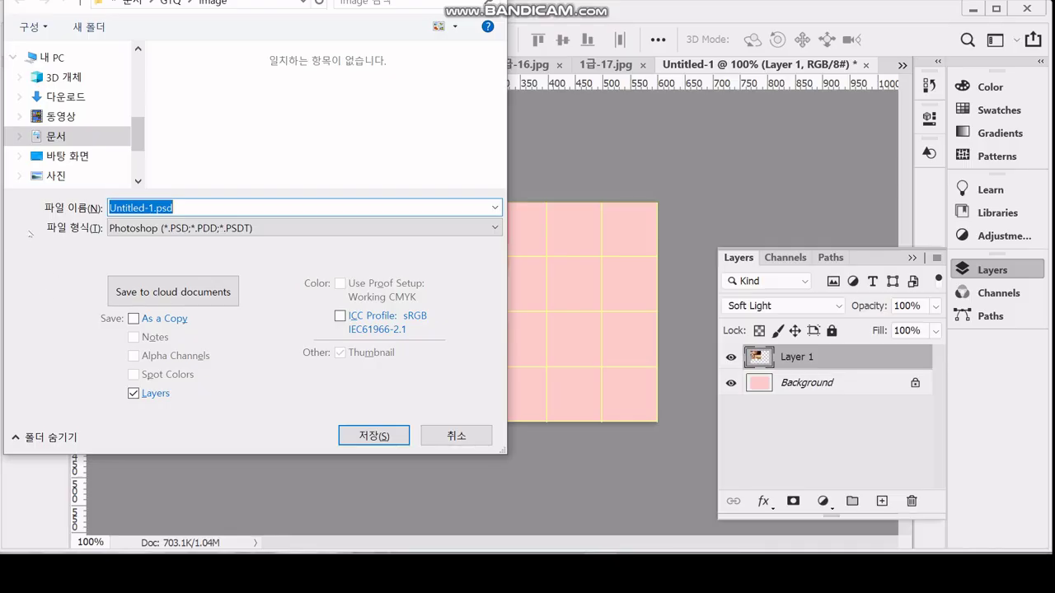
left_click(73, 157)
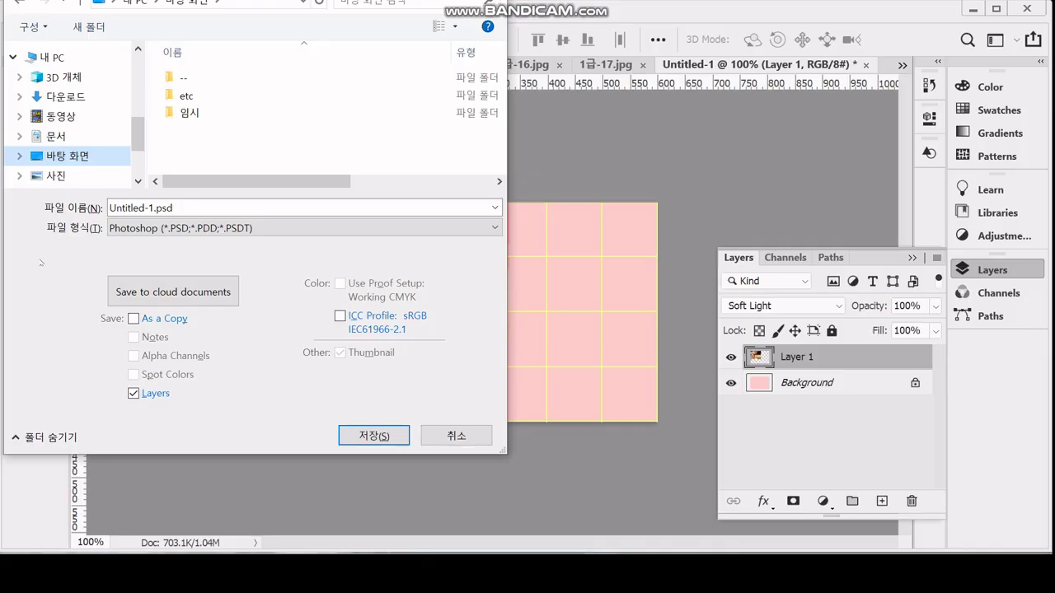
double_click(190, 112)
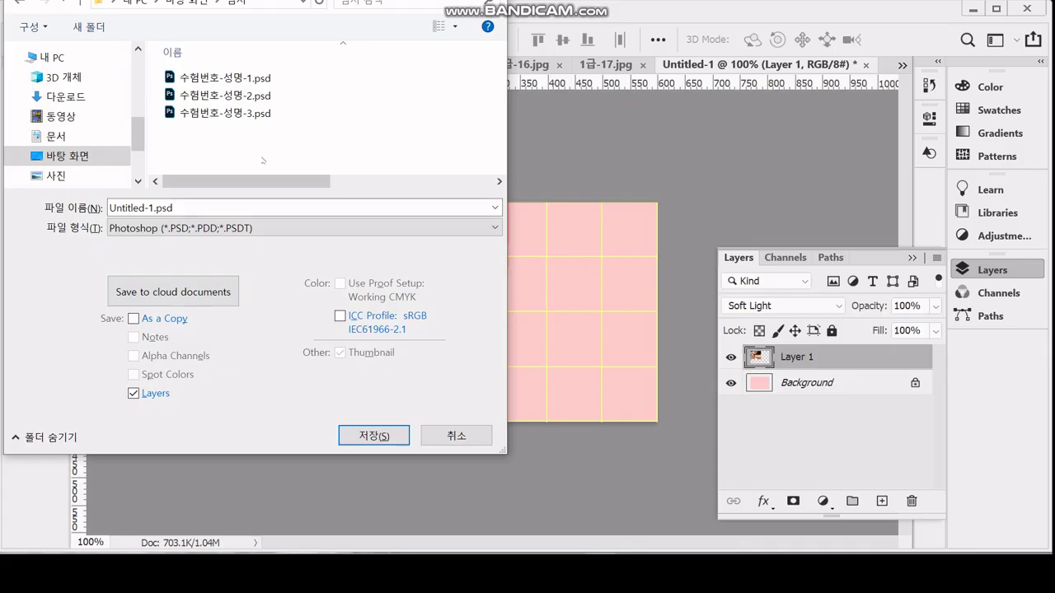
left_click(258, 118)
left_click(173, 208)
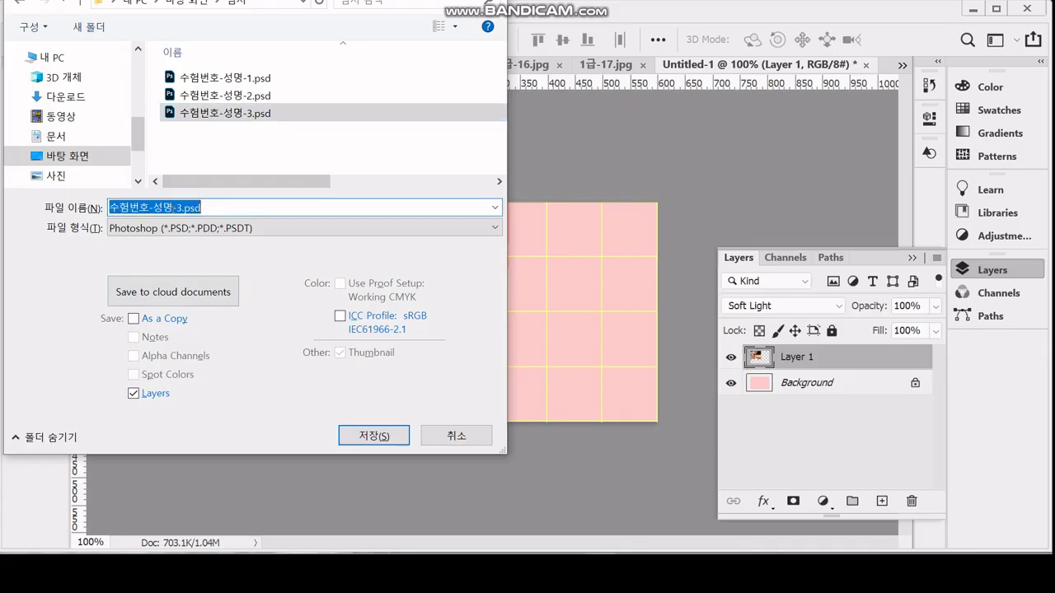
left_click_drag(176, 208, 221, 209)
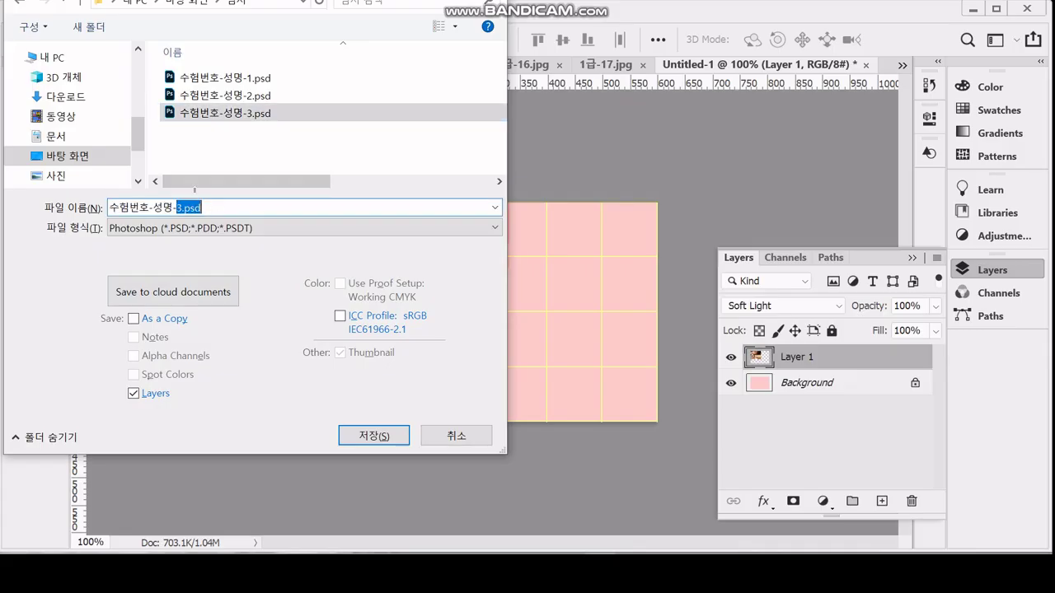
type("4")
key("Tab")
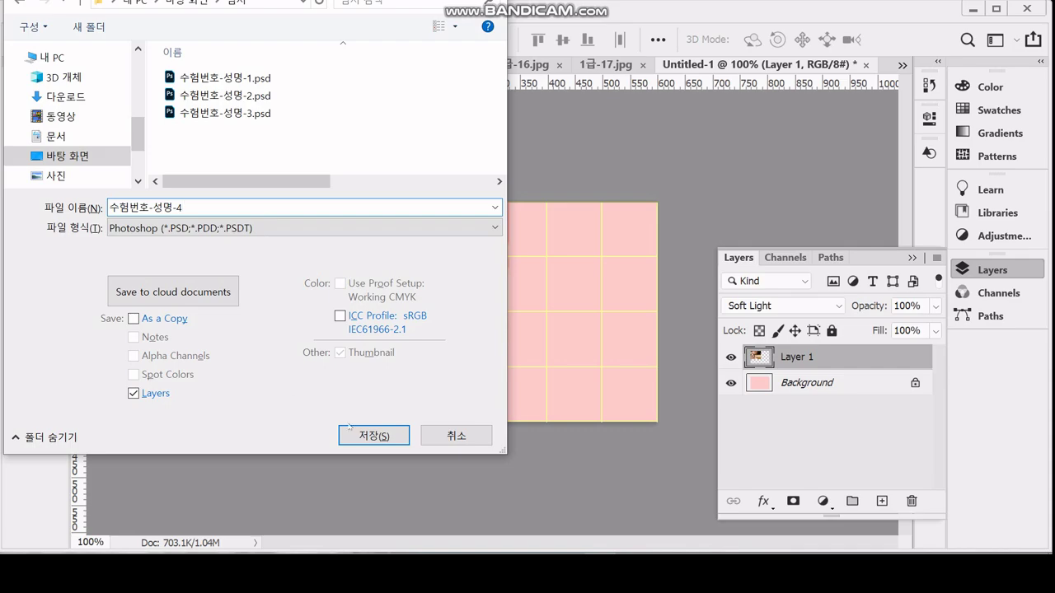
left_click(373, 436)
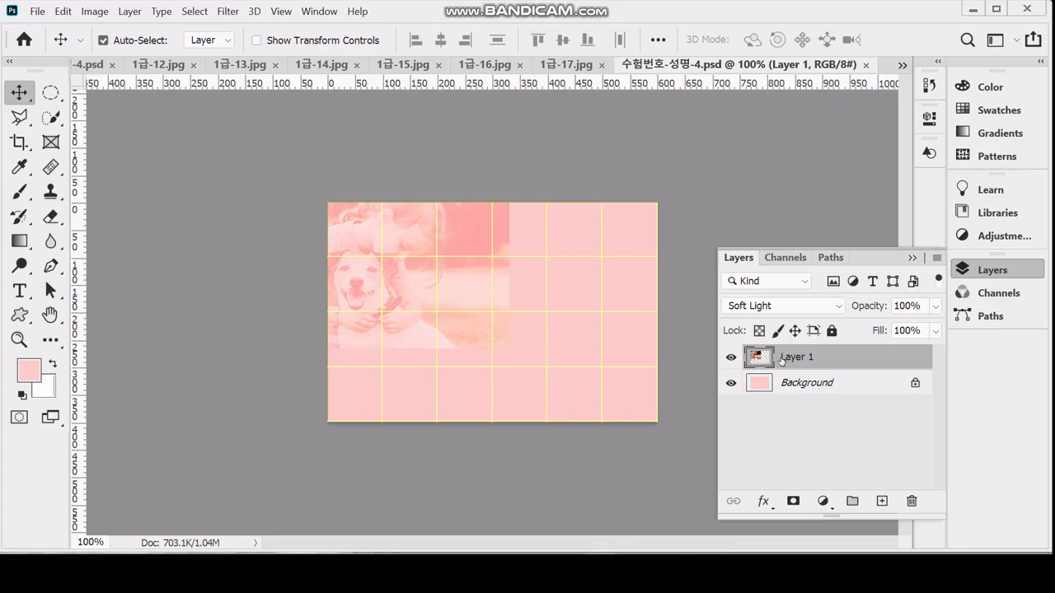
Add a layer mask to Layer 1 and fade the photo's lower part with a vertical black-to-white linear gradient
left_click(792, 502)
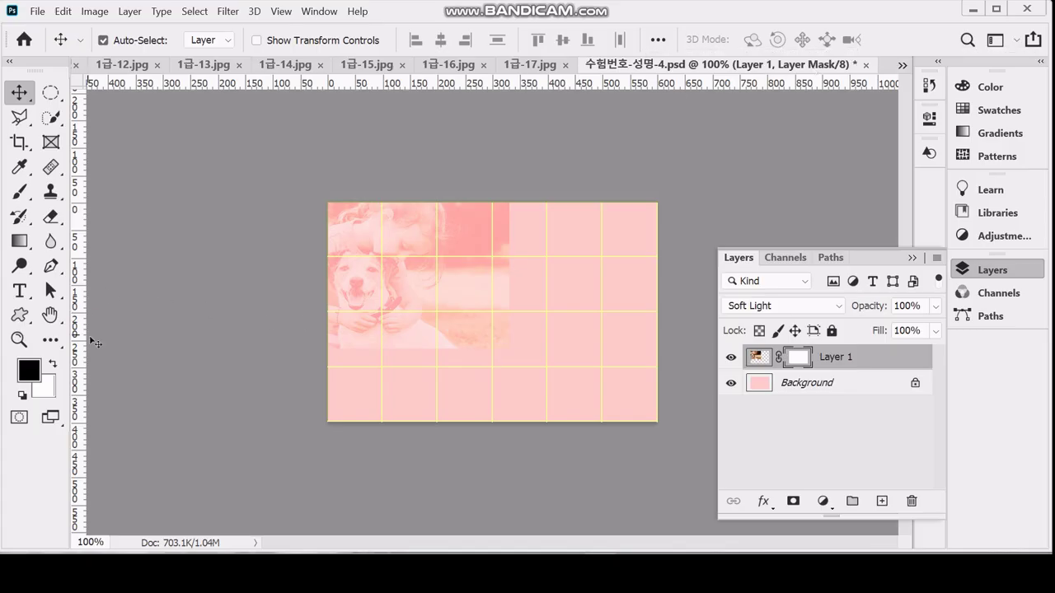
left_click(19, 240)
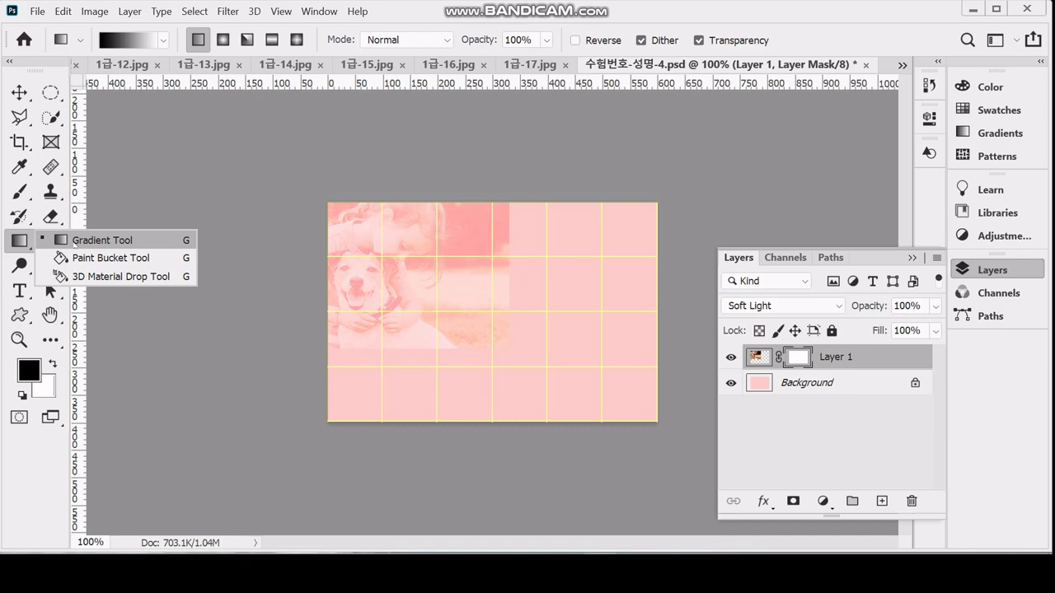
left_click(75, 241)
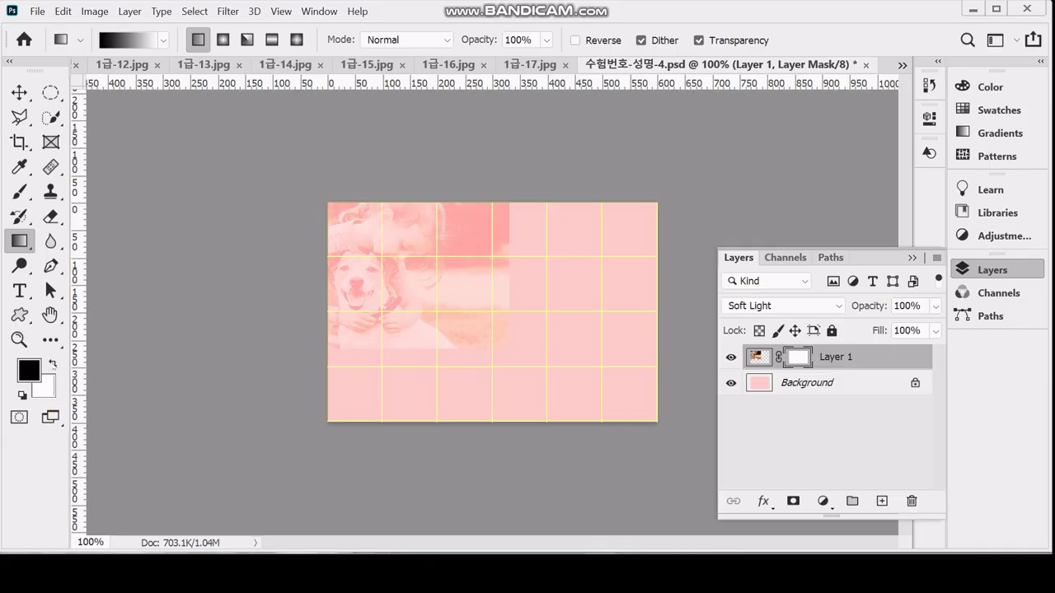
left_click(53, 365)
key("x")
left_click_drag(434, 351, 435, 290)
left_click_drag(434, 287, 434, 288)
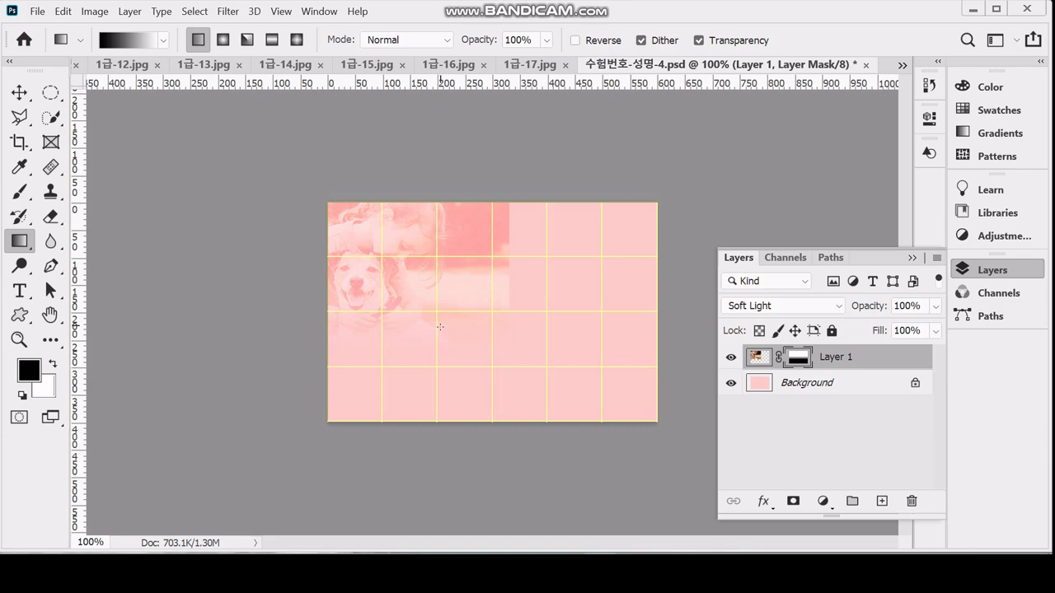
Redraw the vertical gradient on Layer 1's mask to refine how the photo's lower part fades into the pink background
left_click_drag(436, 341, 439, 264)
left_click_drag(433, 323, 431, 297)
left_click_drag(437, 345, 436, 290)
left_click_drag(437, 338, 437, 286)
left_click_drag(436, 286, 436, 286)
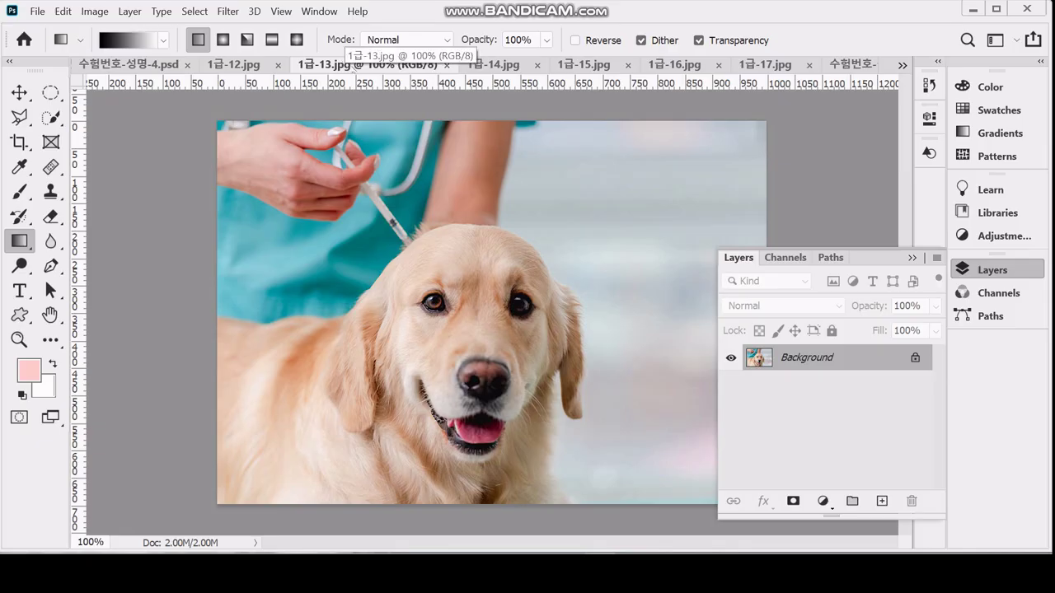
Copy the entire 1급-13.jpg photo and paste it into 수험번호-성명-4.psd above Layer 1
key("ctrl+a")
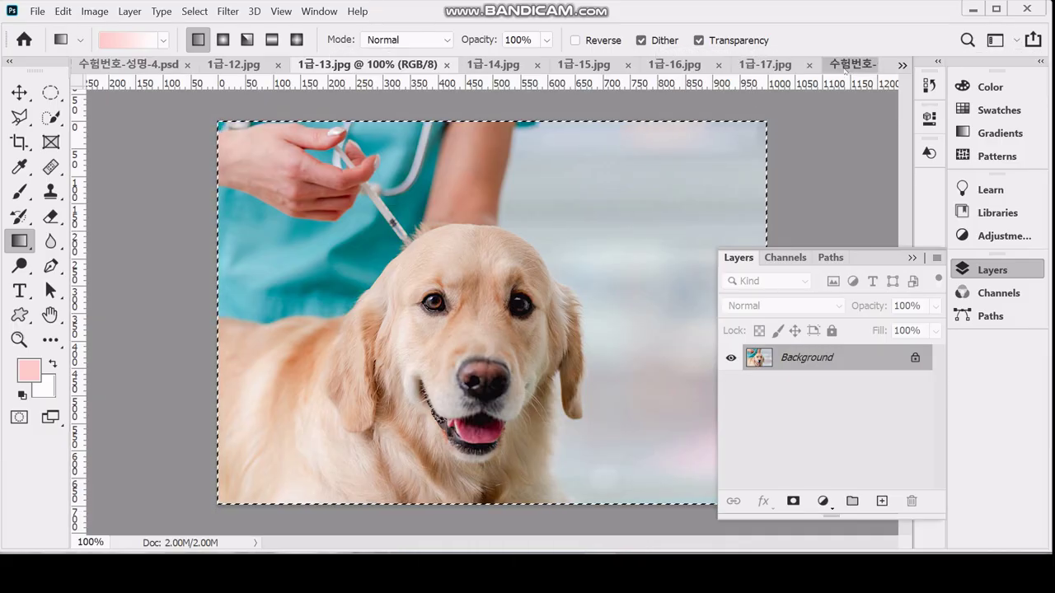
left_click(853, 64)
key("d")
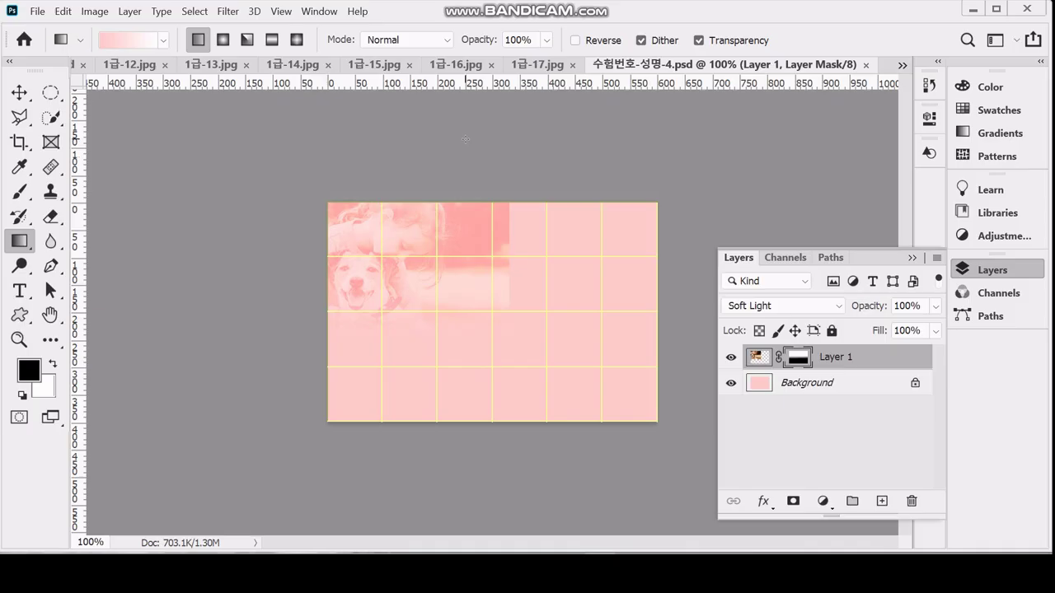
key("ctrl+v")
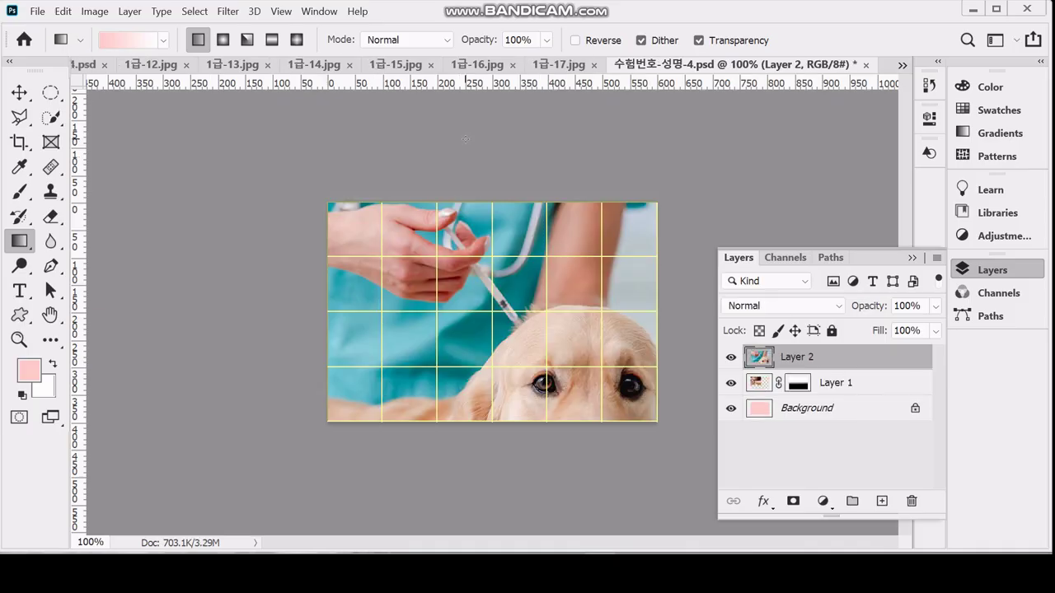
Scale the pasted dog photo down proportionally, flip it horizontally and position it to cover the canvas with the dog right of centre
key("ctrl+t")
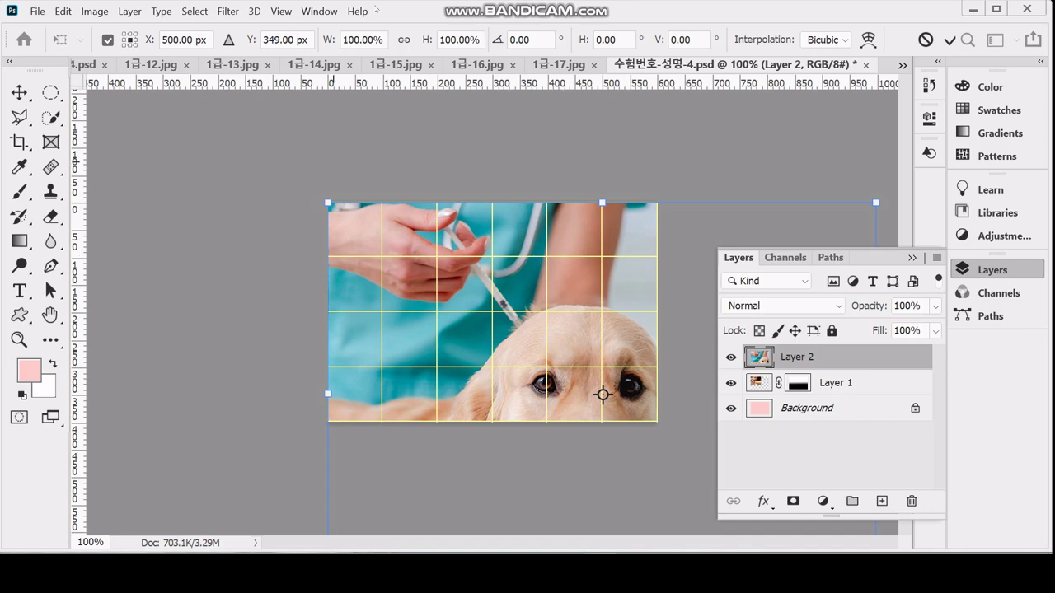
left_click(404, 39)
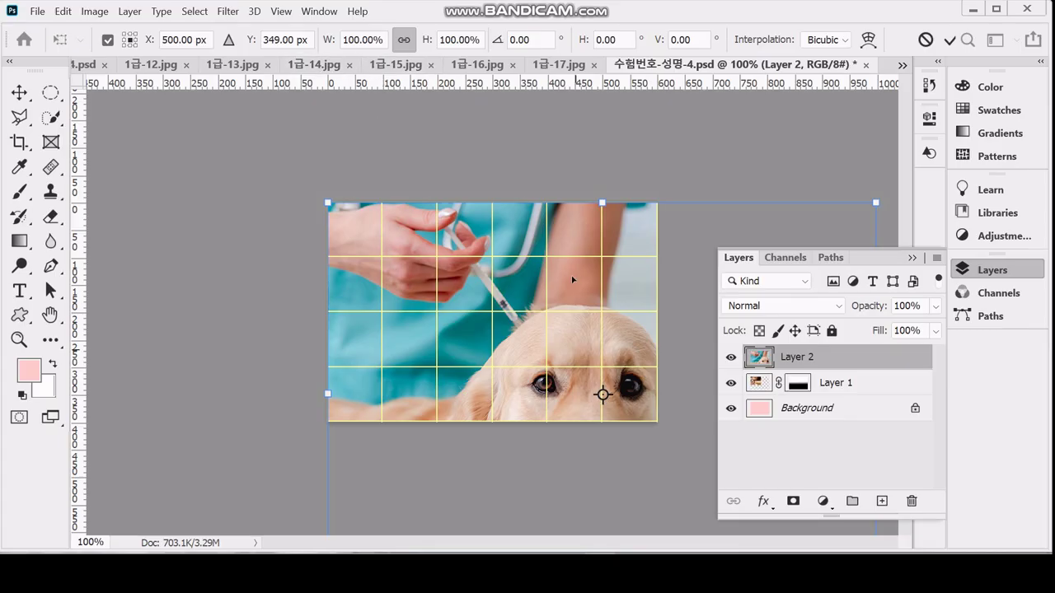
left_click_drag(329, 42, 316, 39)
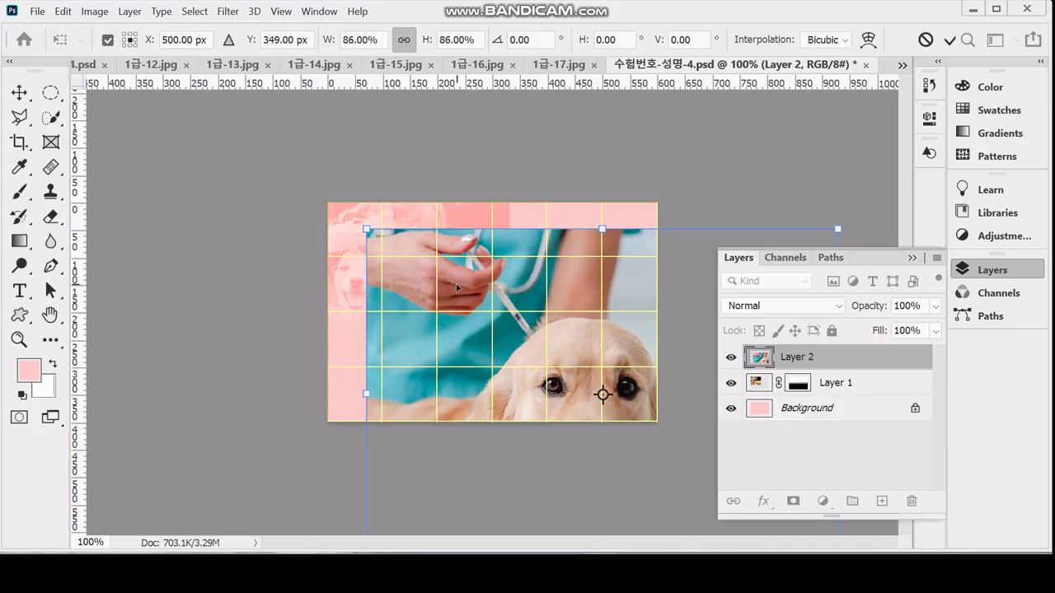
left_click_drag(456, 283, 395, 238)
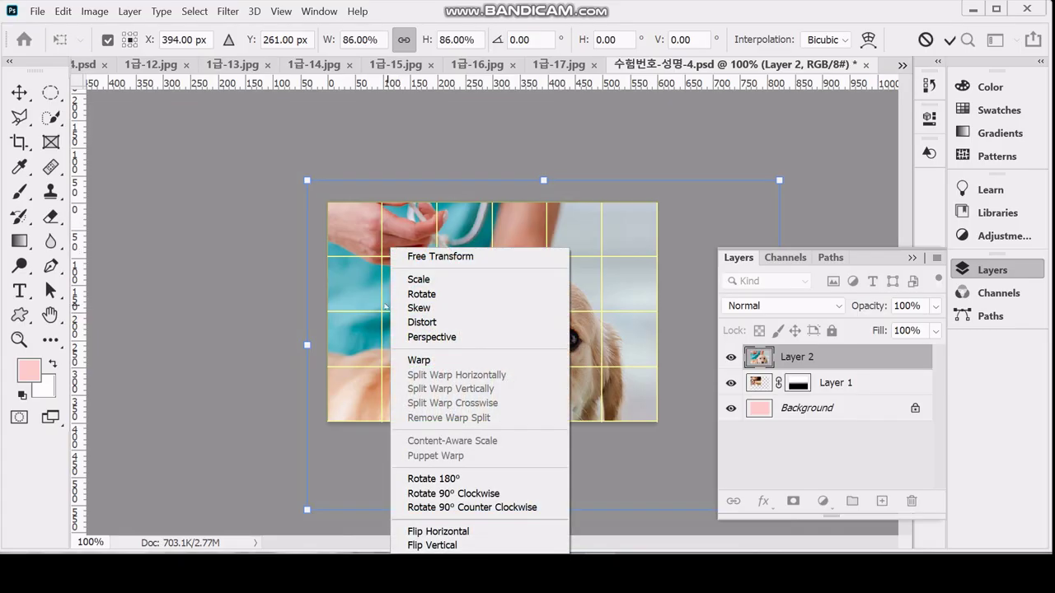
left_click(467, 532)
left_click_drag(548, 391, 481, 328)
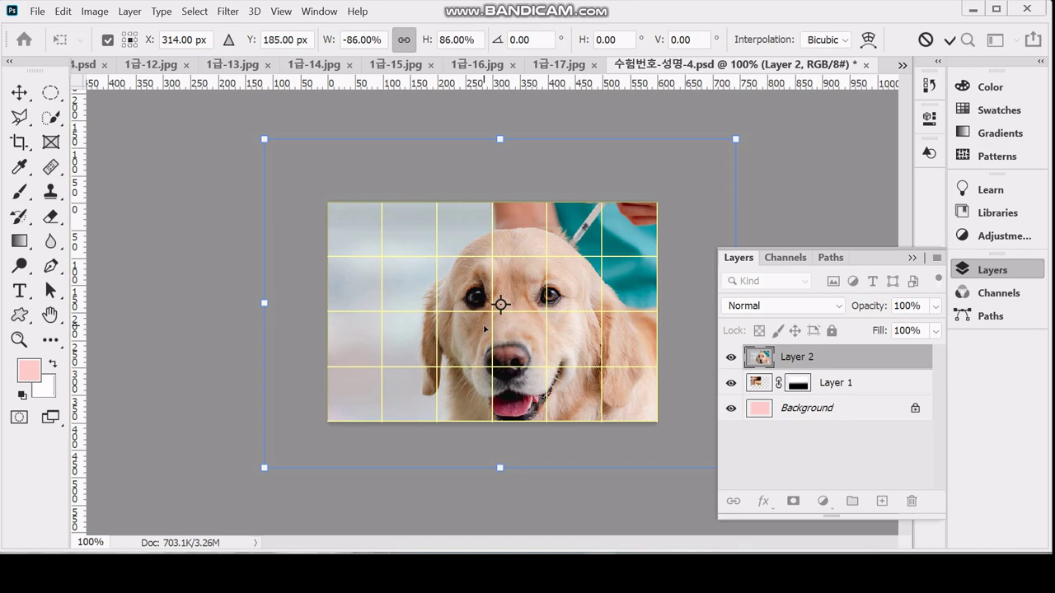
key("Return")
key("g")
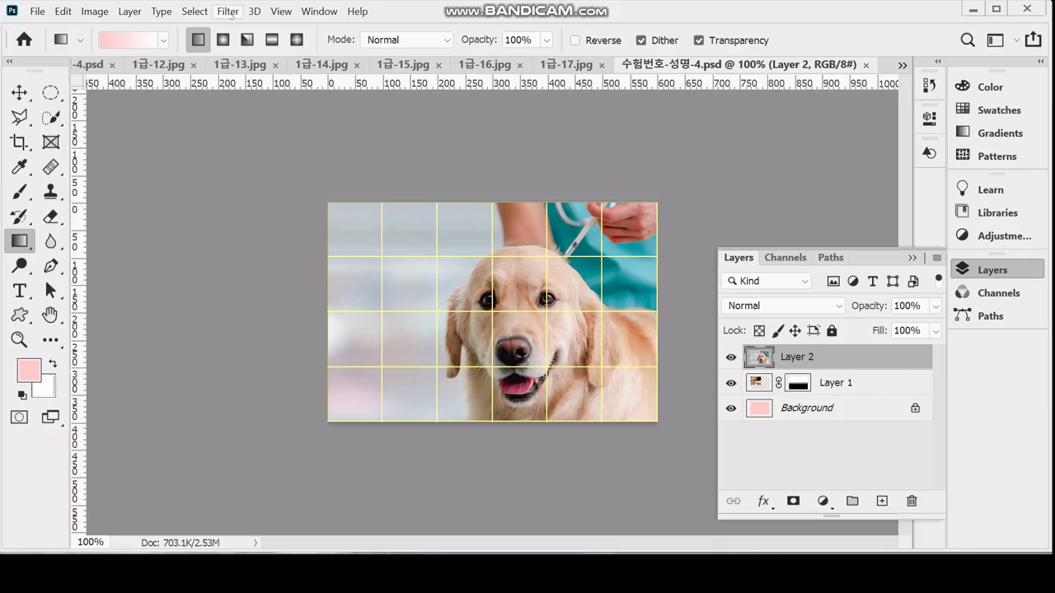
Choose the Texturizer effect for Layer 2 in the Filter Gallery
left_click(228, 12)
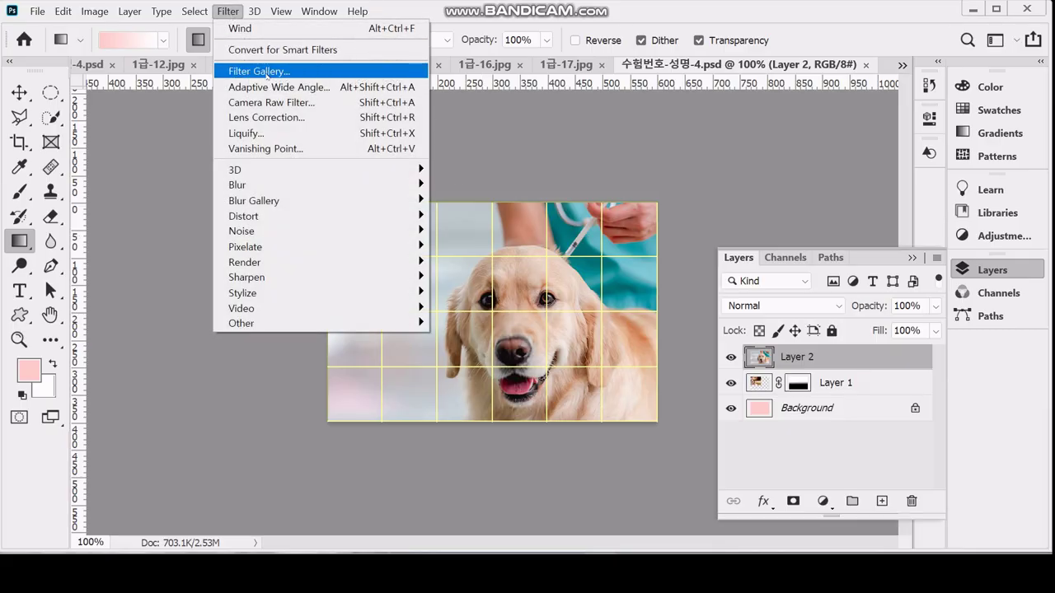
left_click(266, 73)
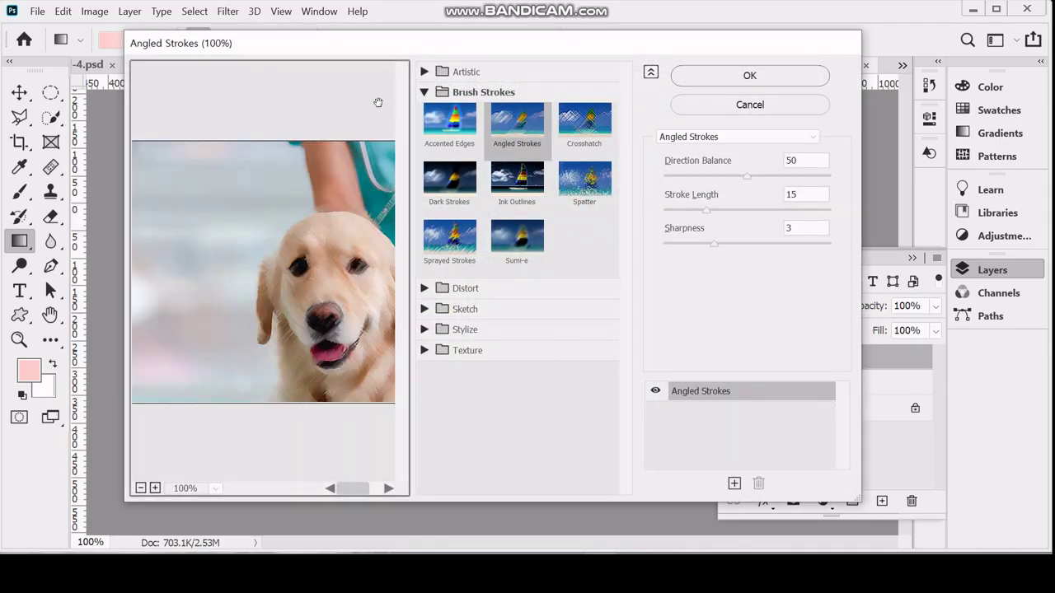
left_click(424, 92)
left_click(425, 175)
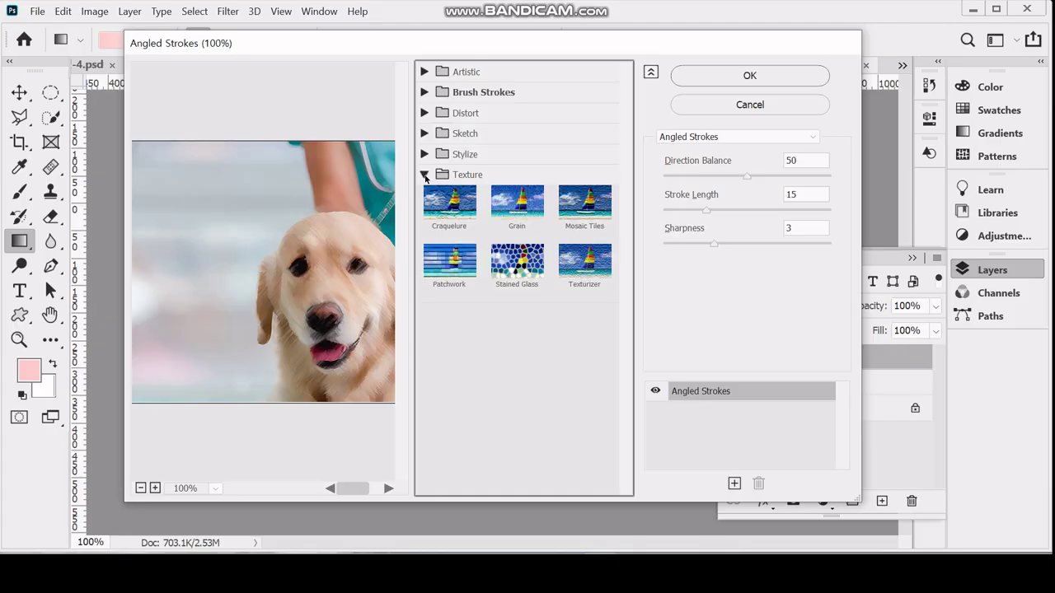
left_click(580, 262)
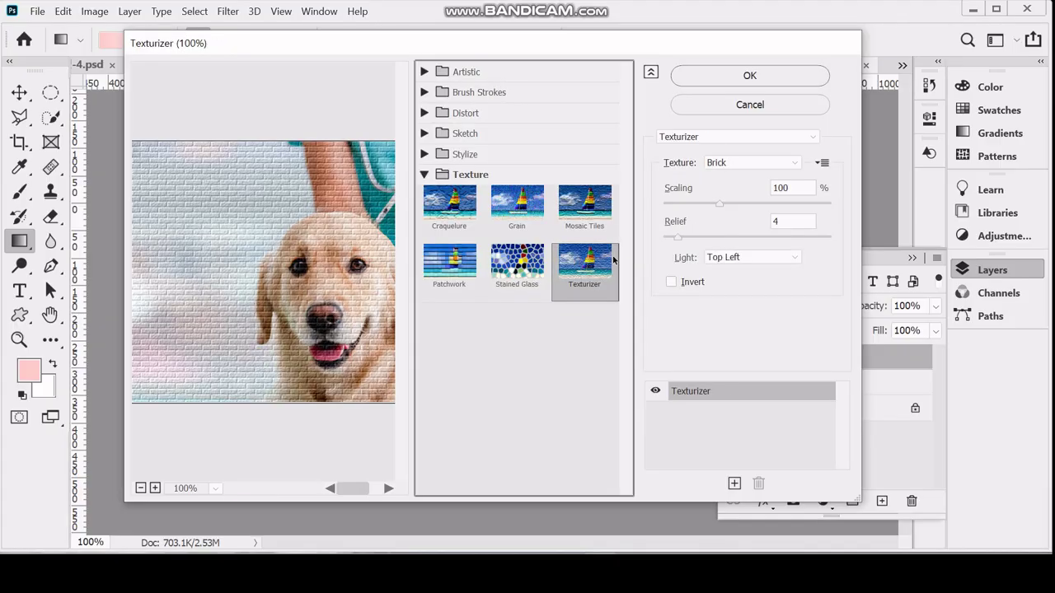
Try the Canvas texture in the Texturizer preview and switch back to Brick
left_click(737, 162)
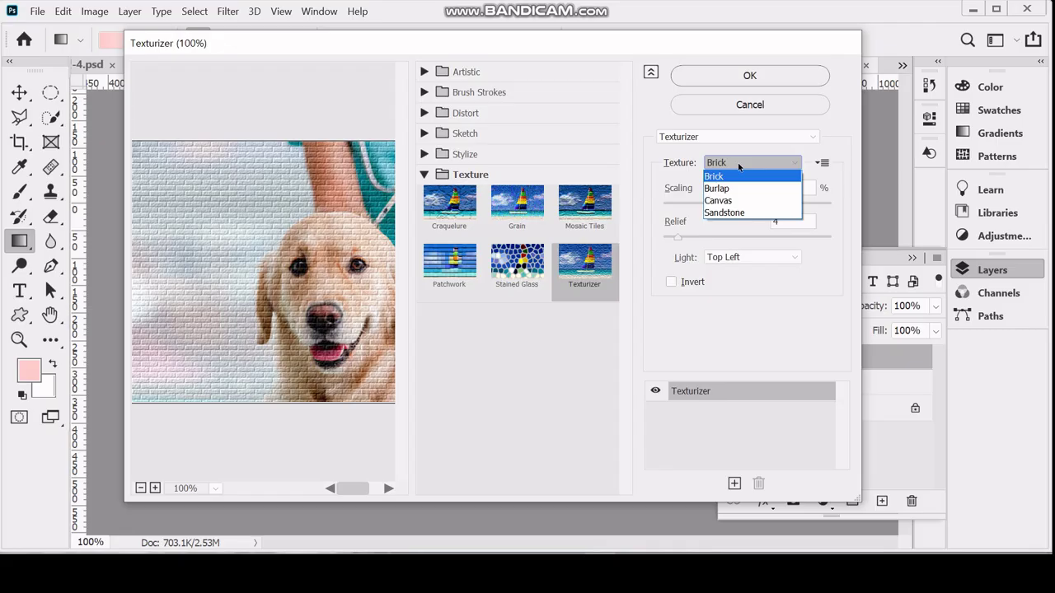
left_click(739, 167)
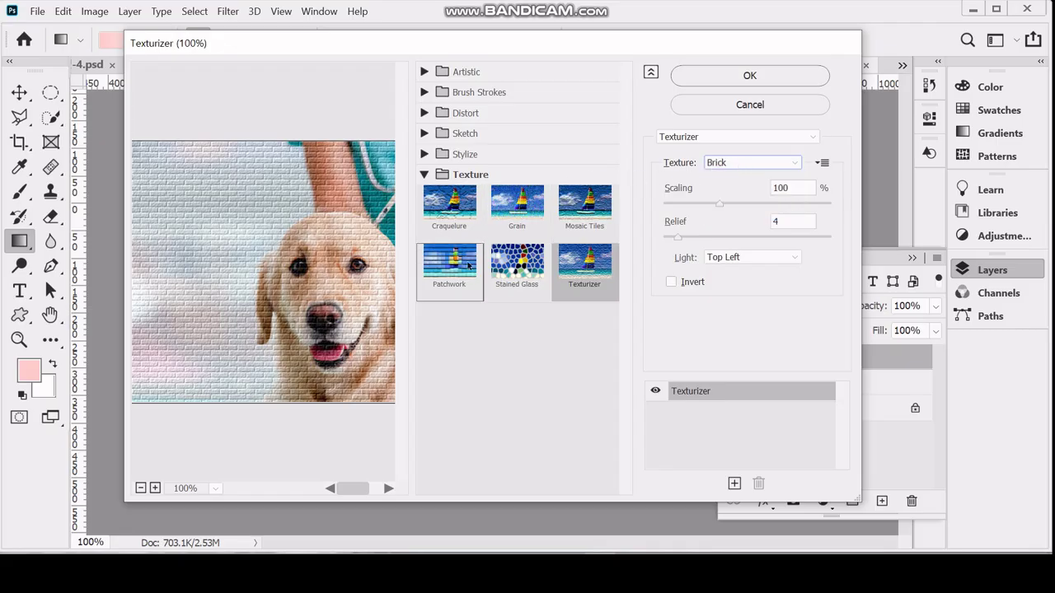
left_click_drag(312, 301, 241, 271)
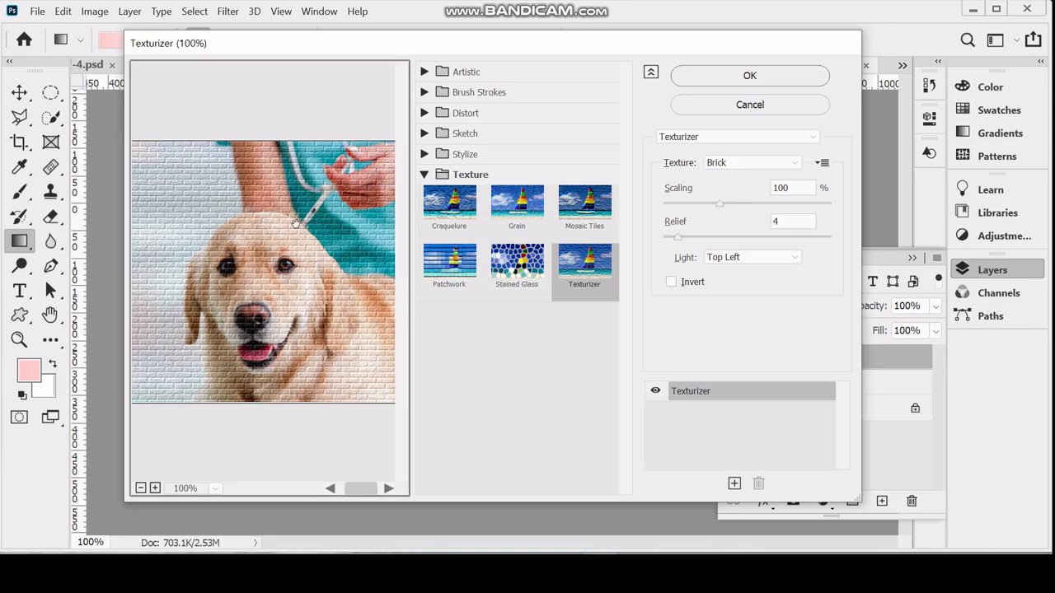
left_click(734, 163)
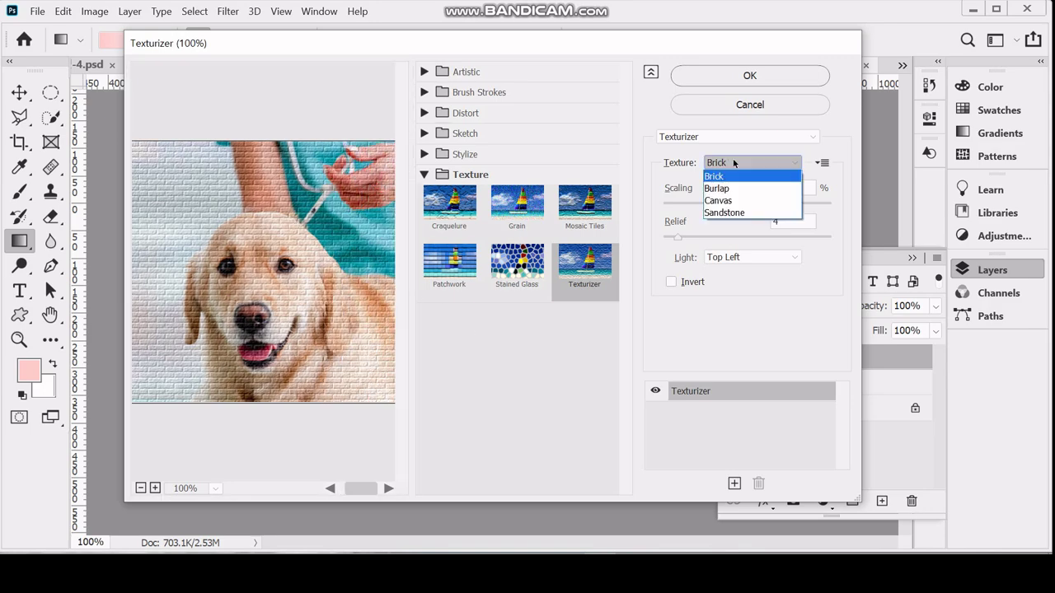
left_click(743, 202)
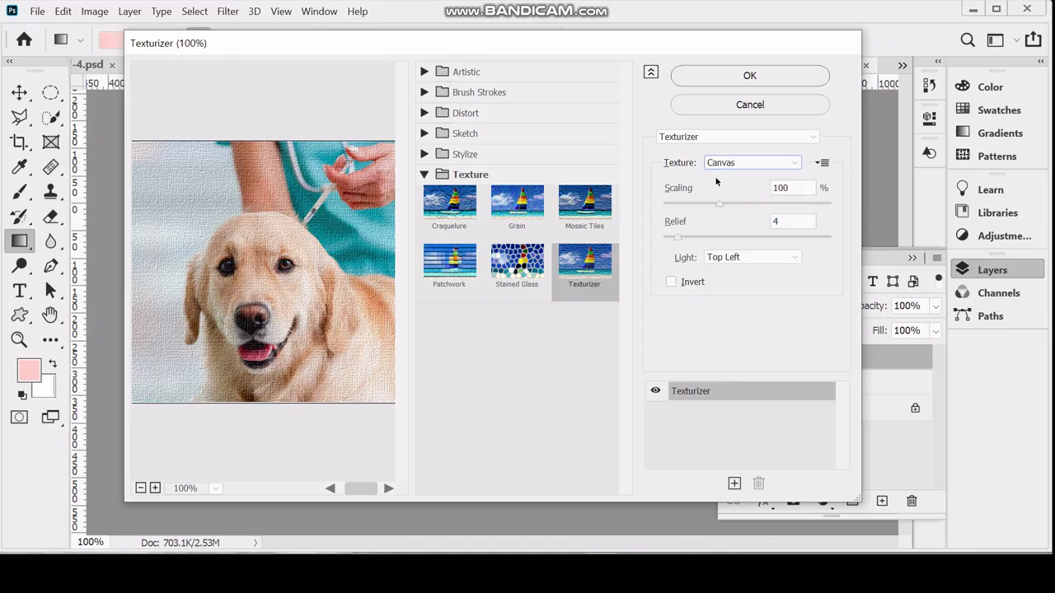
left_click(717, 168)
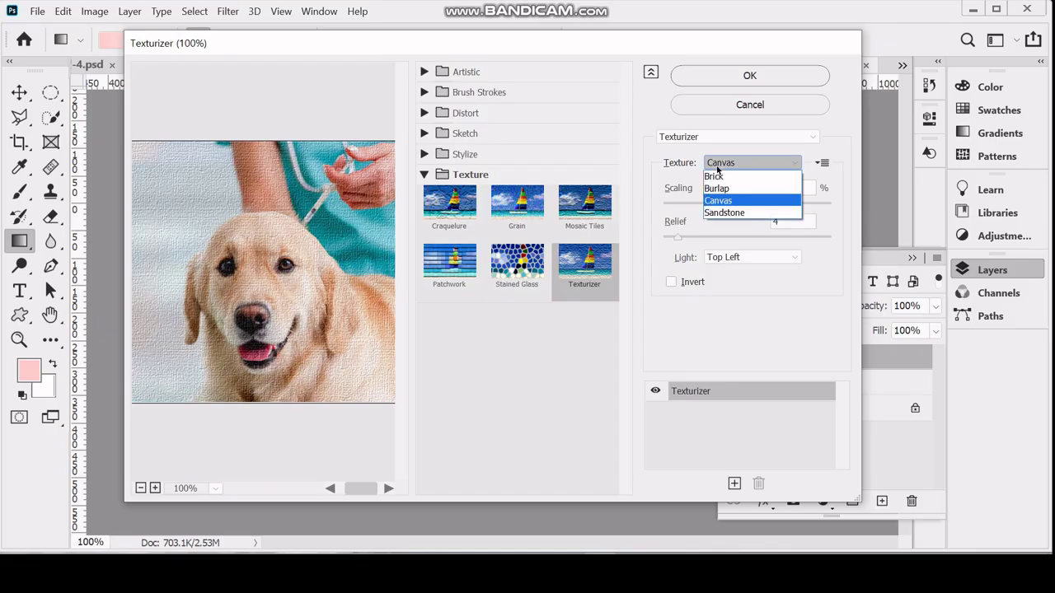
left_click(725, 176)
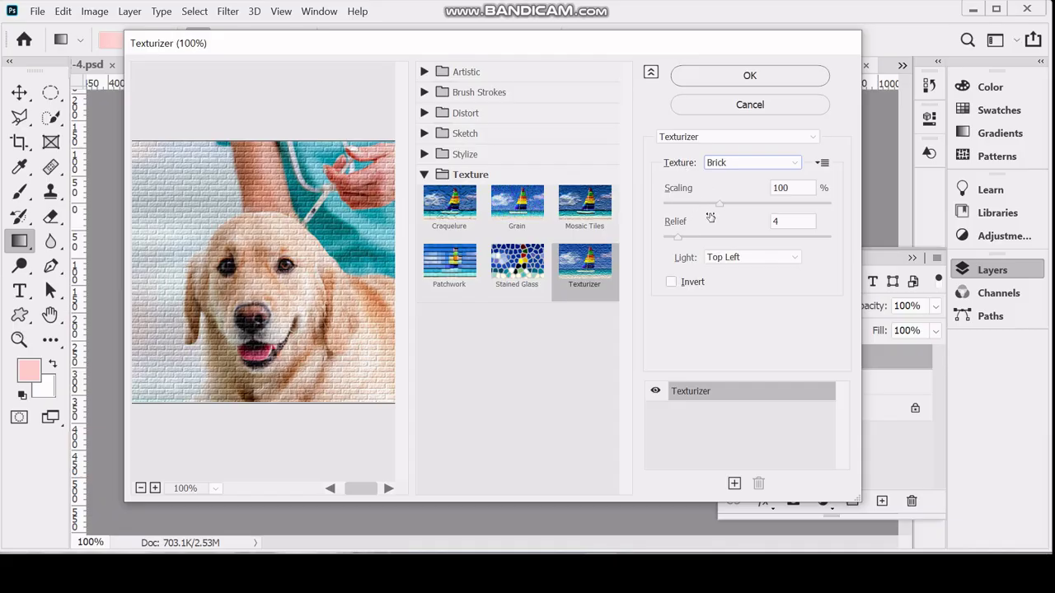
Try other Scaling and Relief amounts for the brick texture and reset them to 100% and 4
mouse_move(722, 204)
left_mouse_down()
mouse_move(793, 213)
mouse_move(733, 213)
left_mouse_up()
type("100")
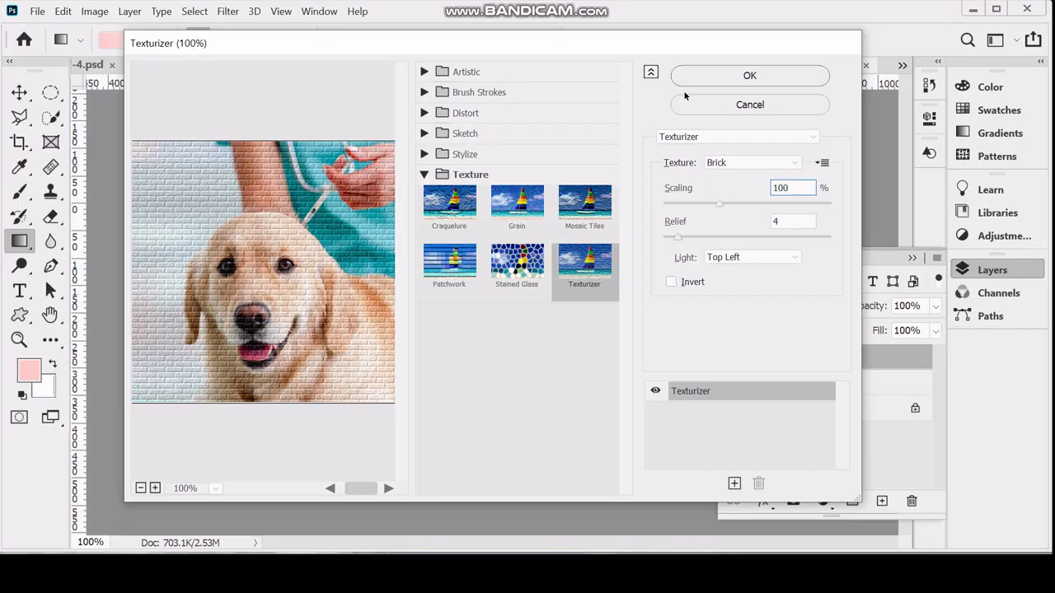
left_click_drag(681, 238, 704, 239)
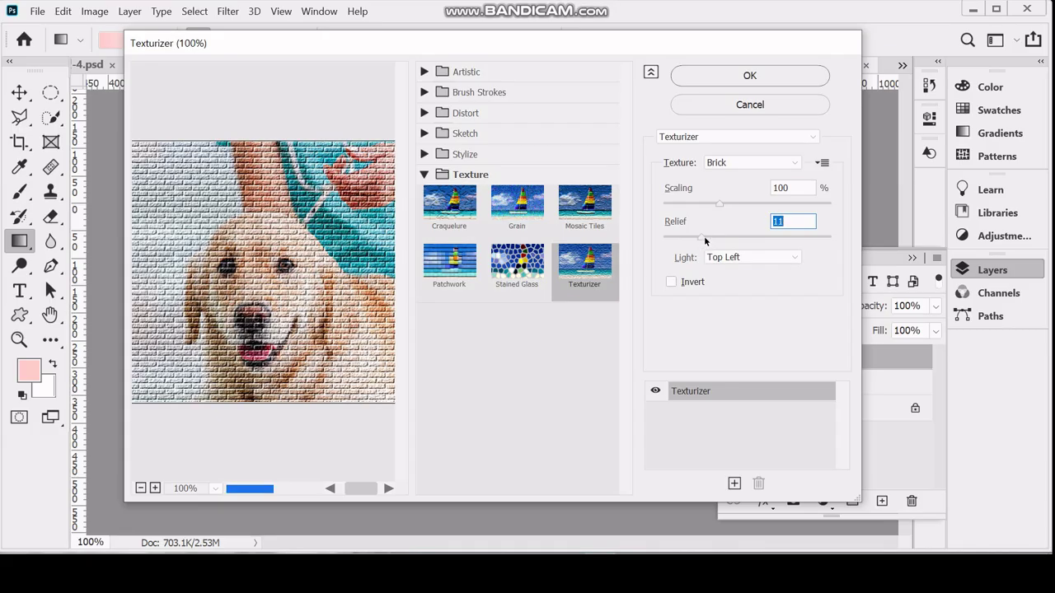
type("4")
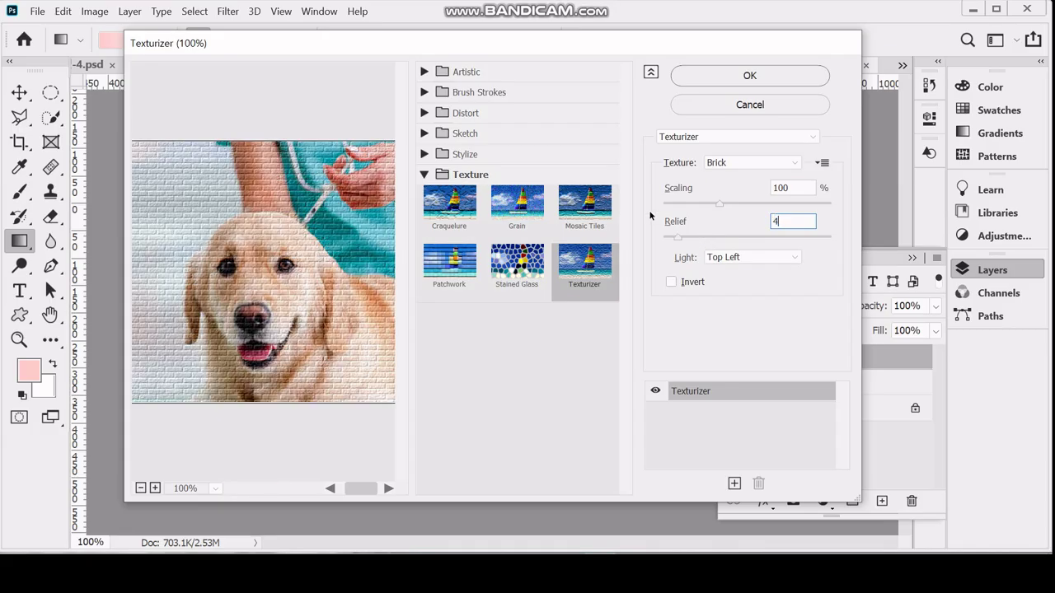
Try the Bottom and Left light directions for the brick texture and restore Top Left
left_click(741, 257)
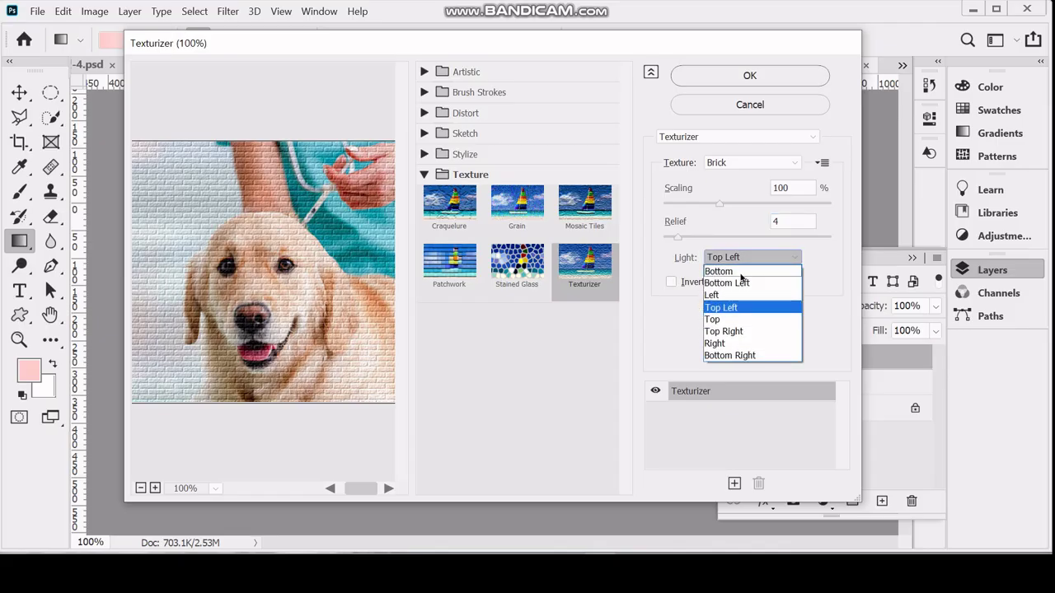
left_click(740, 272)
left_click(737, 258)
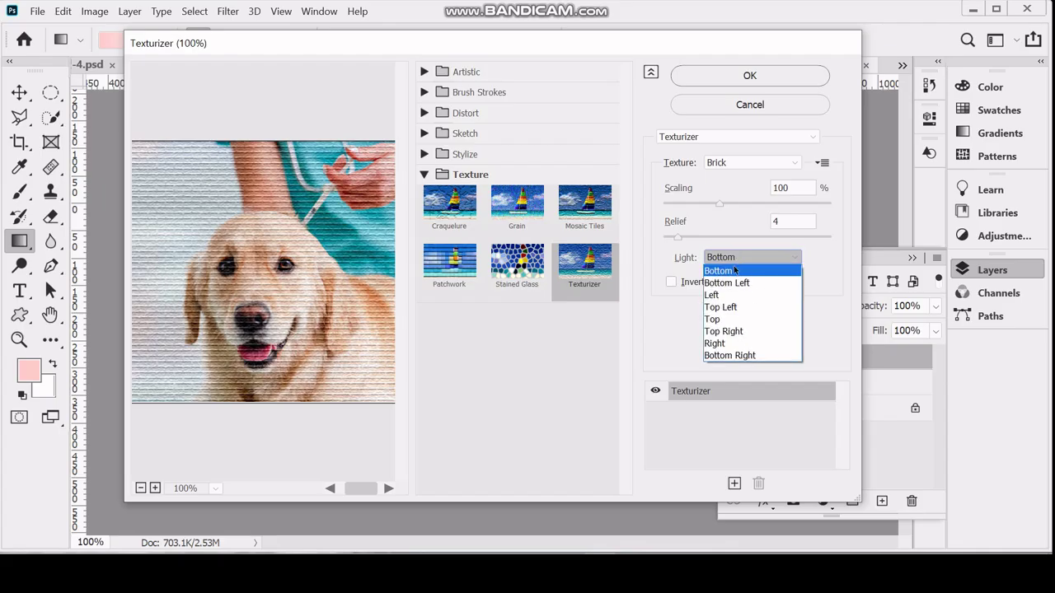
left_click(731, 295)
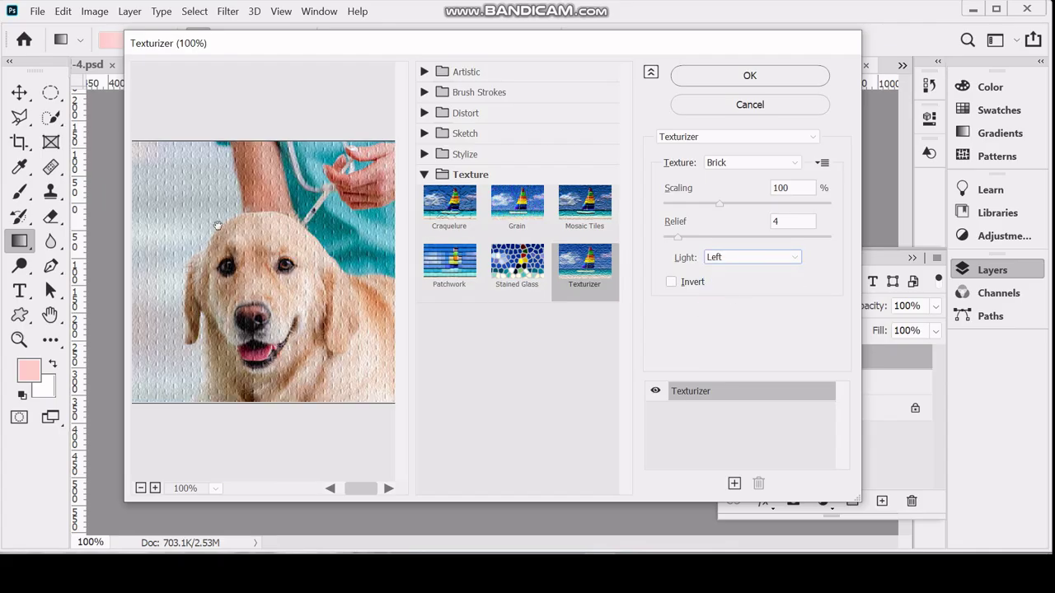
left_click(731, 260)
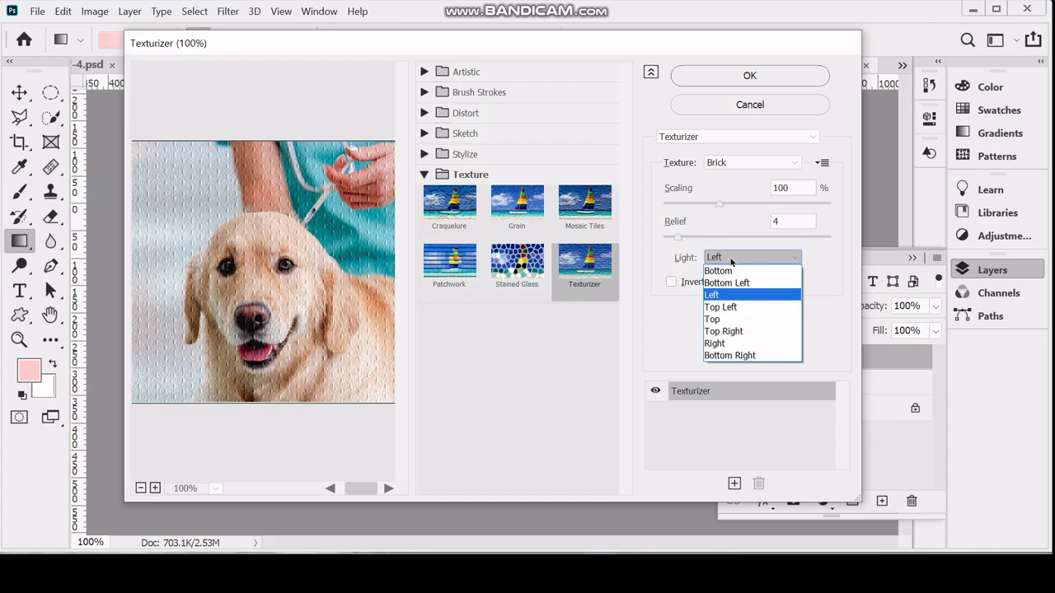
left_click(735, 308)
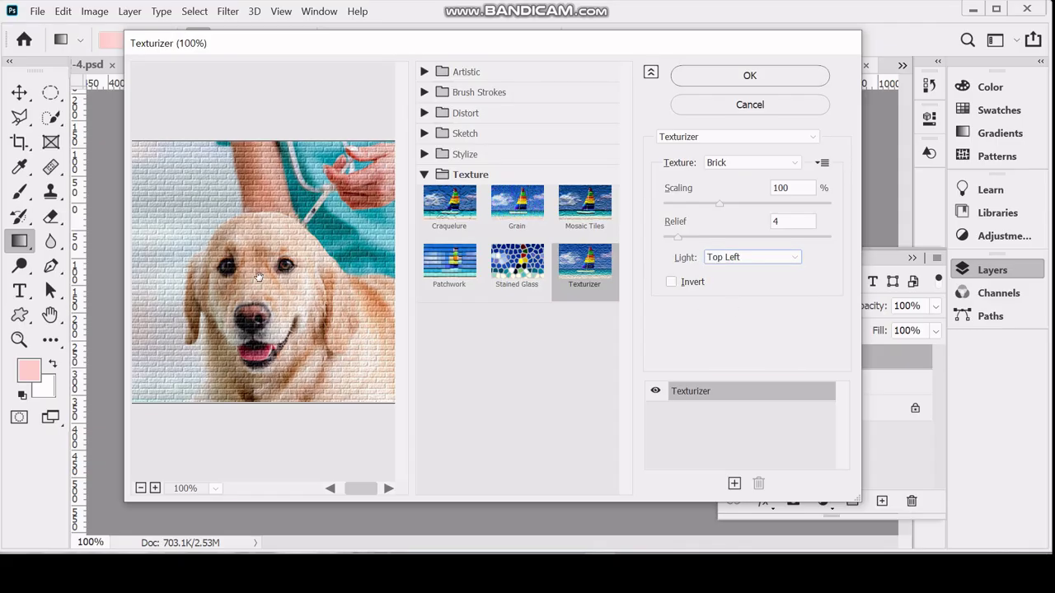
Apply the Texturizer filter to Layer 2 with Brick texture, 100% scaling, relief 4 and Top Left light
left_click_drag(270, 239, 266, 206)
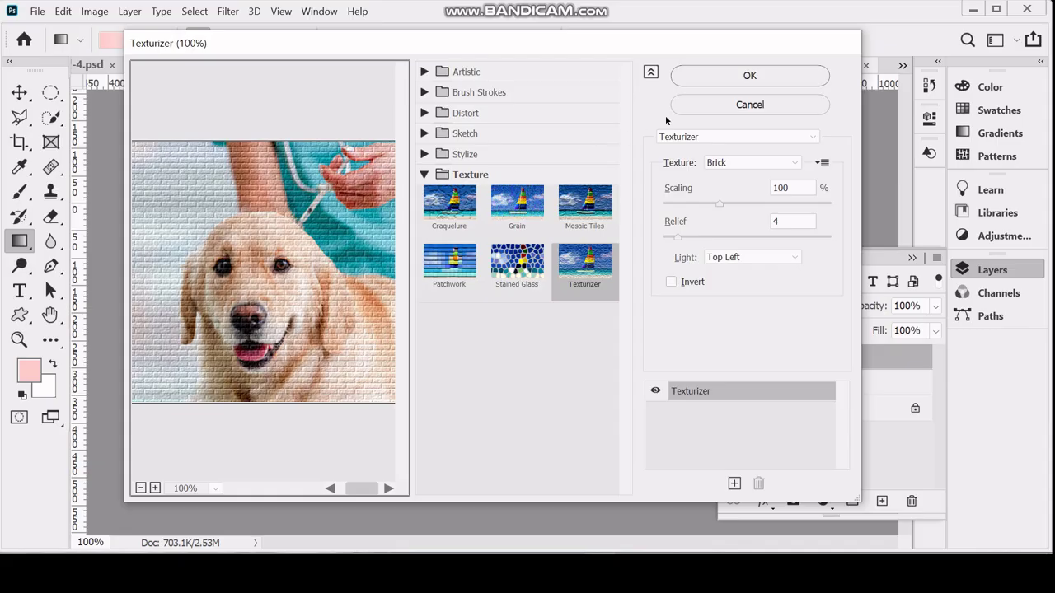
left_click(719, 79)
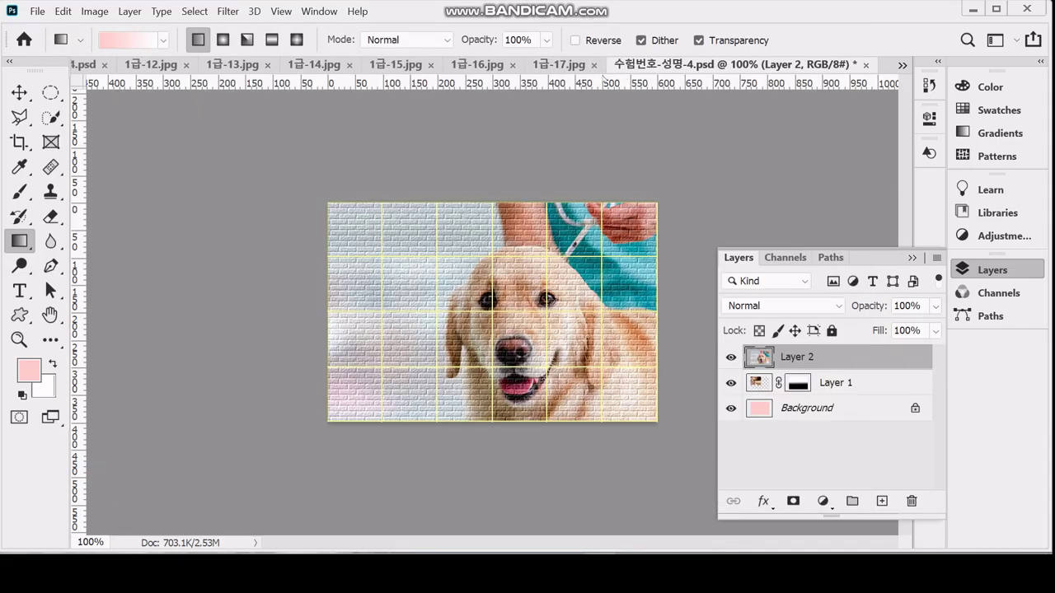
Save the document and add a layer mask to Layer 2
key("ctrl+s")
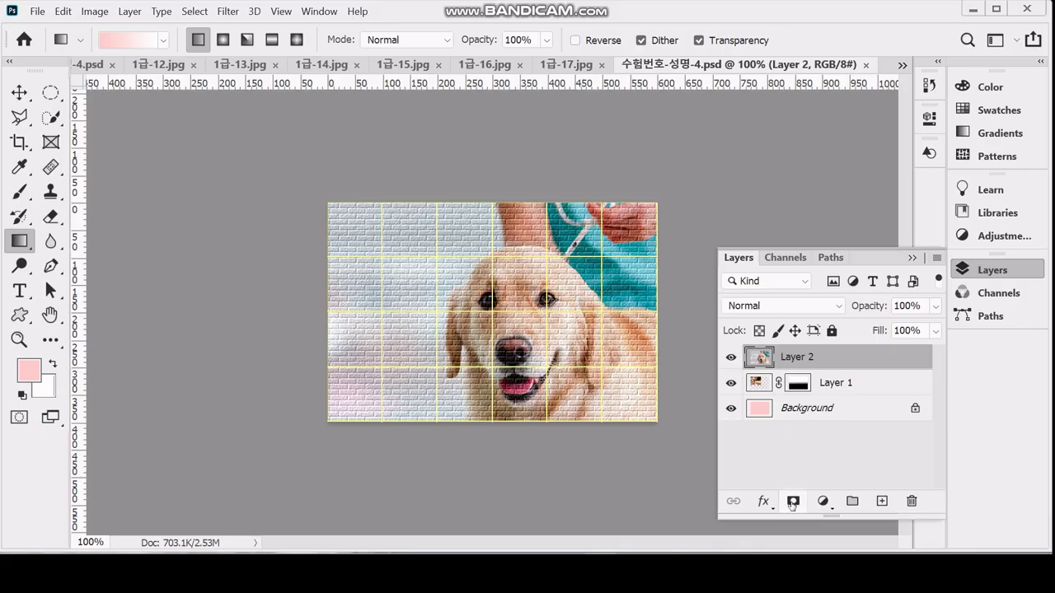
left_click(792, 505)
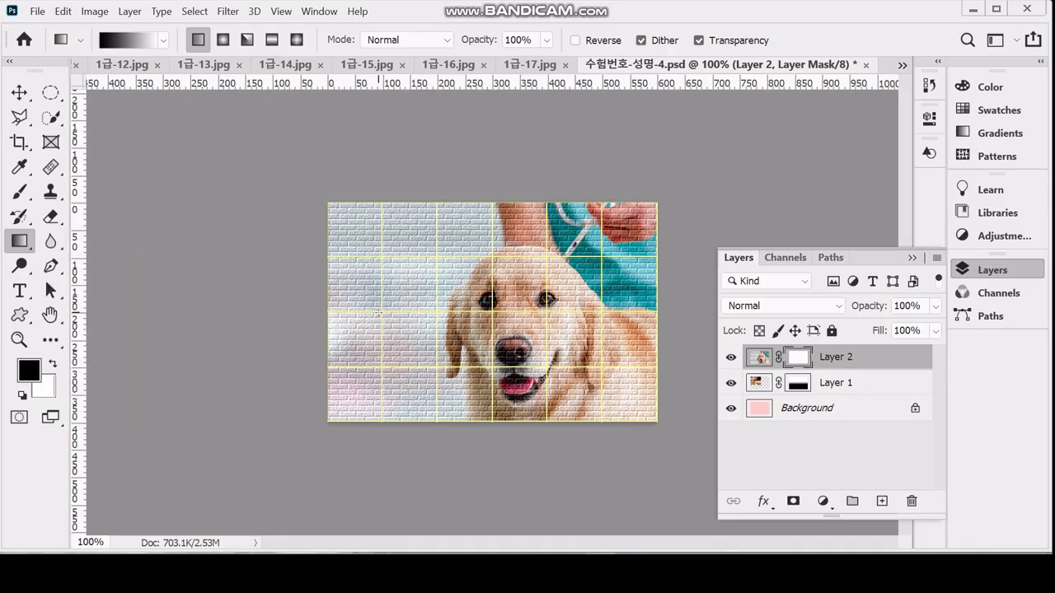
Try linear black-to-white gradients of different lengths and angles on Layer 2's mask
mouse_move(378, 311)
left_mouse_down()
mouse_move(557, 309)
mouse_move(547, 342)
left_mouse_up()
left_click_drag(541, 282, 493, 334)
left_click_drag(553, 311, 566, 311)
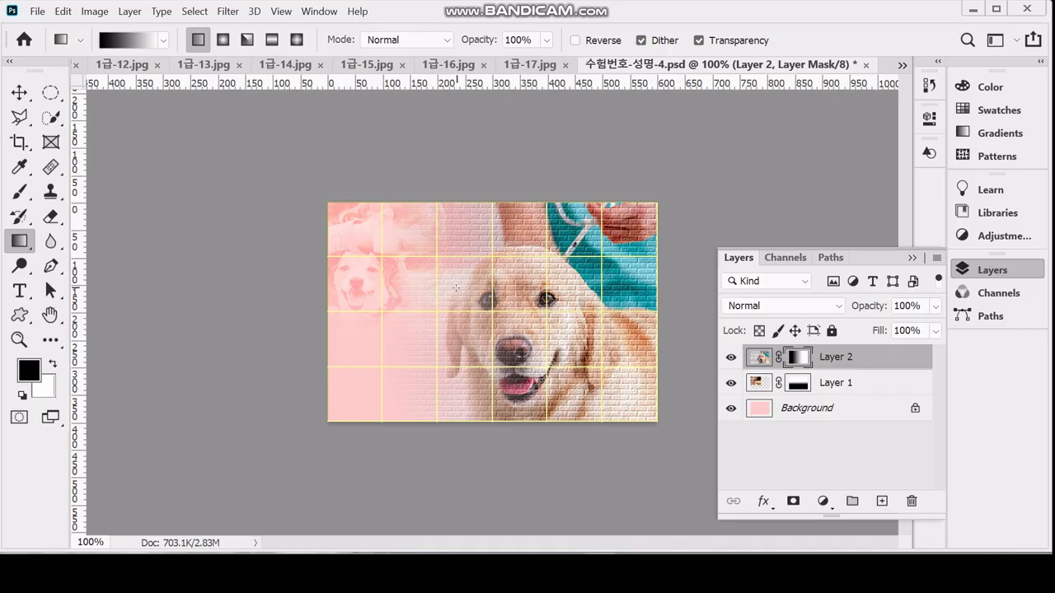
left_click_drag(418, 309, 448, 308)
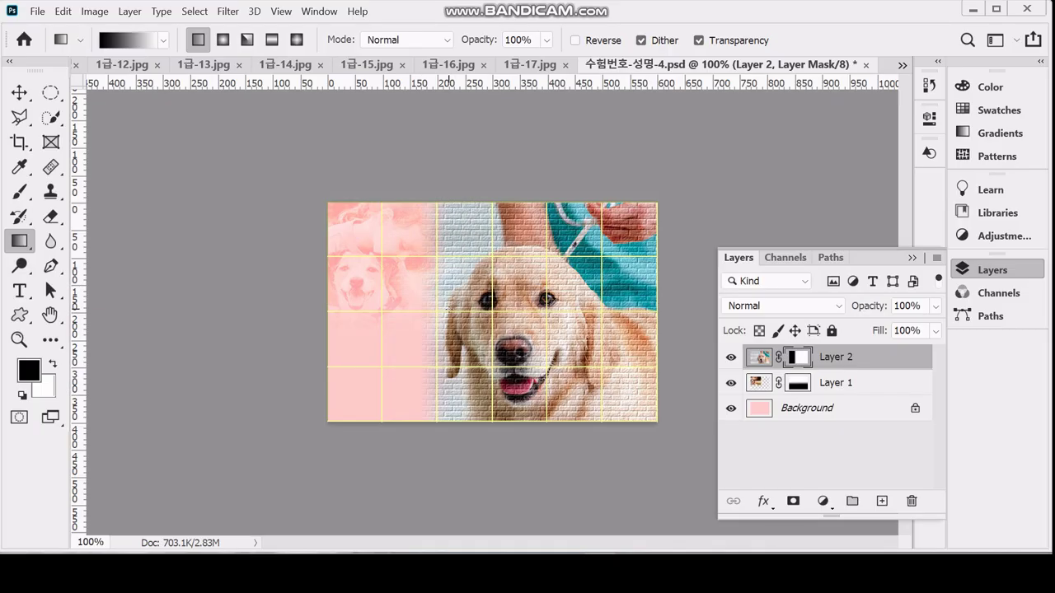
left_click_drag(359, 314, 628, 311)
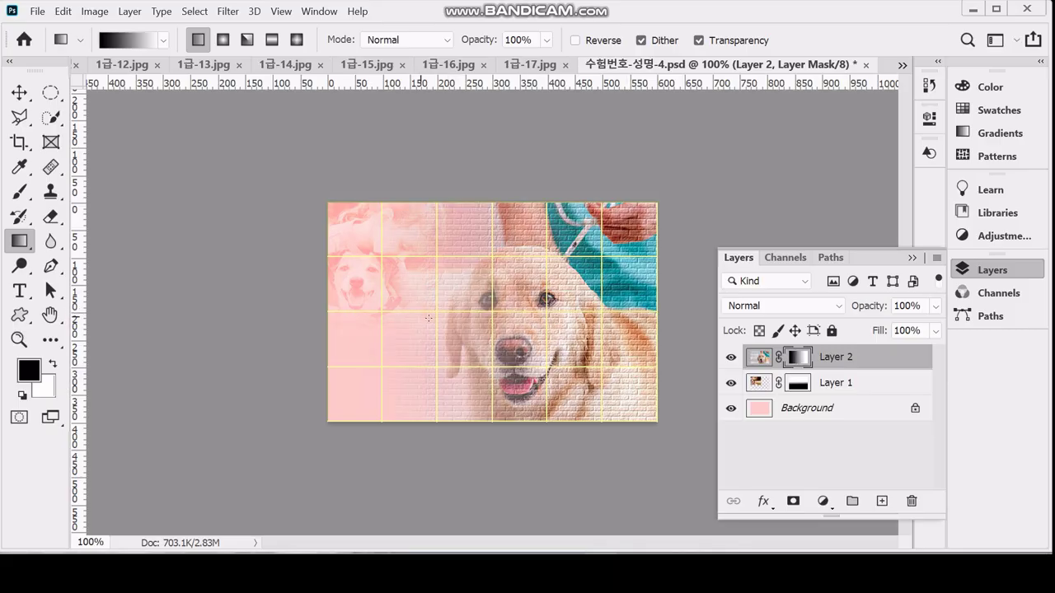
Fade Layer 2's left side with a horizontal black-to-white mask gradient from about 100 px to 425 px across, and save the document
left_click_drag(381, 309, 562, 310)
key("ctrl+s")
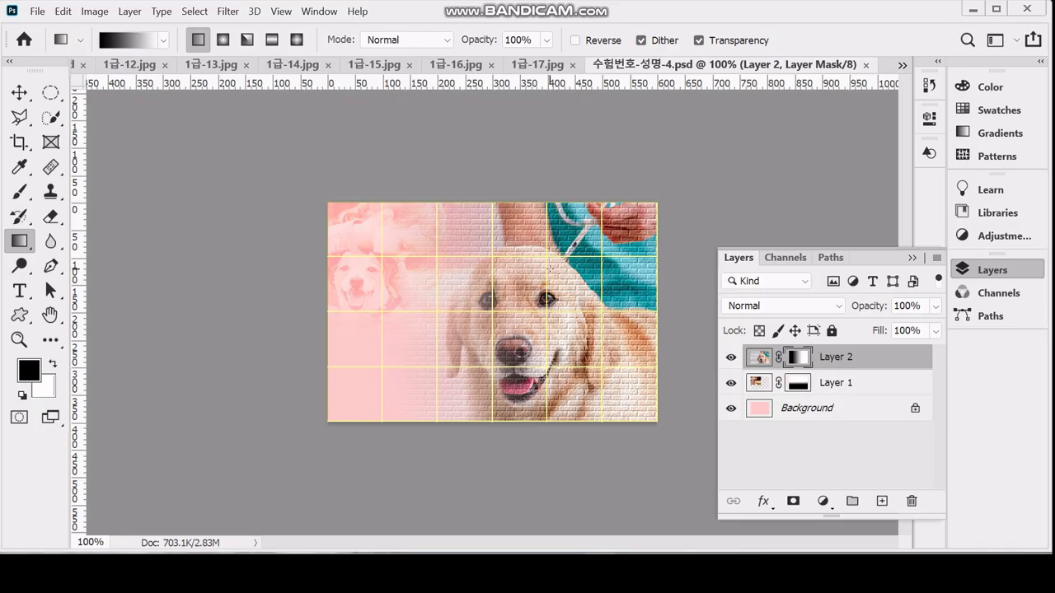
Switch to 1급-14.jpg and set up the Magic Wand tool with a tolerance of 30
left_click(295, 65)
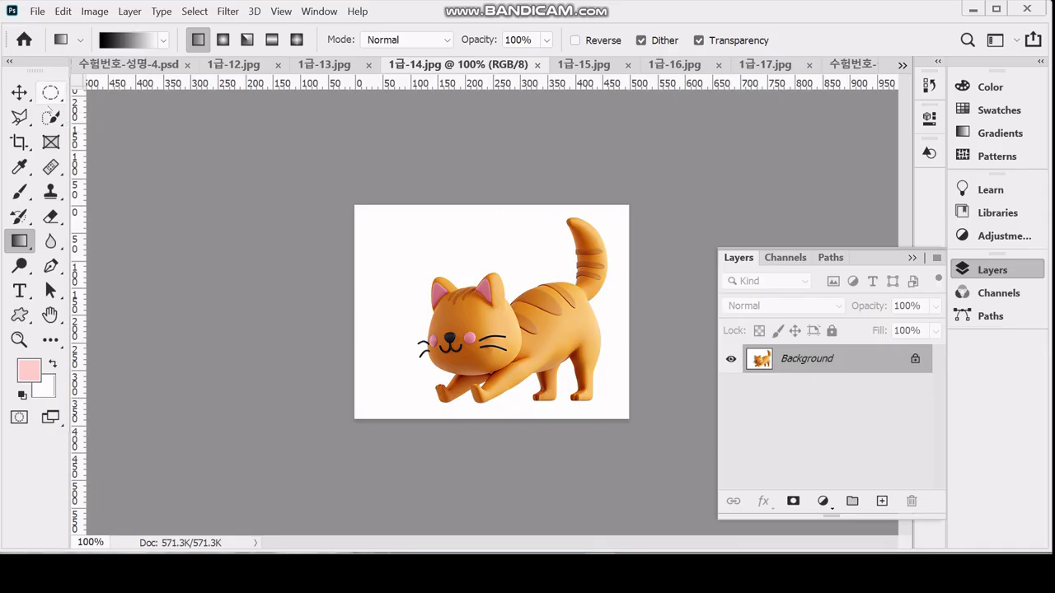
left_click(50, 117)
right_click(51, 115)
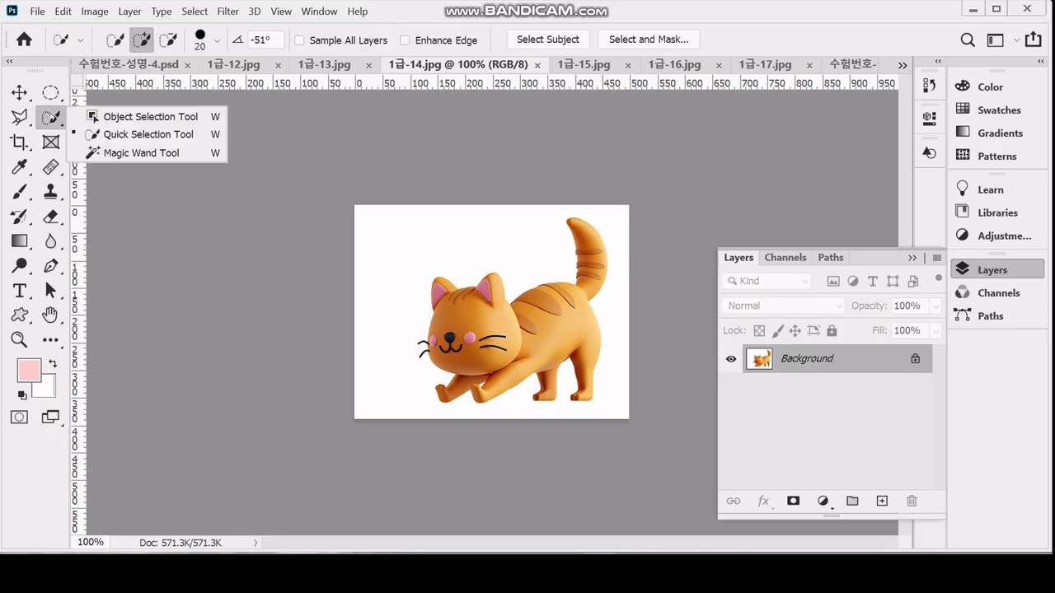
left_click(122, 153)
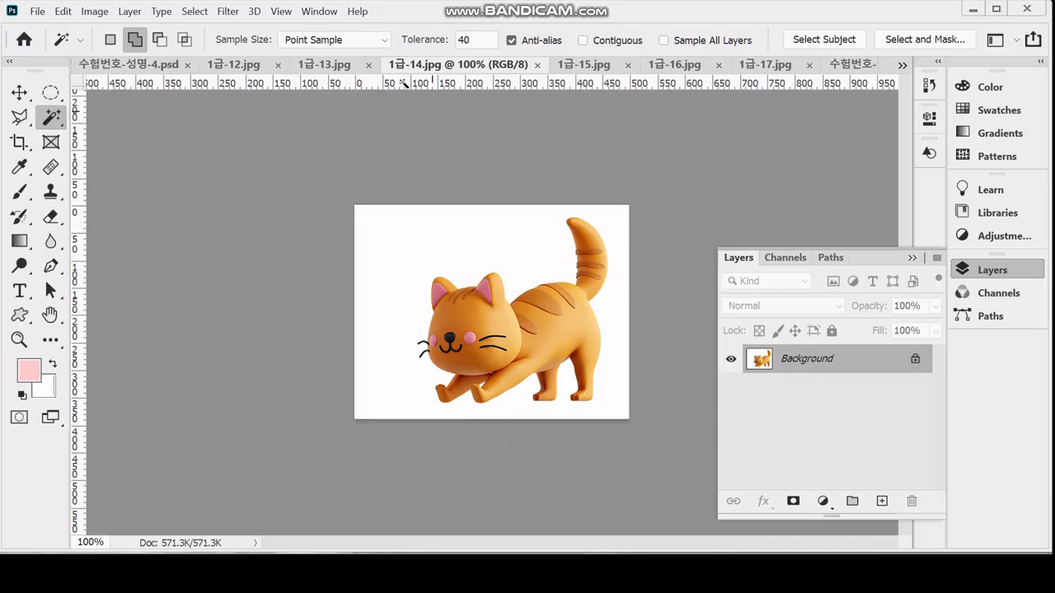
left_click(417, 39)
type("30")
key("Return")
Try selecting the cat's white background with Contiguous off and on, deselecting each time, and switch Contiguous back off
left_click(429, 247)
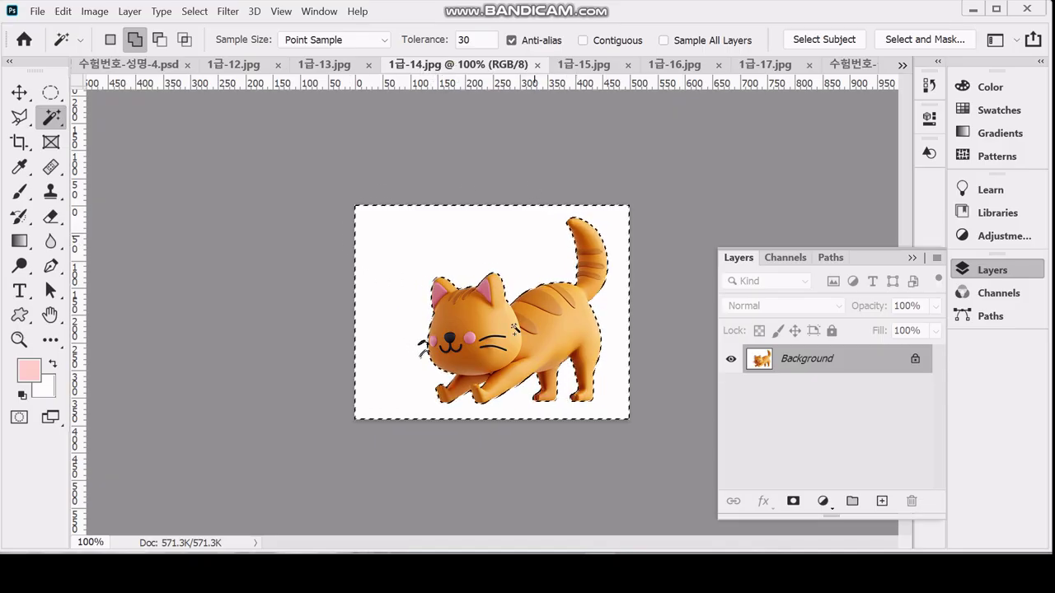
key("ctrl+d")
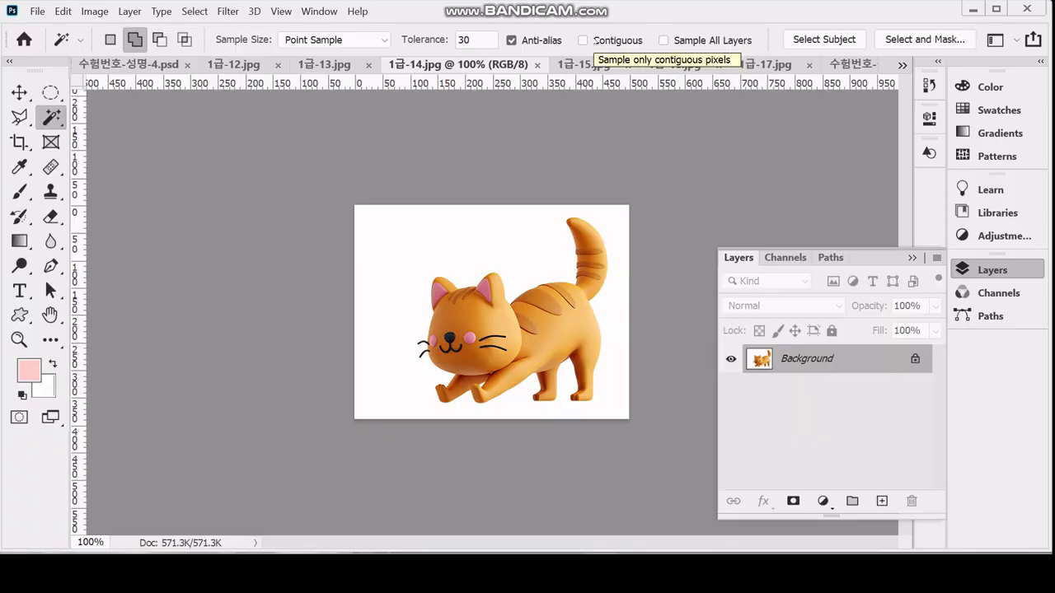
left_click(585, 41)
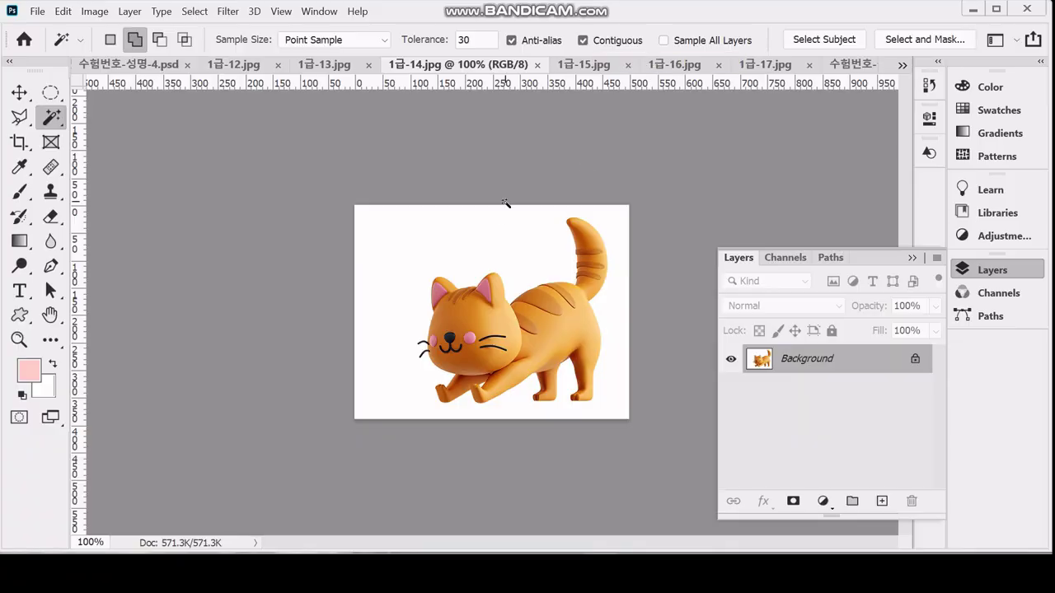
left_click(493, 237)
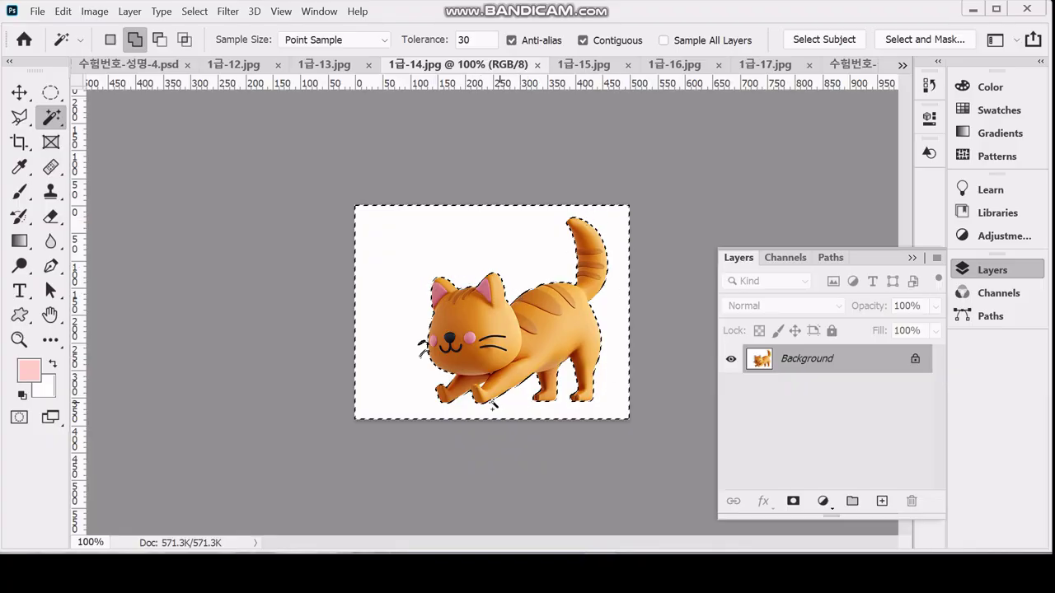
key("ctrl+d")
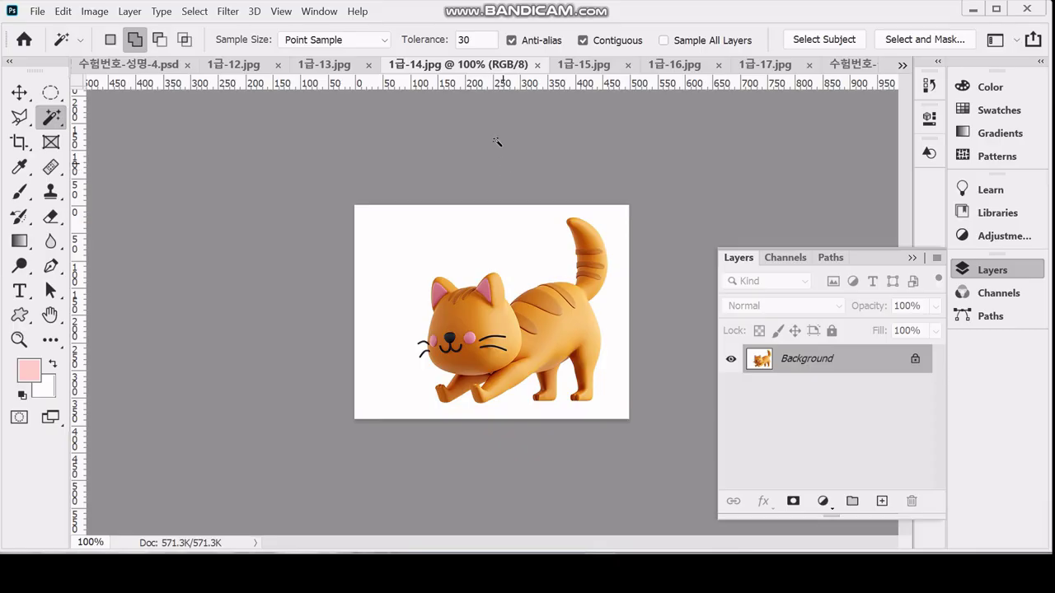
left_click(604, 40)
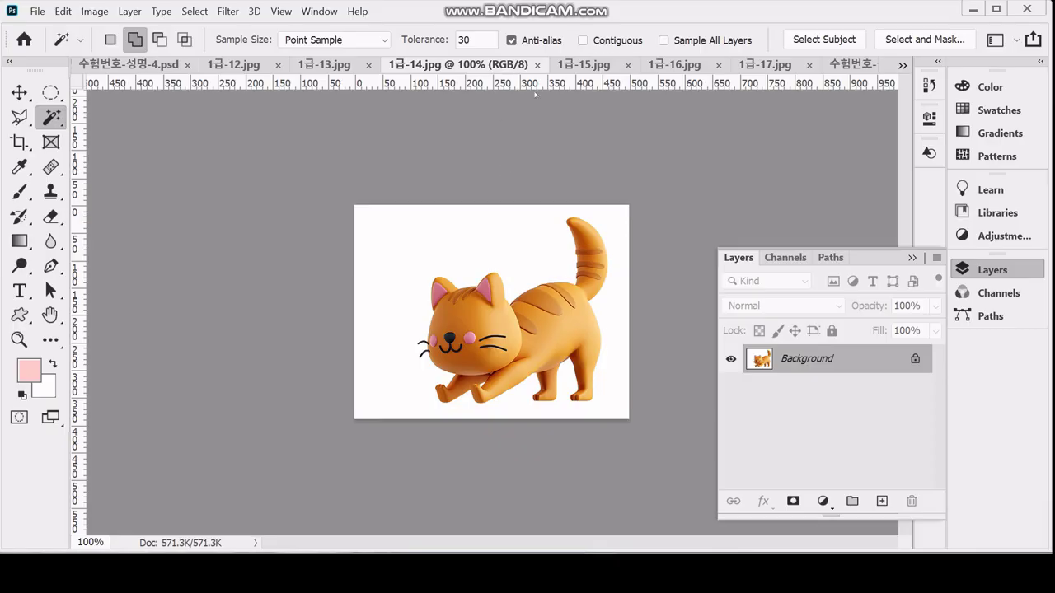
Select the white background around the cat with Contiguous off and invert the selection to the cat
left_click(496, 227)
left_click_drag(504, 404, 542, 411)
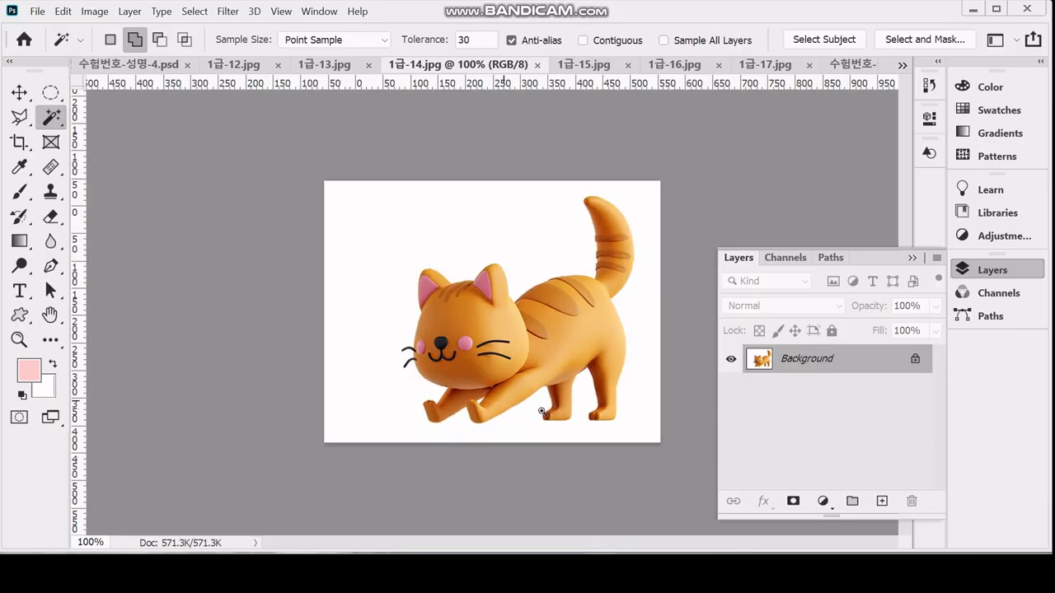
key("ctrl+plus")
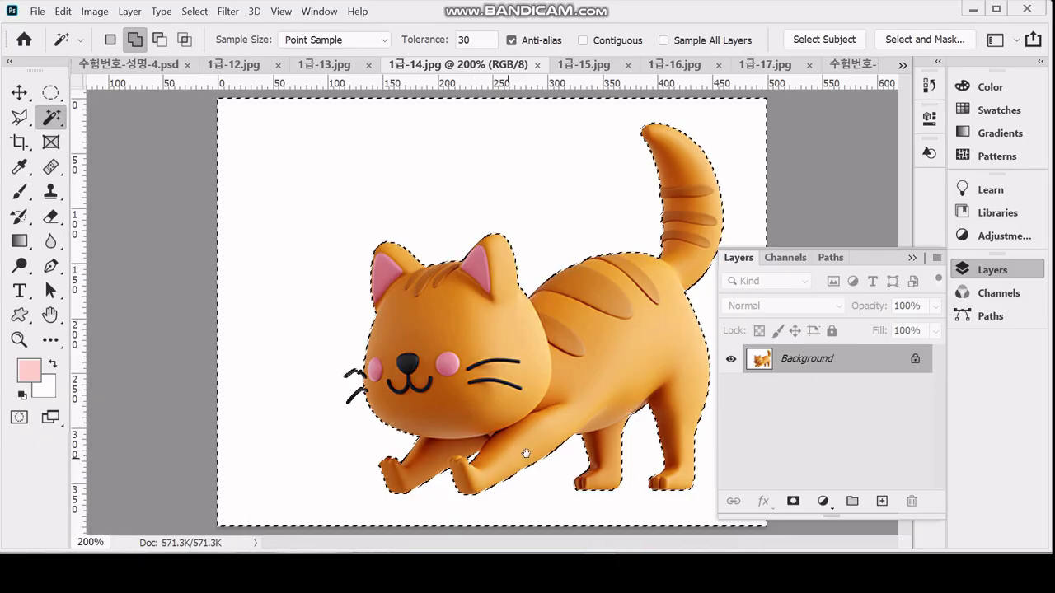
key("ctrl+minus")
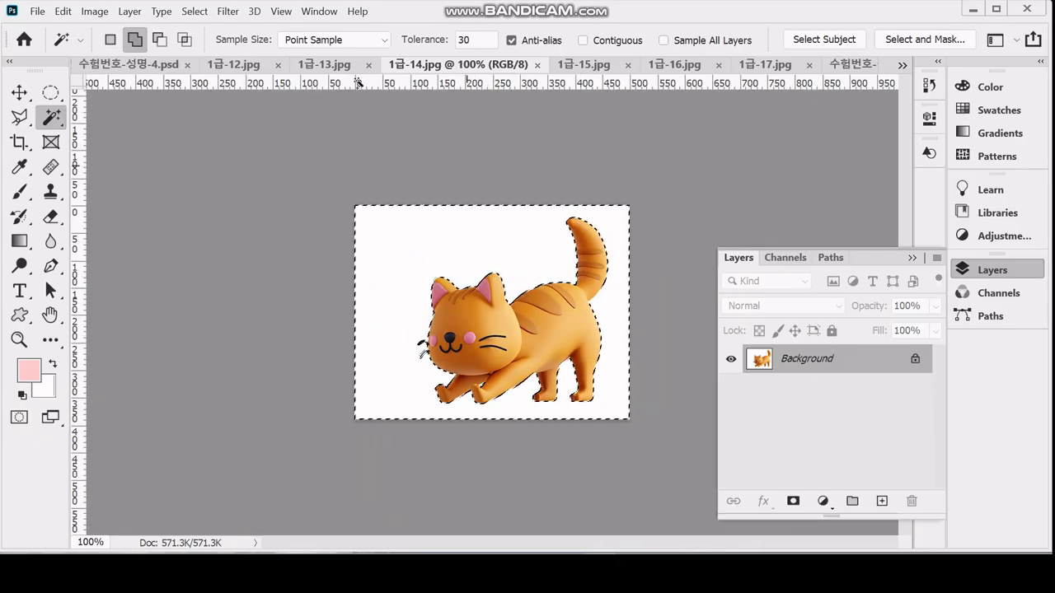
left_click(194, 11)
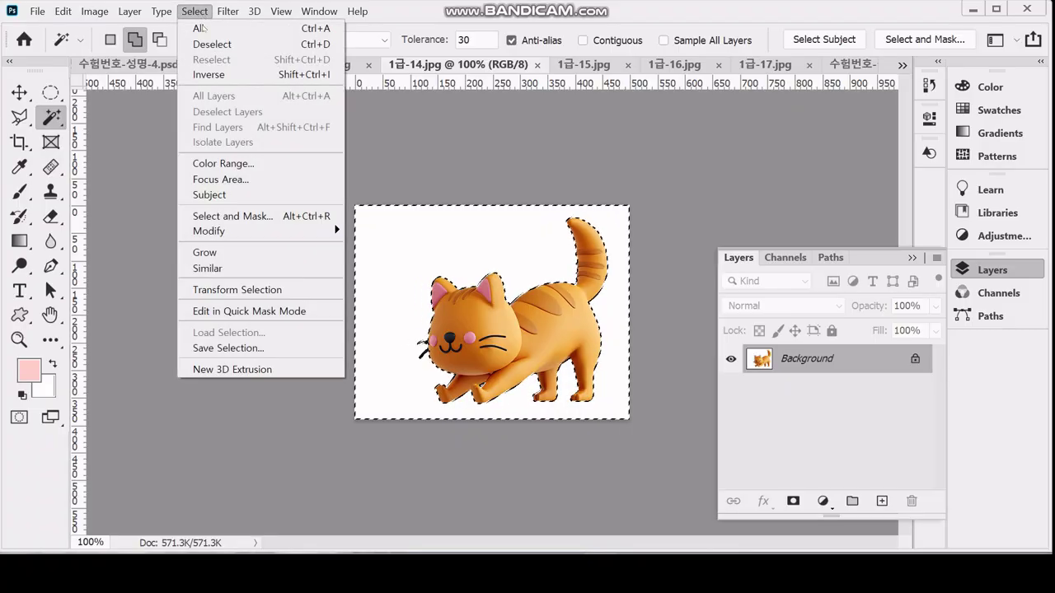
left_click(214, 74)
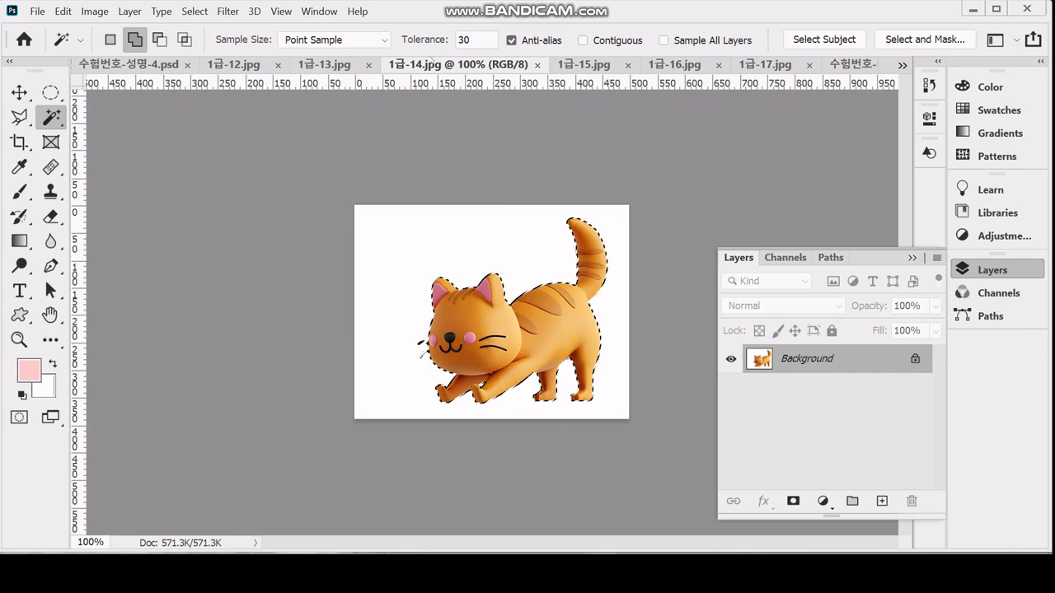
Copy the selected cat into 수험번호-성명-4.psd and scale it proportionally to about 43% near the canvas's left edge
left_click(851, 64)
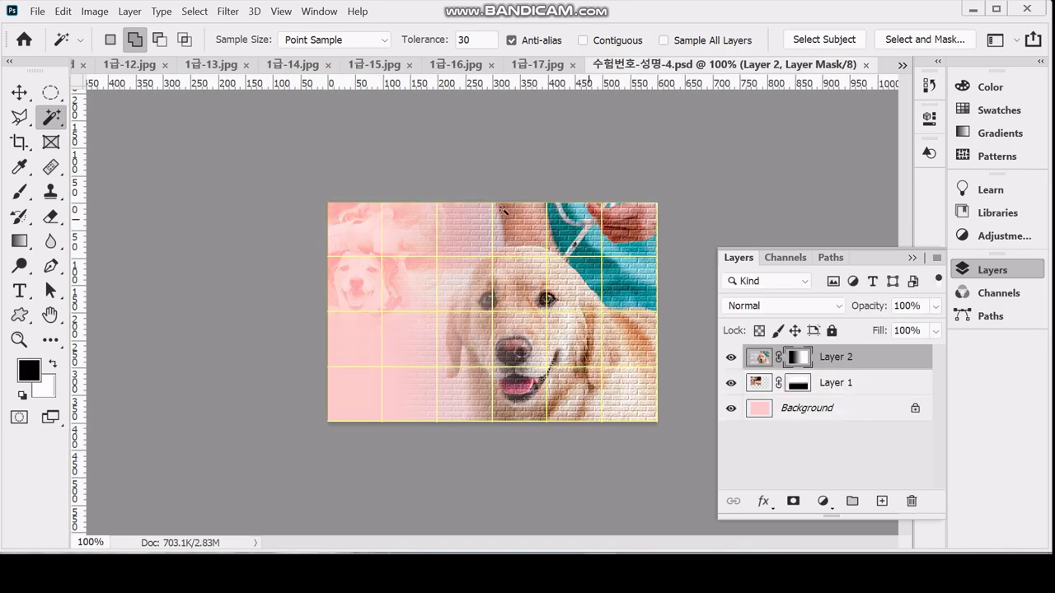
key("ctrl+v")
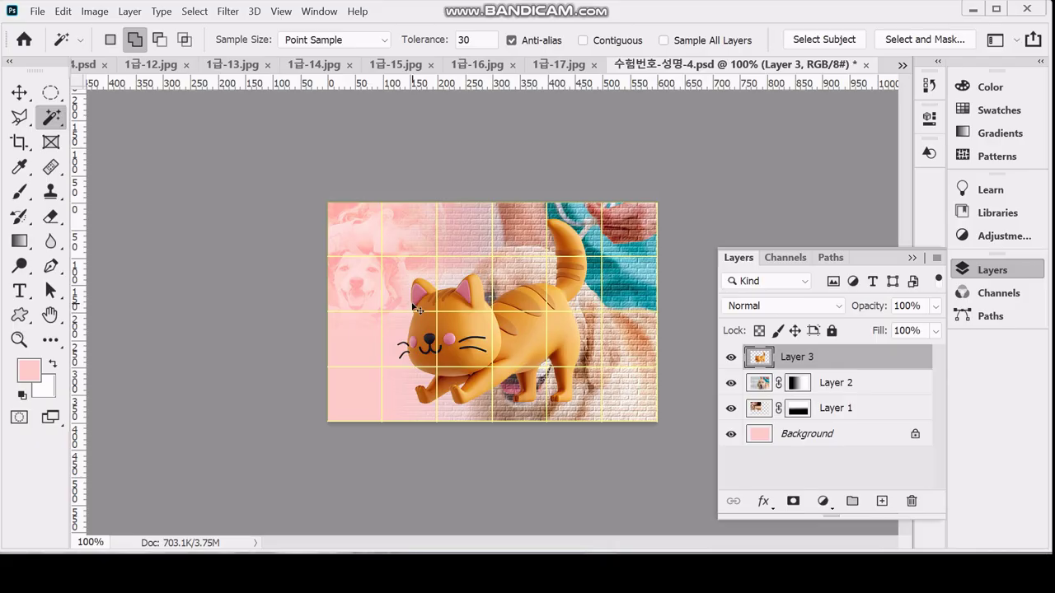
key("ctrl+t")
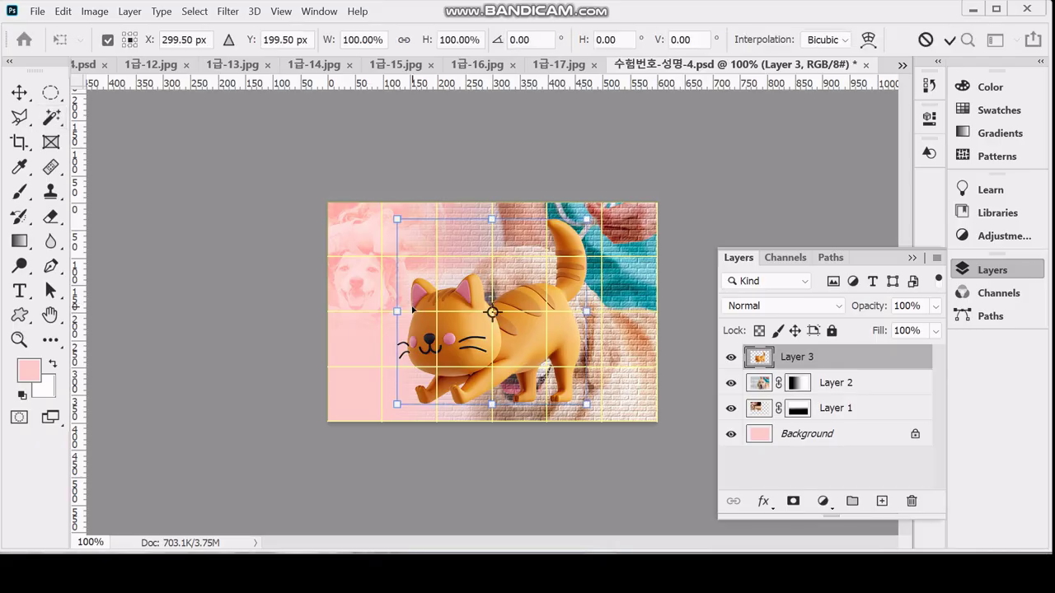
left_click(404, 40)
left_click_drag(592, 410, 459, 321)
left_click_drag(485, 253, 398, 312)
Flip the cat horizontally, scale it to about 28% within the leftmost 100 px of the canvas, and save the document
right_click(397, 312)
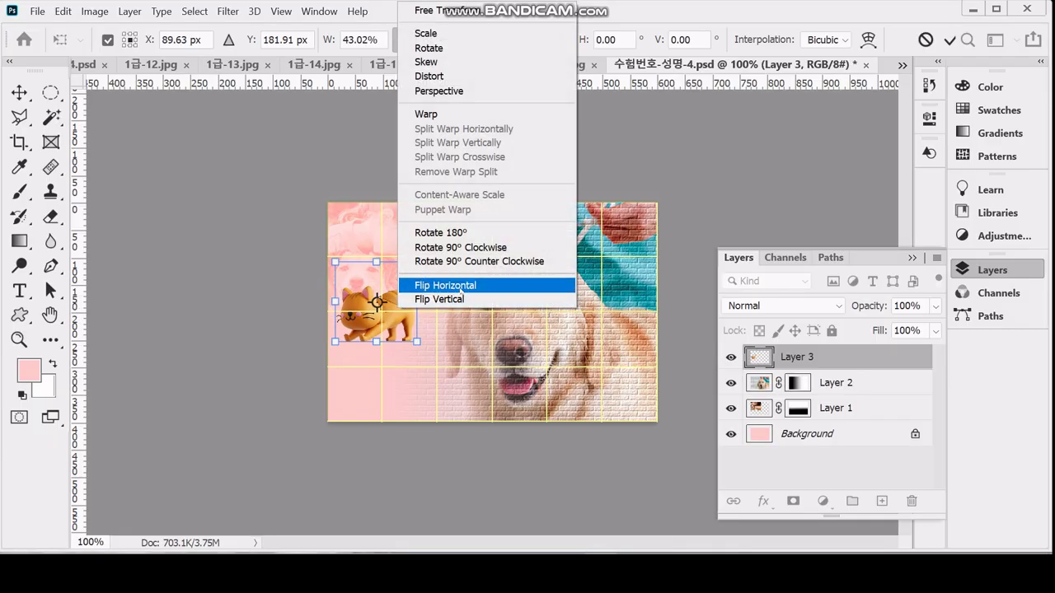
left_click(420, 286)
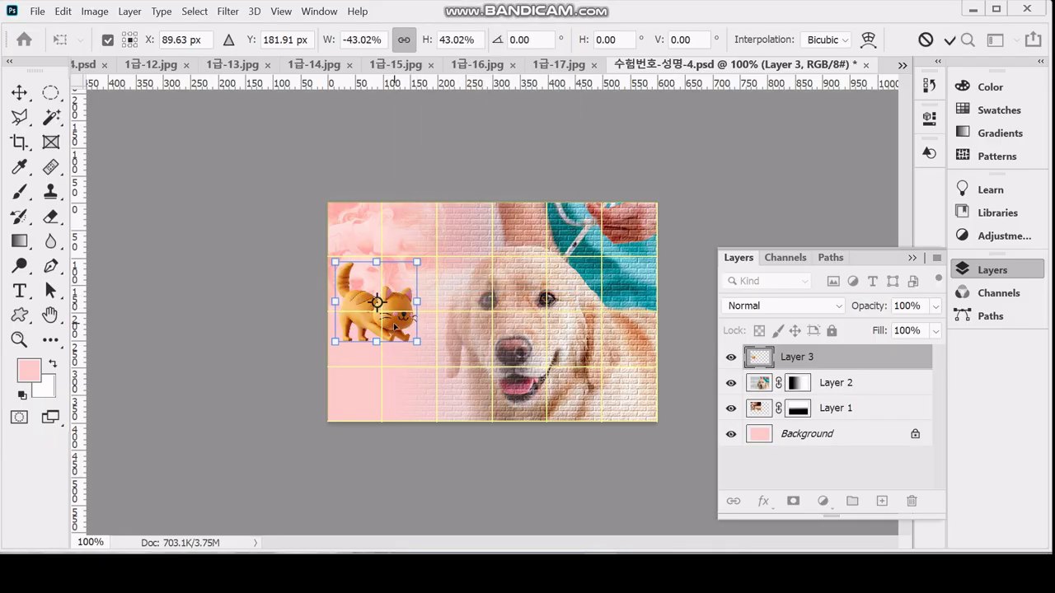
mouse_move(395, 327)
left_mouse_down()
mouse_move(387, 347)
mouse_move(385, 335)
left_mouse_up()
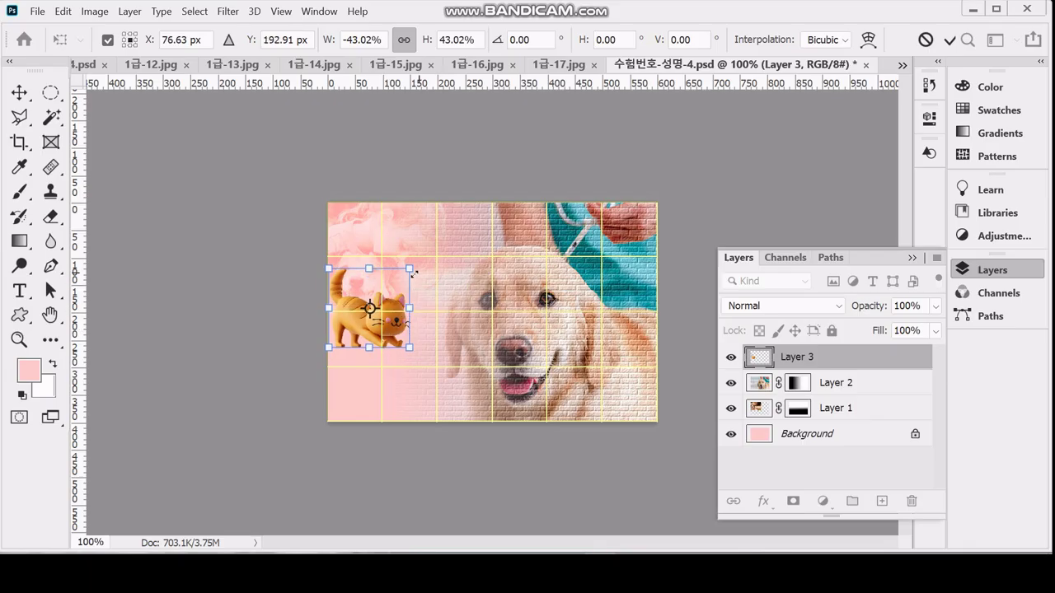
left_click_drag(410, 269, 382, 295)
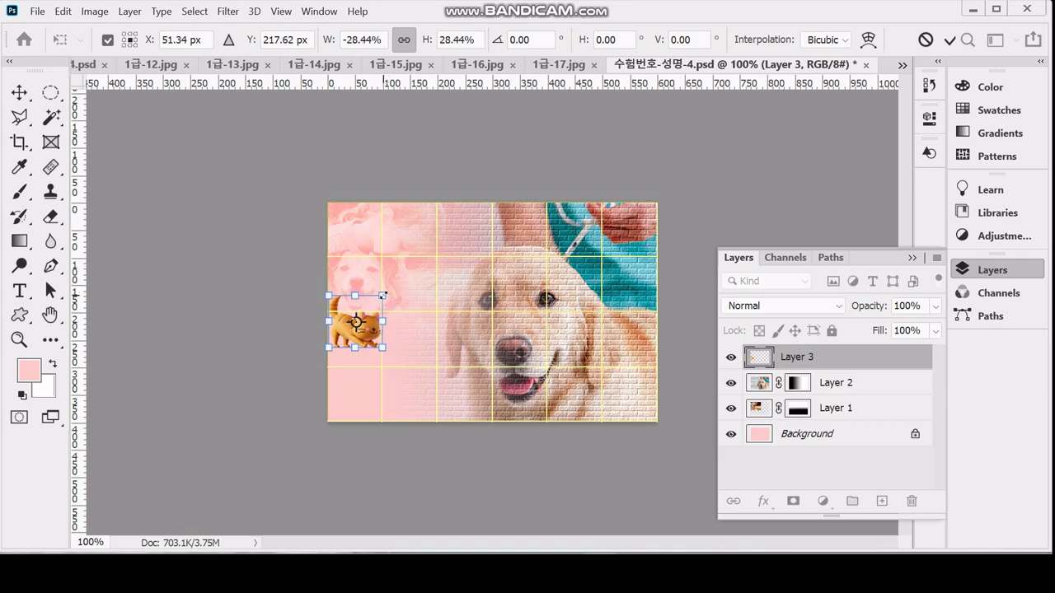
key("Return")
key("w")
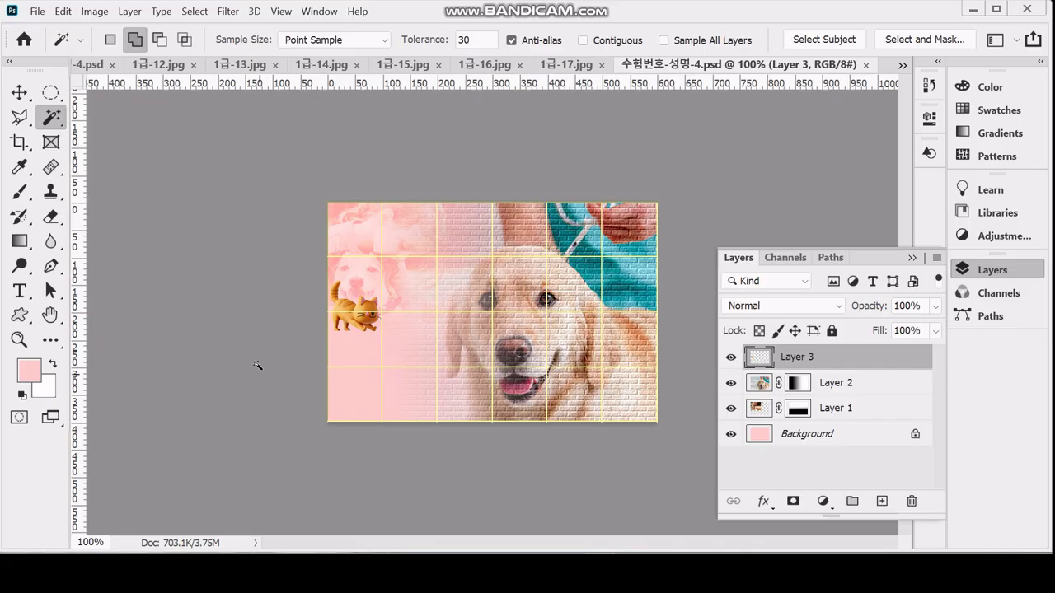
Add a Bevel & Emboss effect with a size of 3 px to the cat on Layer 3
left_click(764, 502)
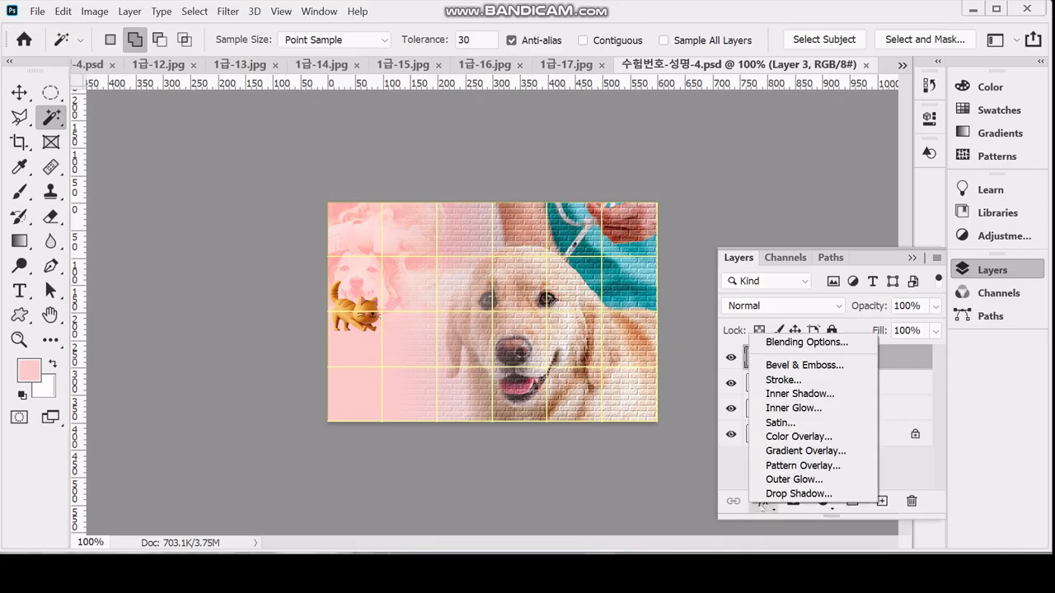
left_click(831, 367)
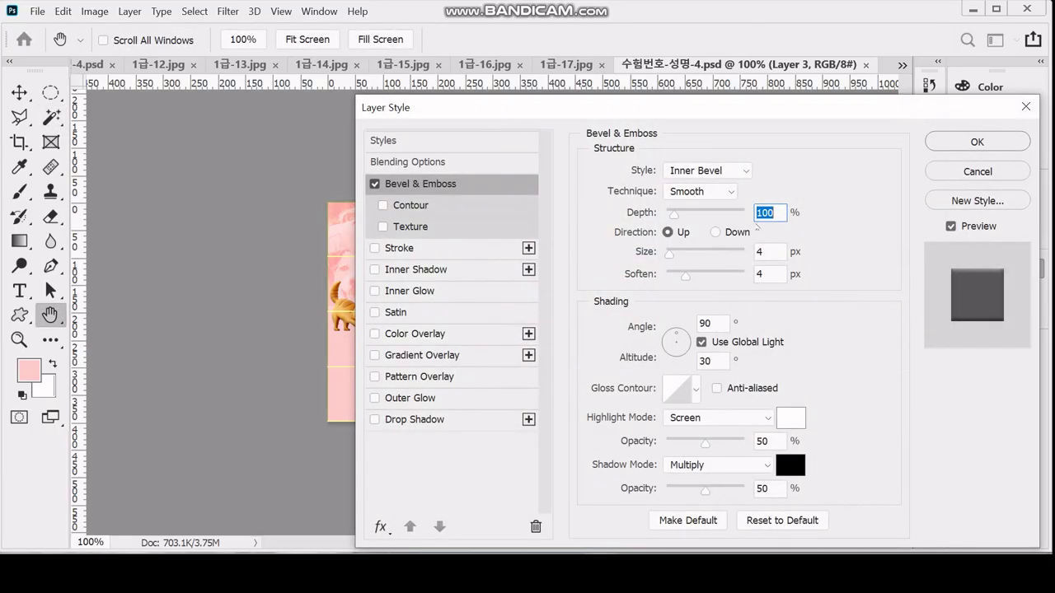
key("Tab")
type("3")
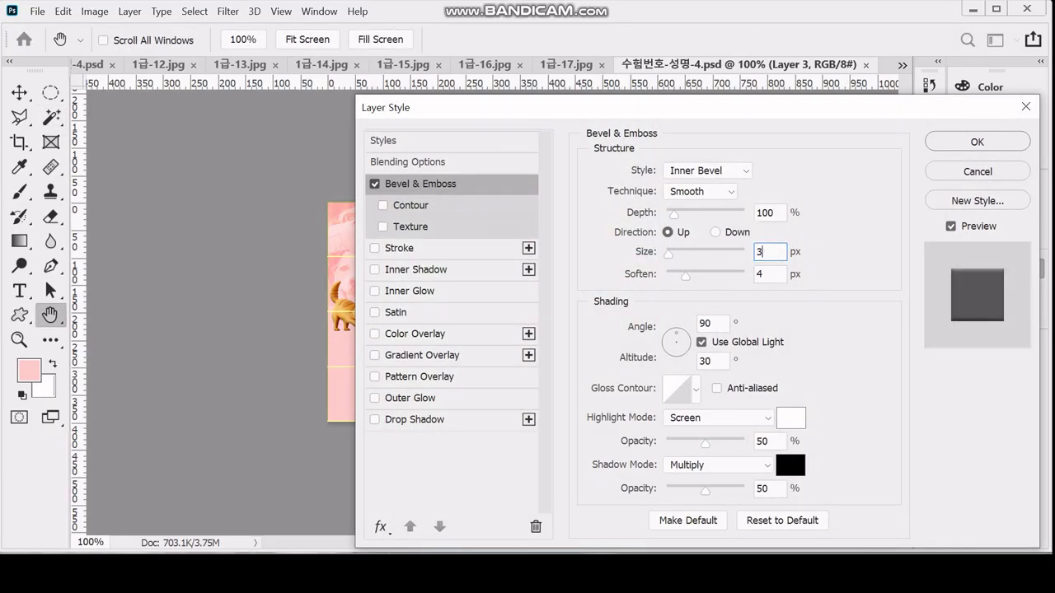
left_click_drag(545, 98, 681, 49)
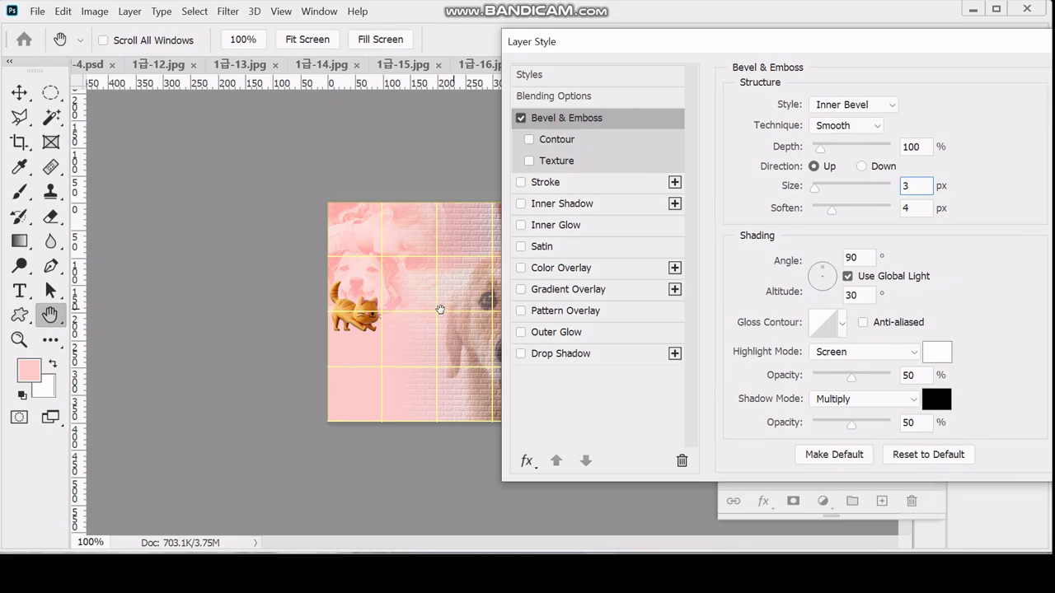
Add a Drop Shadow to the cat on Layer 3 with a distance of 3 px, size of 3 px and angle of 120°
left_click(565, 359)
left_click(564, 357)
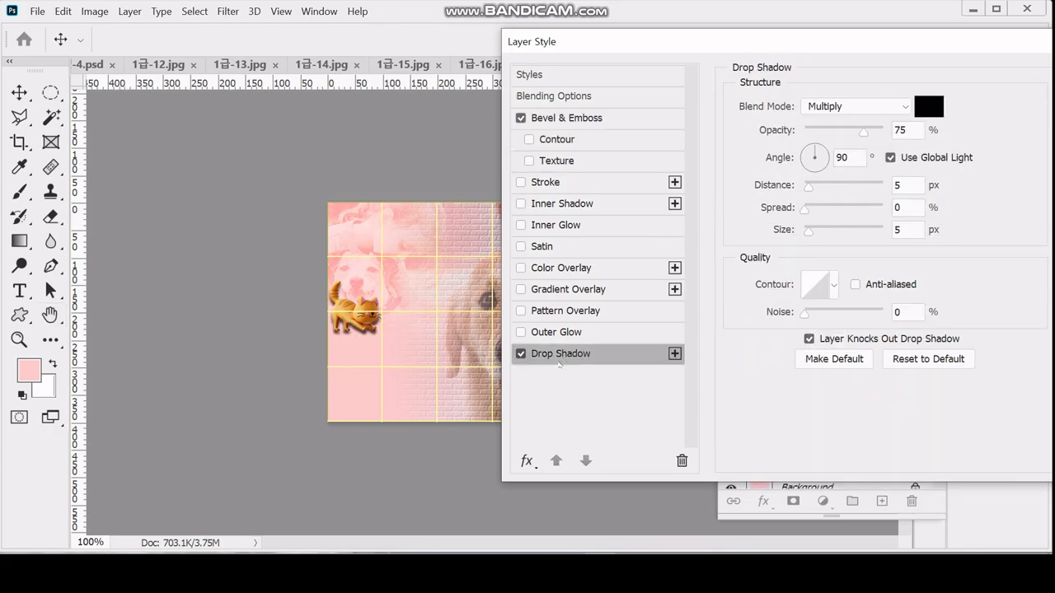
left_click(910, 187)
type("3")
key("Tab")
key("Tab")
type("3")
left_click(848, 163)
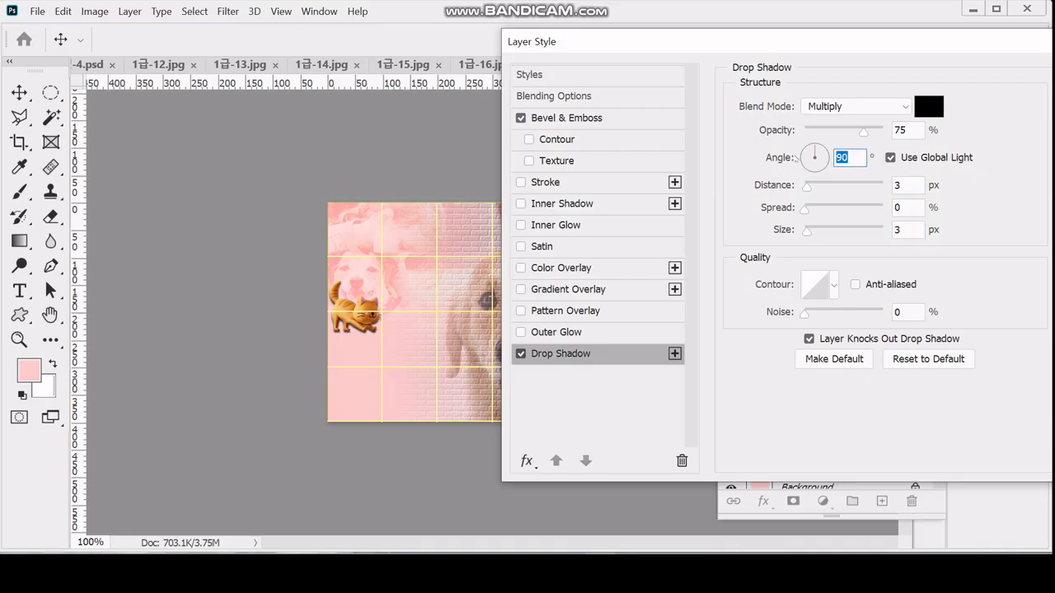
type("120")
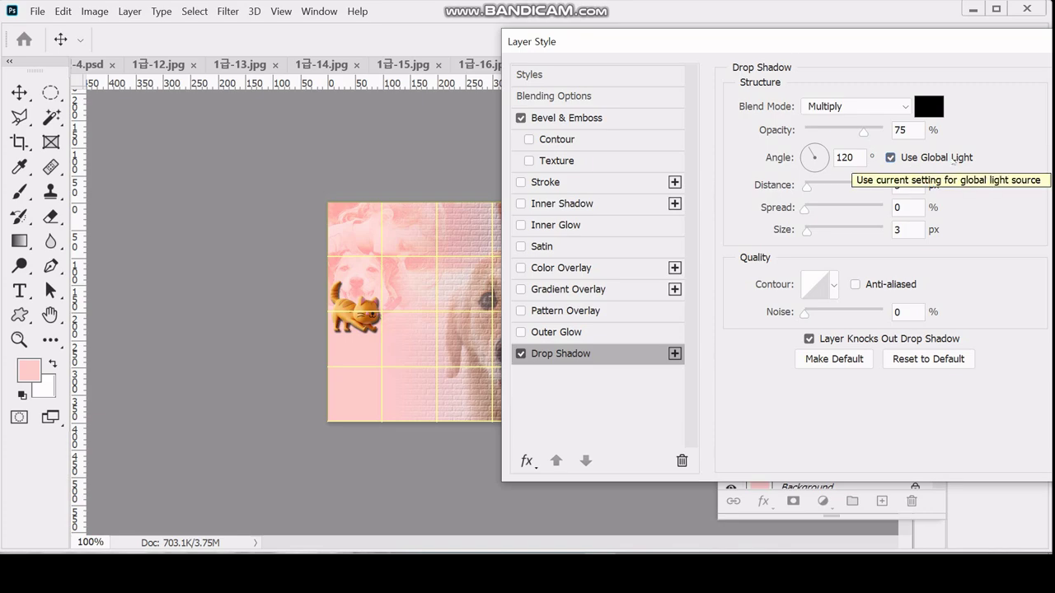
double_click(858, 158)
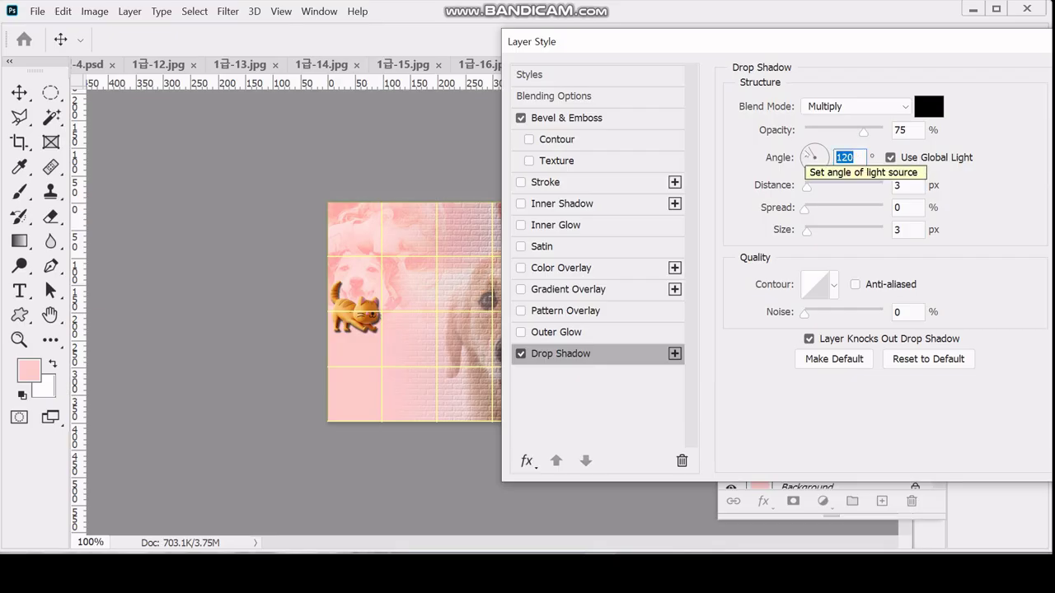
key("Return")
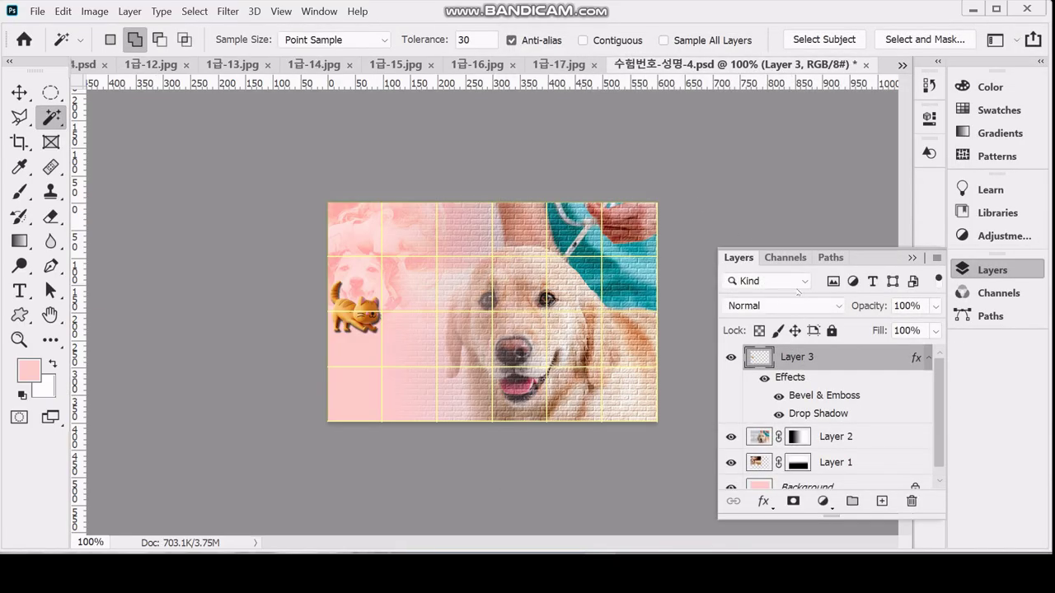
Set the opacity of the cat on Layer 3 to 80%
left_click(868, 307)
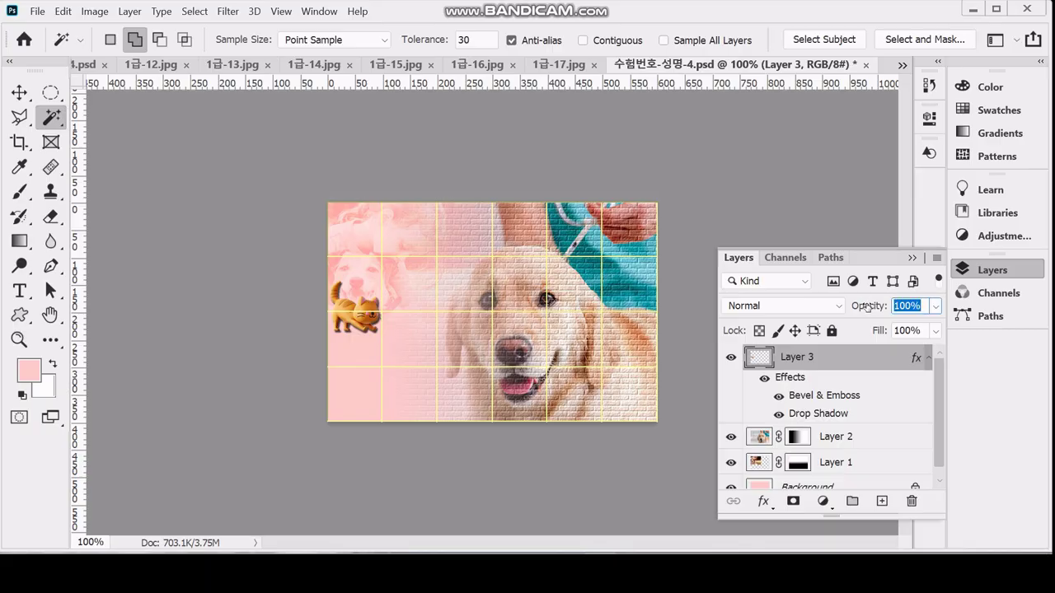
type("80")
key("Return")
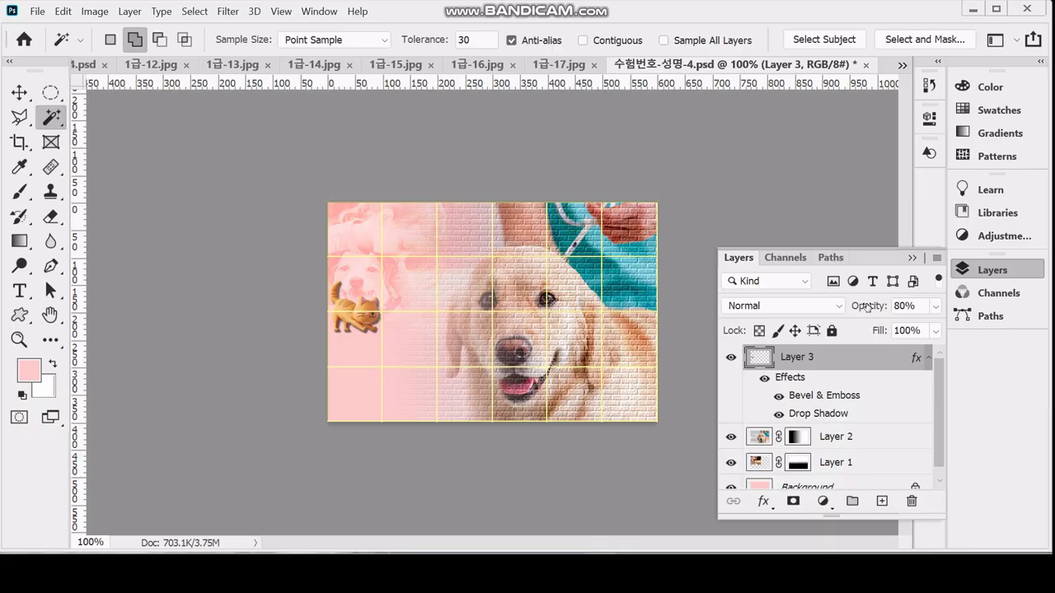
Select the white background in 1급-15.jpg with tolerance 17 and Contiguous on, and invert the selection to the three animals
left_click(396, 64)
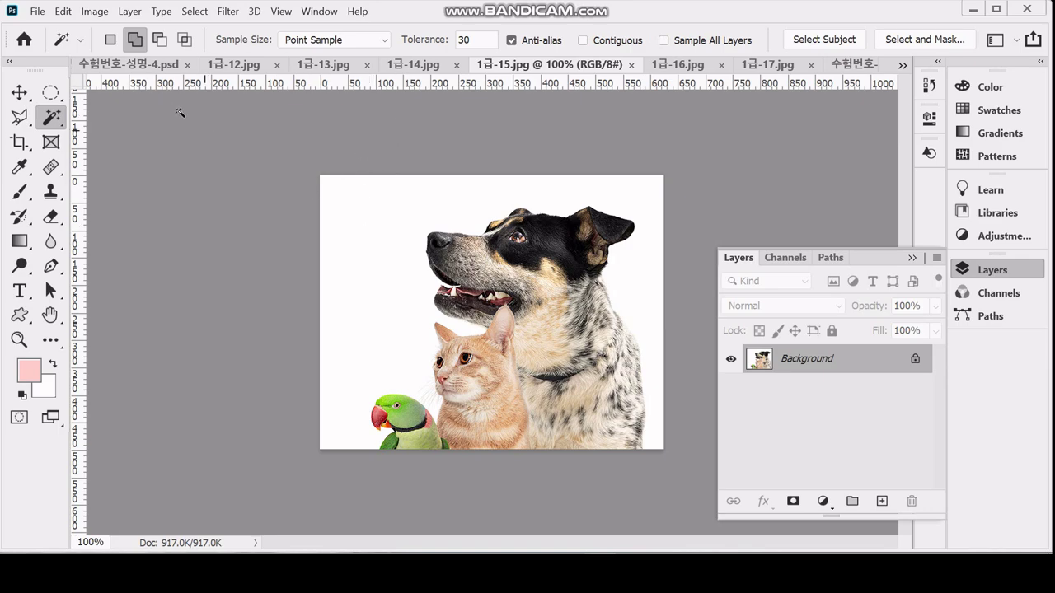
left_click(437, 42)
type("17")
left_click(470, 44)
left_click(585, 42)
left_click(397, 272)
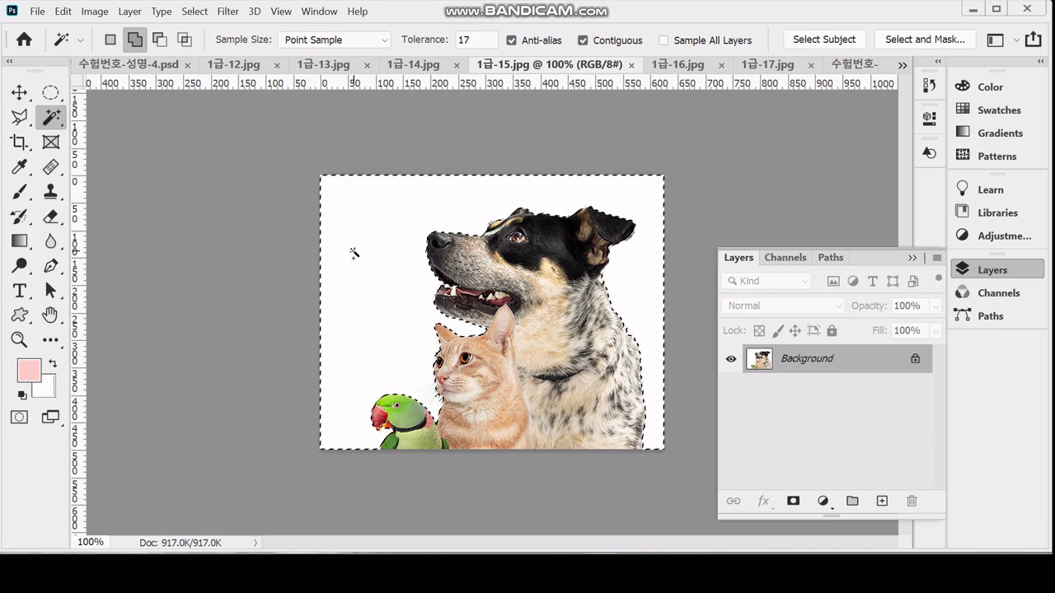
key("ctrl+shift+i")
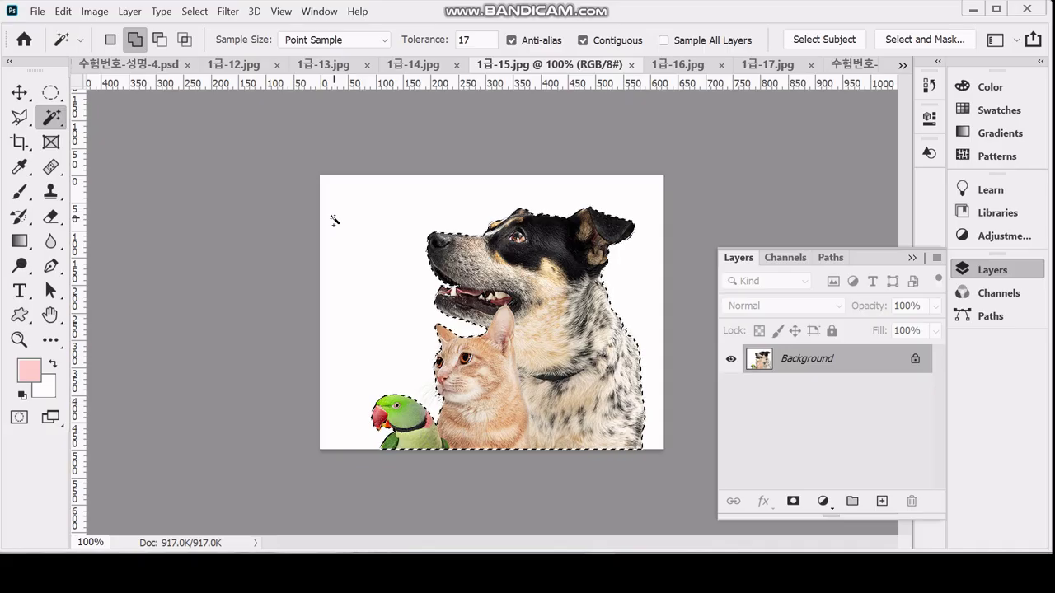
Copy the selected animals into 수험번호-성명-4.psd and scale them proportionally to about 150 px tall in the canvas's lower-right corner
left_click(853, 64)
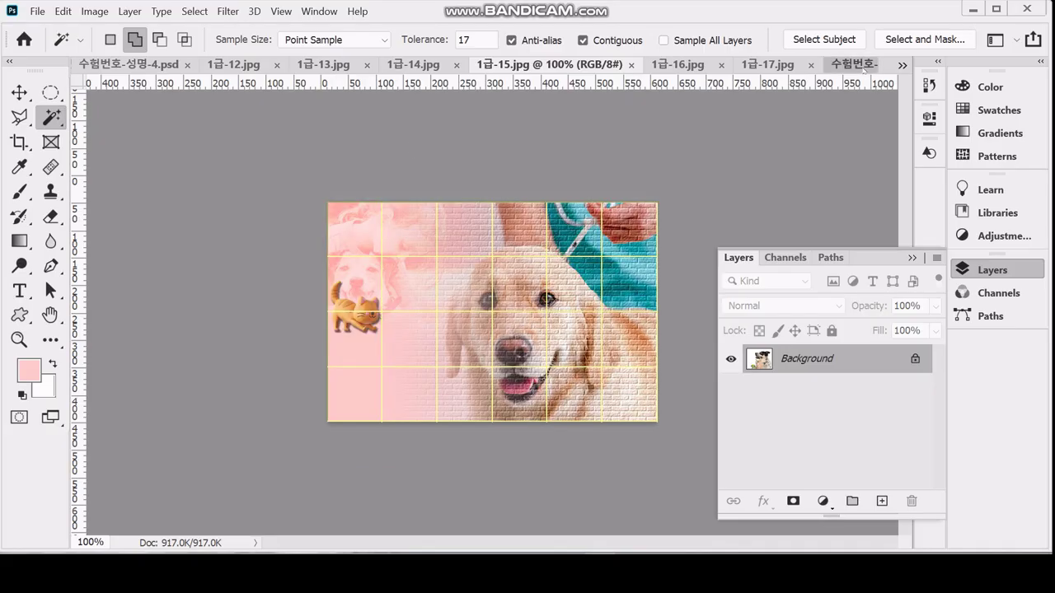
key("ctrl+v")
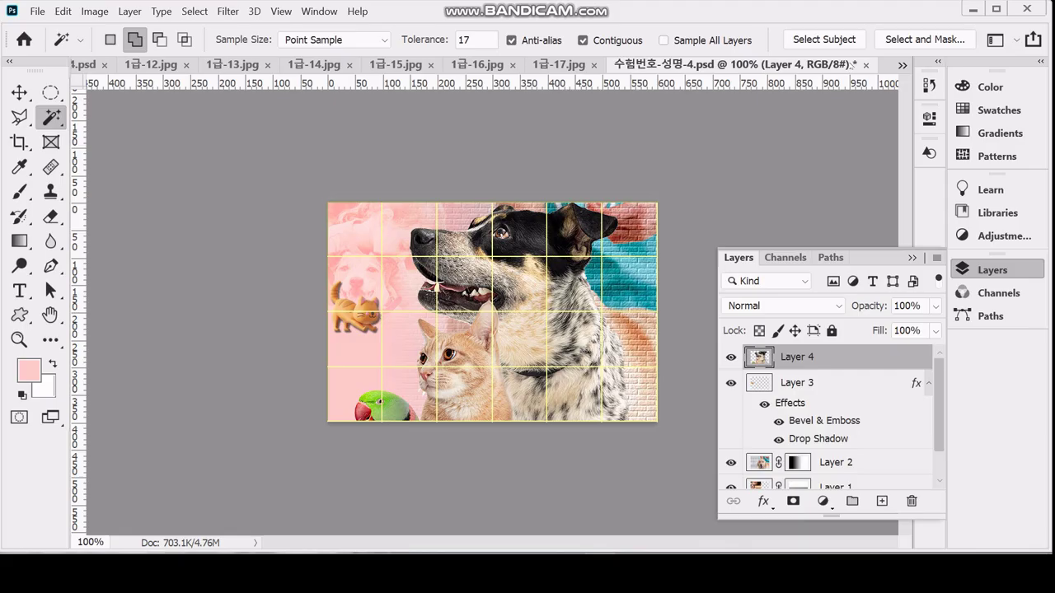
key("ctrl+t")
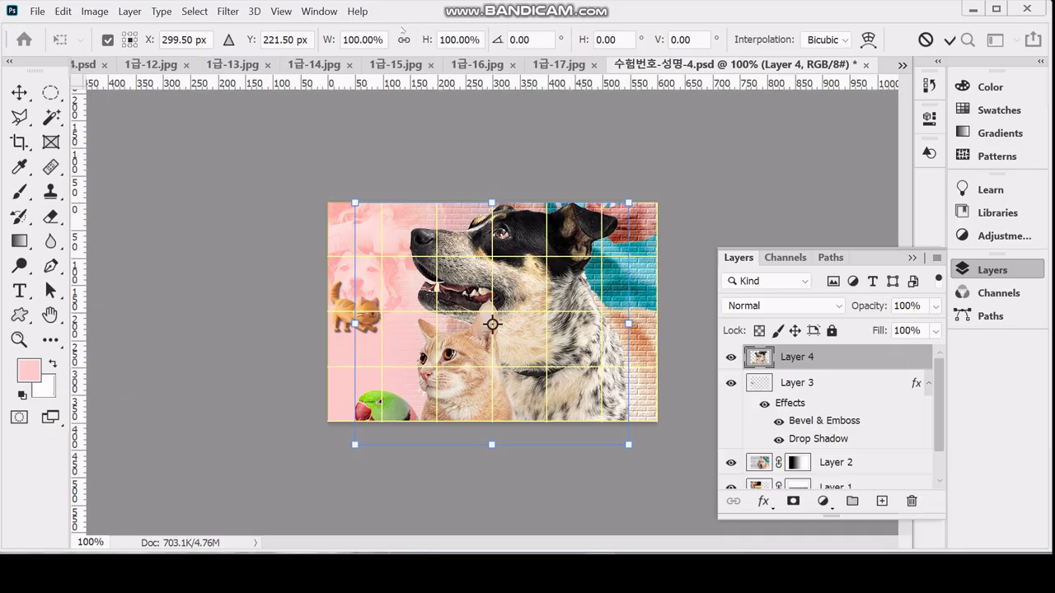
left_click(404, 40)
left_click_drag(355, 203, 500, 311)
left_click_drag(561, 361, 592, 331)
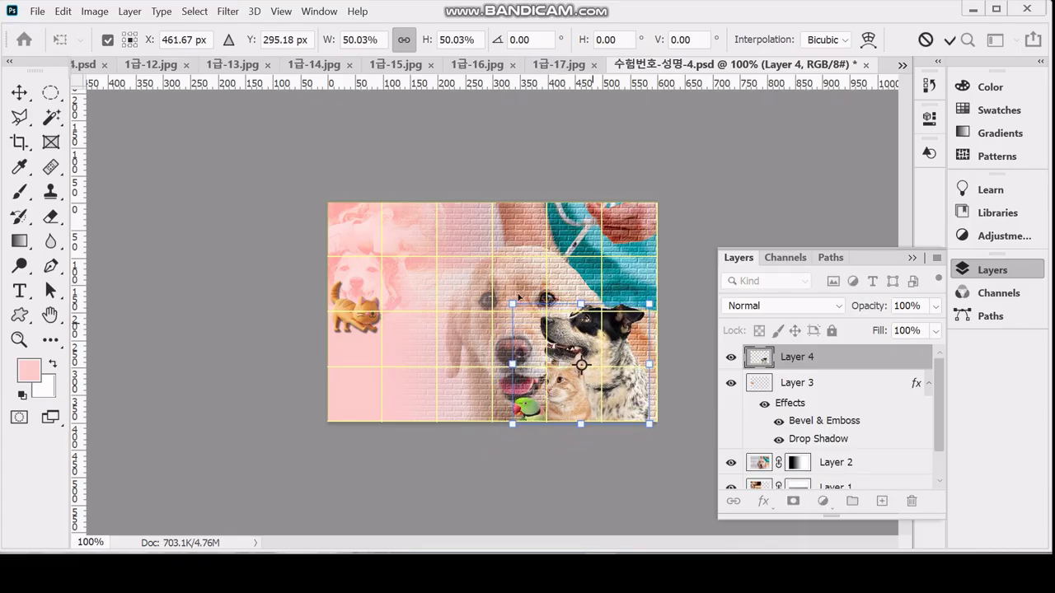
left_click_drag(511, 304, 521, 311)
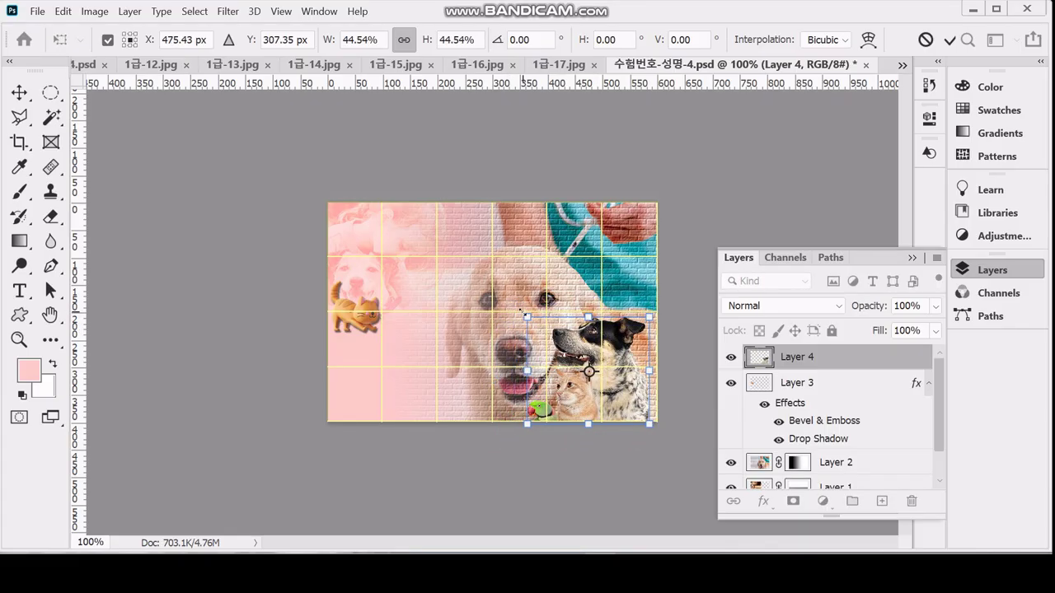
key("Return")
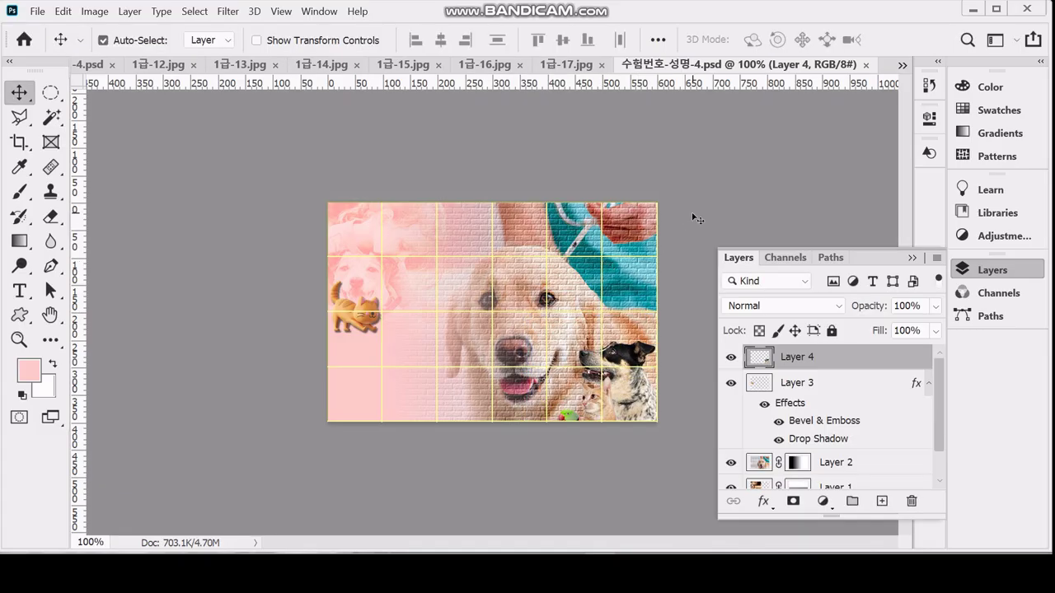
Apply the Poster Edges filter to the animals on Layer 4 with edge thickness 2, edge intensity 1 and posterization 2
left_click(228, 11)
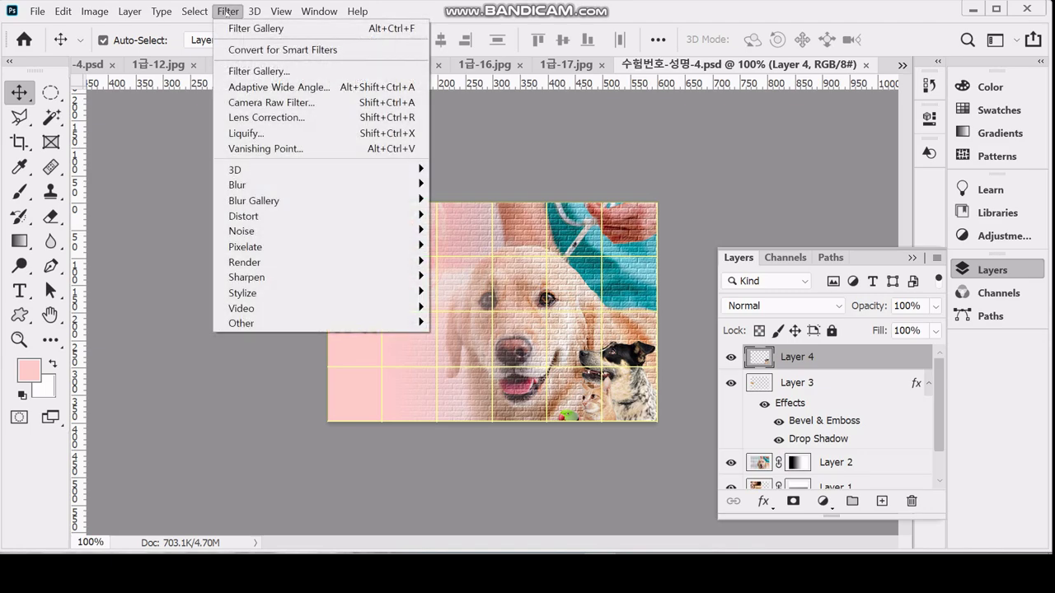
key("Escape")
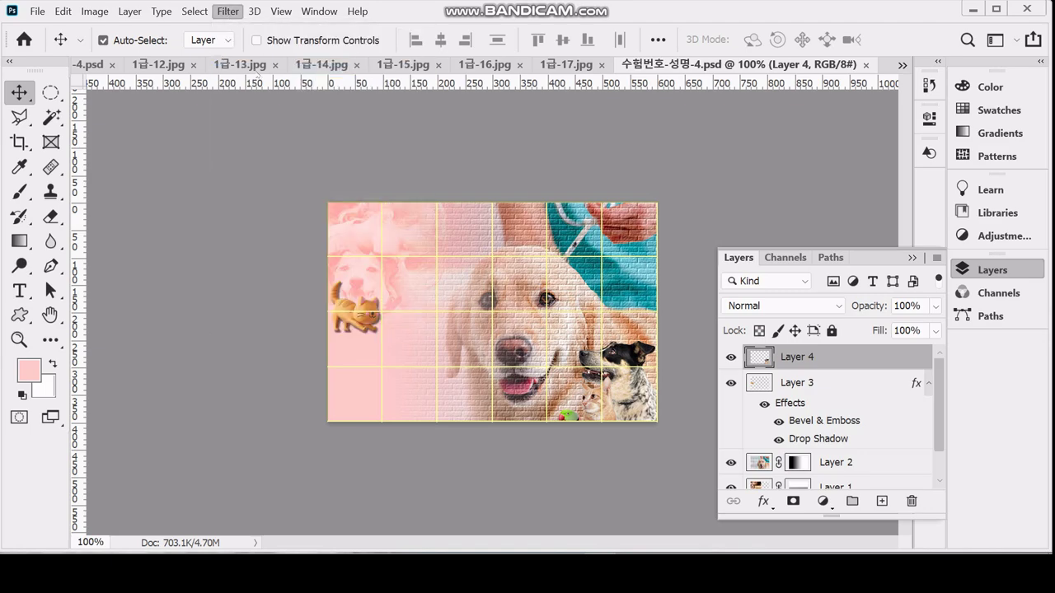
key("ctrl+alt+f")
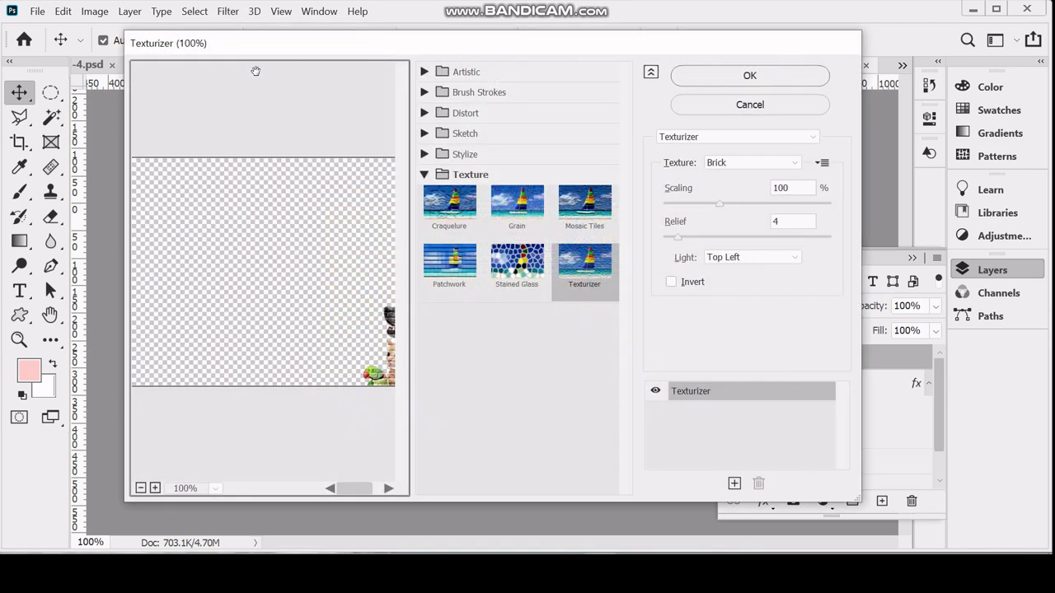
left_click(422, 72)
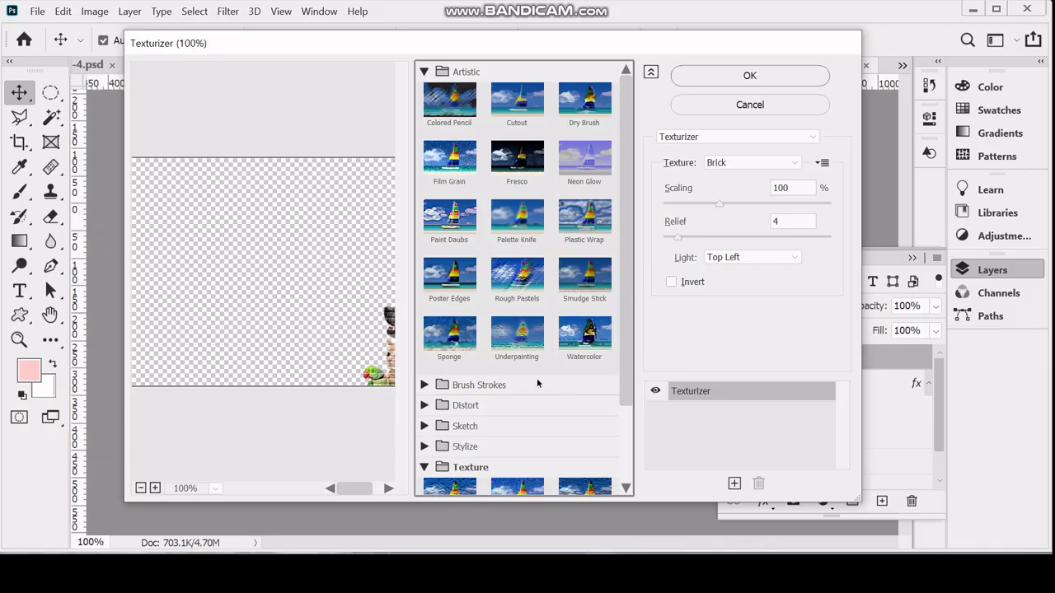
left_click(436, 300)
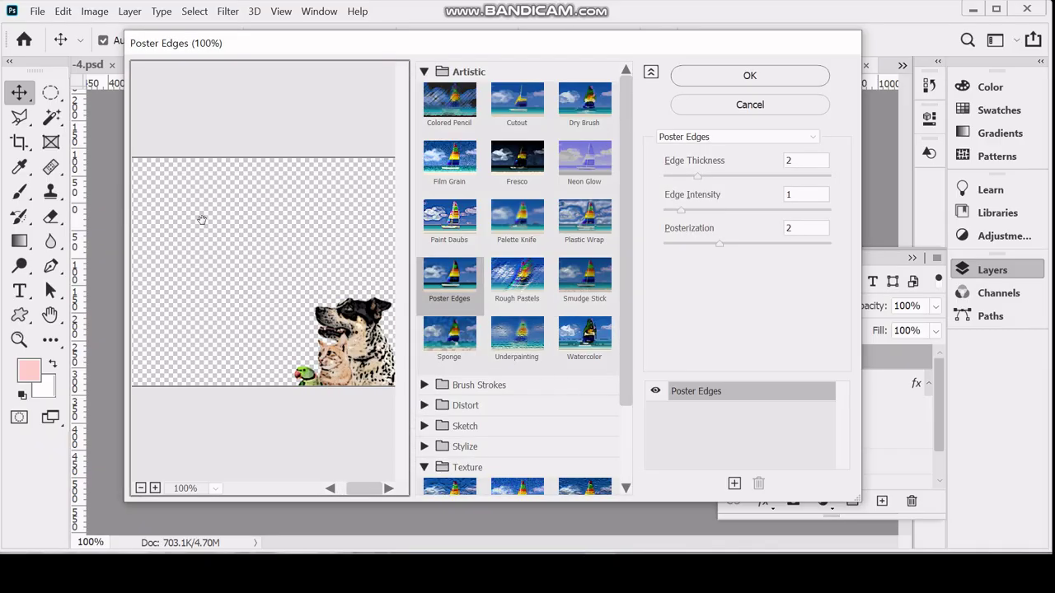
left_click(729, 79)
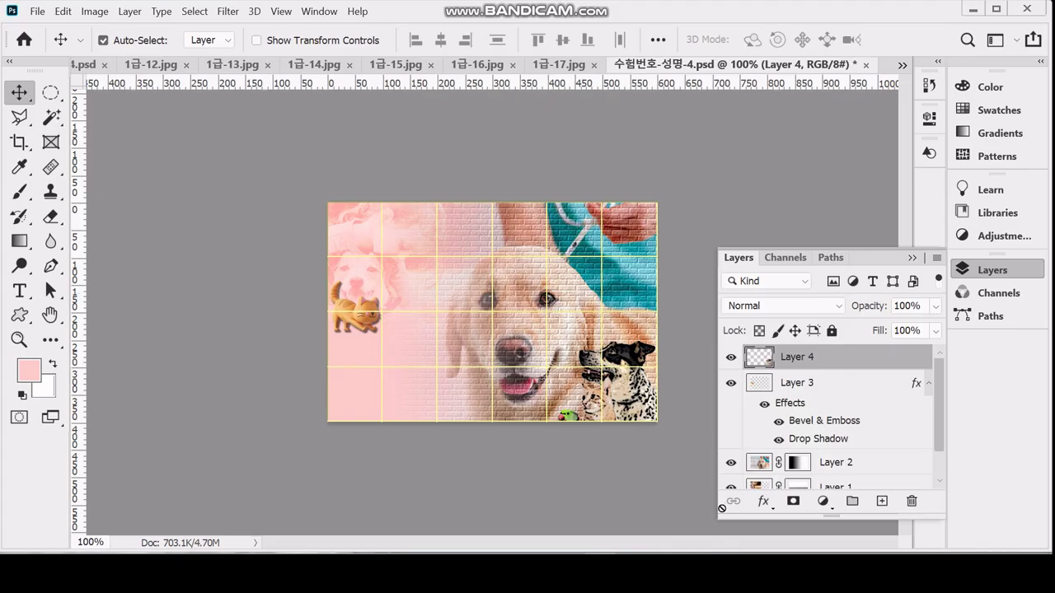
Add an Outer Glow to the animals on Layer 4 with a spread of 10% and size of 10 px, and save the document
left_click(763, 501)
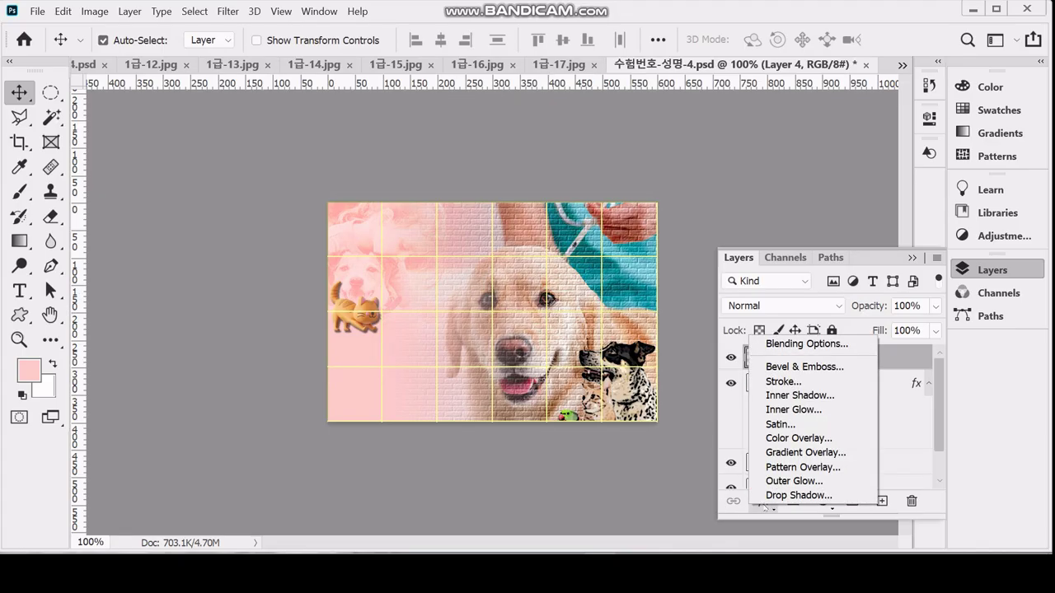
left_click(789, 481)
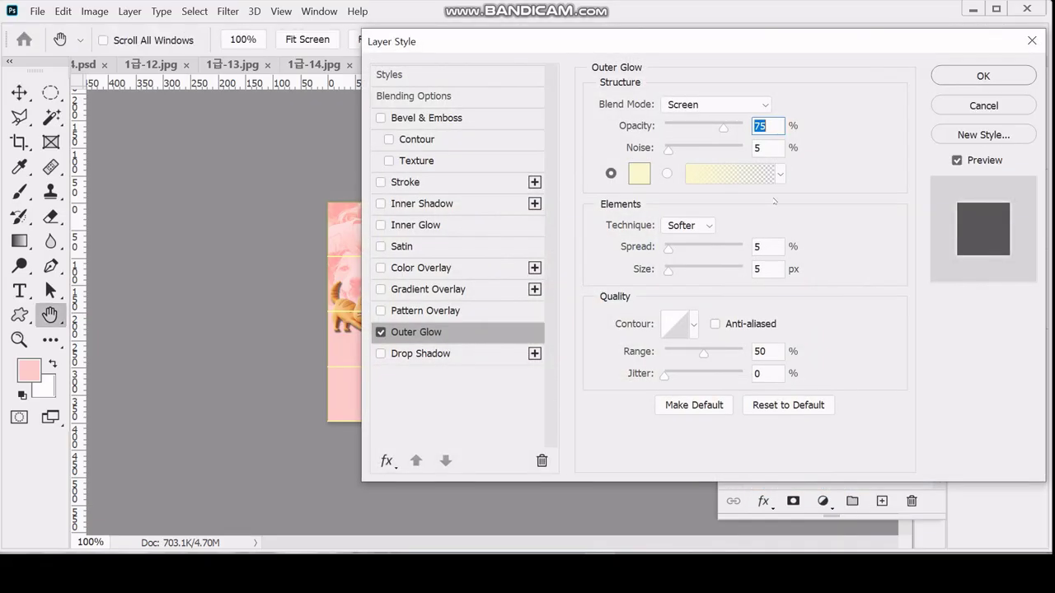
left_click(756, 246)
type("10")
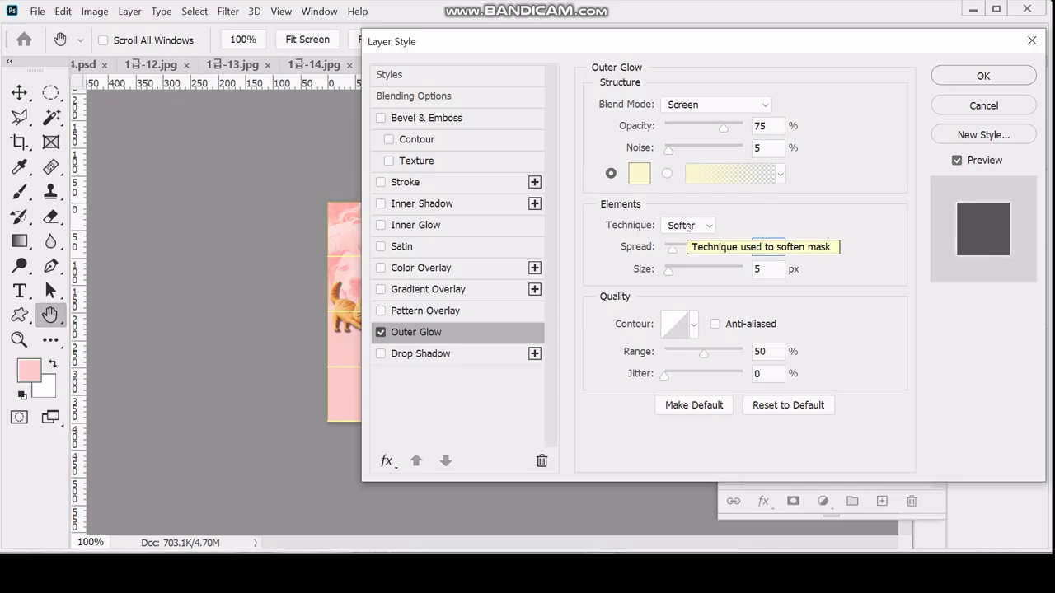
key("Tab")
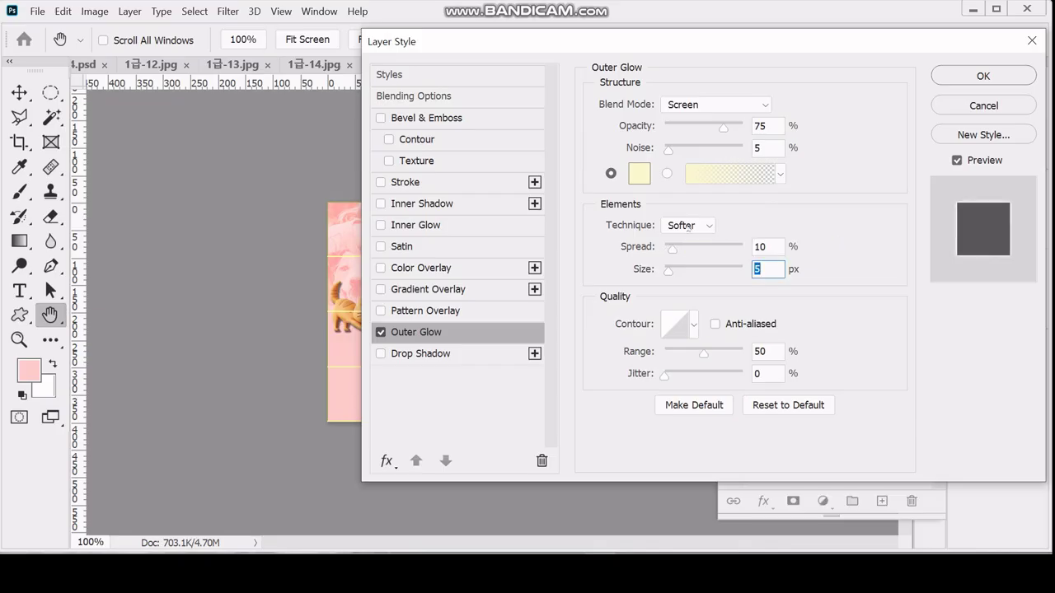
type("10")
key("Return")
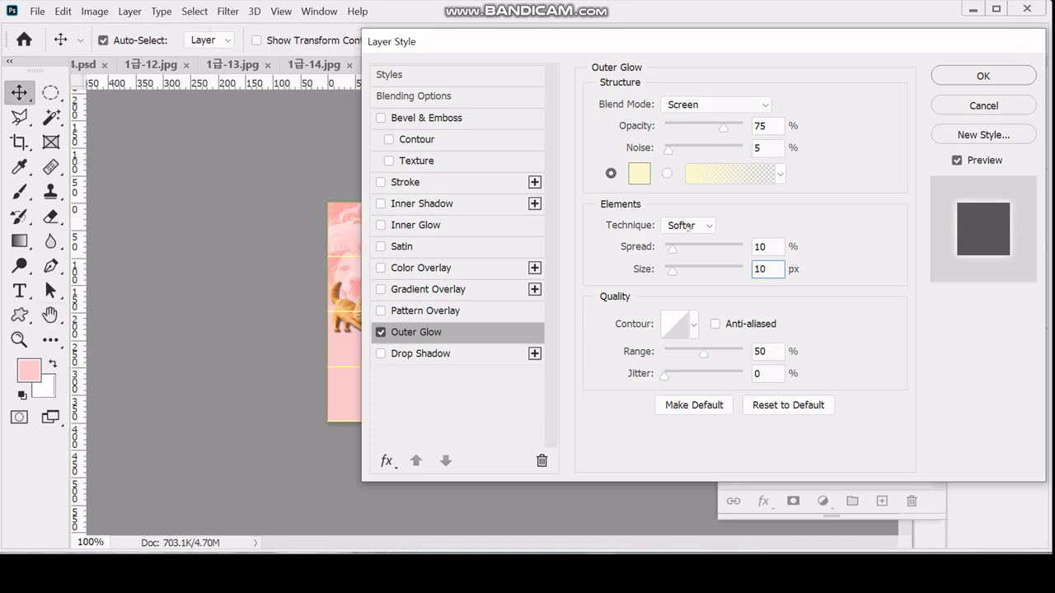
key("ctrl+s")
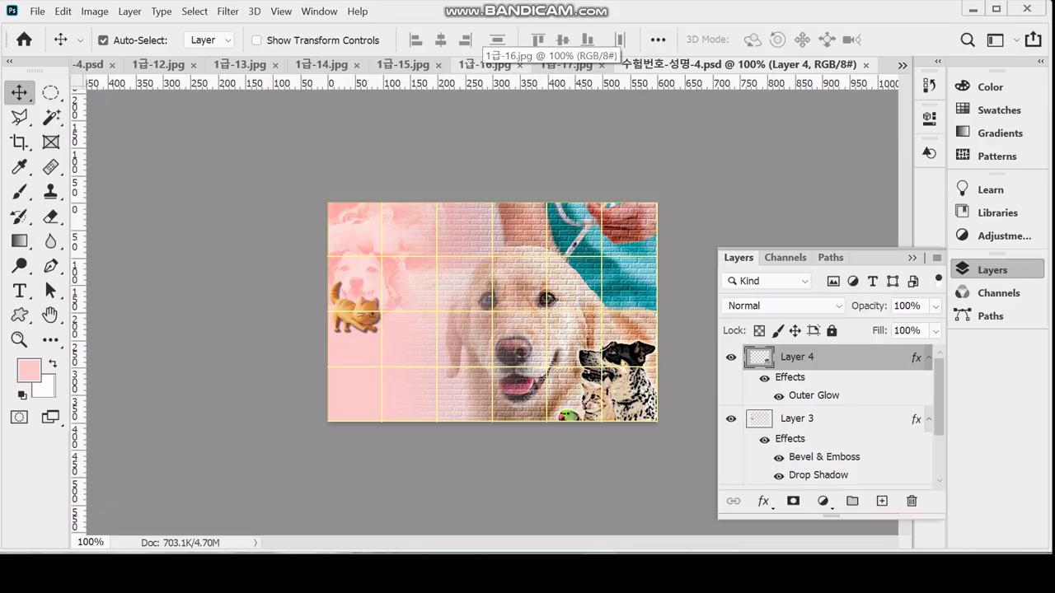
Select the hand and scanner in 1급-16.jpg with Quick Selection and copy them, scaled down, to the right edge of 수험번호-성명-4.psd's canvas
left_click(468, 66)
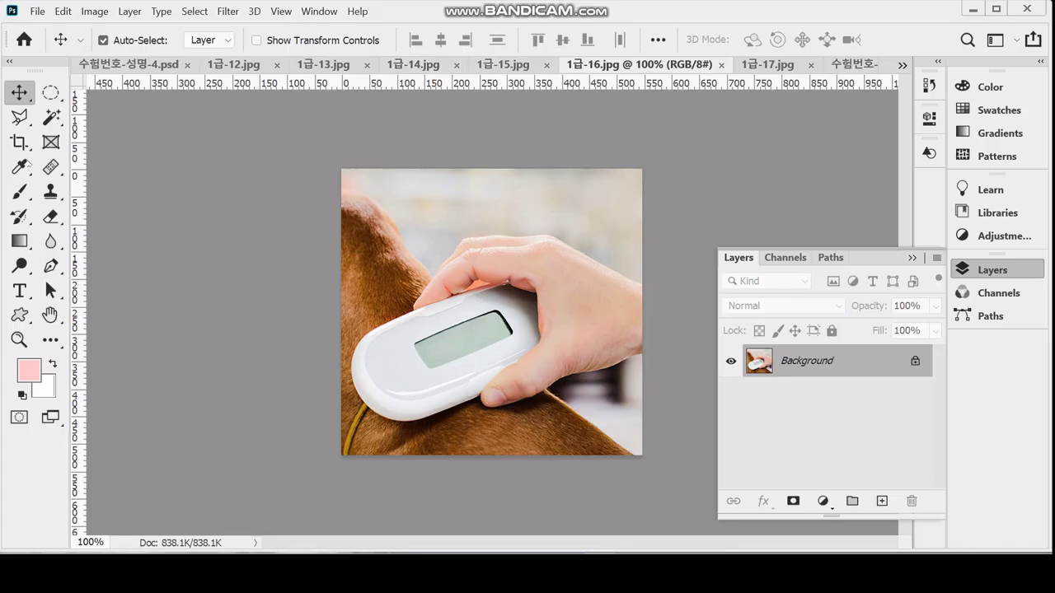
left_click(53, 118)
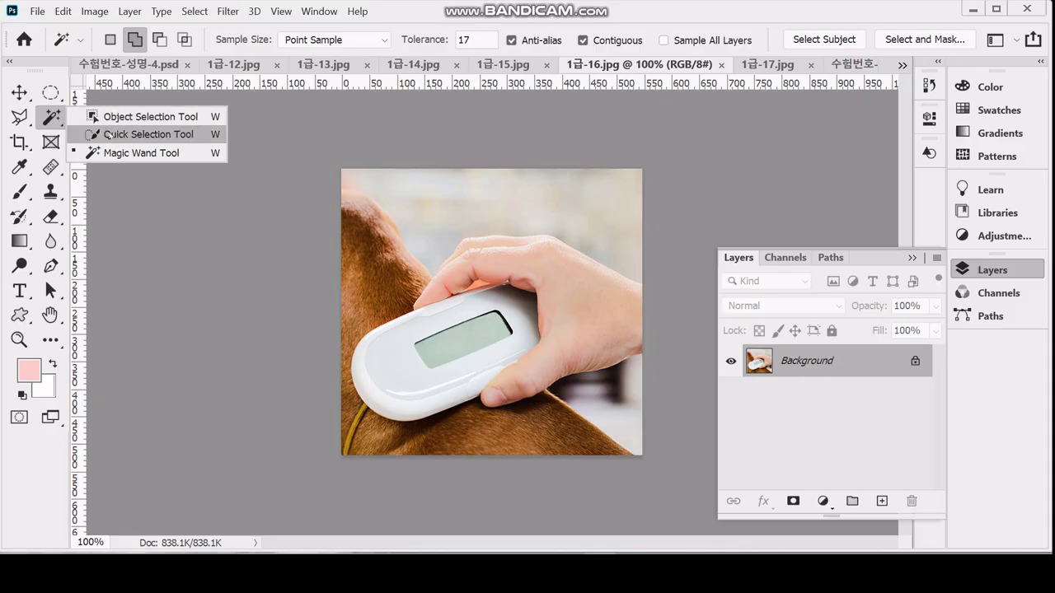
left_click(110, 134)
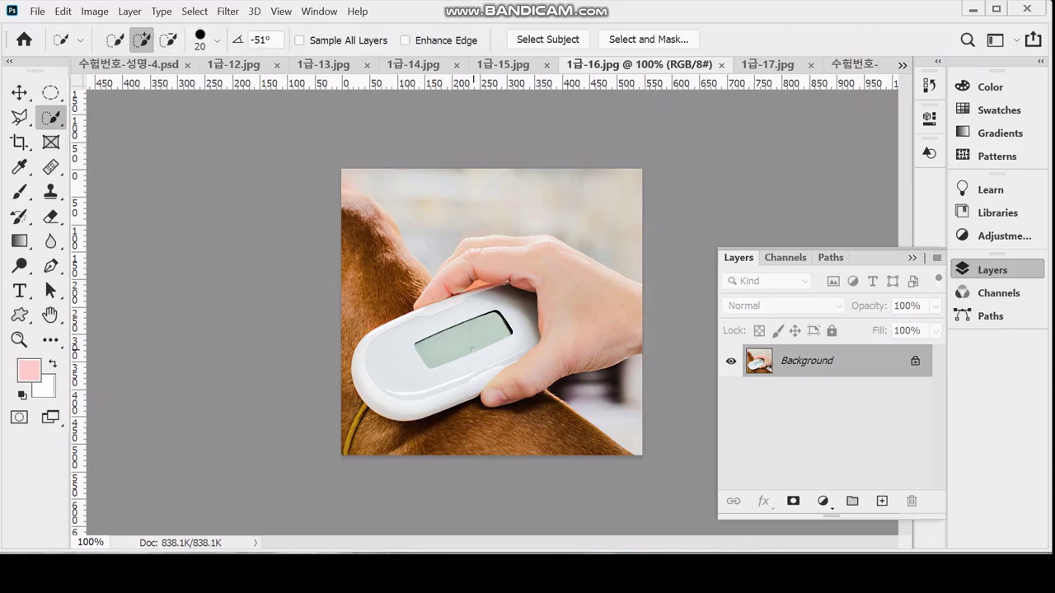
mouse_move(488, 326)
left_mouse_down()
mouse_move(389, 360)
mouse_move(542, 306)
mouse_move(519, 271)
mouse_move(460, 277)
left_mouse_up()
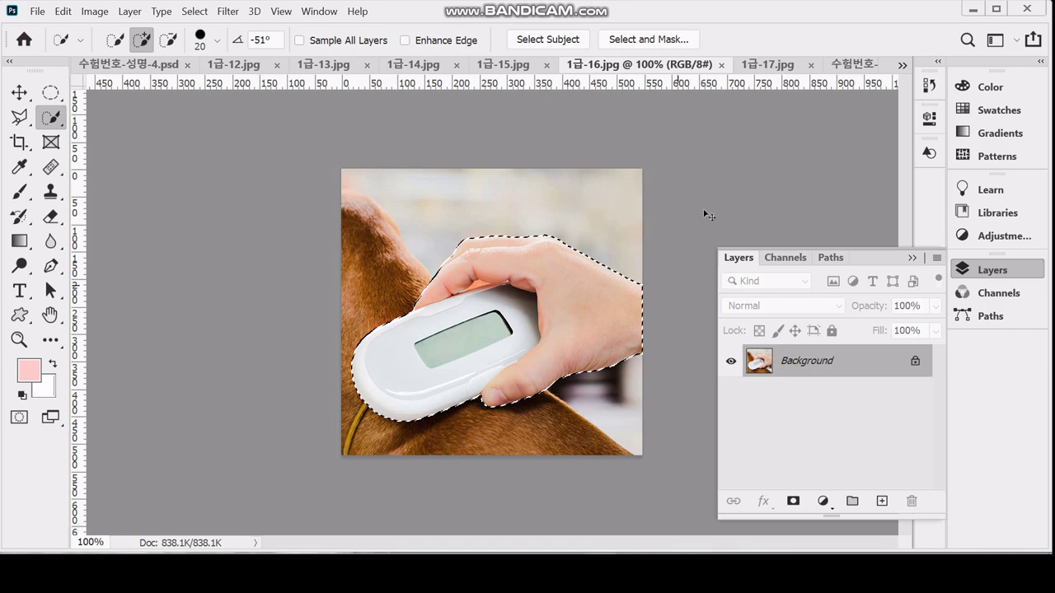
left_click(853, 63)
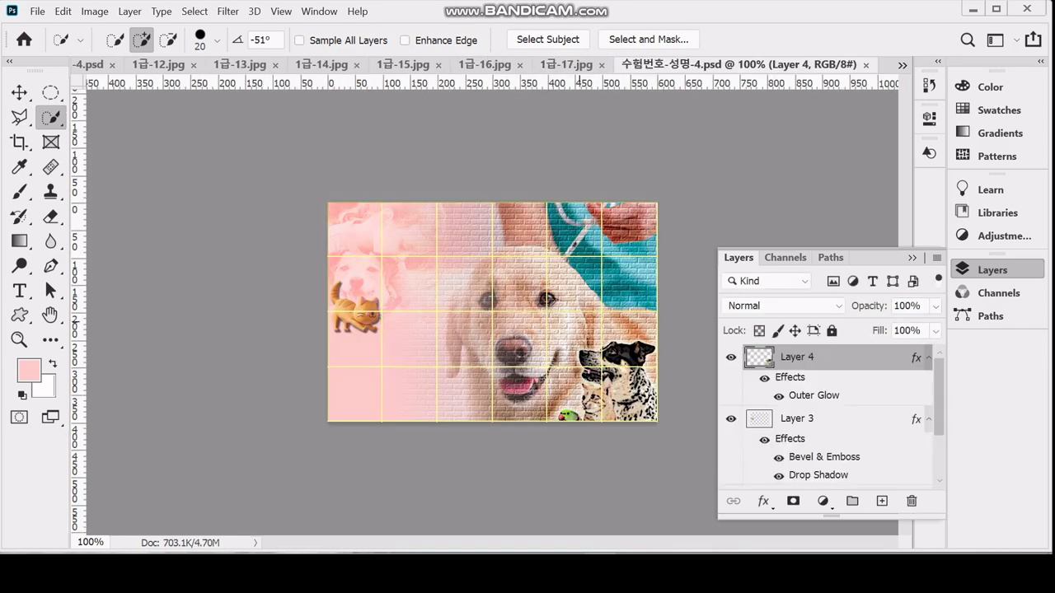
key("ctrl+v")
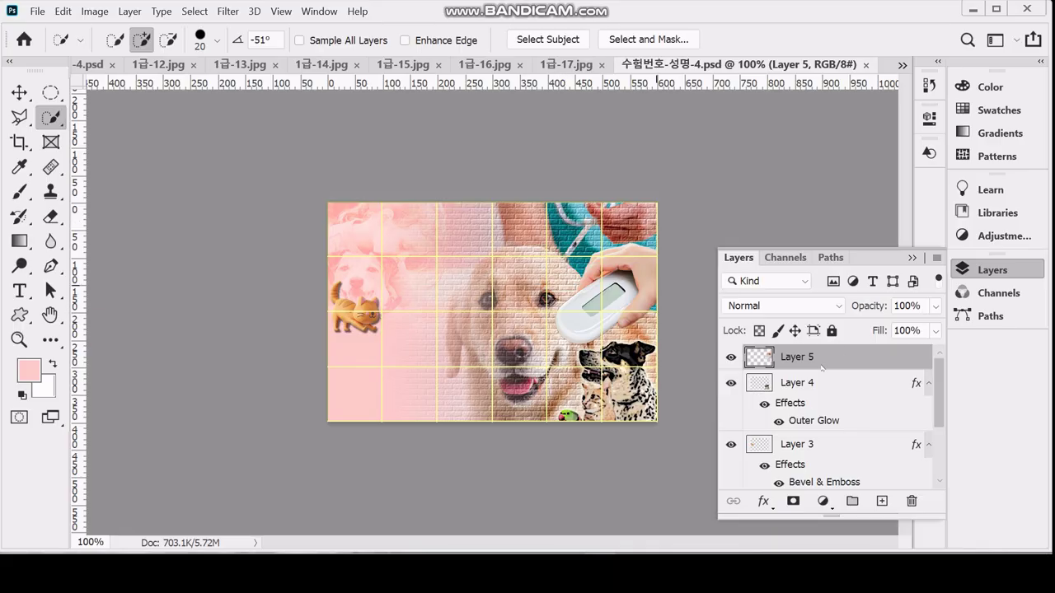
Add a Drop Shadow to the hand and scanner on Layer 5 with distance 7 px and size 7 px, and save the document
left_click(762, 501)
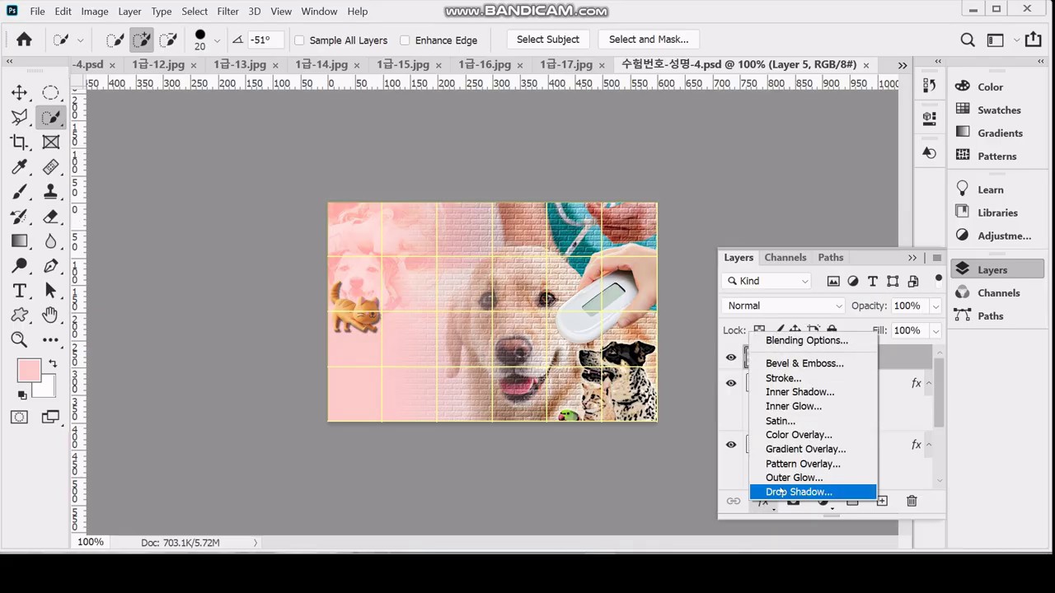
left_click(782, 493)
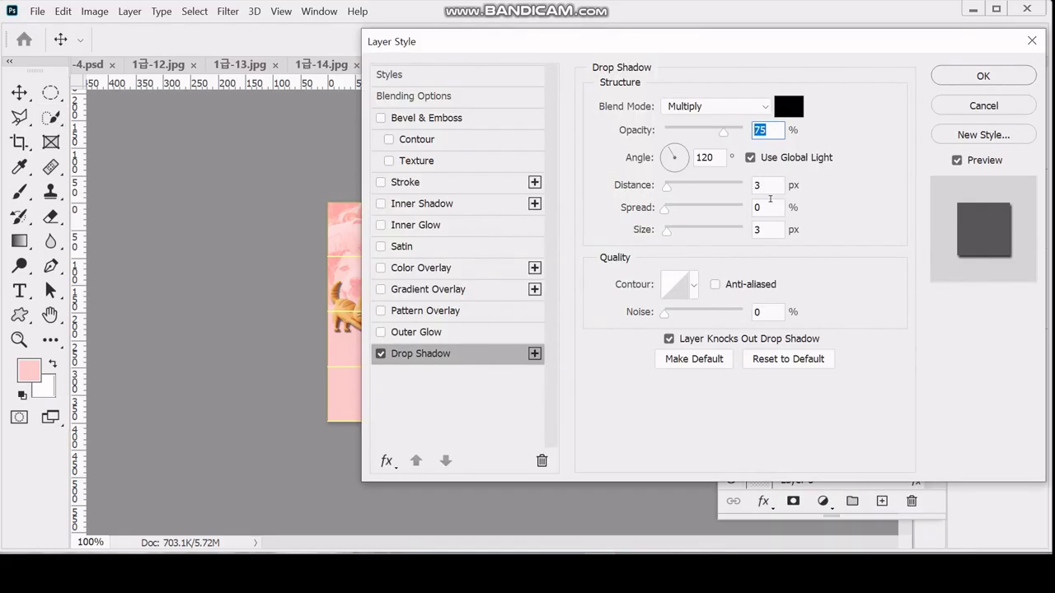
left_click(766, 185)
type("7")
key("Tab")
key("Tab")
type("7")
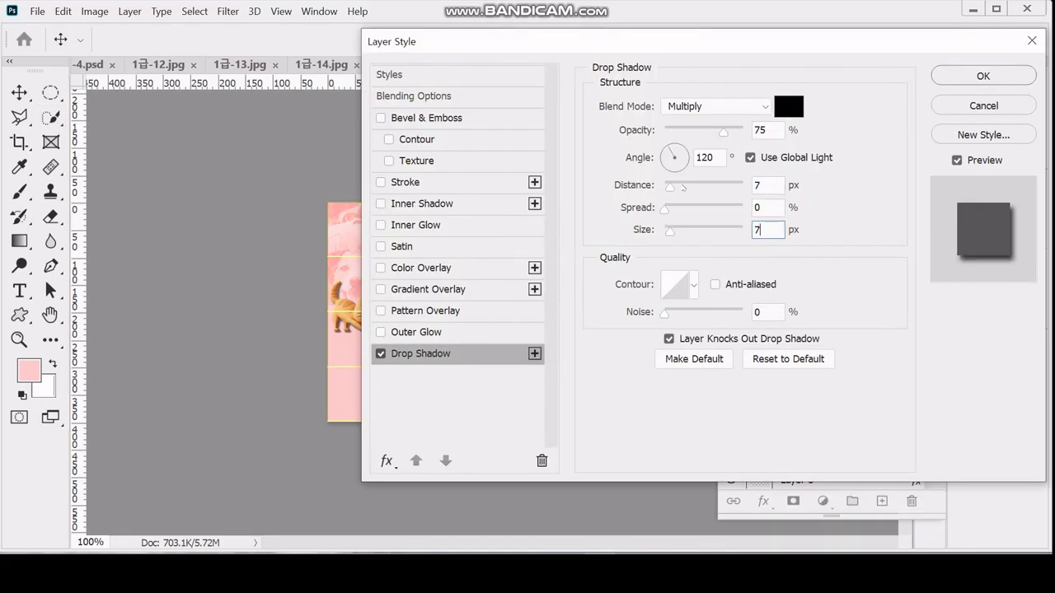
key("Return")
key("ctrl+s")
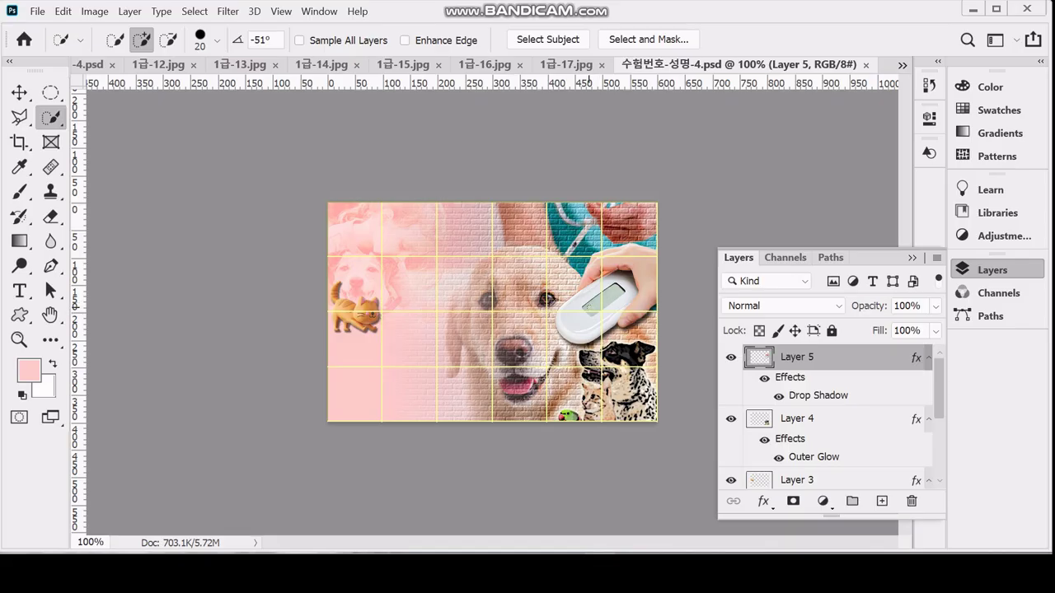
Select the scanner's screen on Layer 5 and recolour it with a colorized Hue/Saturation adjustment layer: hue 187, saturation 85, lightness -19
left_click_drag(587, 305, 612, 292)
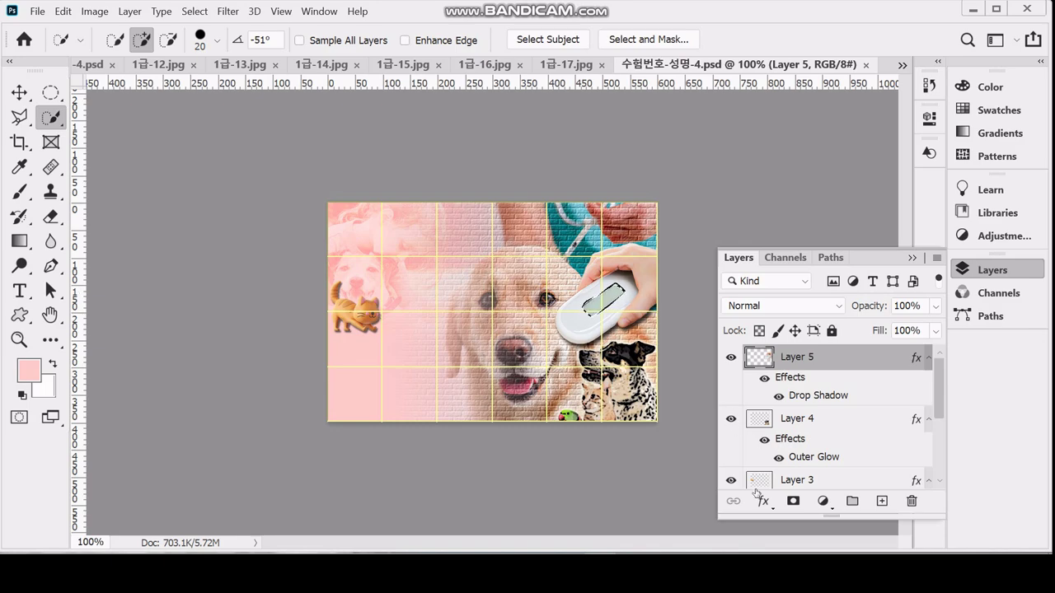
left_click(821, 501)
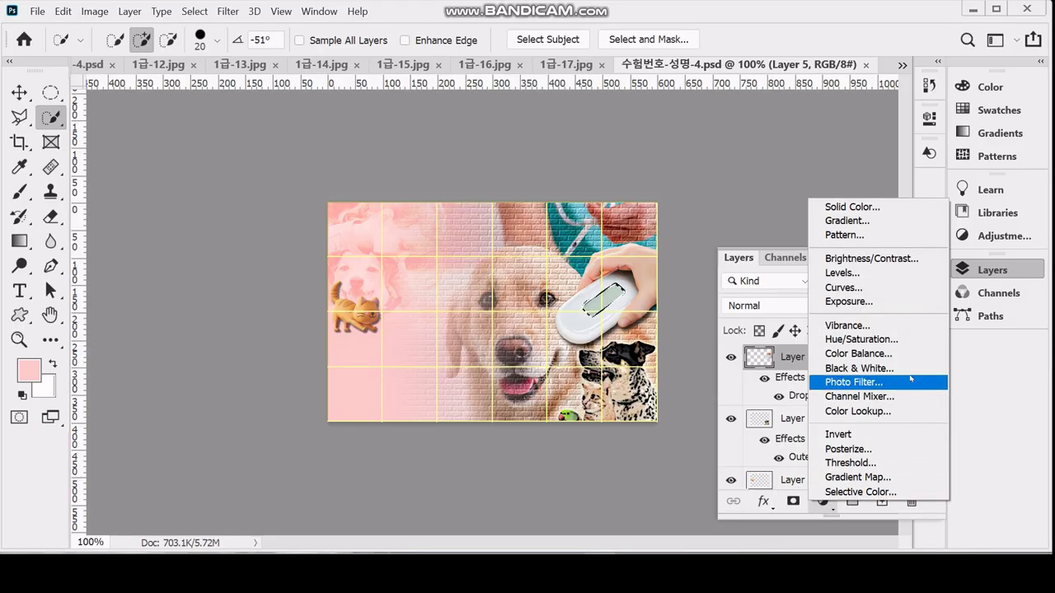
left_click(901, 340)
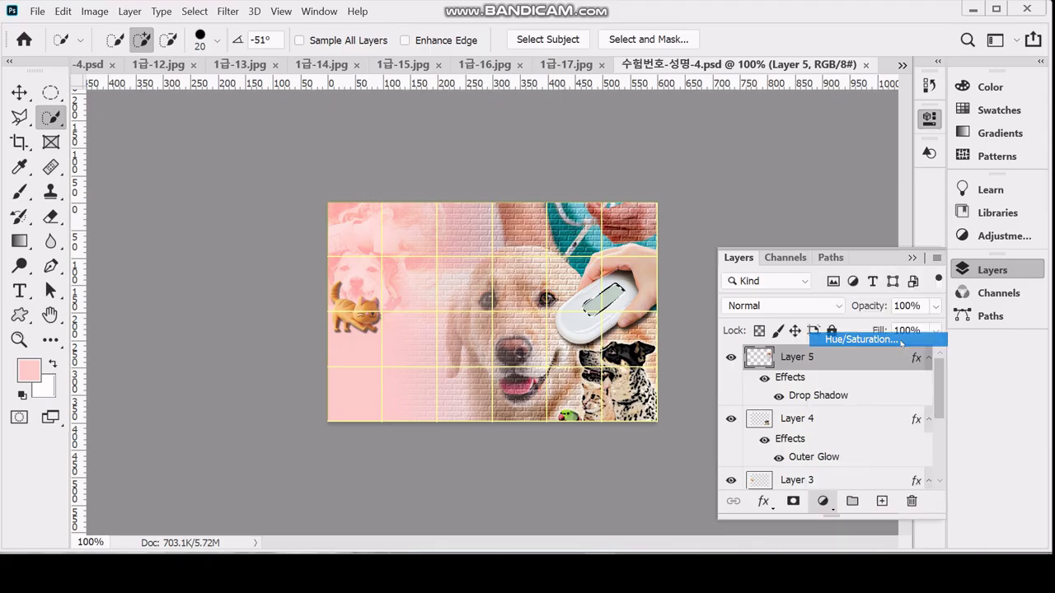
left_click(794, 333)
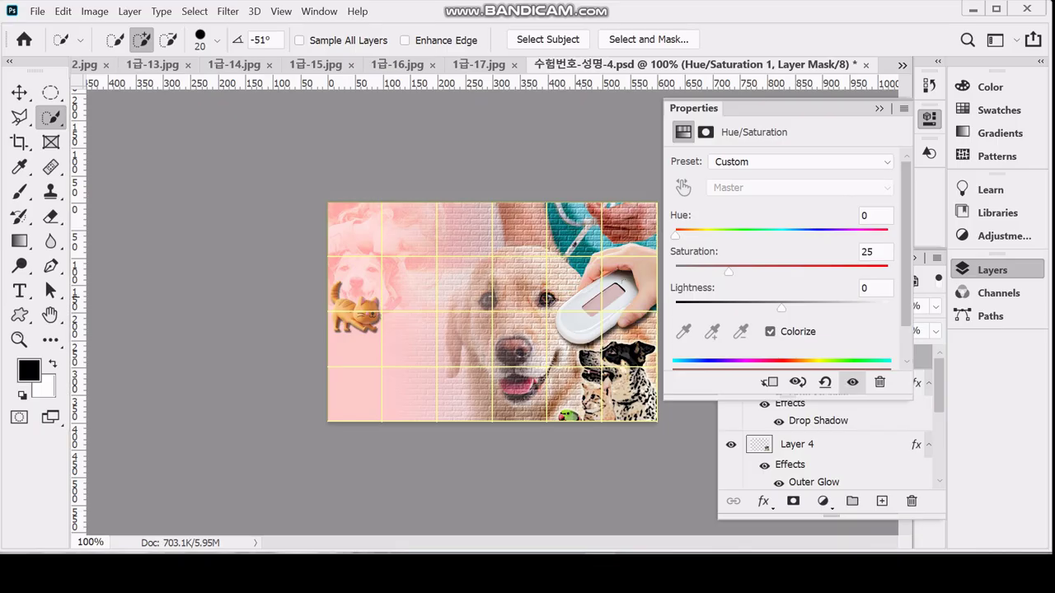
left_click_drag(681, 236, 785, 237)
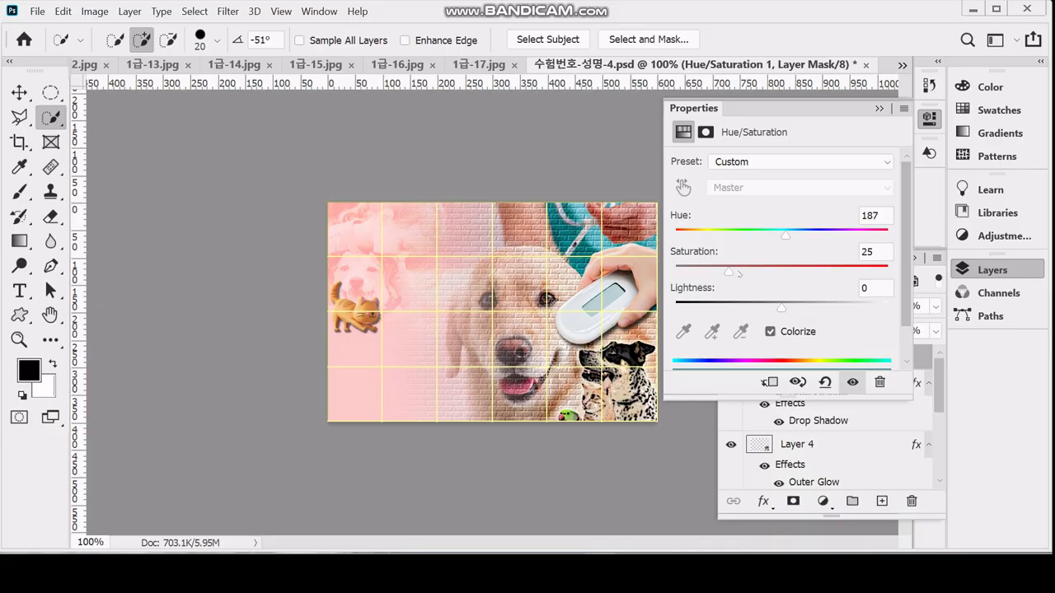
left_click_drag(730, 271, 848, 270)
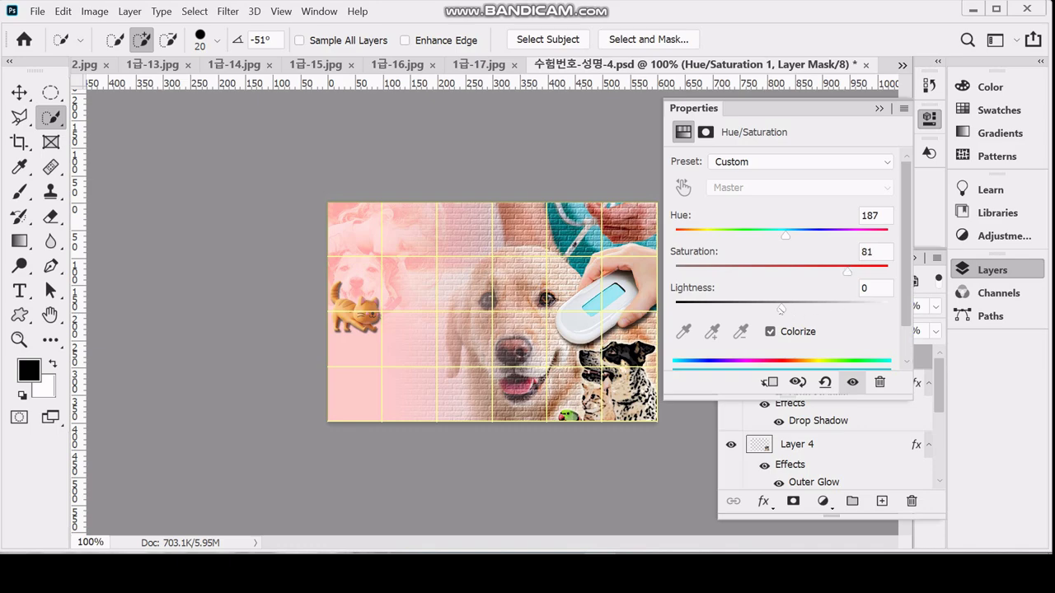
left_click_drag(781, 308, 762, 309)
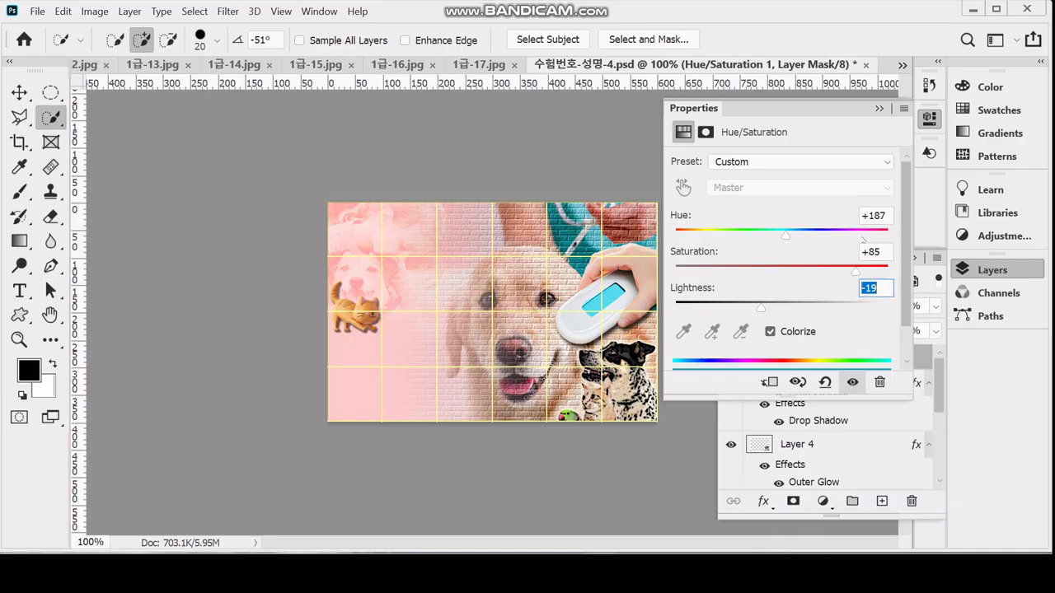
left_click(771, 333)
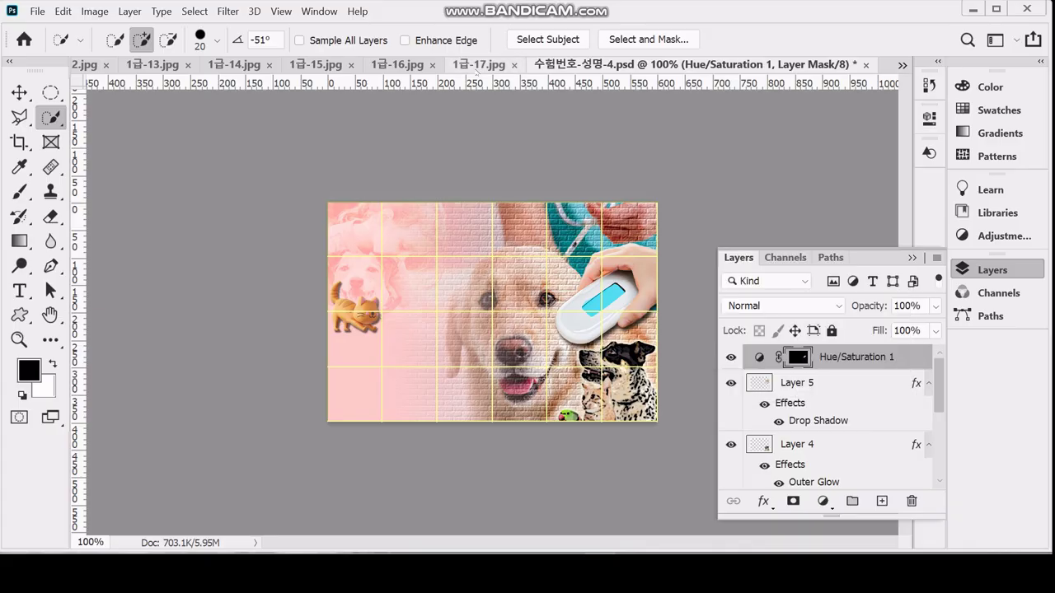
Select all six toy houses in 1급-17.jpg with Quick Selection, including their windows and doors
left_click(478, 65)
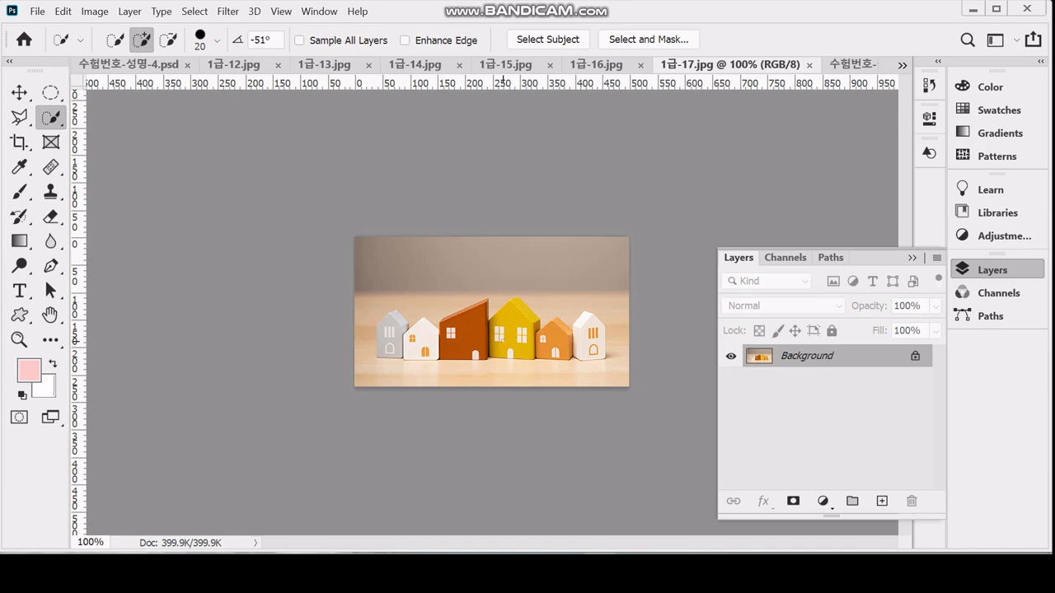
key("ctrl+plus")
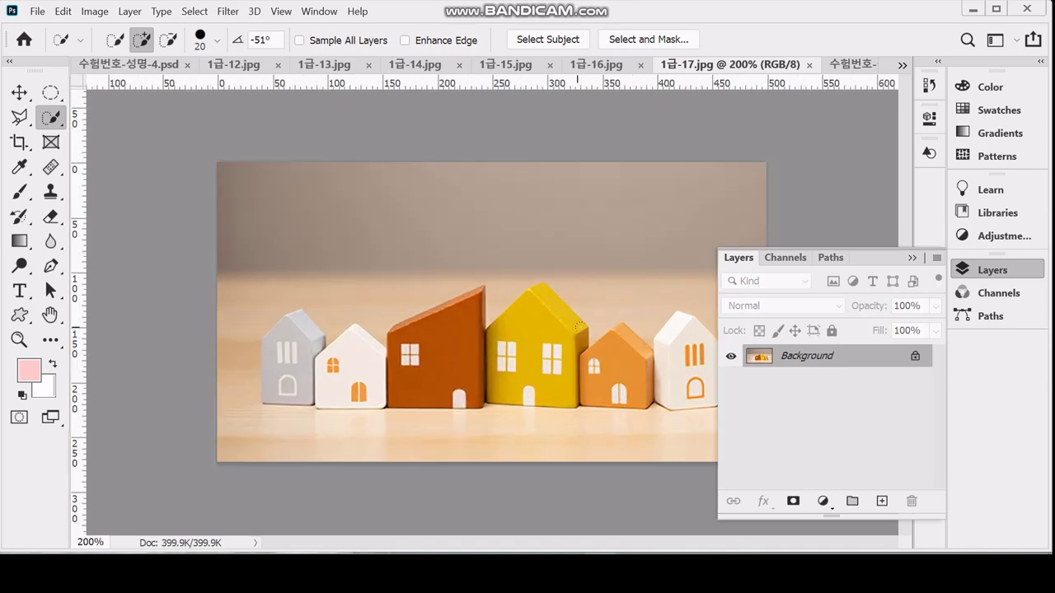
left_click(979, 272)
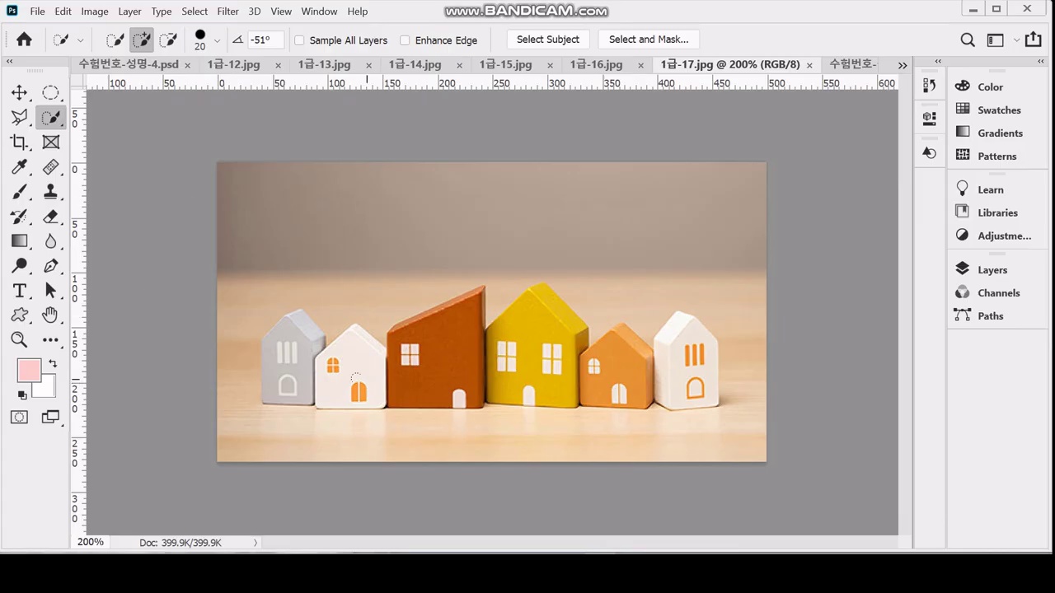
mouse_move(355, 378)
left_mouse_down()
mouse_move(437, 355)
mouse_move(684, 371)
mouse_move(533, 327)
left_mouse_up()
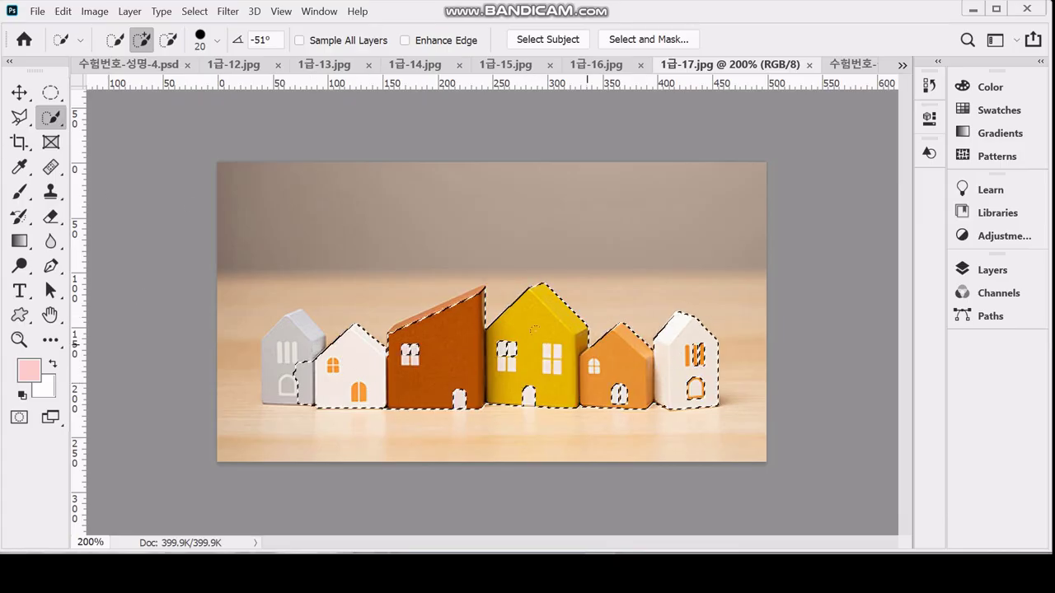
left_click_drag(410, 354, 465, 375)
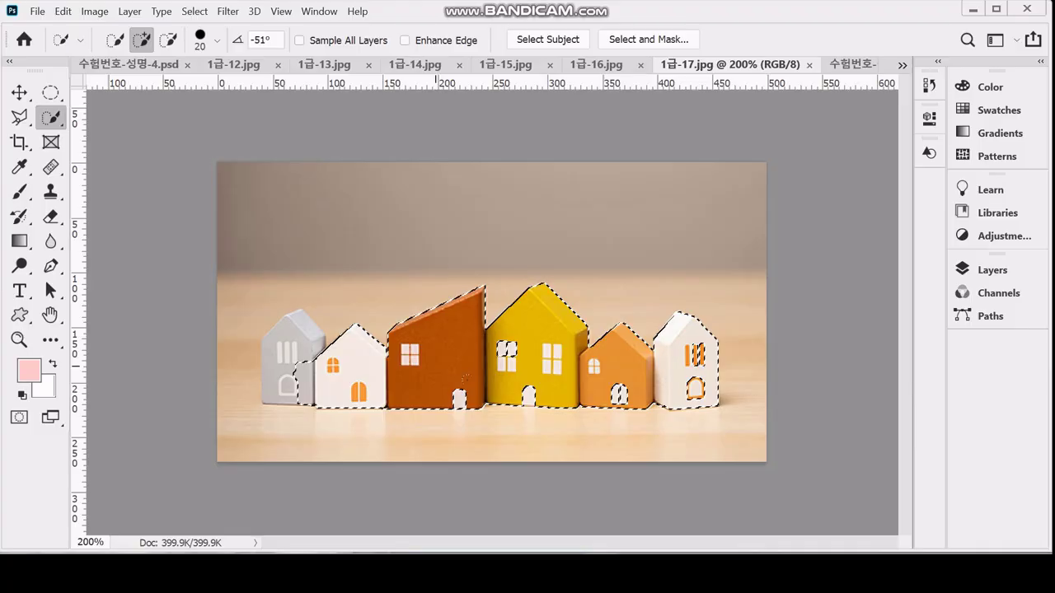
left_click(459, 398)
left_click_drag(302, 377, 285, 356)
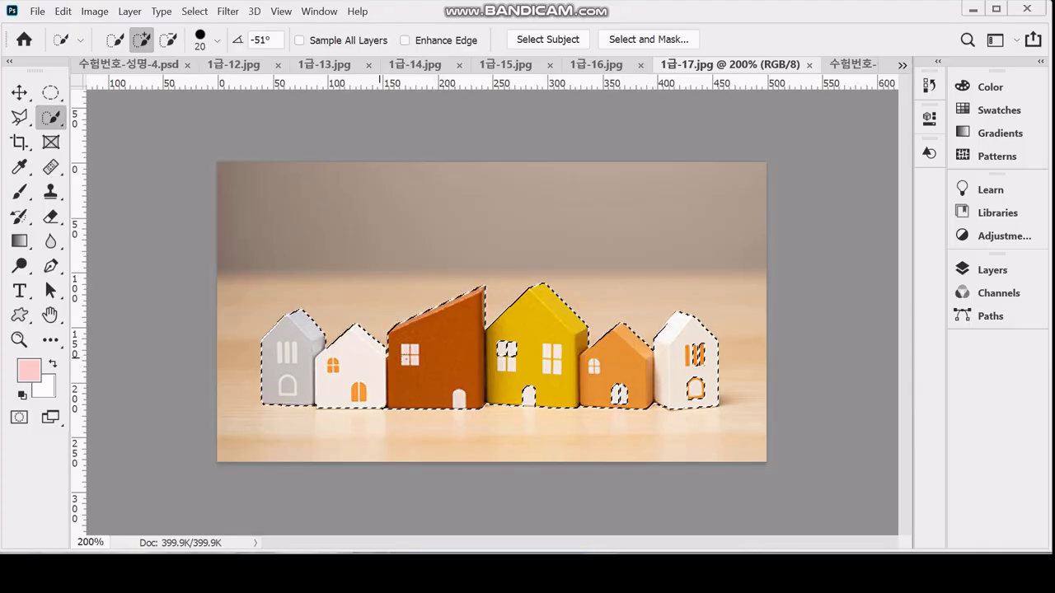
left_click(506, 349)
left_click(528, 394)
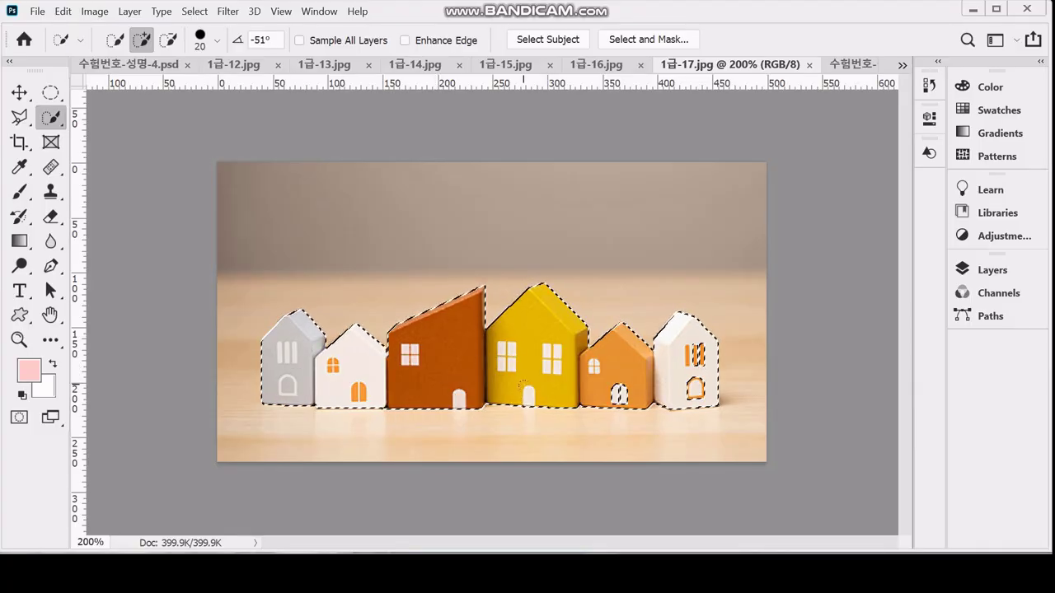
left_click(620, 391)
left_click(676, 371)
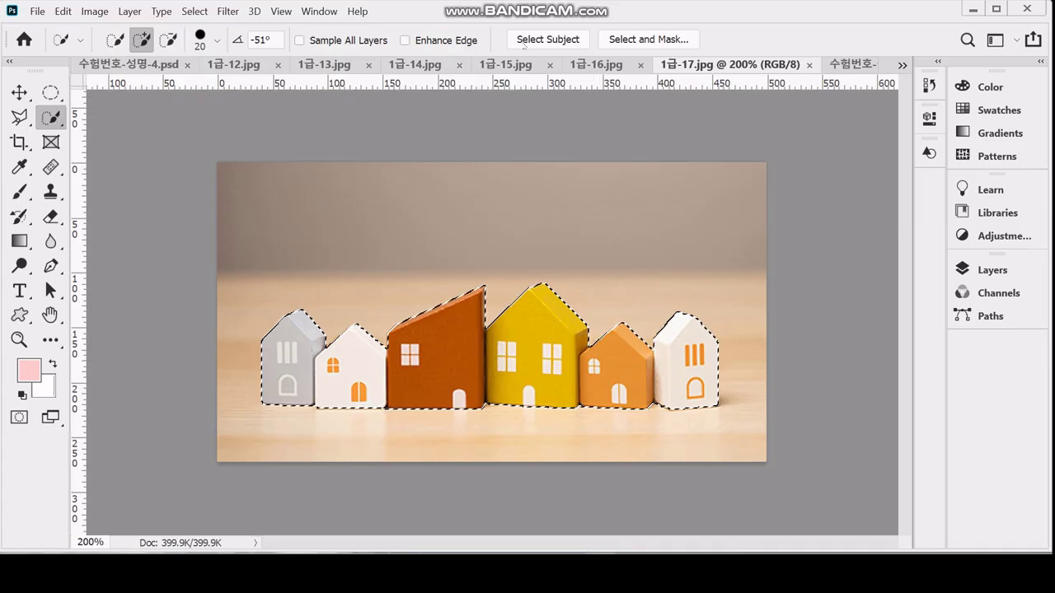
Copy the selected houses into 수험번호-성명-4.psd and scale them down proportionally into the canvas's lower-left corner
left_click(839, 66)
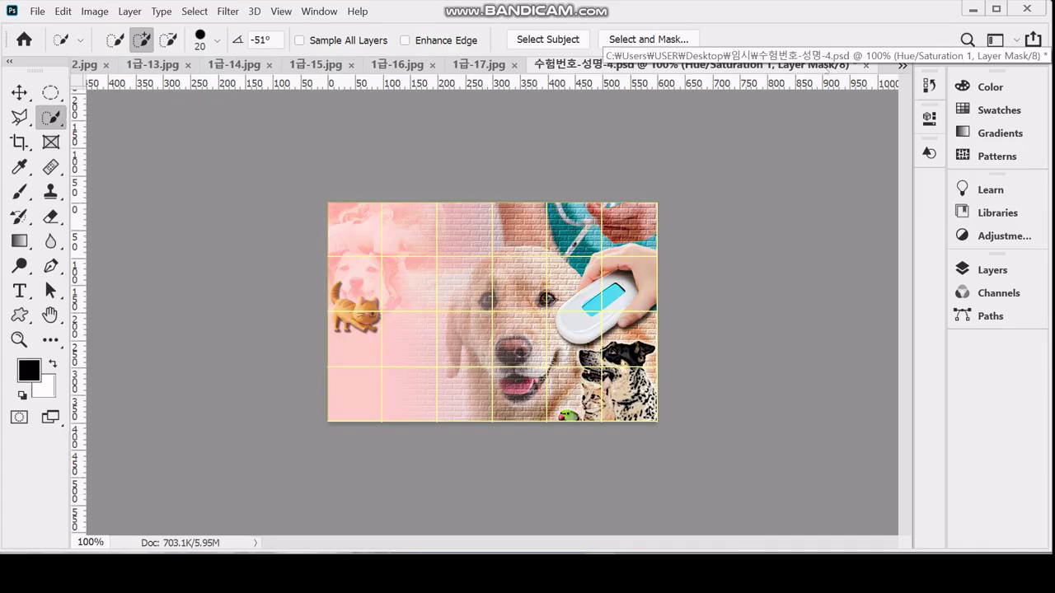
key("ctrl+v")
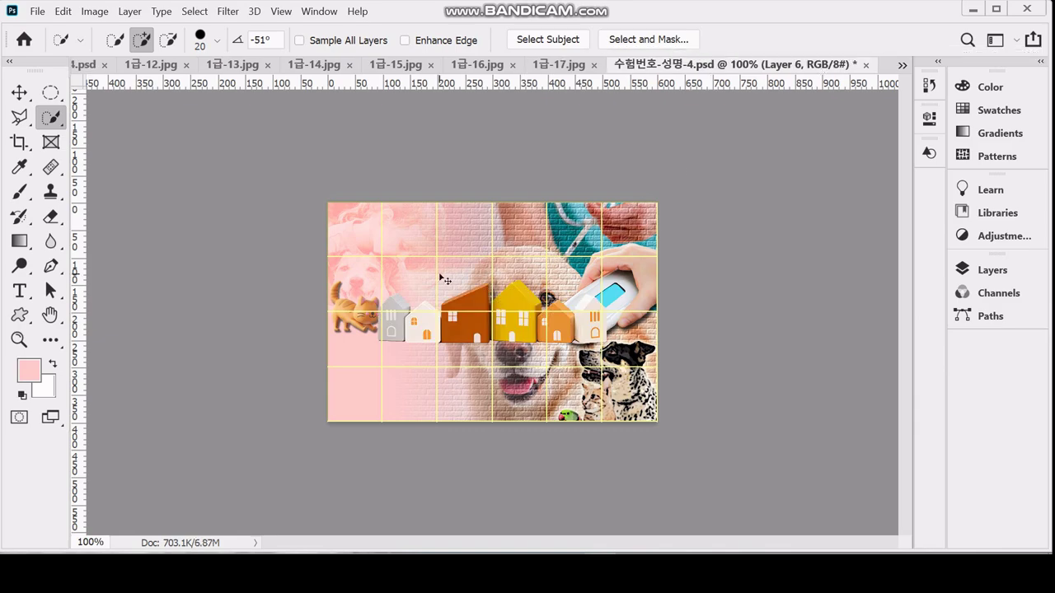
key("ctrl+t")
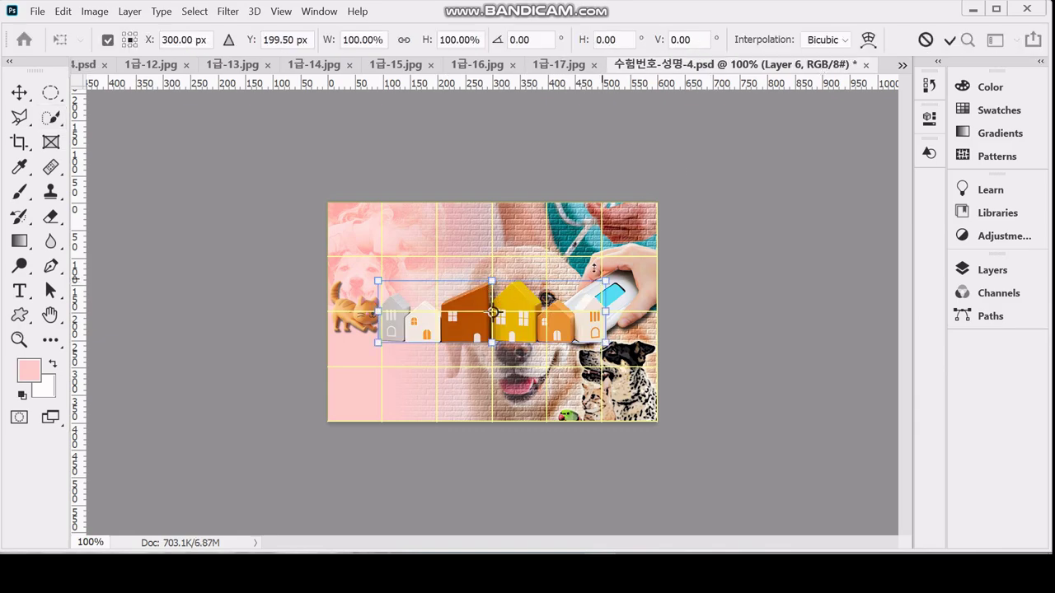
left_click(404, 40)
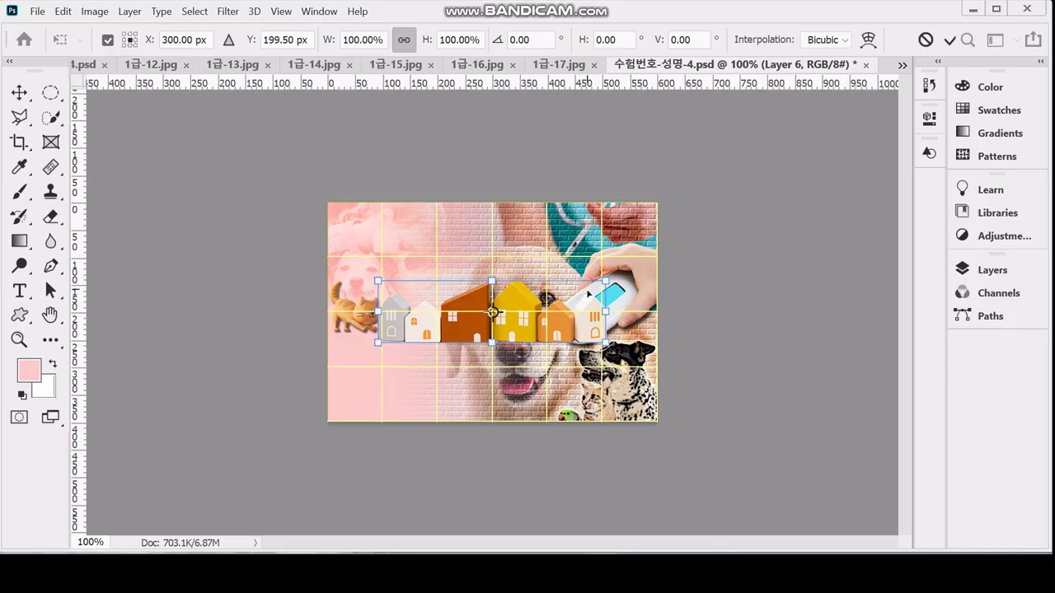
left_click_drag(605, 281, 474, 417)
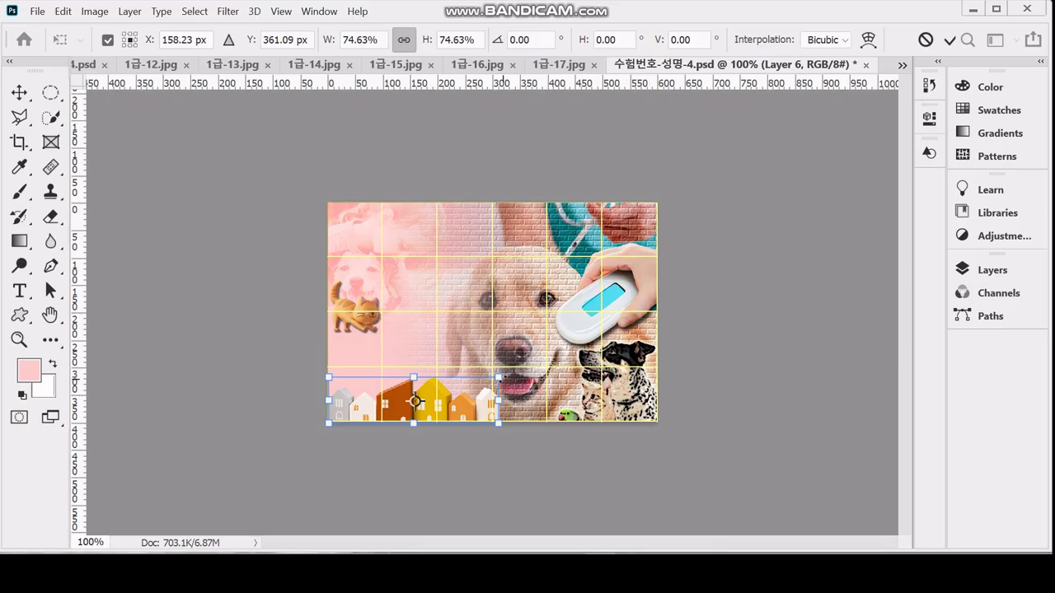
left_click_drag(497, 377, 495, 383)
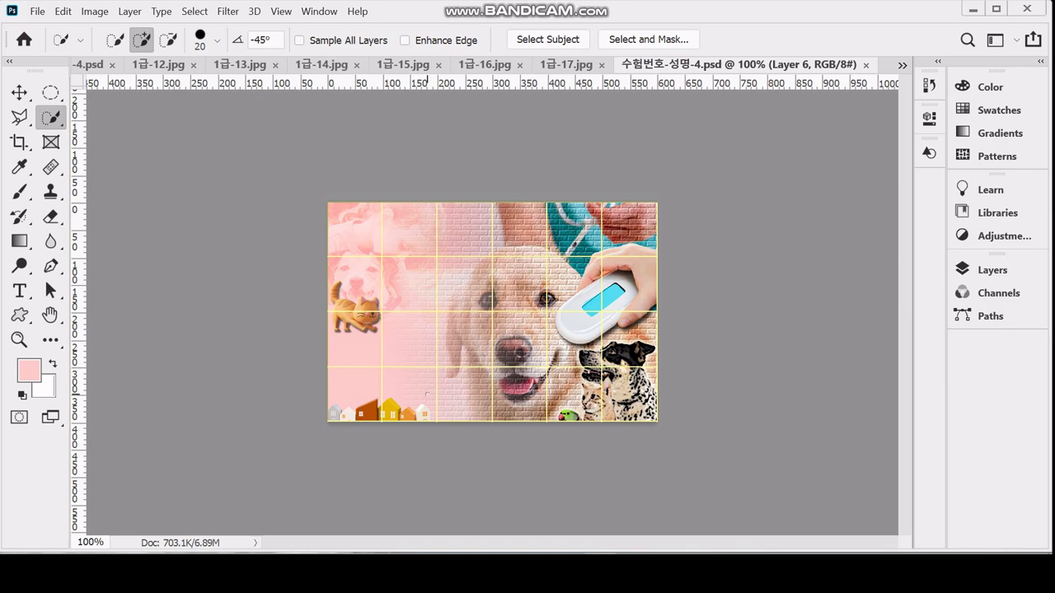
Draw a Bull's Eye custom shape about 141 × 141 px directly above Layer 2, overlapping the canvas's upper-right corner
key("u")
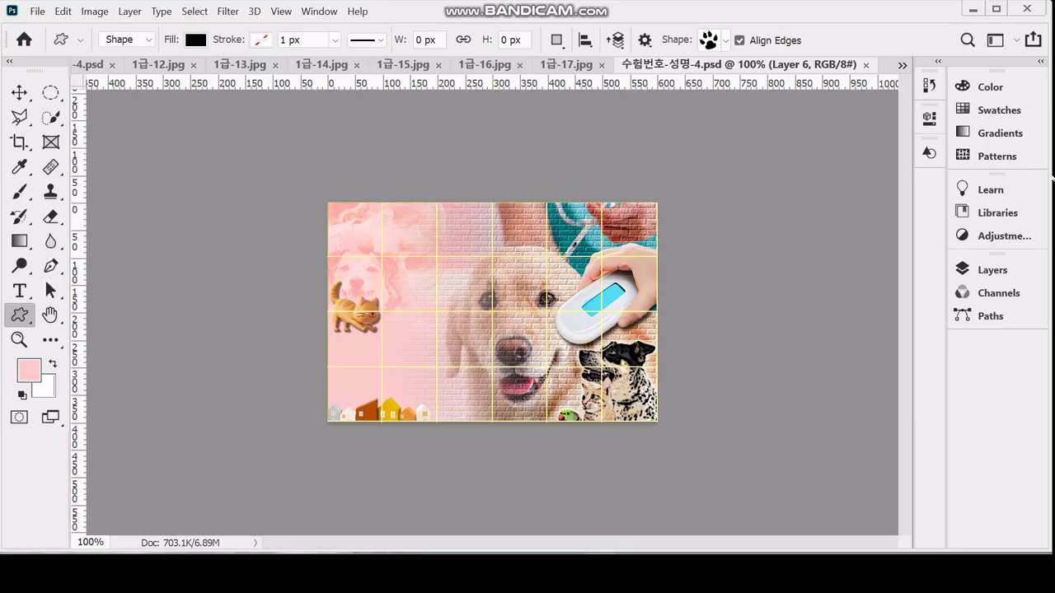
left_click(989, 270)
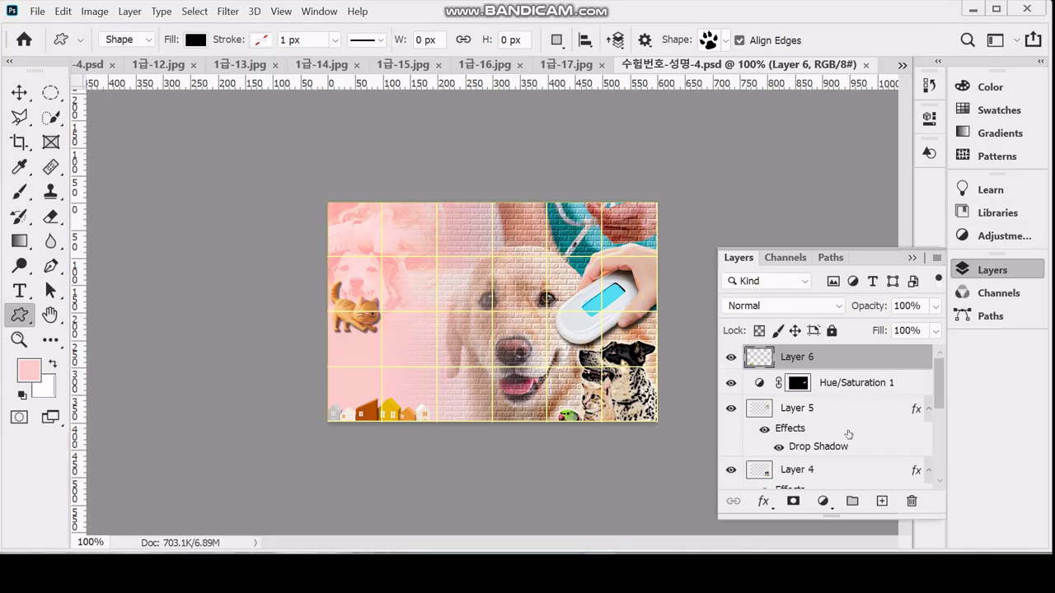
scroll(866, 423, "down", 5)
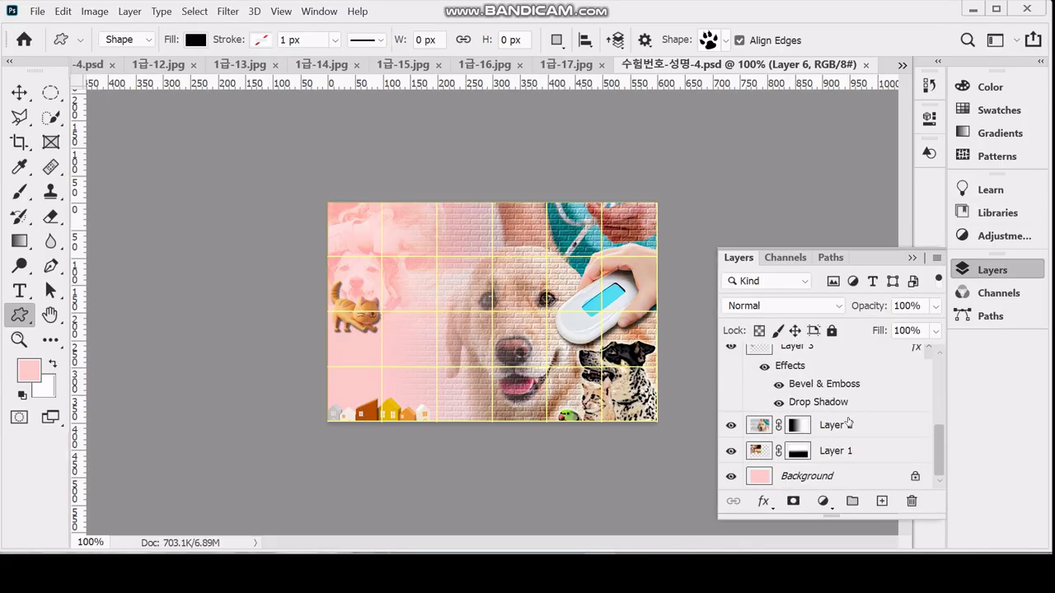
left_click(858, 429)
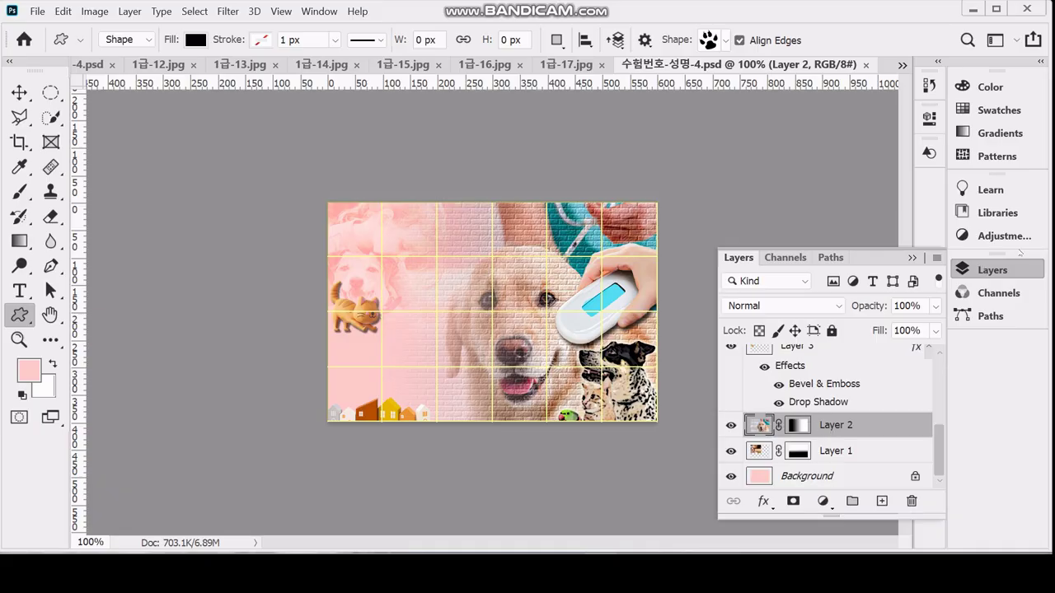
left_click(993, 272)
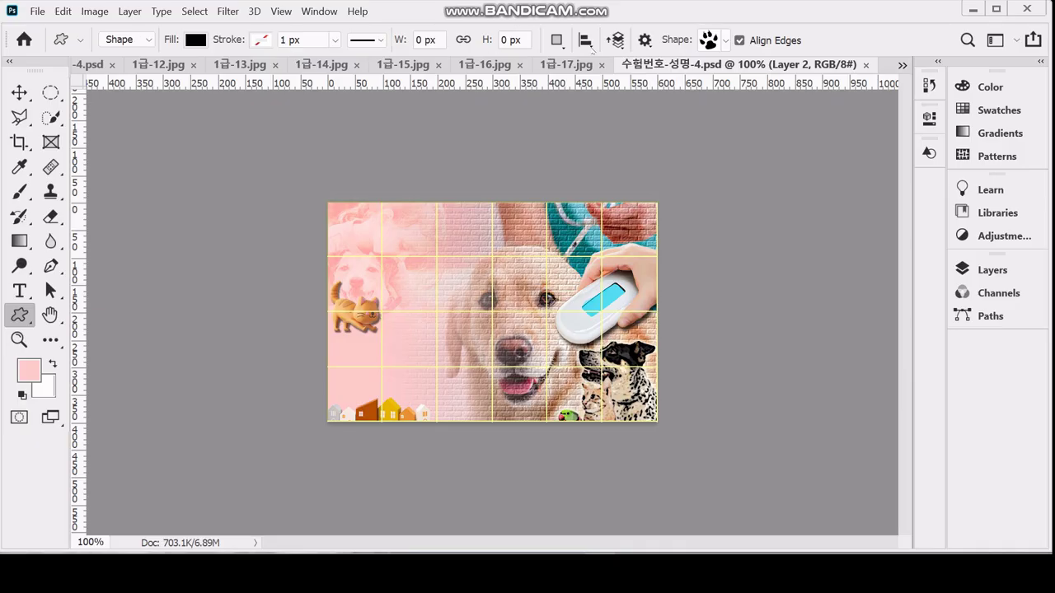
left_click(725, 45)
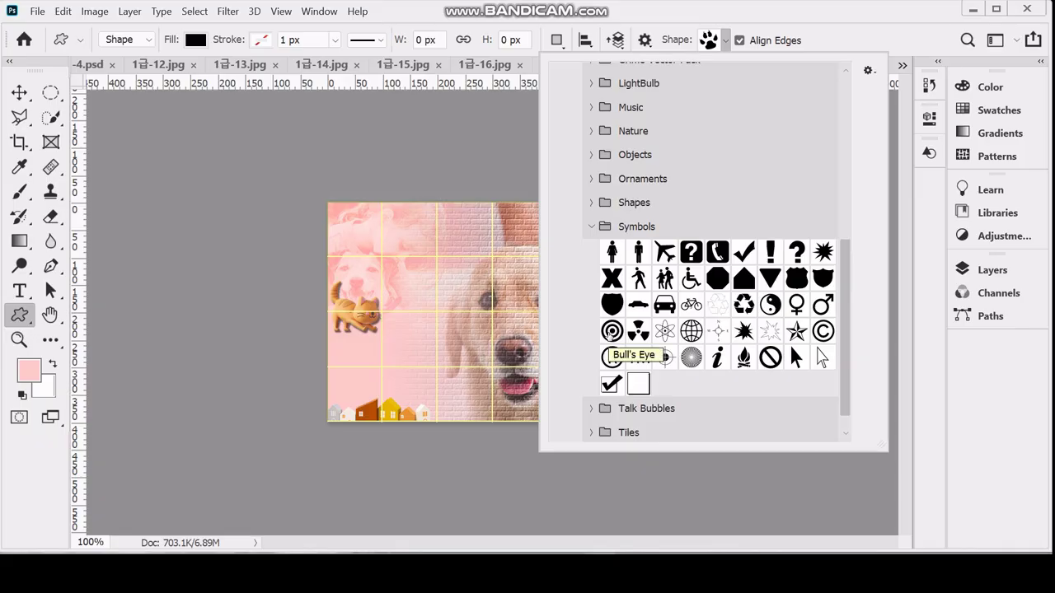
left_click(611, 330)
left_click(447, 250)
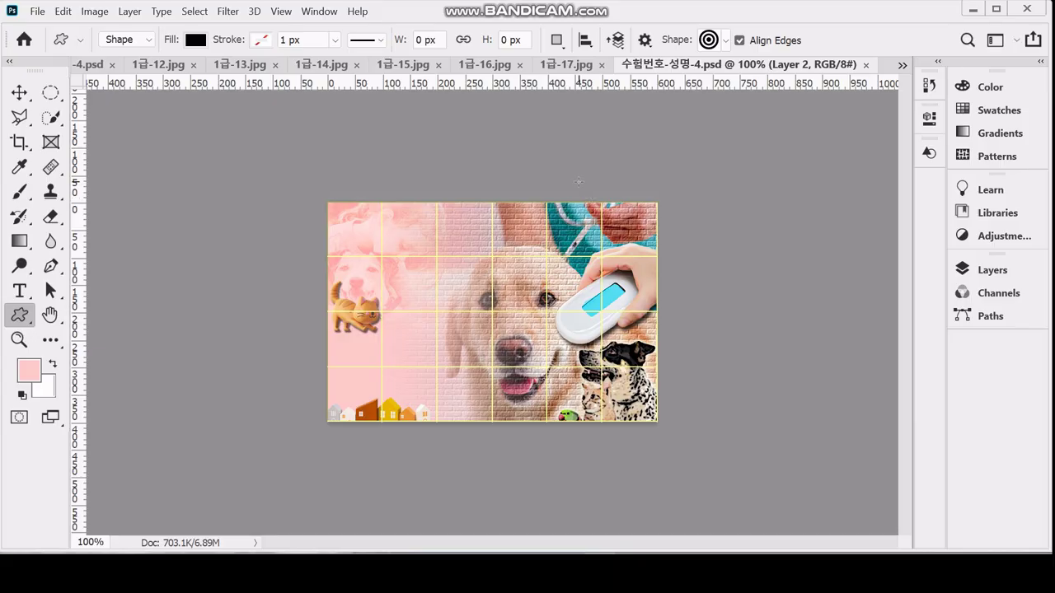
left_click_drag(592, 182, 669, 272)
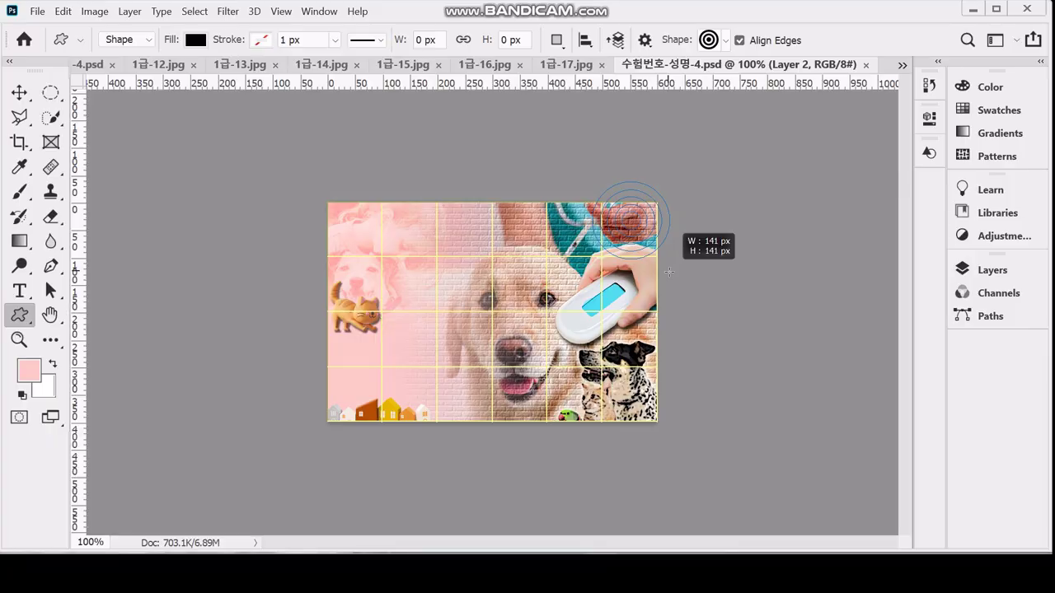
left_click_drag(670, 272, 669, 272)
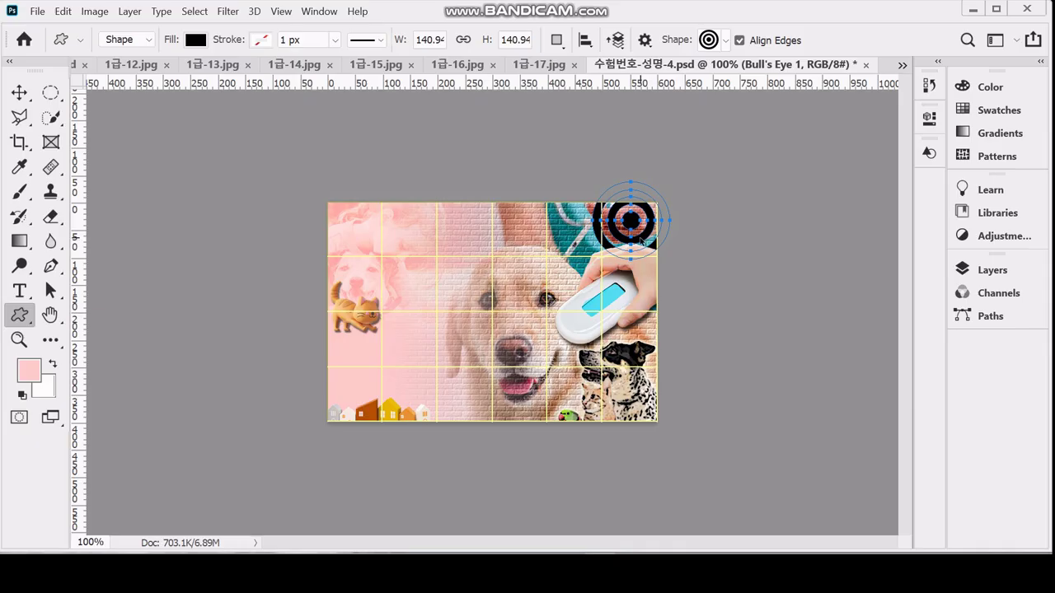
Shift the Bull's Eye shape slightly and scale it down to 131 × 131 px in the canvas's upper-right corner
left_click_drag(641, 241, 637, 241)
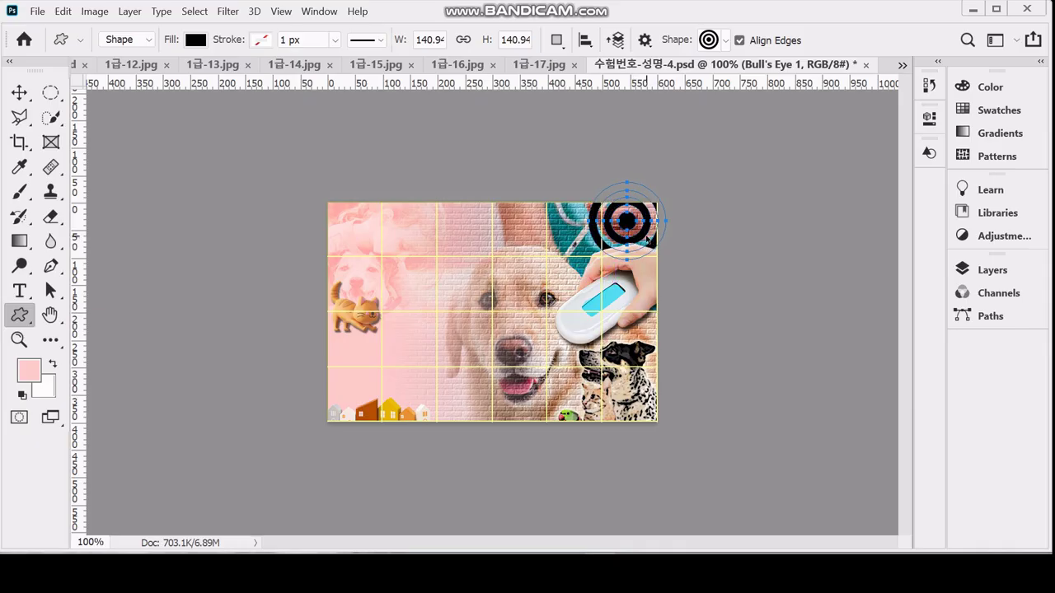
key("ctrl+t")
left_click_drag(664, 183, 660, 188)
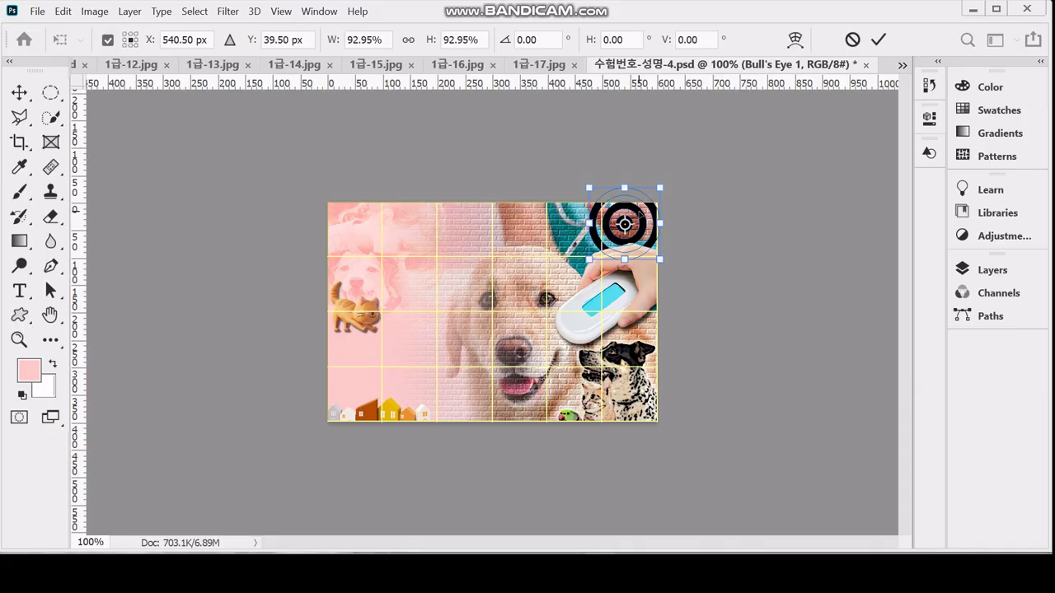
key("Return")
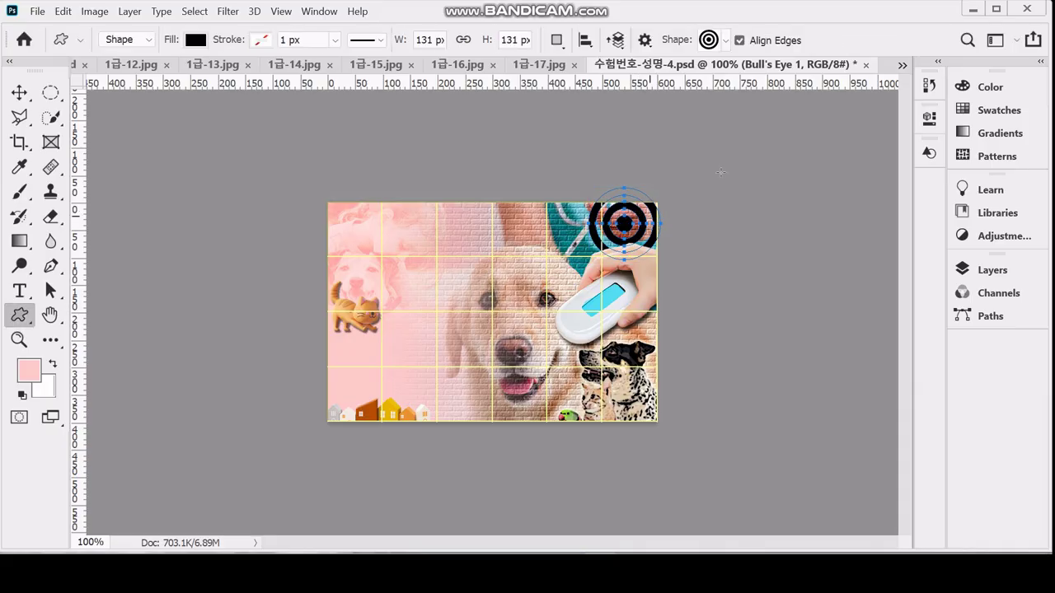
Change the Bull's Eye 1 shape's fill colour to #69c
left_click(988, 271)
scroll(817, 419, "down", 3)
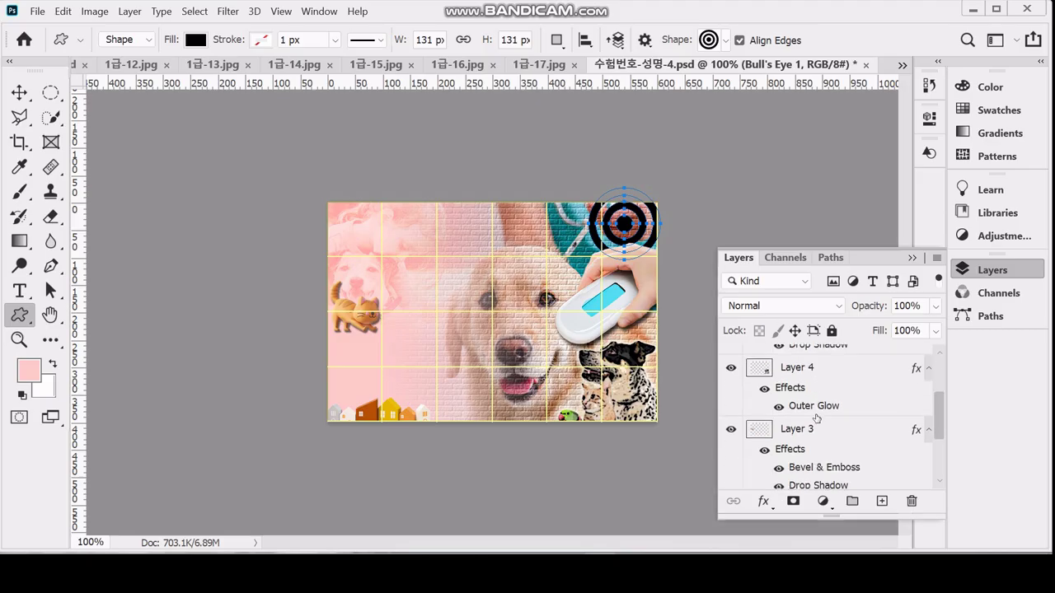
scroll(817, 418, "down", 3)
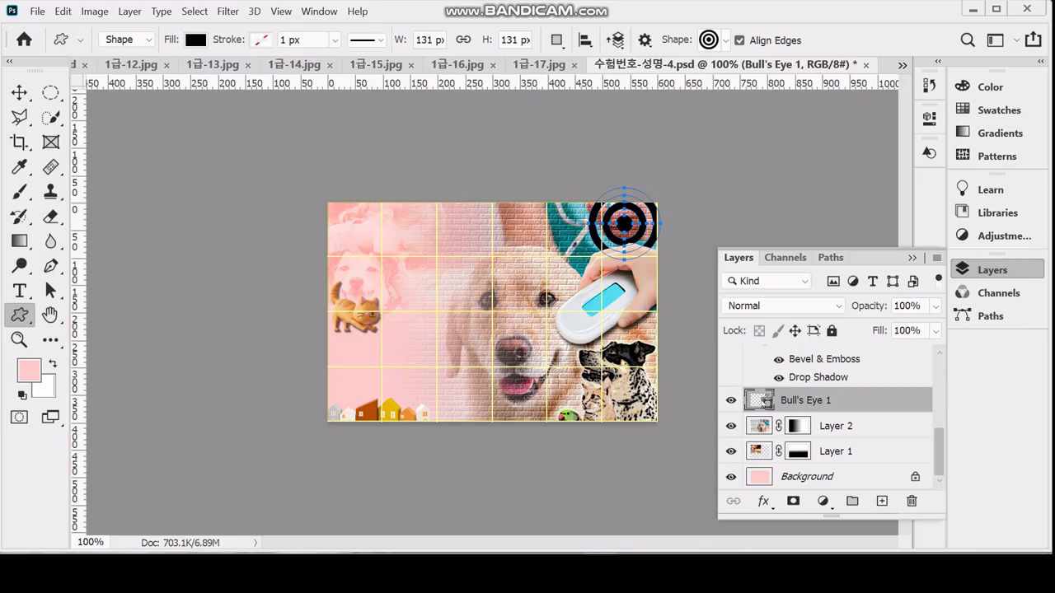
double_click(762, 402)
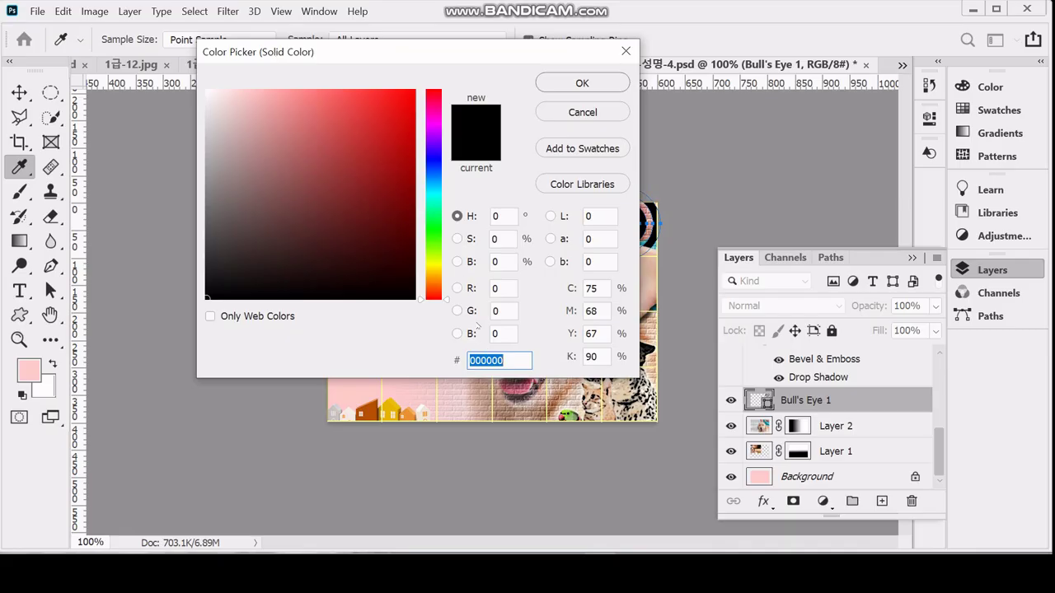
type("69c")
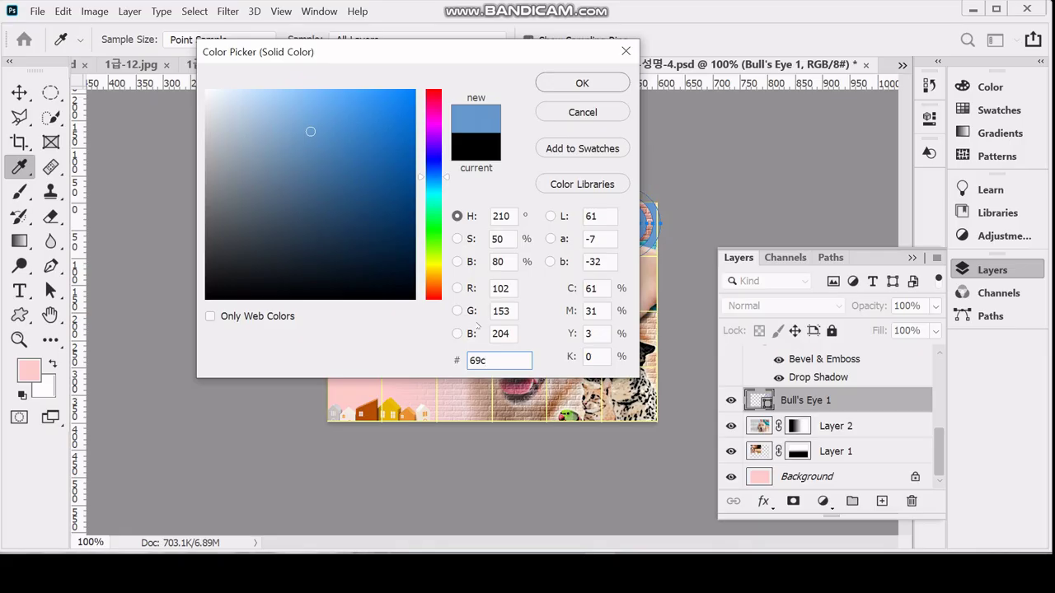
key("Return")
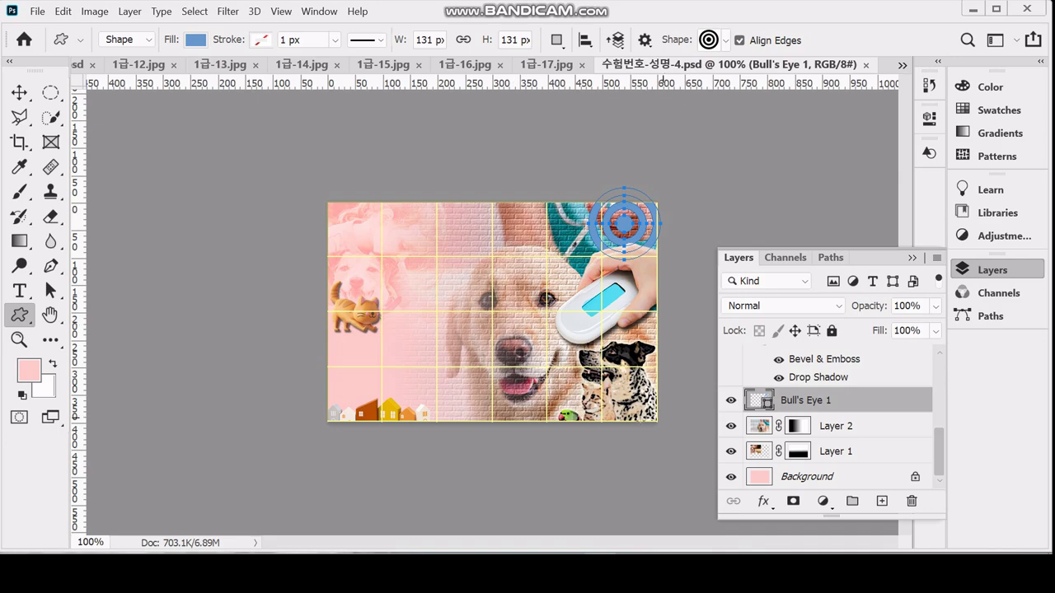
Add an Outer Glow to the Bull's Eye 1 layer with 5% spread and 7 px size
left_click(765, 502)
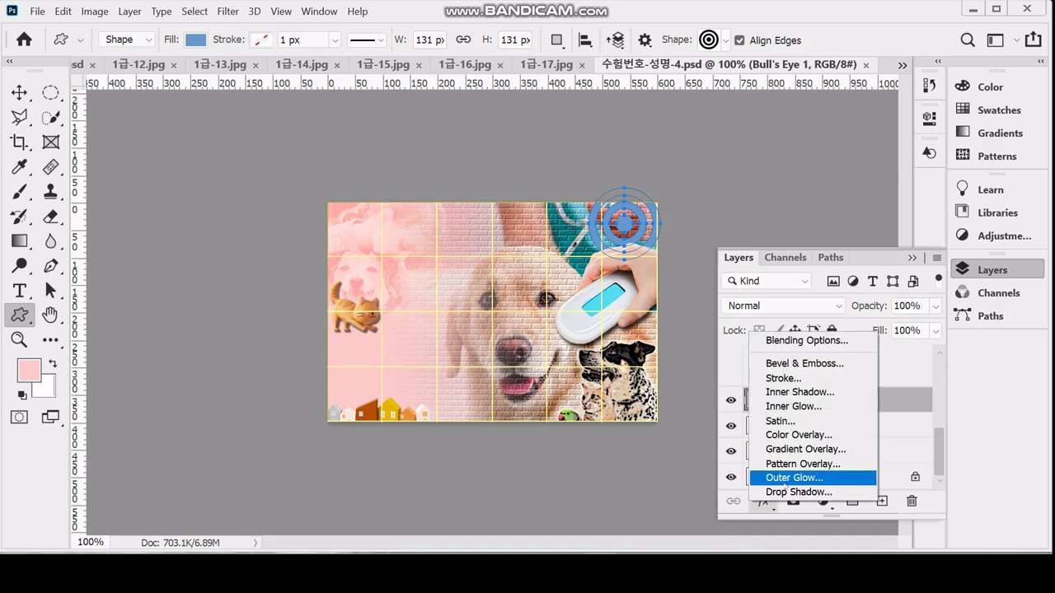
left_click(791, 480)
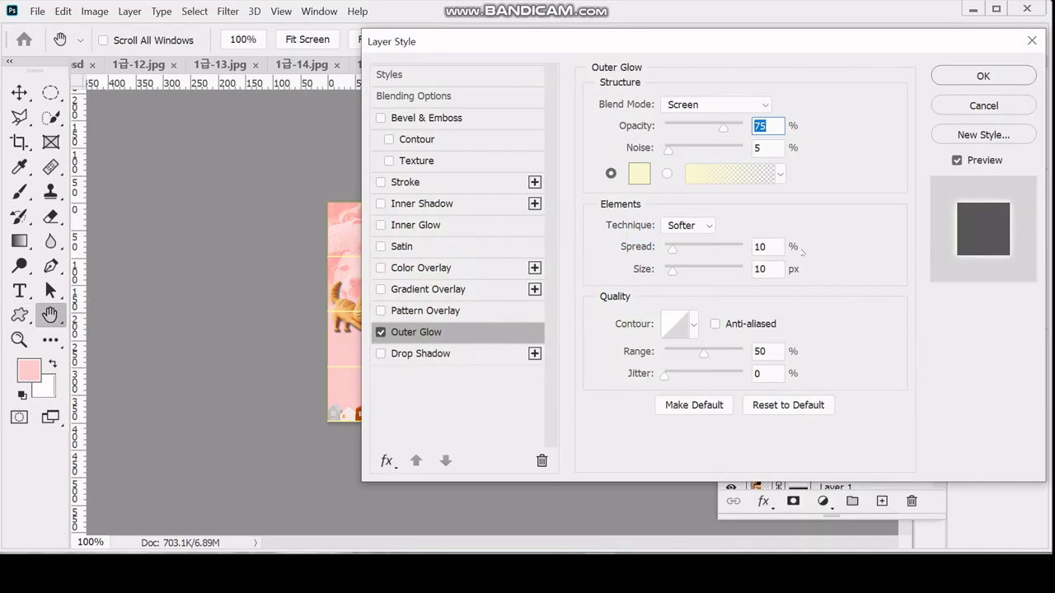
double_click(757, 246)
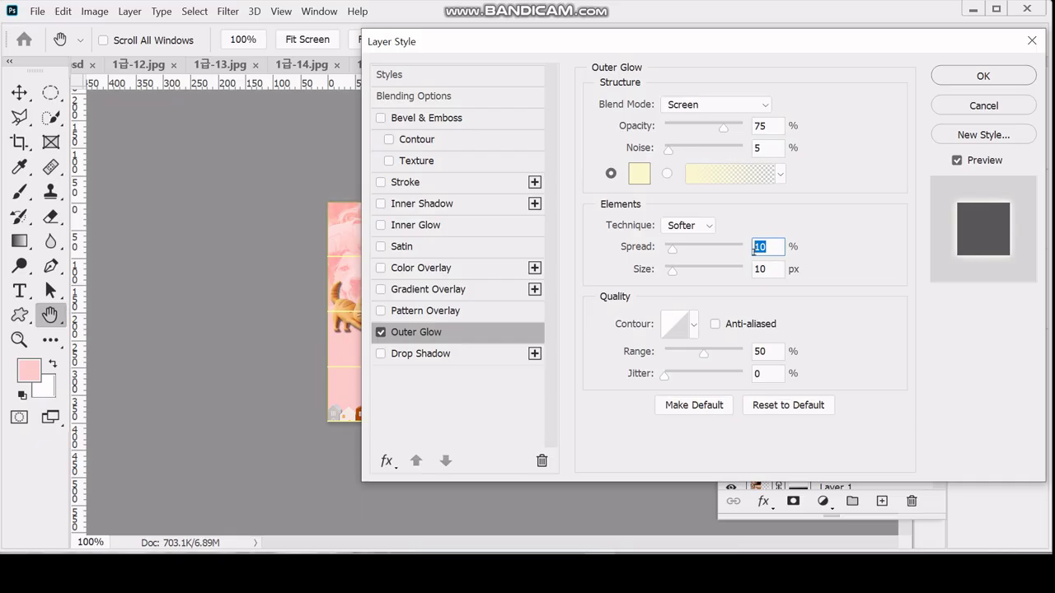
type("5")
key("Tab")
type("7")
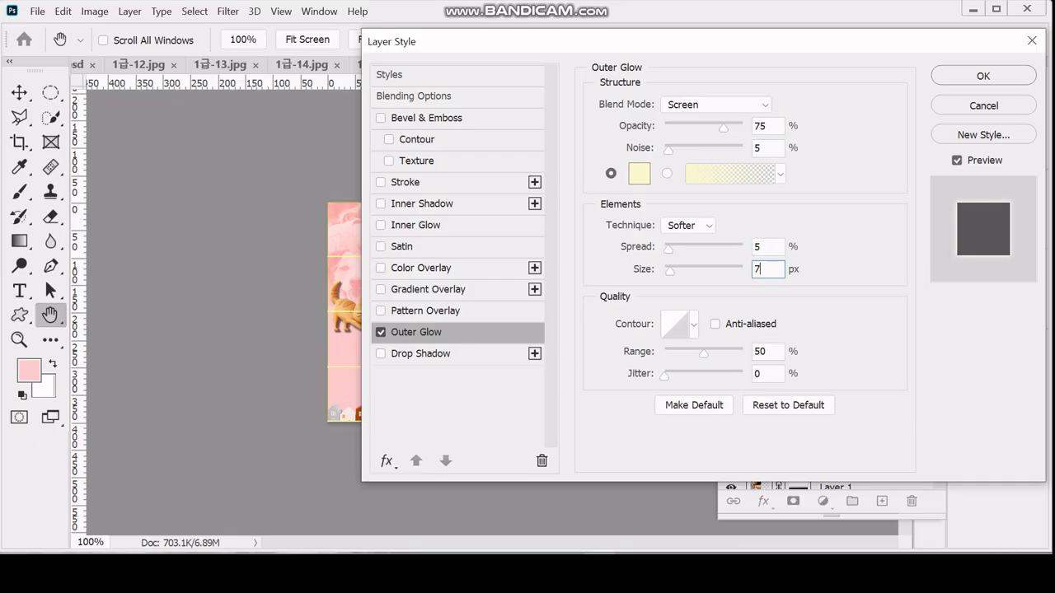
key("Return")
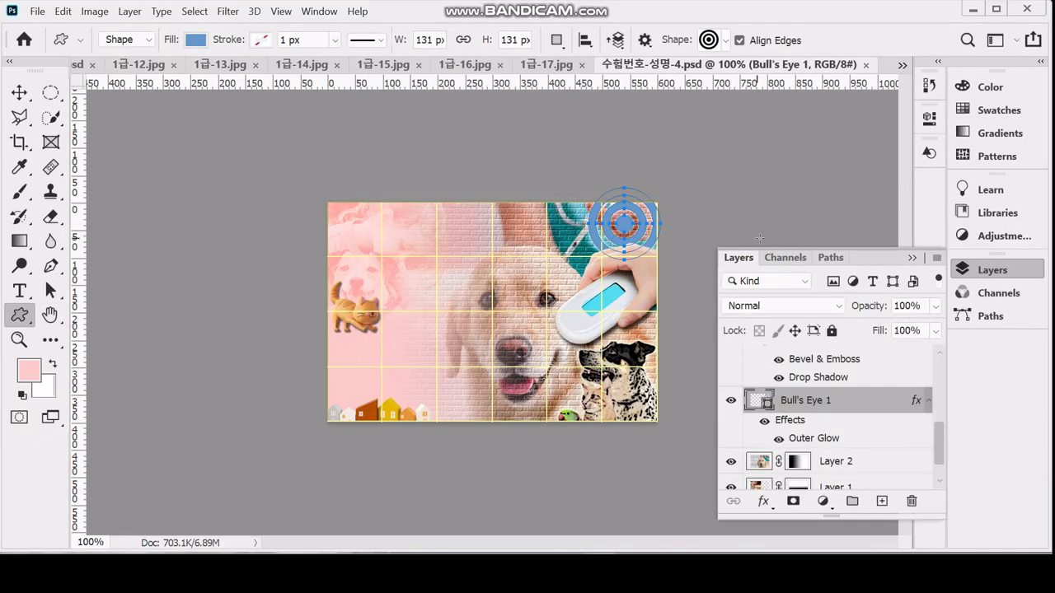
Set the Bull's Eye 1 layer's opacity to 70%
left_click(863, 307)
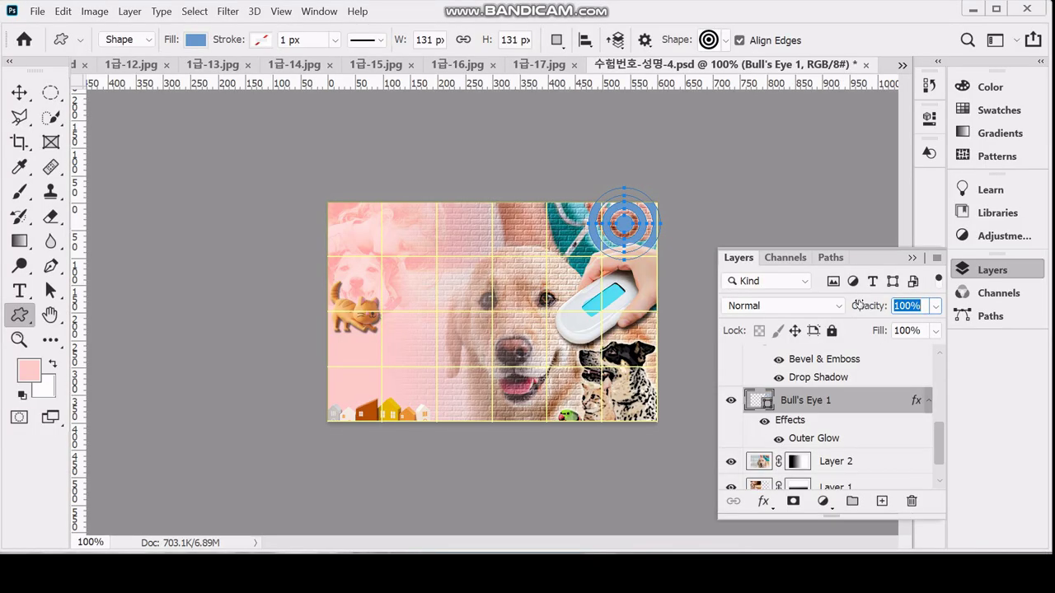
type("700")
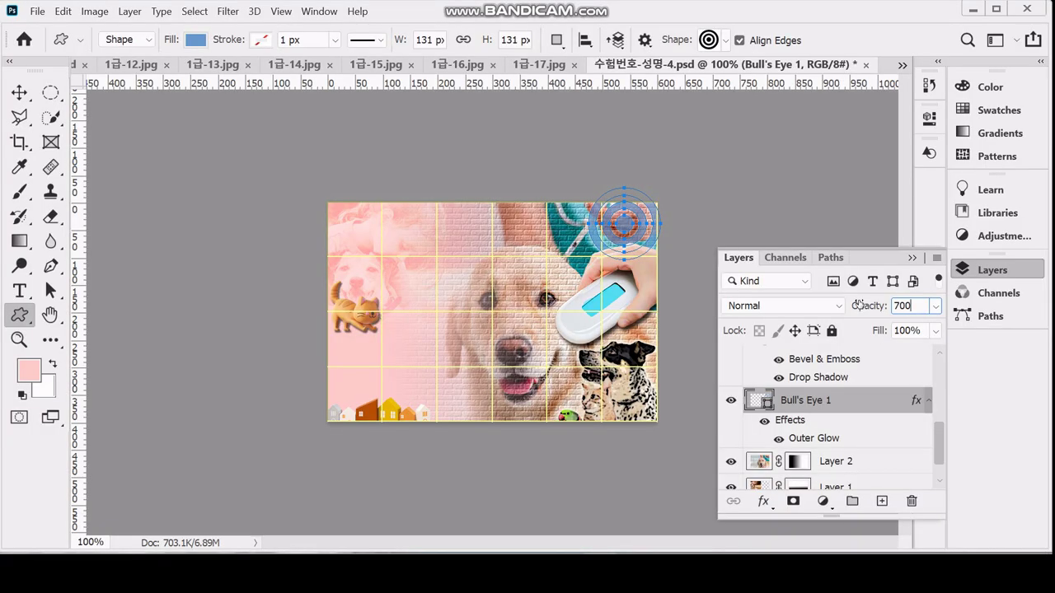
key("BackSpace")
key("Return")
Duplicate the Bull's Eye 1 layer, move the copy above the cat and scale it down proportionally to 89 × 89 px
key("ctrl+j")
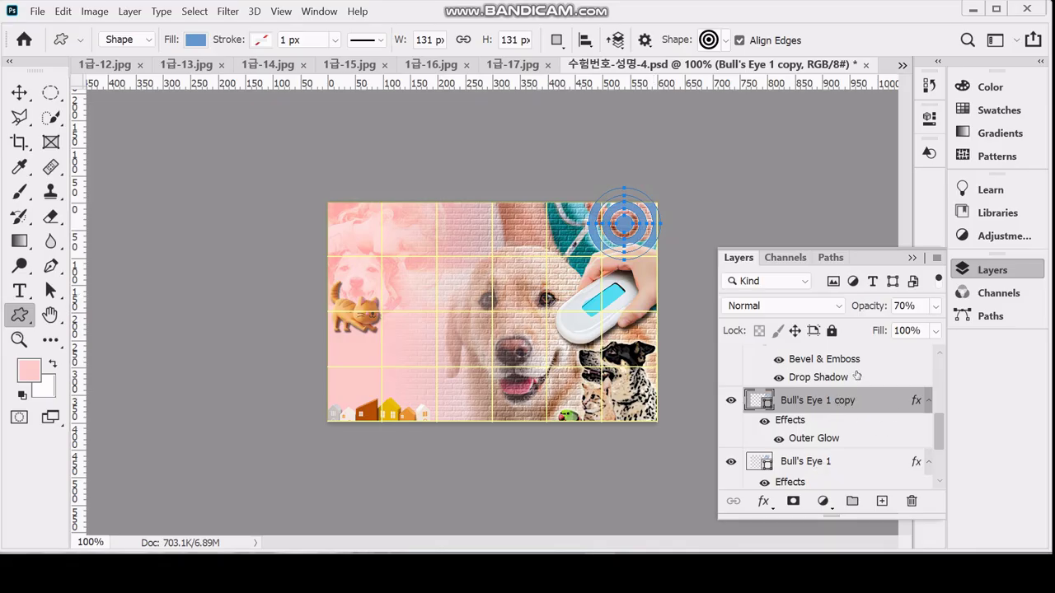
key("ctrl+t")
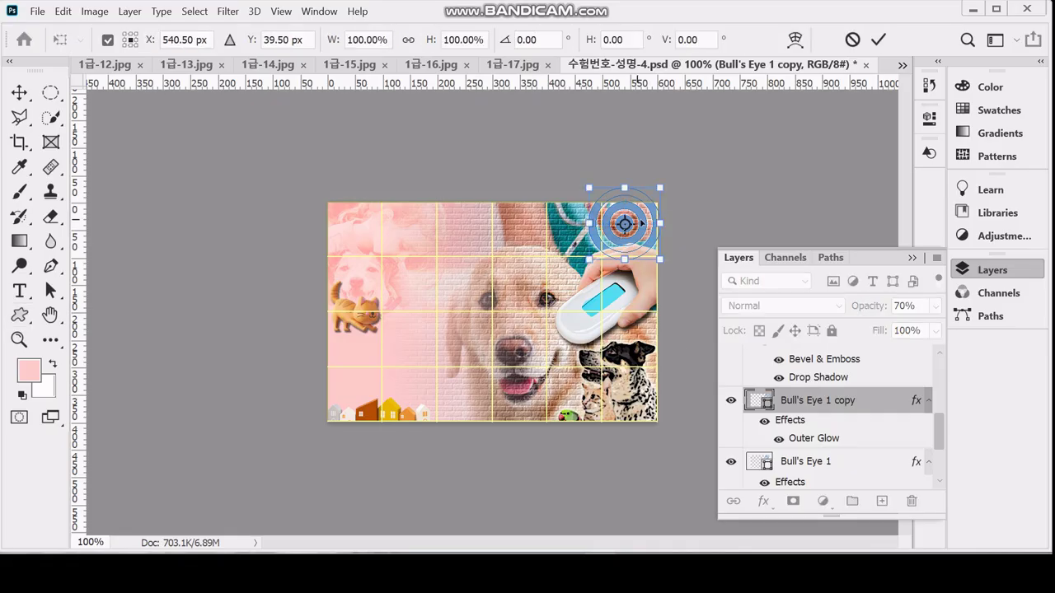
left_click_drag(642, 223, 392, 272)
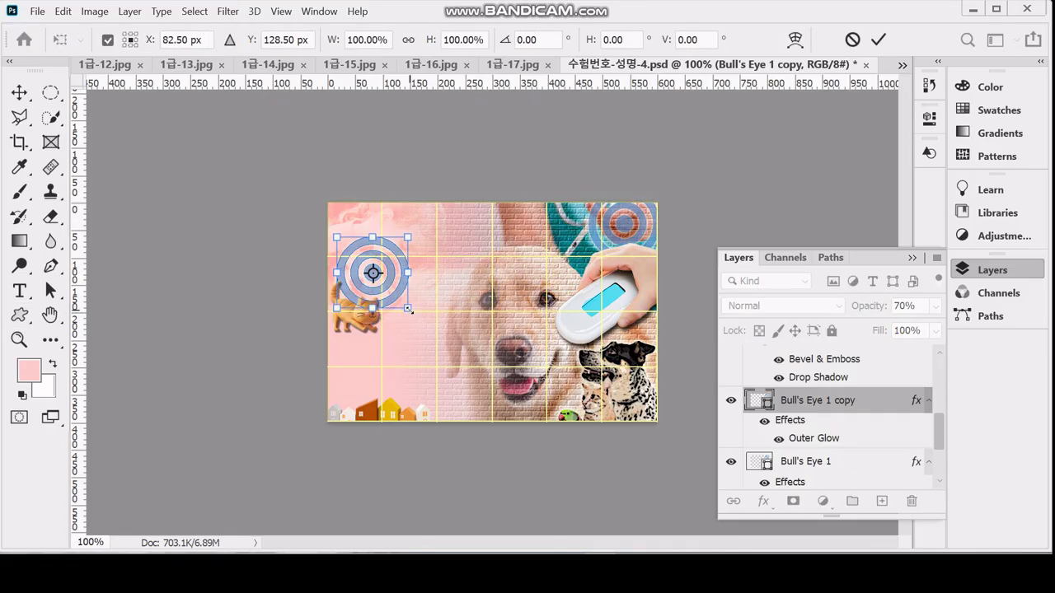
left_click(408, 40)
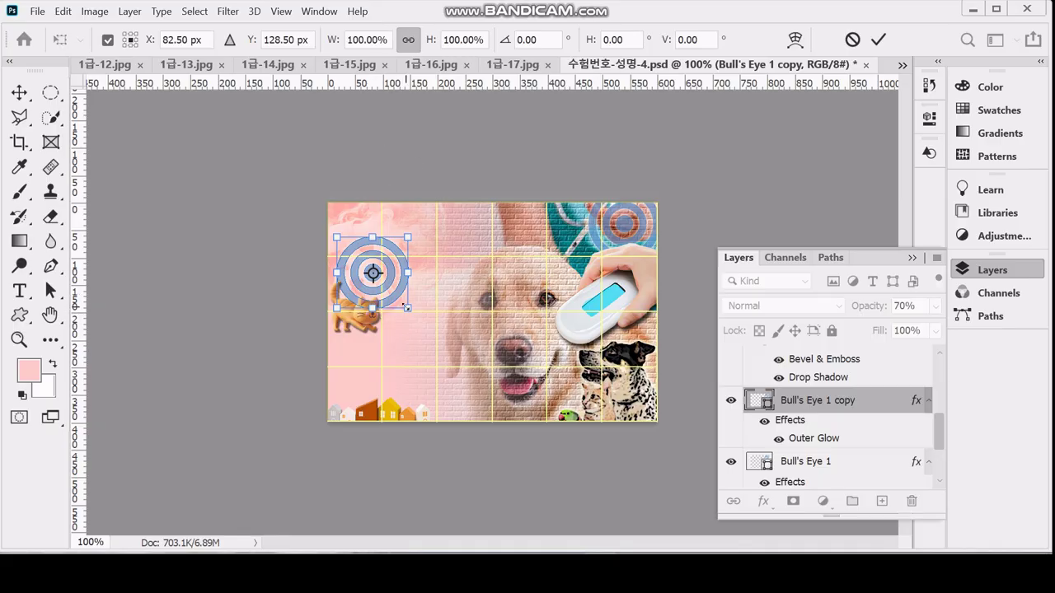
left_click_drag(408, 308, 379, 280)
key("u")
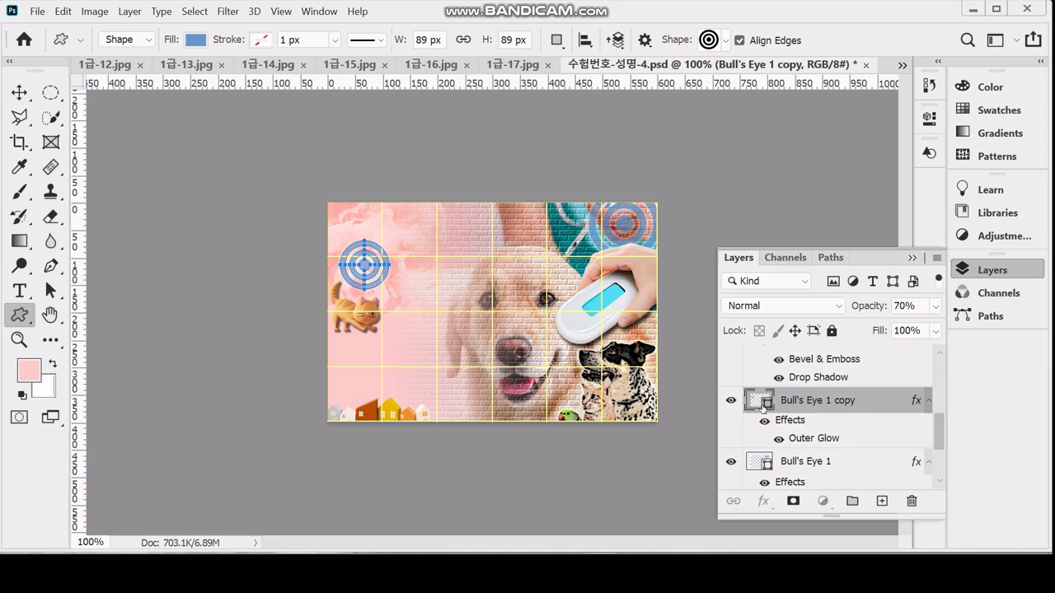
Fill the copied Bull's Eye shape with white (#ffffff) and save the document
double_click(758, 402)
type("ffffff")
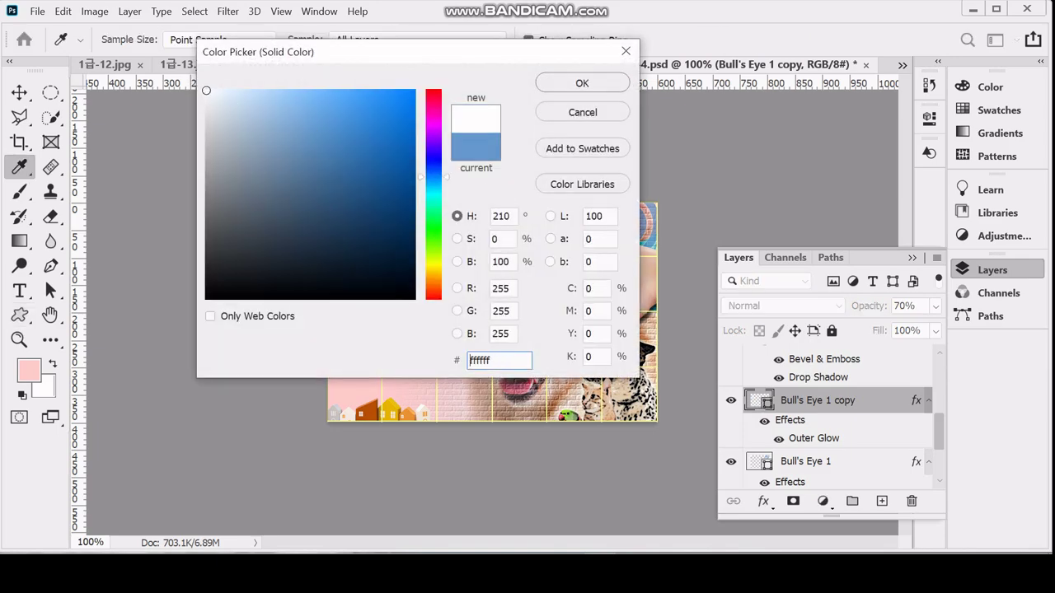
left_click(567, 90)
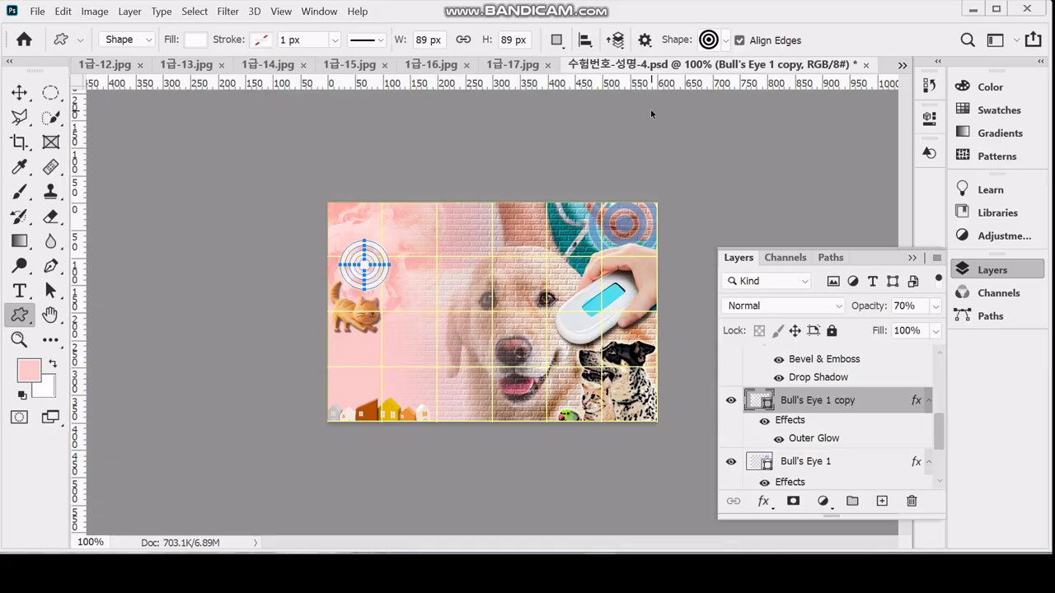
key("ctrl+s")
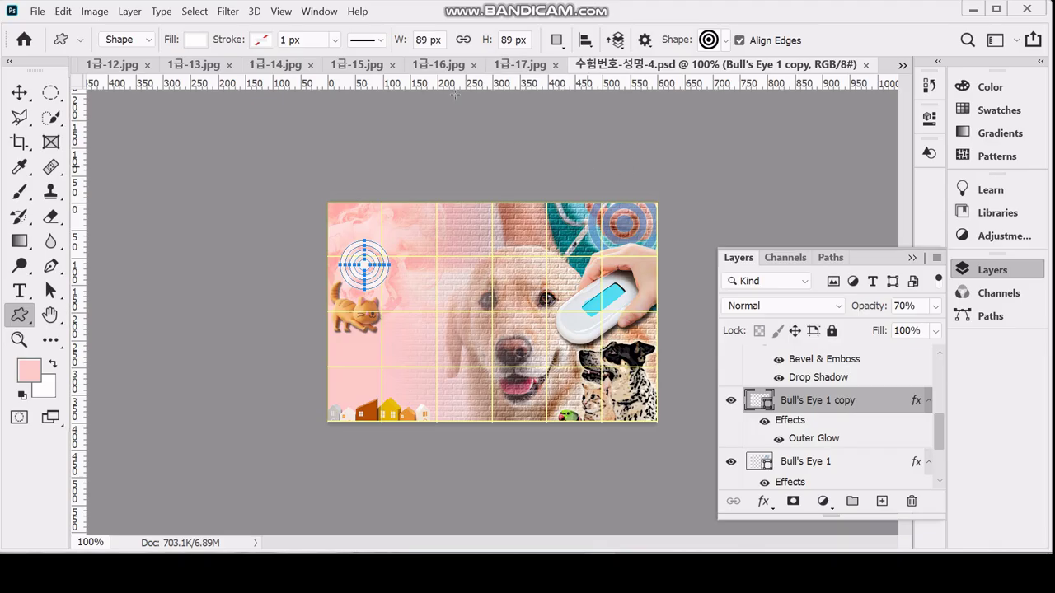
Draw the Rabbit custom shape from the Animals set about 117 × 139 px over the canvas's lower edge, overlapping the rightmost toy houses
left_click(725, 43)
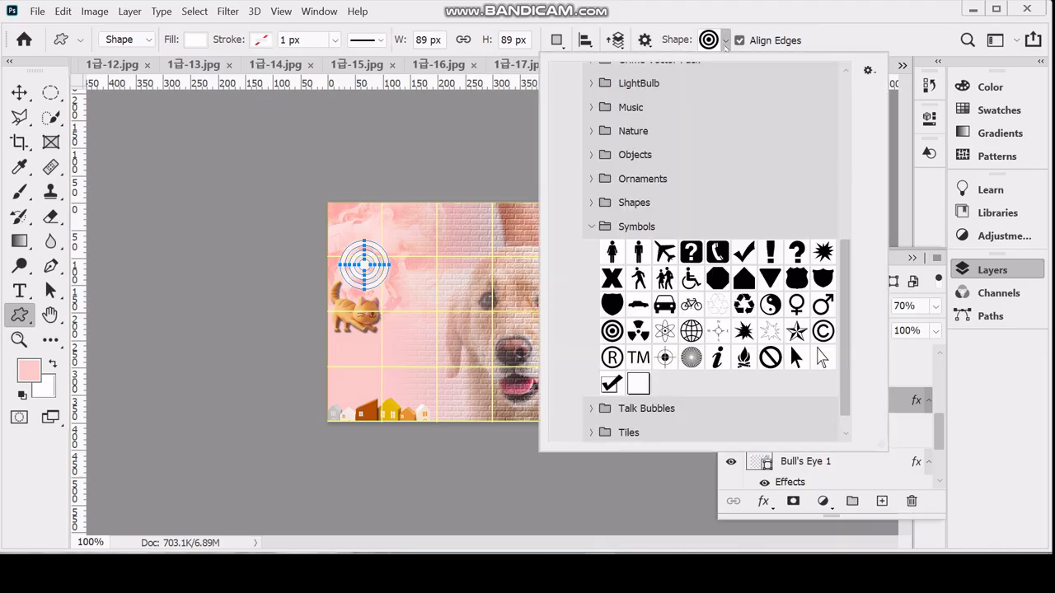
left_click(587, 227)
scroll(752, 284, "up", 3)
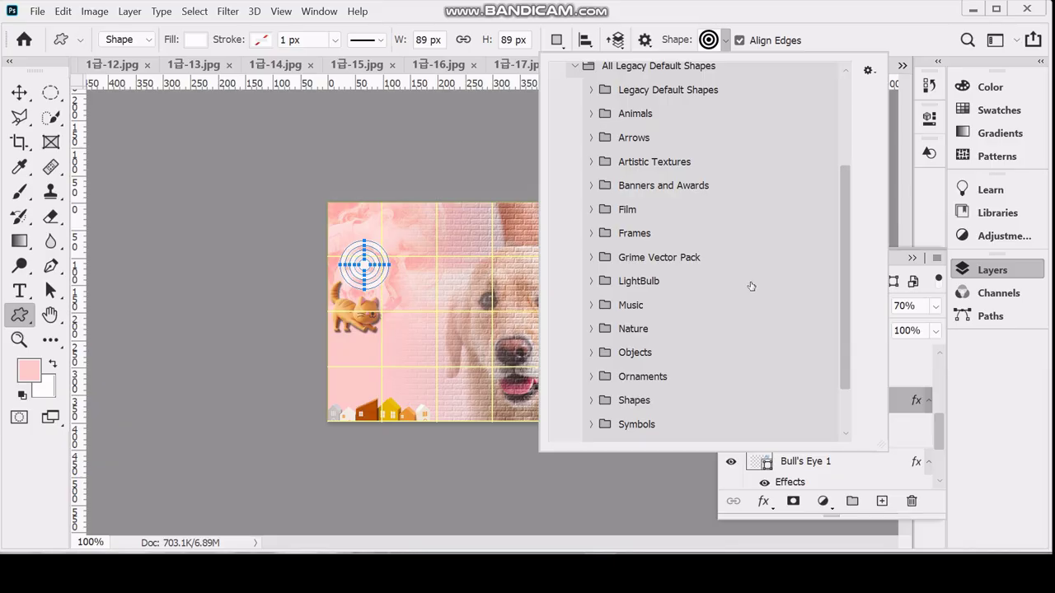
left_click(590, 114)
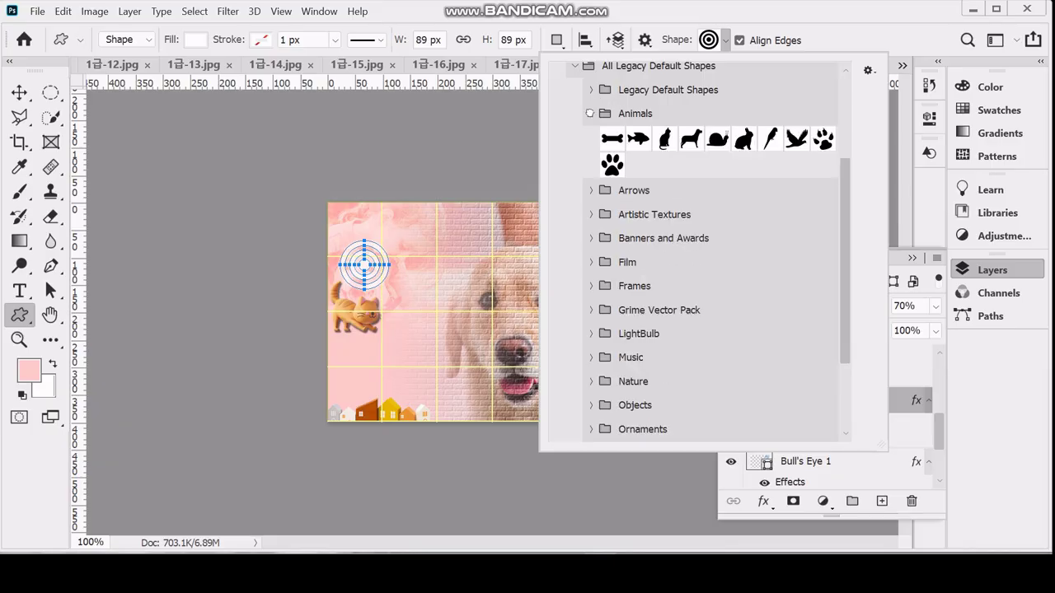
left_click(742, 140)
left_click(408, 382)
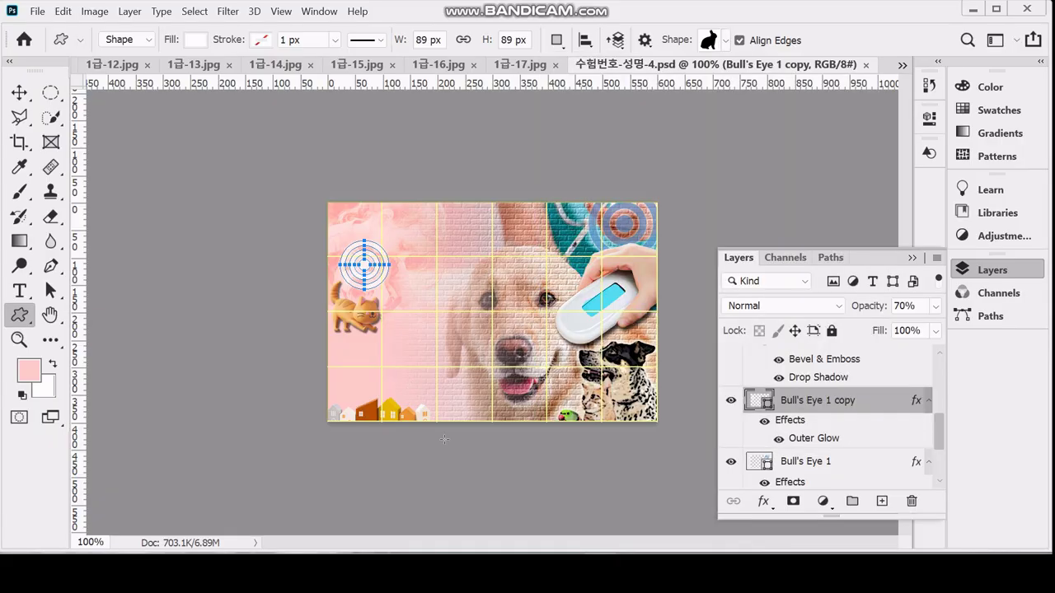
left_click_drag(408, 382, 483, 460)
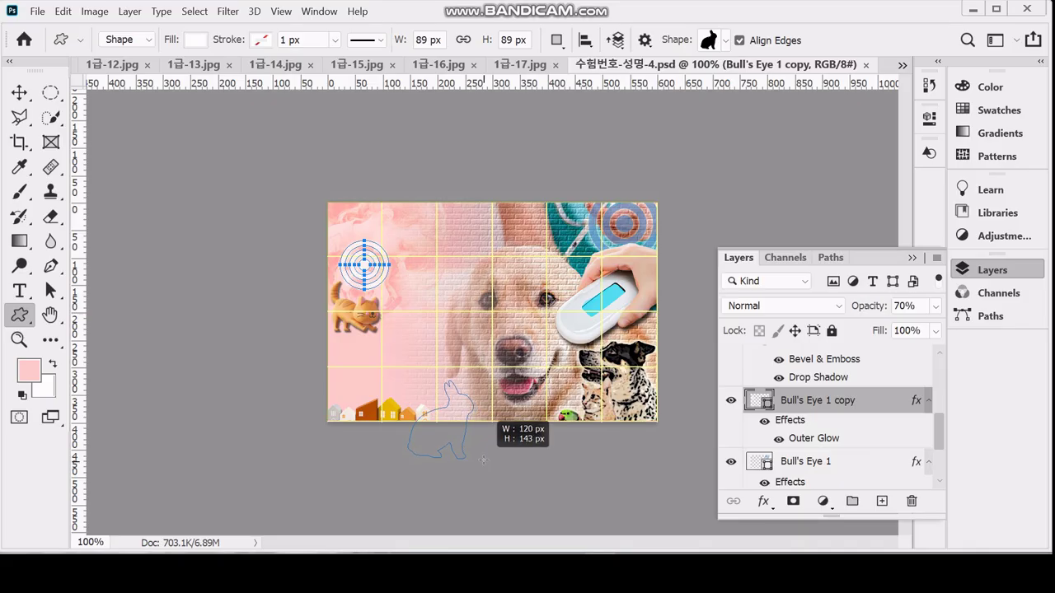
left_click_drag(483, 460, 484, 461)
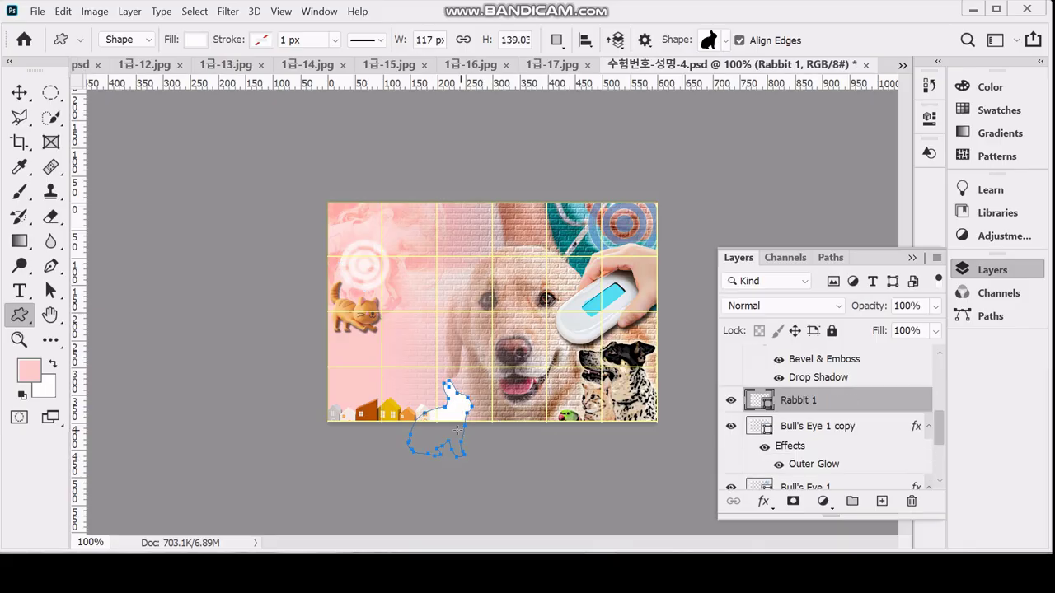
left_click_drag(448, 418, 445, 411)
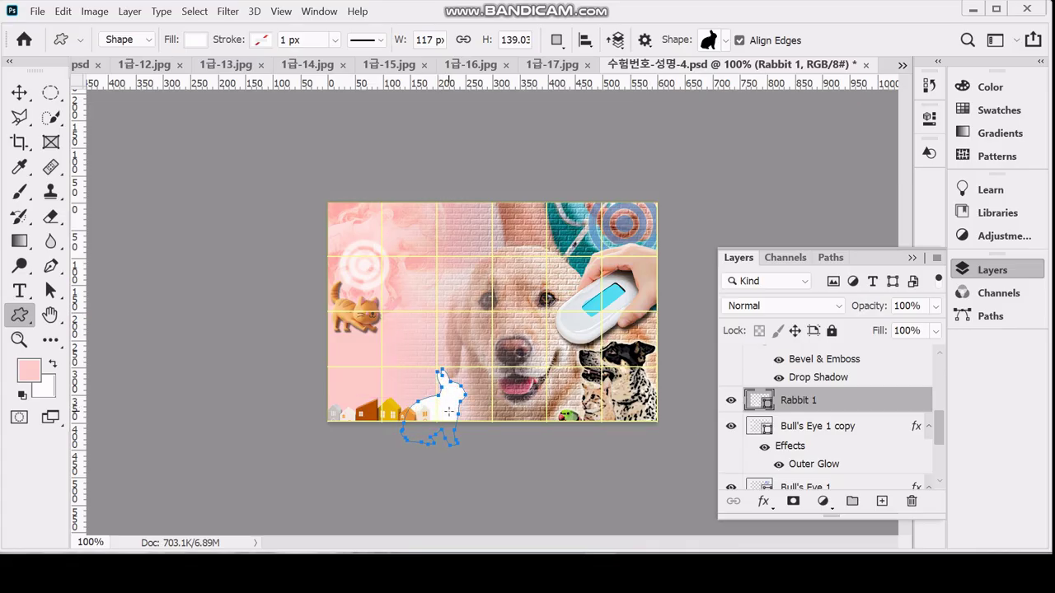
Change the Rabbit 1 shape's fill colour to #ffcccc
double_click(754, 402)
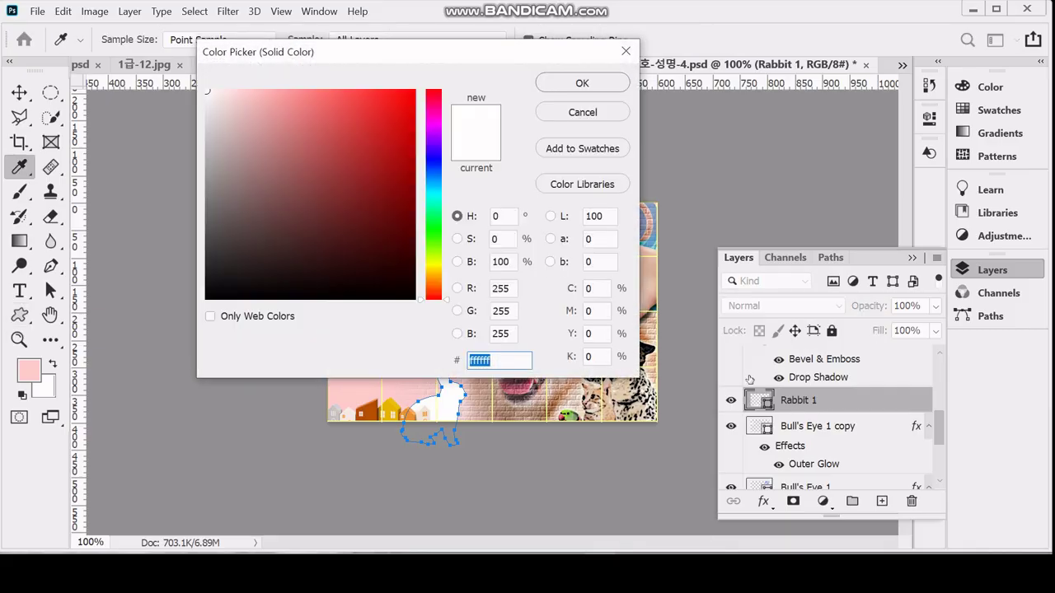
type("ffcccc")
key("Return")
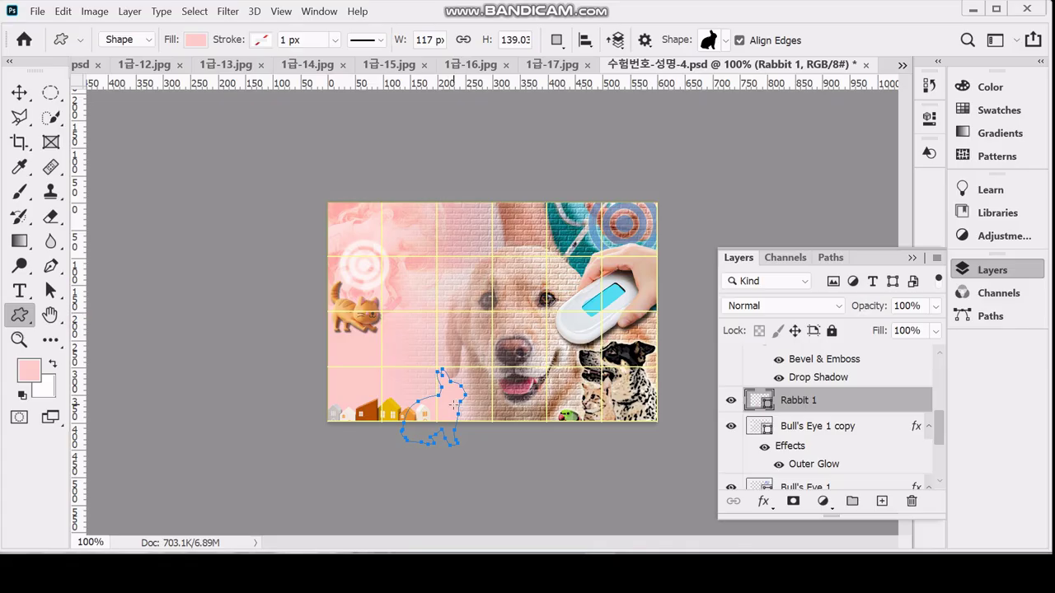
Flip the Rabbit 1 shape horizontally, tilt it about 8° clockwise and nudge it into place over the lower canvas edge
key("ctrl+t")
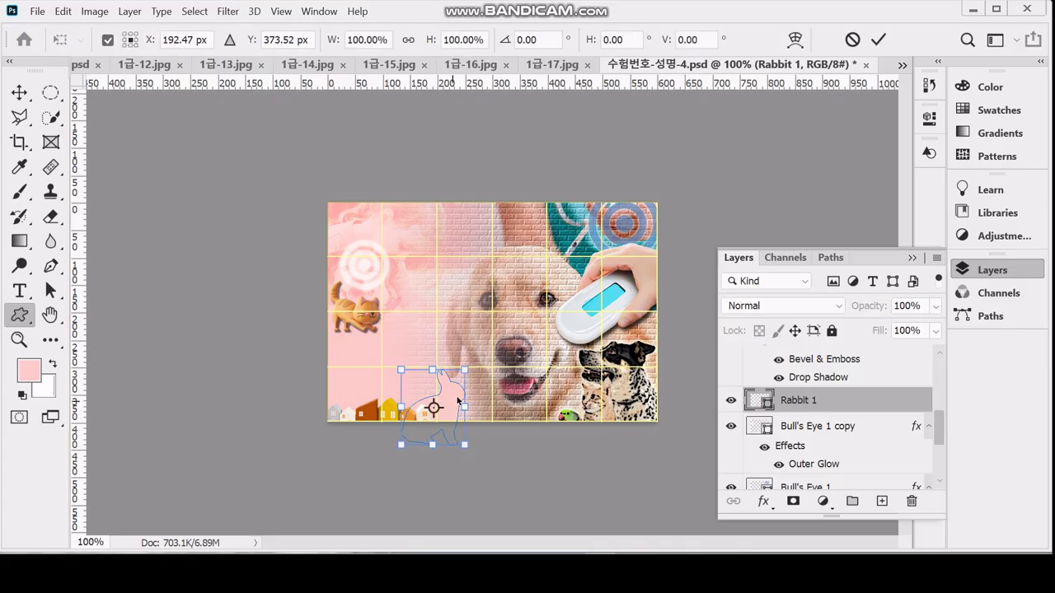
right_click(452, 407)
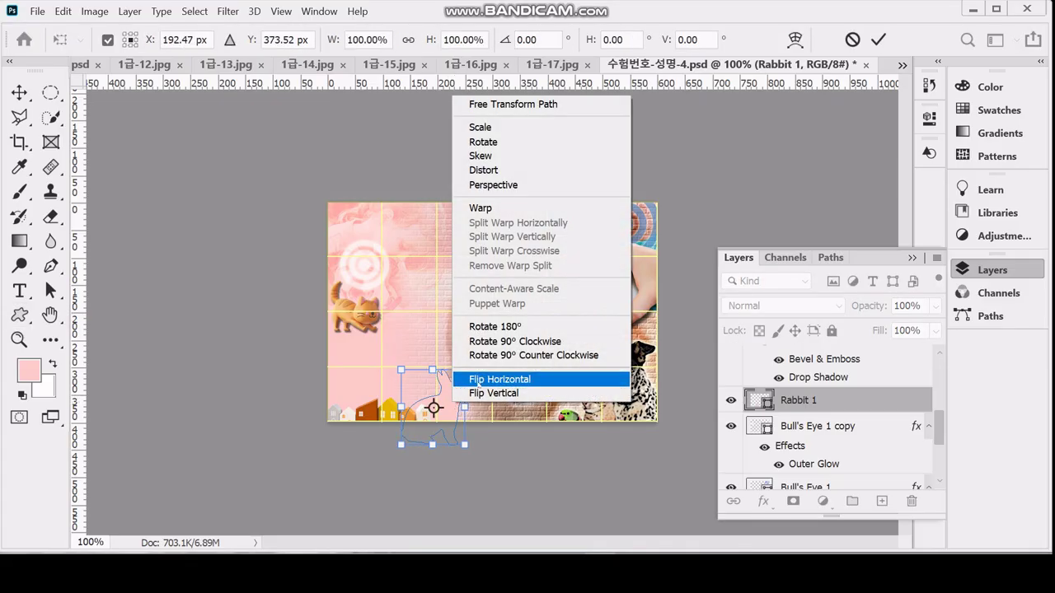
left_click(478, 381)
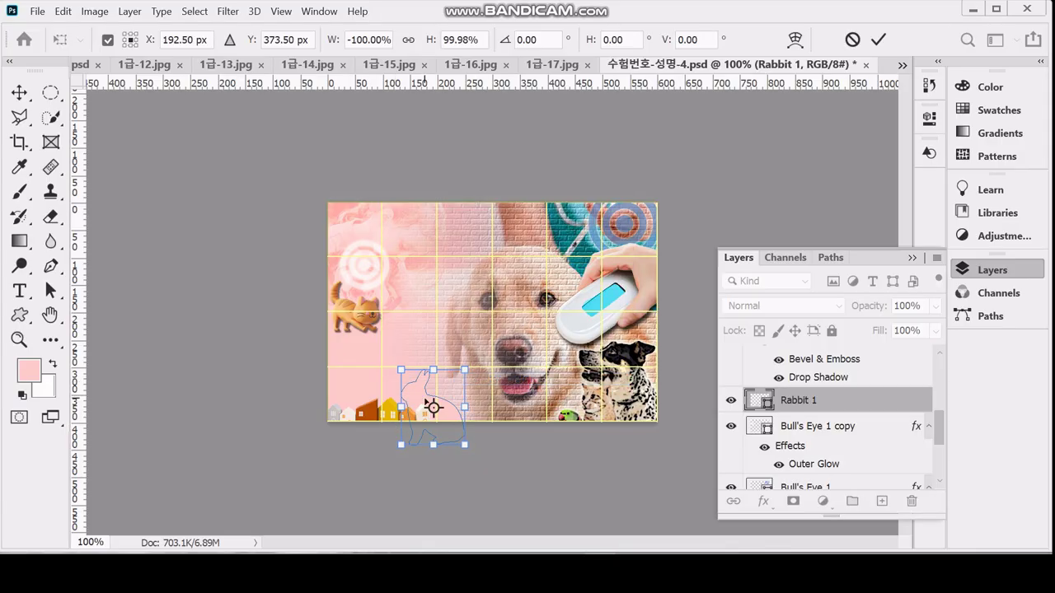
left_click_drag(422, 391, 426, 388)
left_click_drag(485, 360, 491, 370)
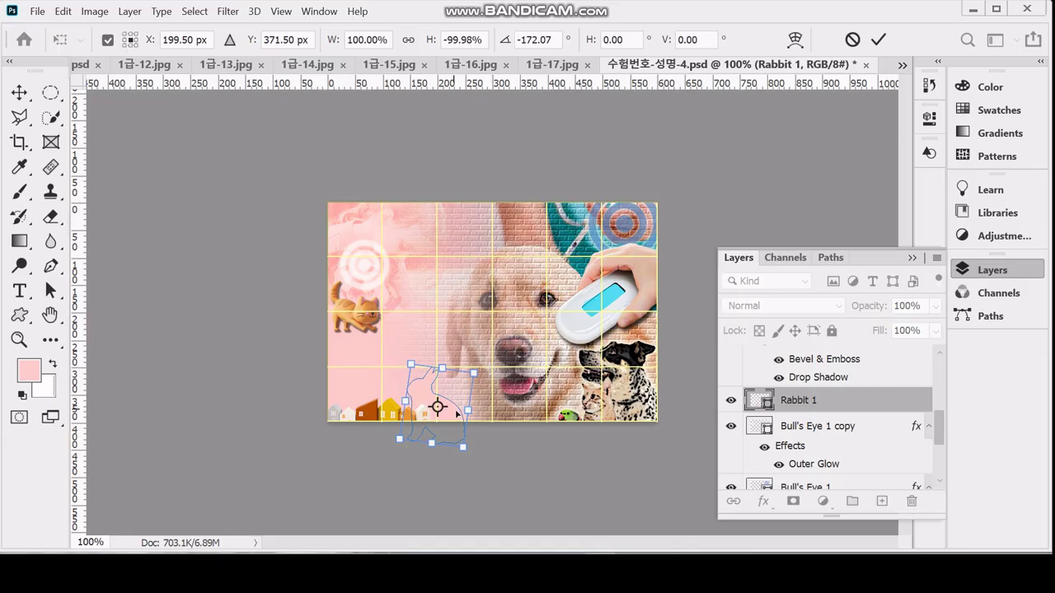
left_click_drag(458, 415, 456, 414)
key("Return")
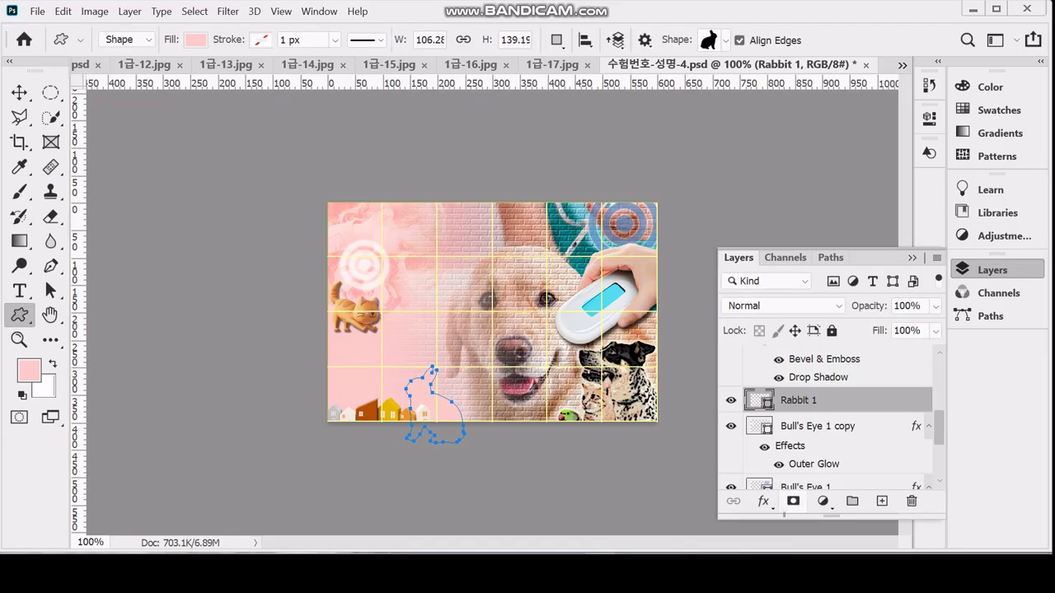
Add an Inner Shadow with 3 px distance and 3 px size to the Rabbit 1 layer and save the document
left_click(763, 501)
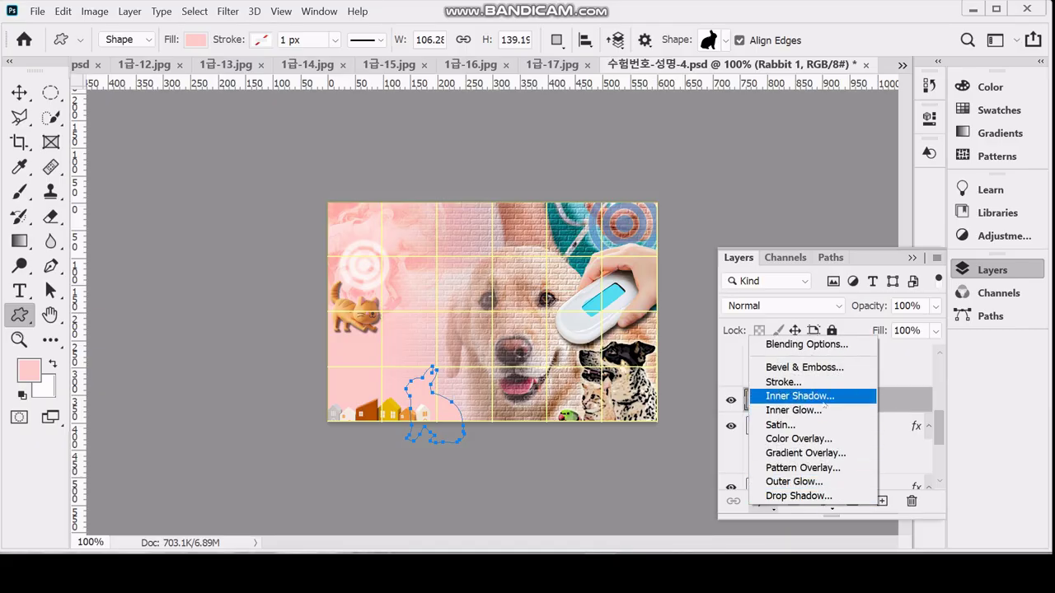
left_click(683, 369)
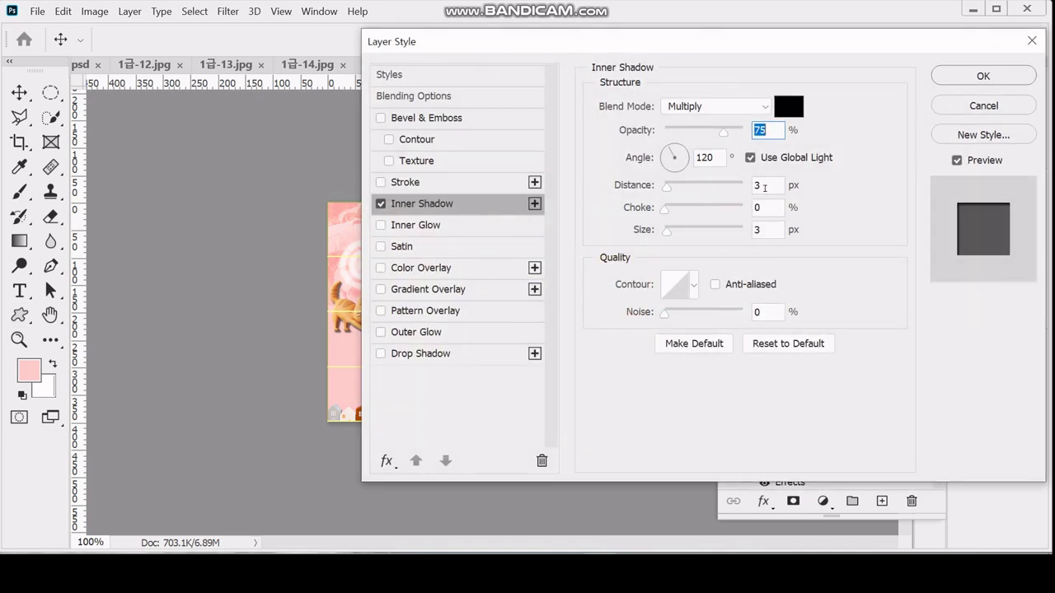
left_click(758, 230)
key("Return")
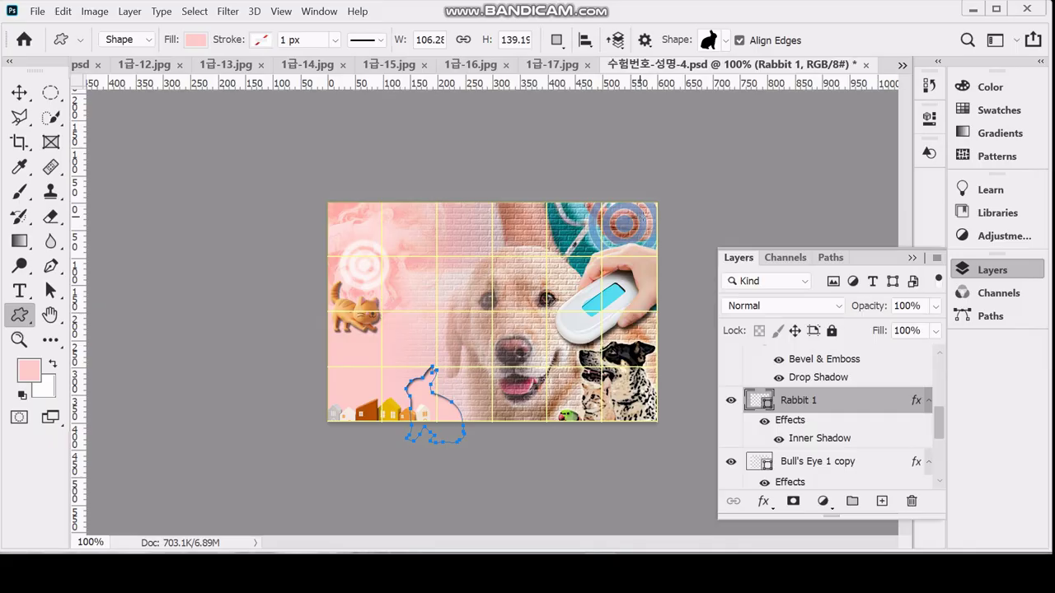
key("ctrl+s")
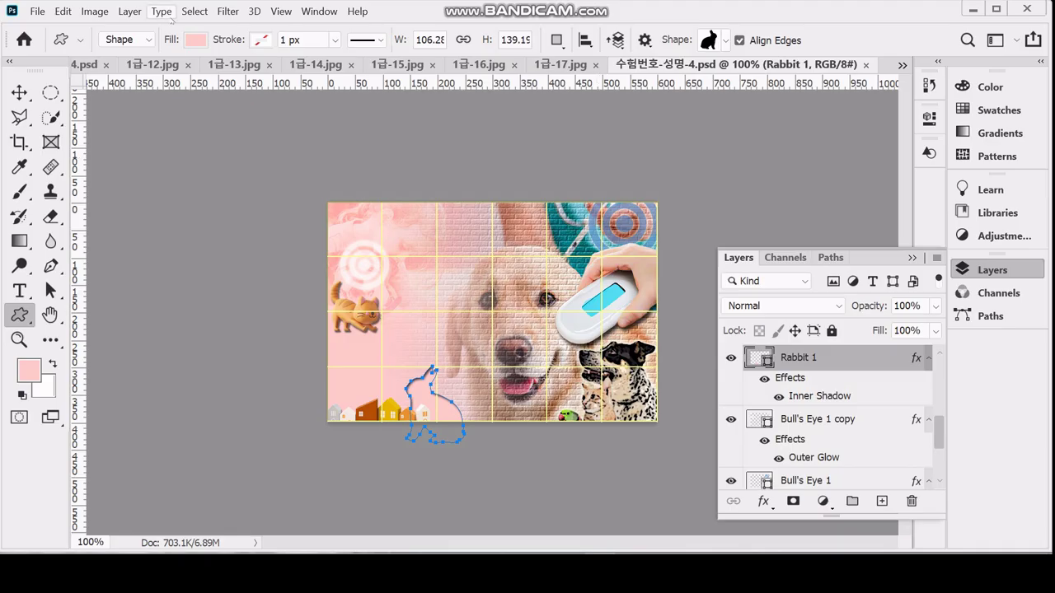
Check the finished reference composition, then draw the Banner 3 custom shape from Banners and Awards at 121 × 33 px just below the cat
left_click(83, 64)
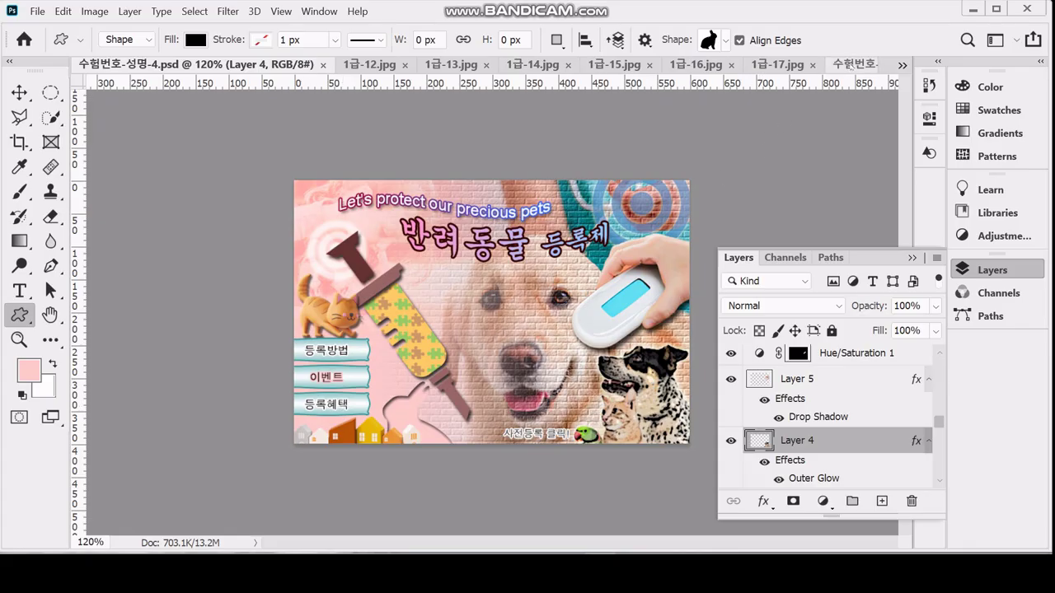
left_click(854, 64)
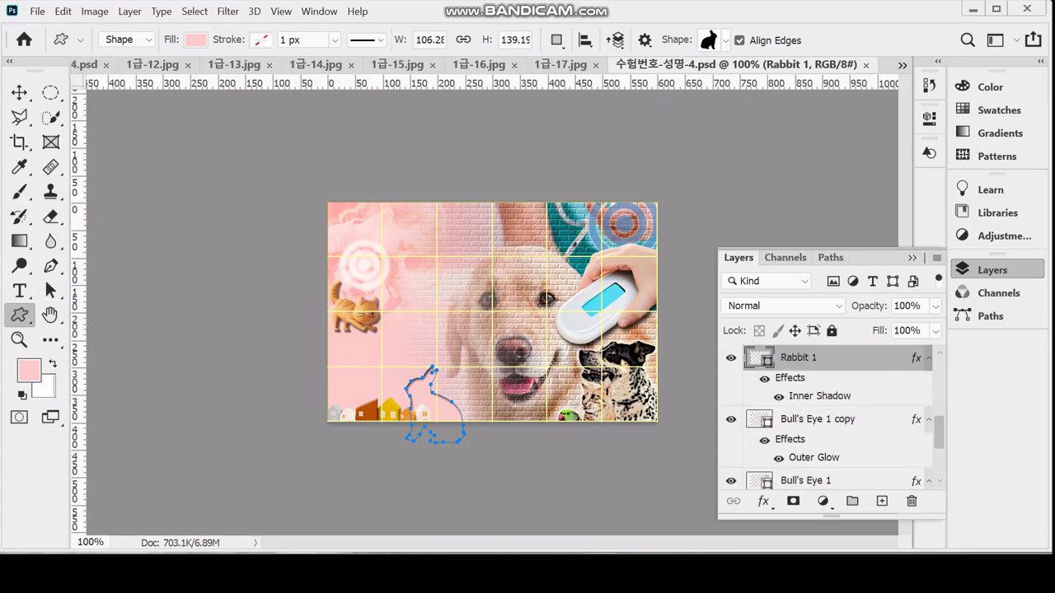
left_click(725, 45)
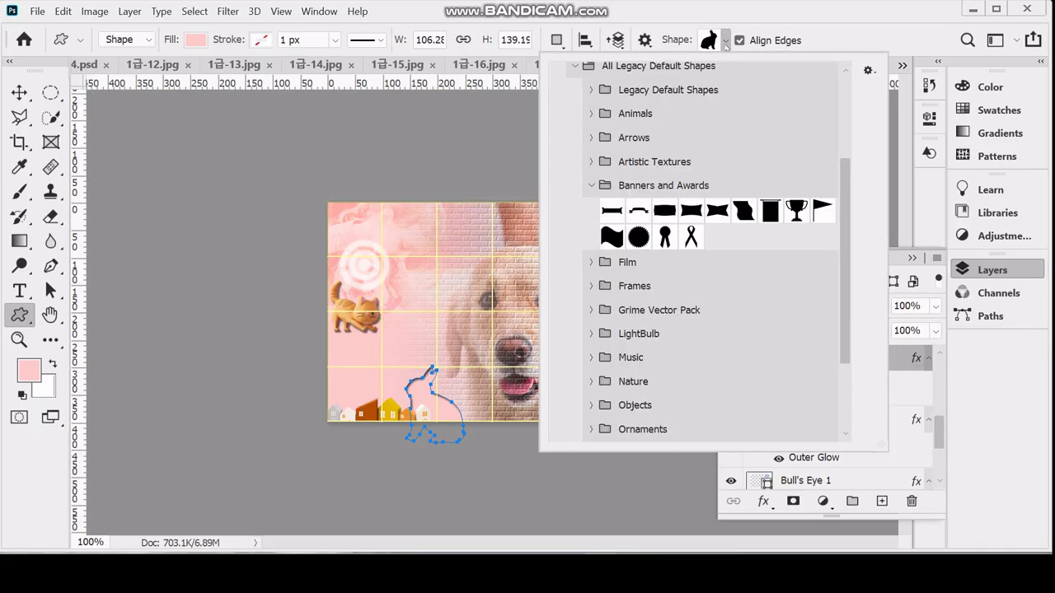
left_click(664, 212)
left_click(834, 15)
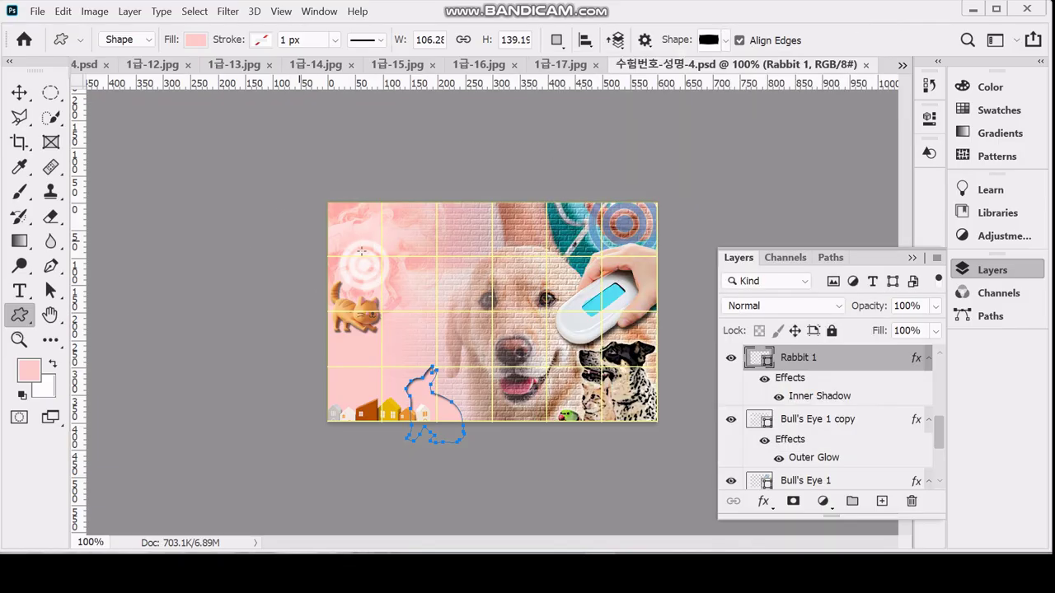
left_click_drag(320, 334, 323, 335)
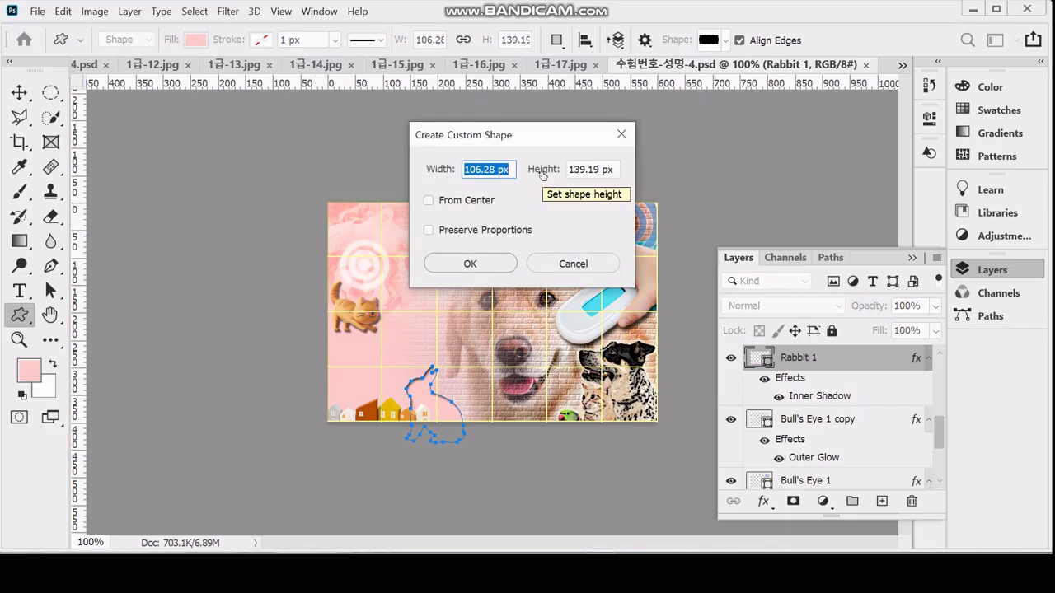
type("121")
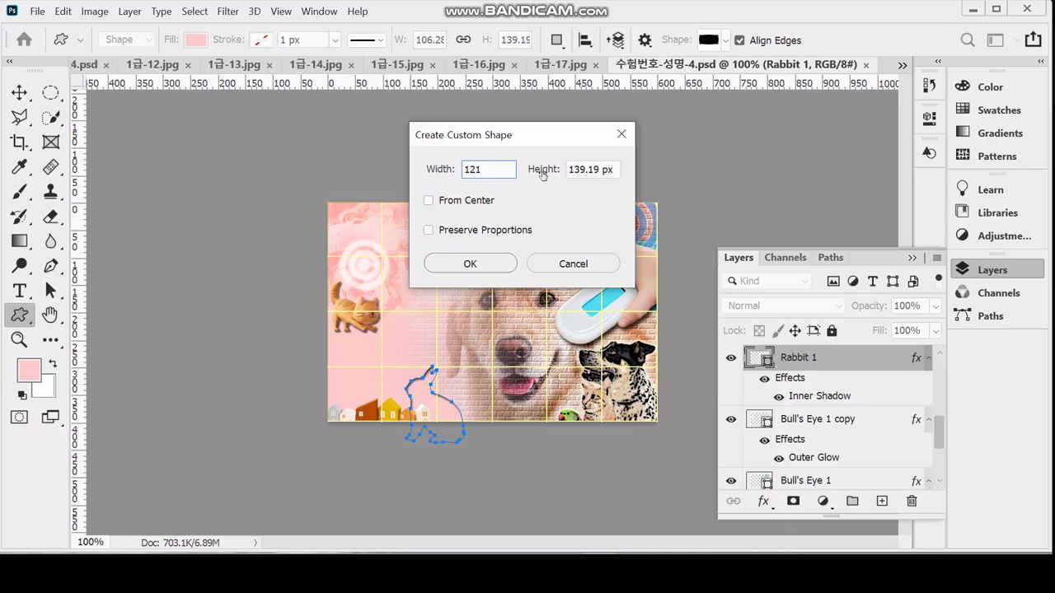
key("Tab")
type("33")
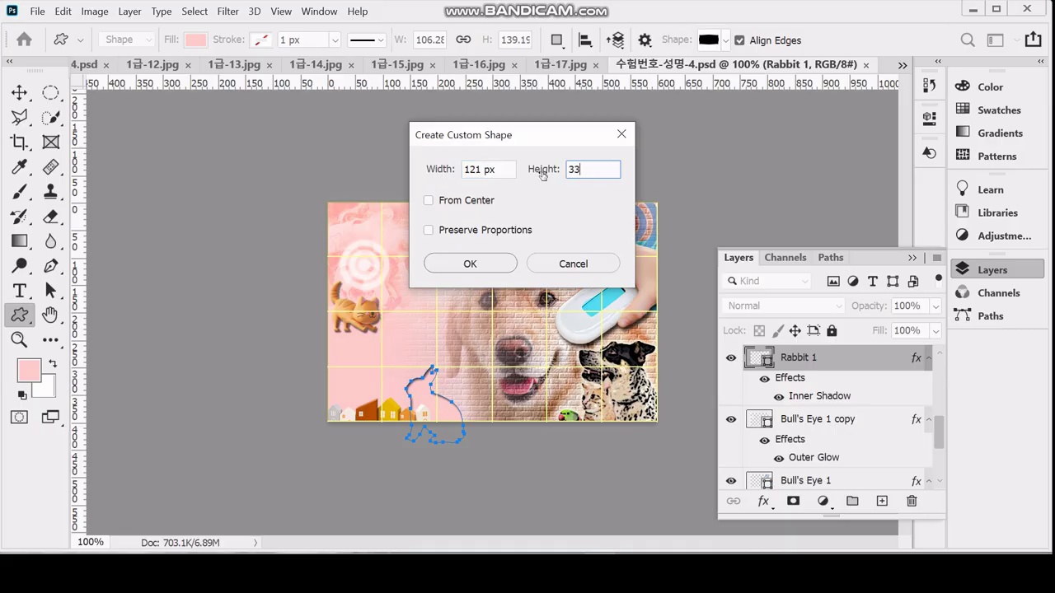
key("Return")
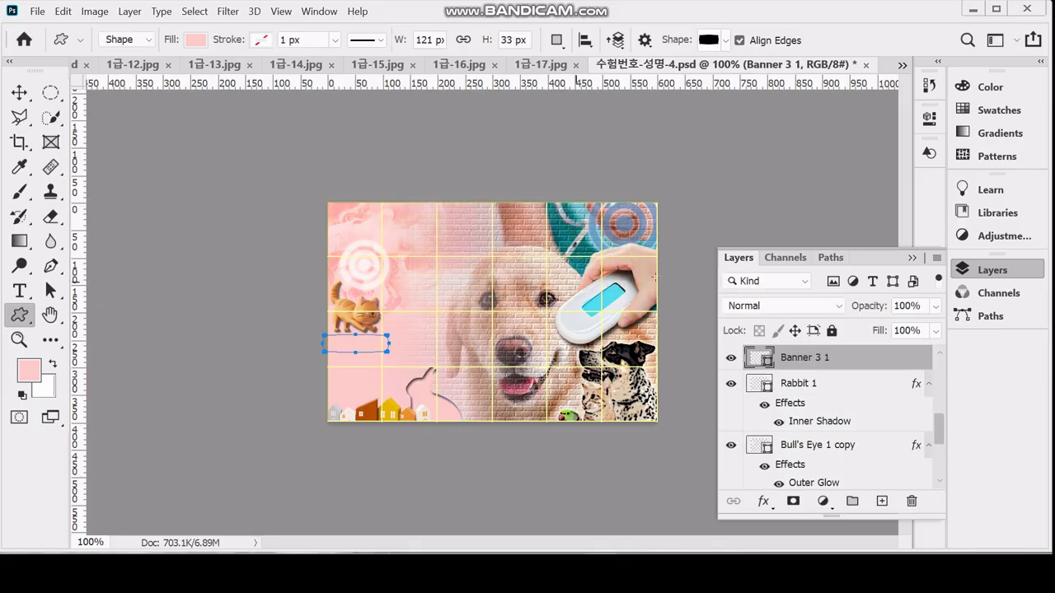
Change the banner shape's fill colour to white
key("i")
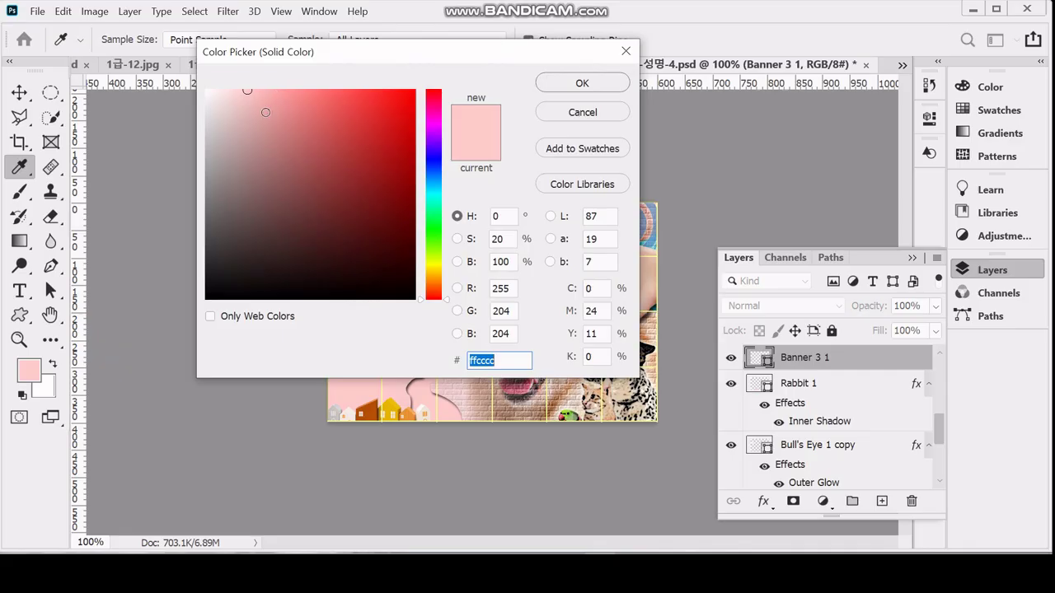
left_click_drag(235, 108, 202, 86)
left_click(582, 83)
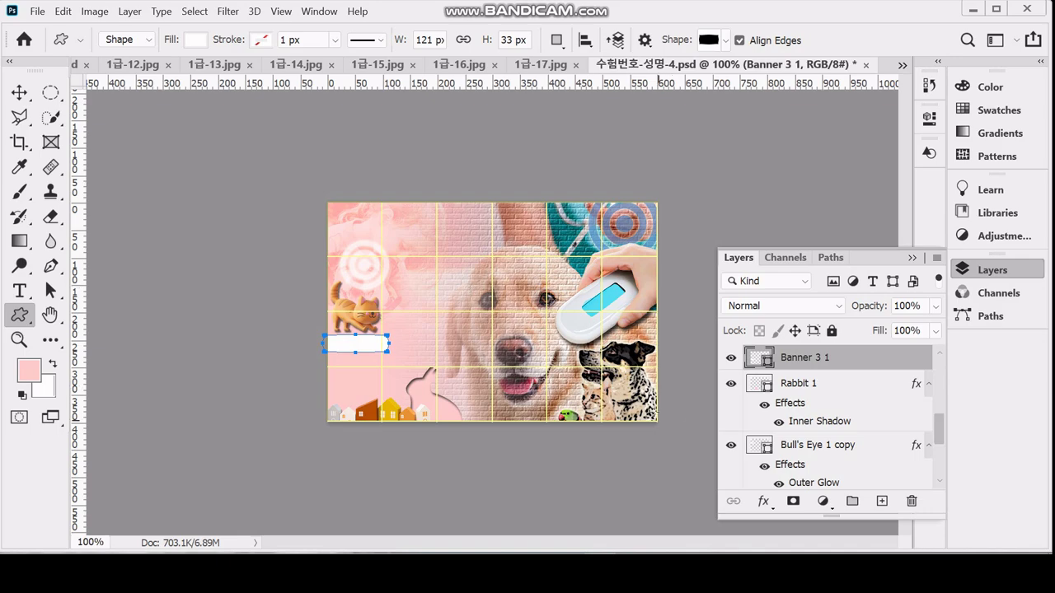
Add a 2 px outside Stroke in colour #339999 to the banner layer
left_click(764, 501)
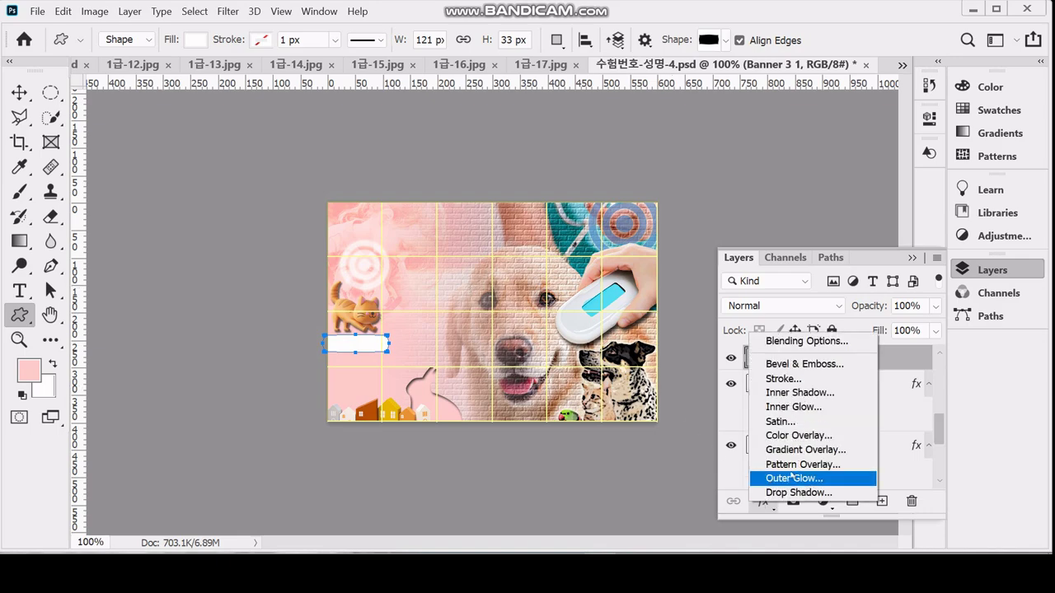
left_click(793, 380)
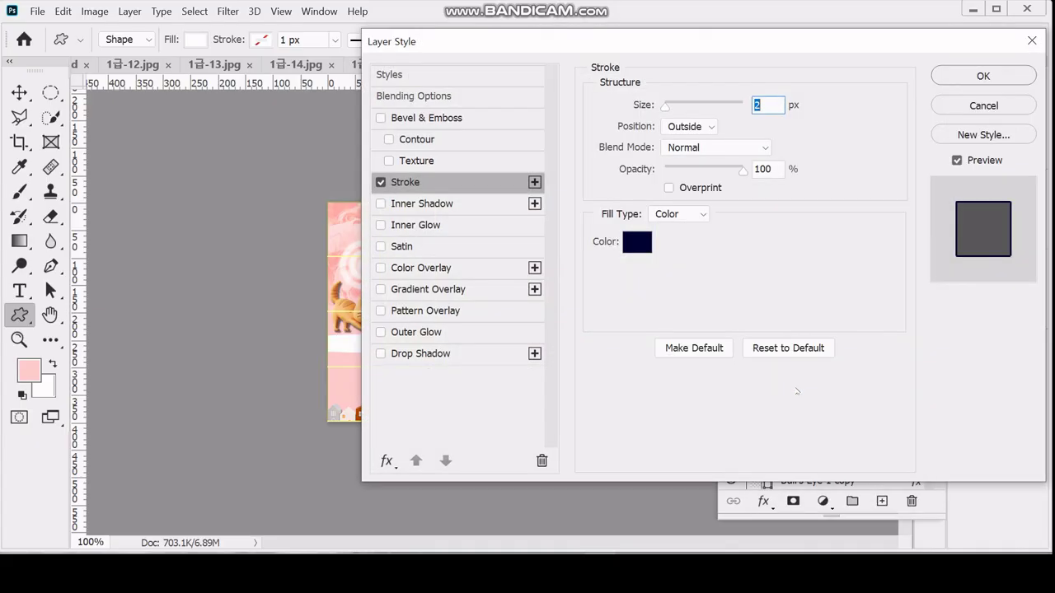
left_click(637, 243)
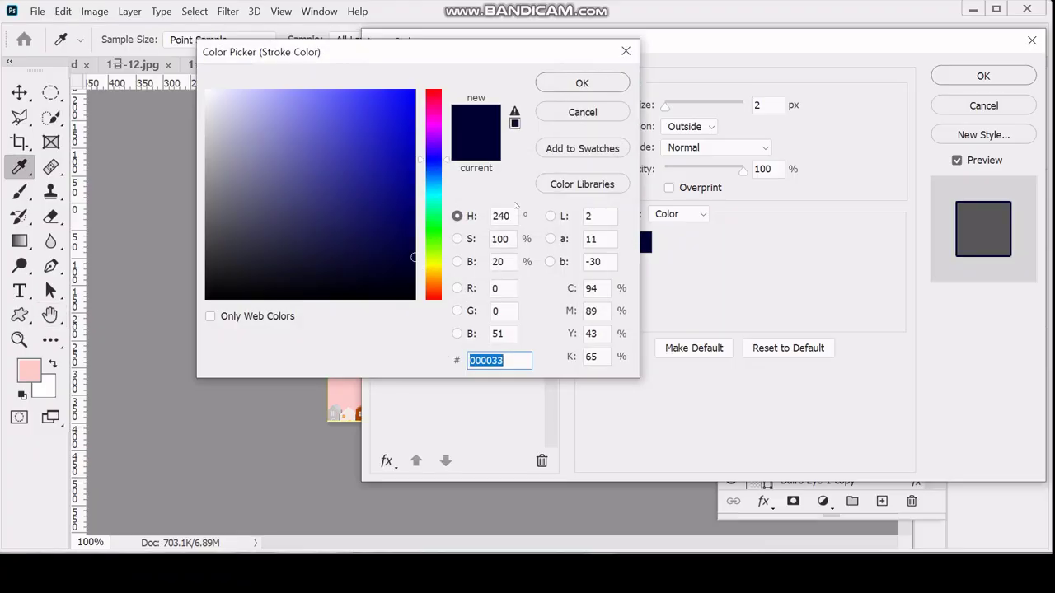
type("339999")
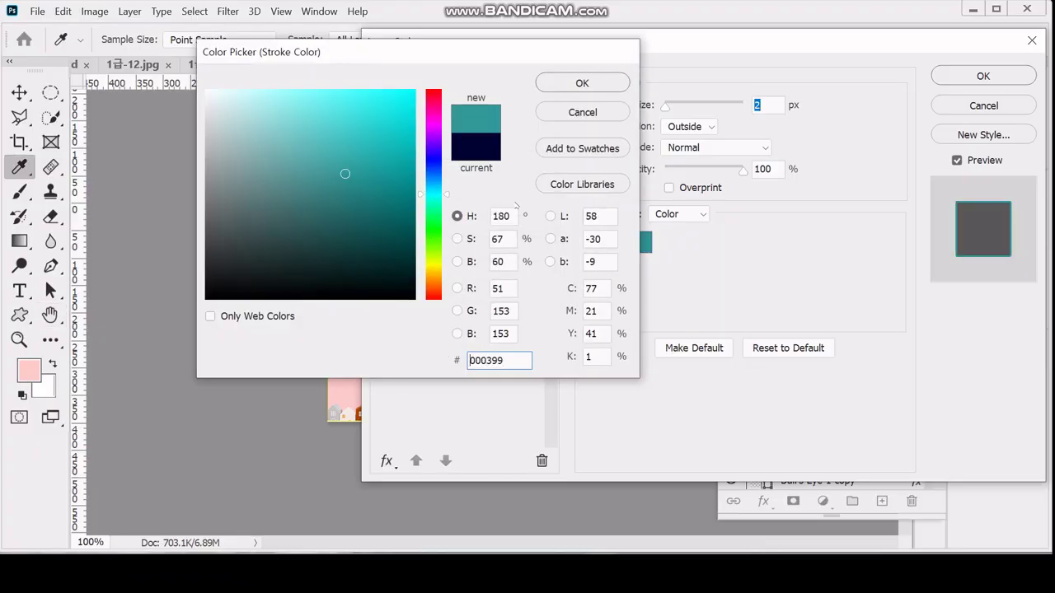
key("Return")
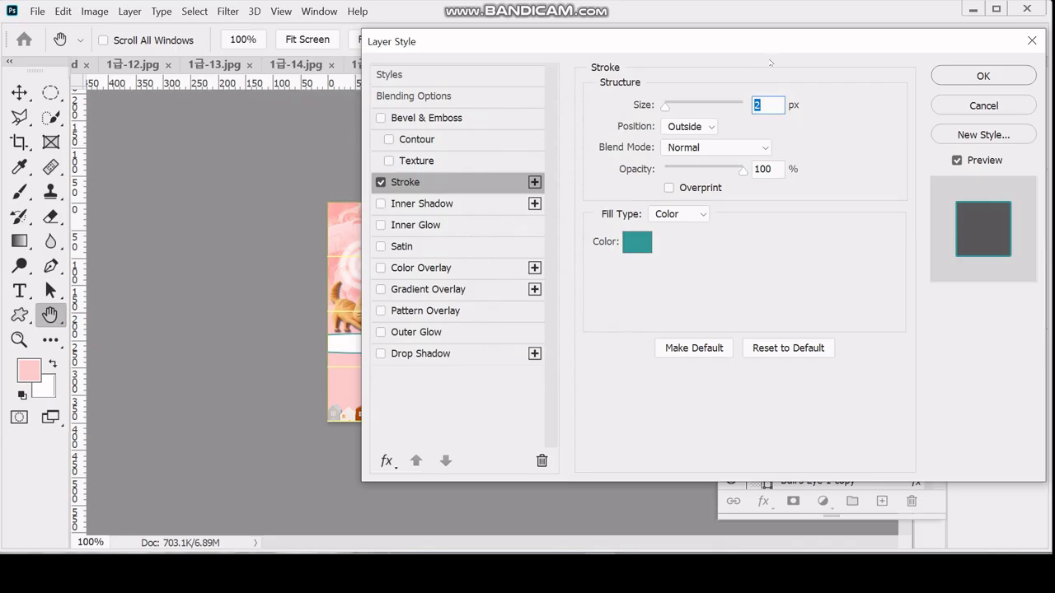
Add a Gradient Overlay to the banner and remove the dark teal middle colour stop from its gradient
left_click(447, 294)
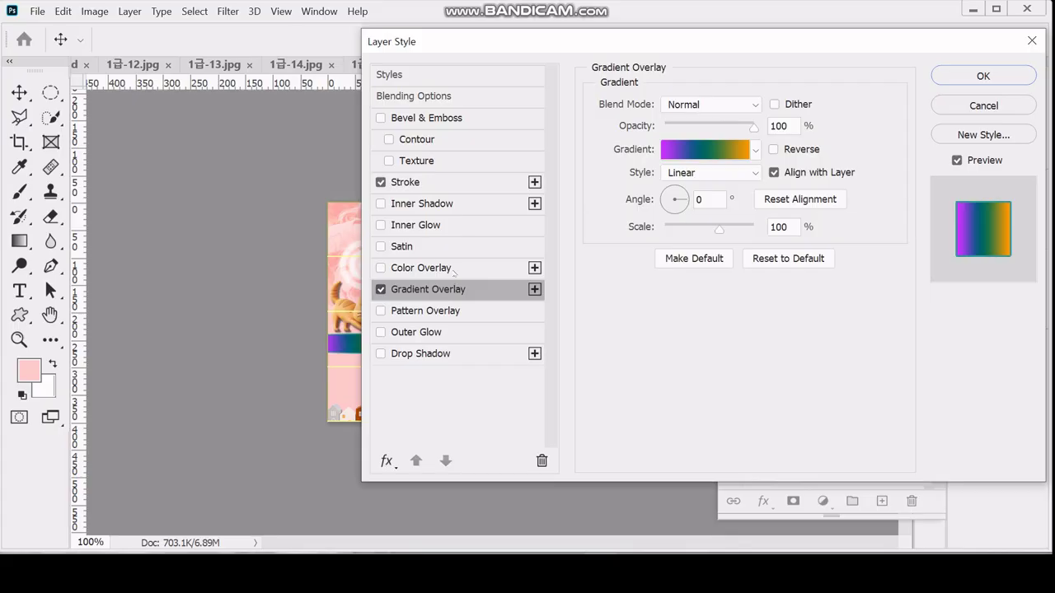
left_click(695, 149)
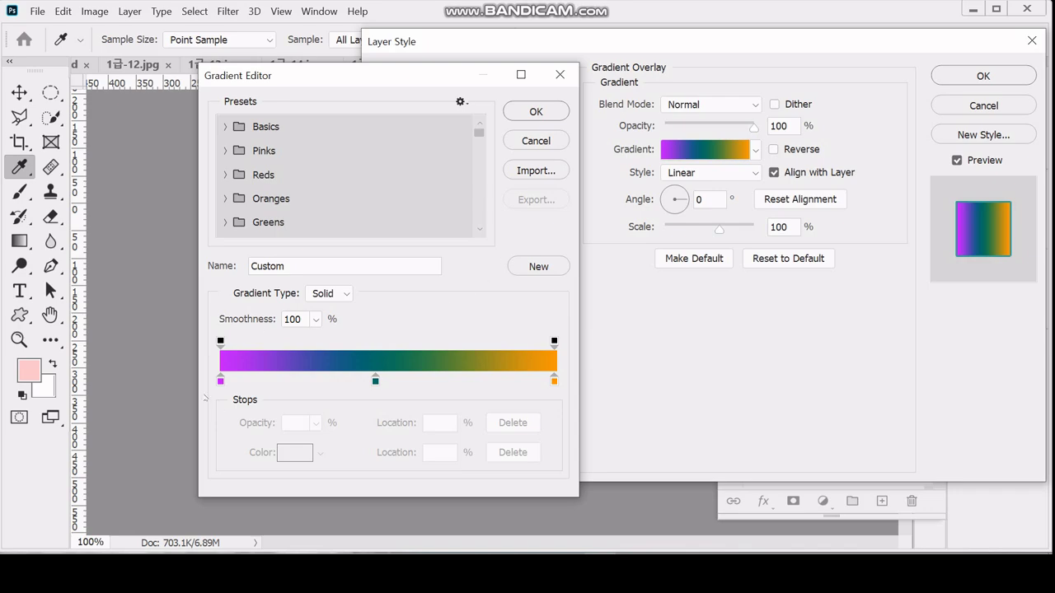
left_click(220, 382)
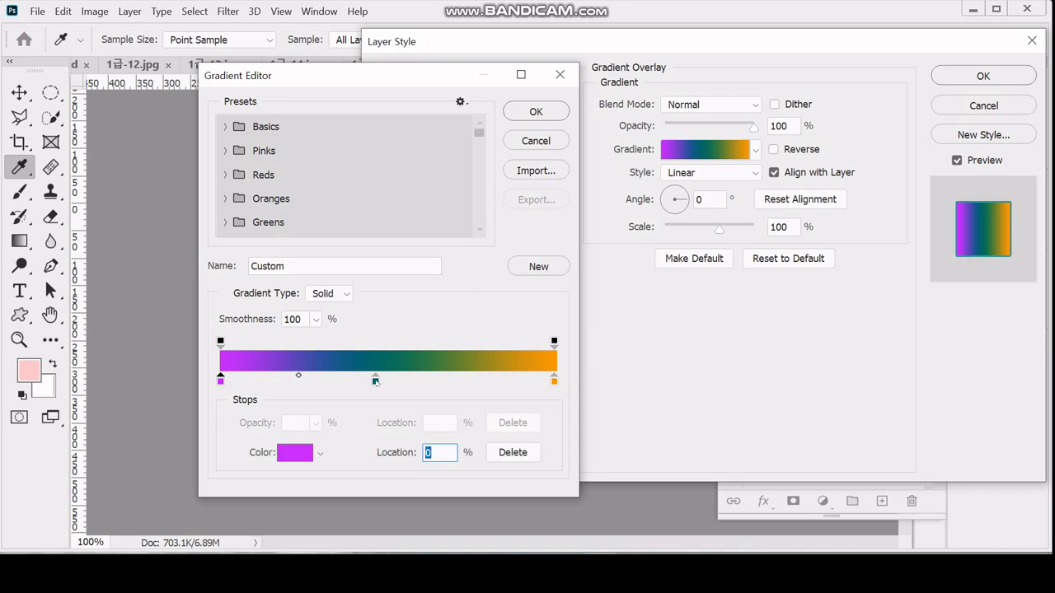
left_click(376, 382)
left_click(554, 382)
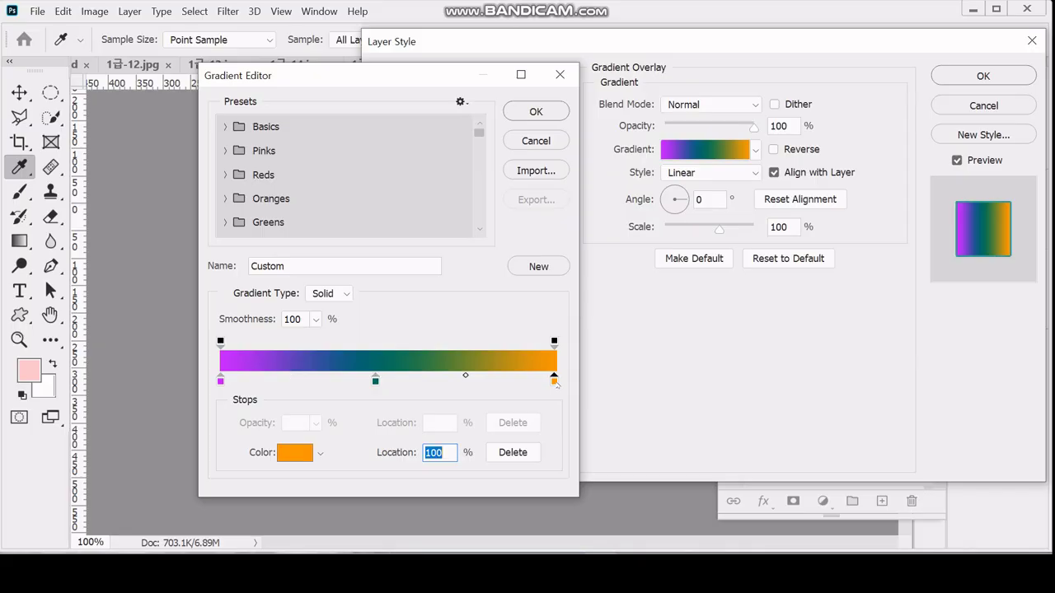
left_click(376, 381)
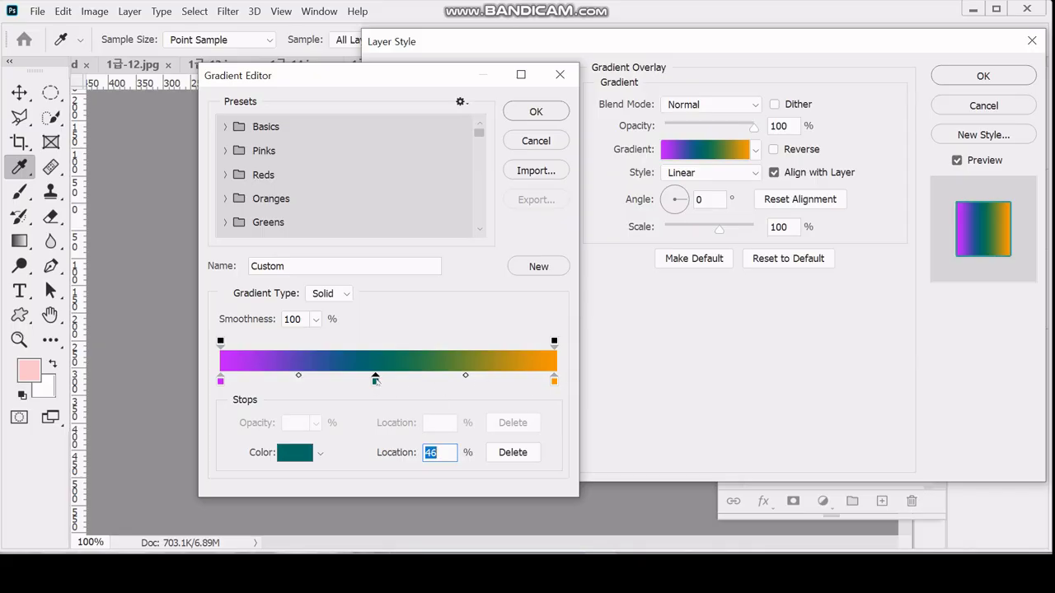
double_click(376, 381)
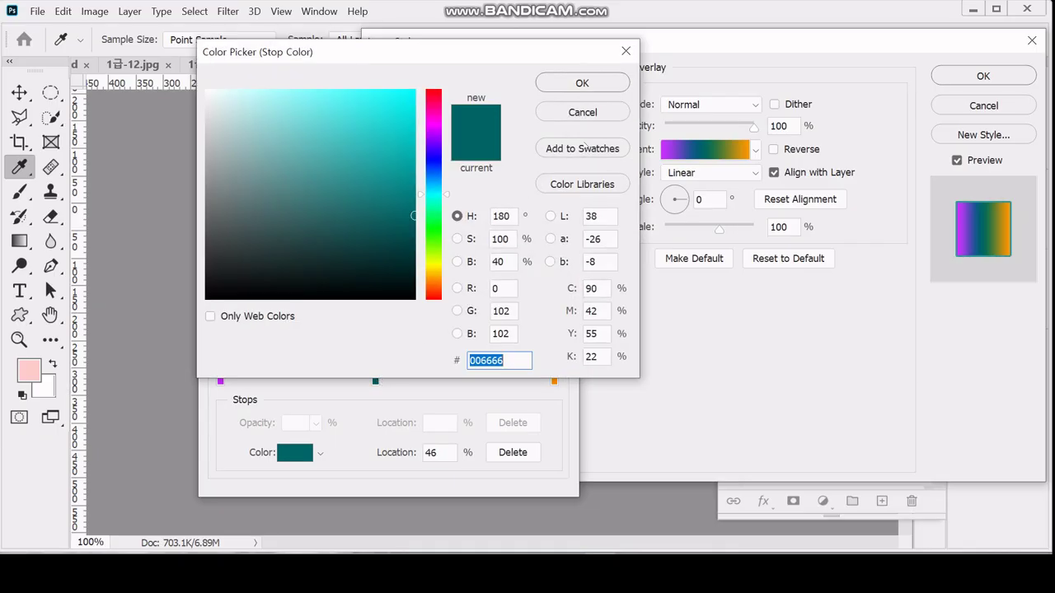
left_click(594, 116)
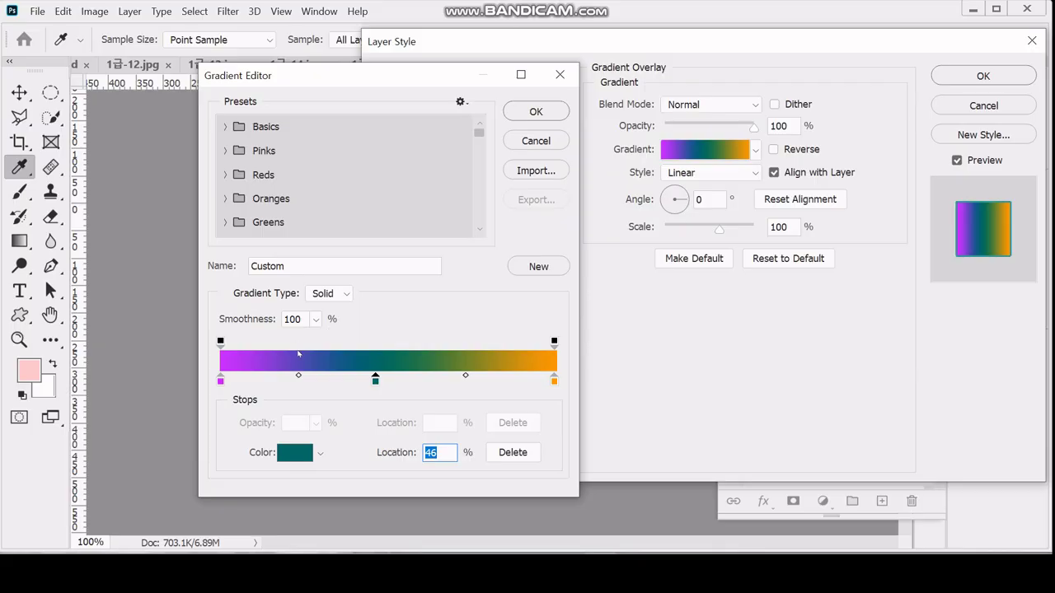
left_click_drag(375, 381, 378, 420)
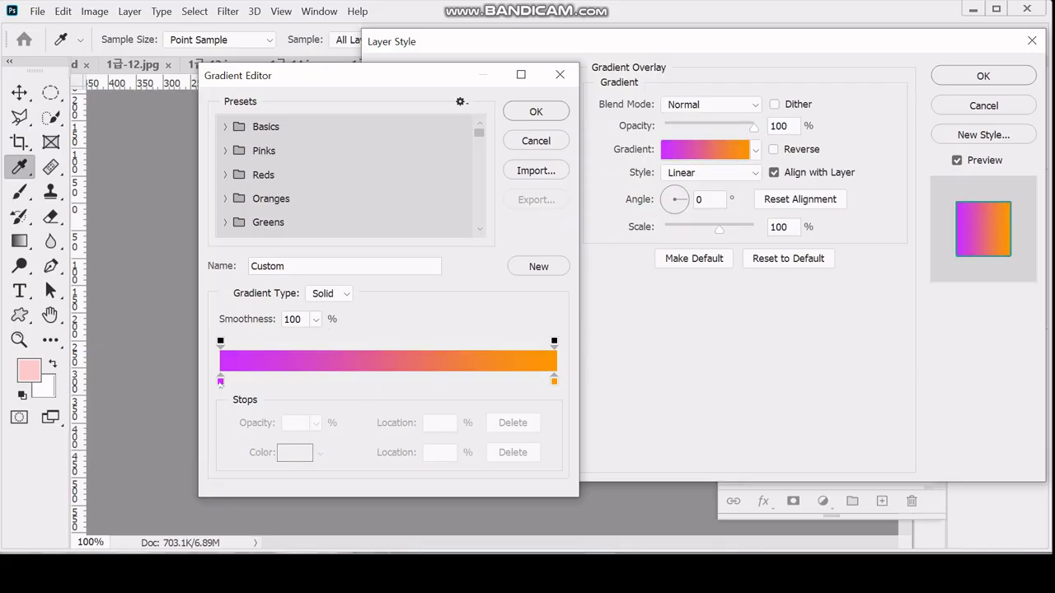
Set the colour of the gradient's first stop, at location 0%, to #ffffff
left_click(220, 380)
double_click(220, 381)
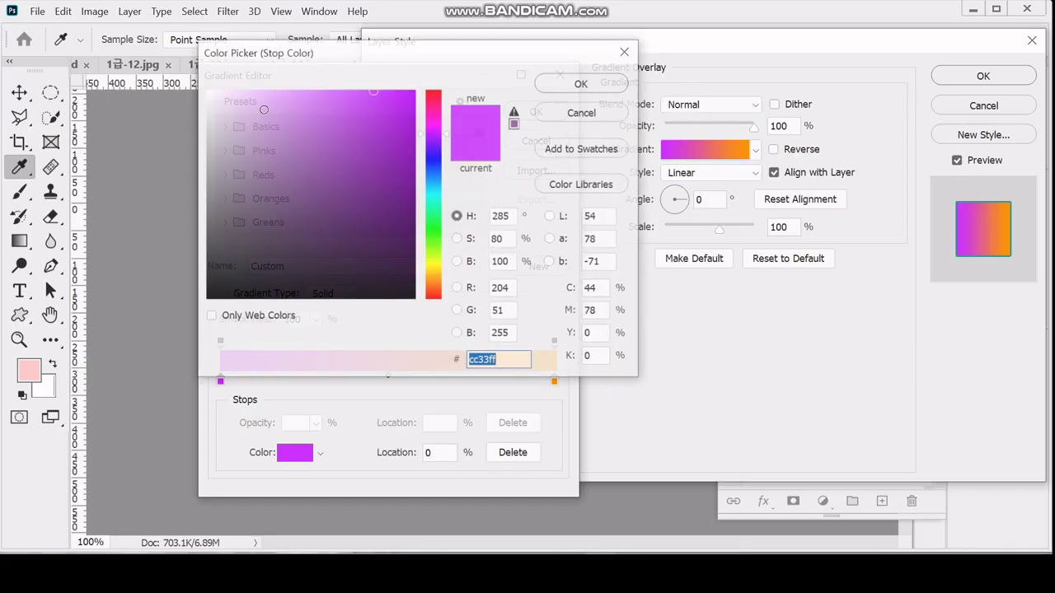
type("ffffff")
left_click(578, 85)
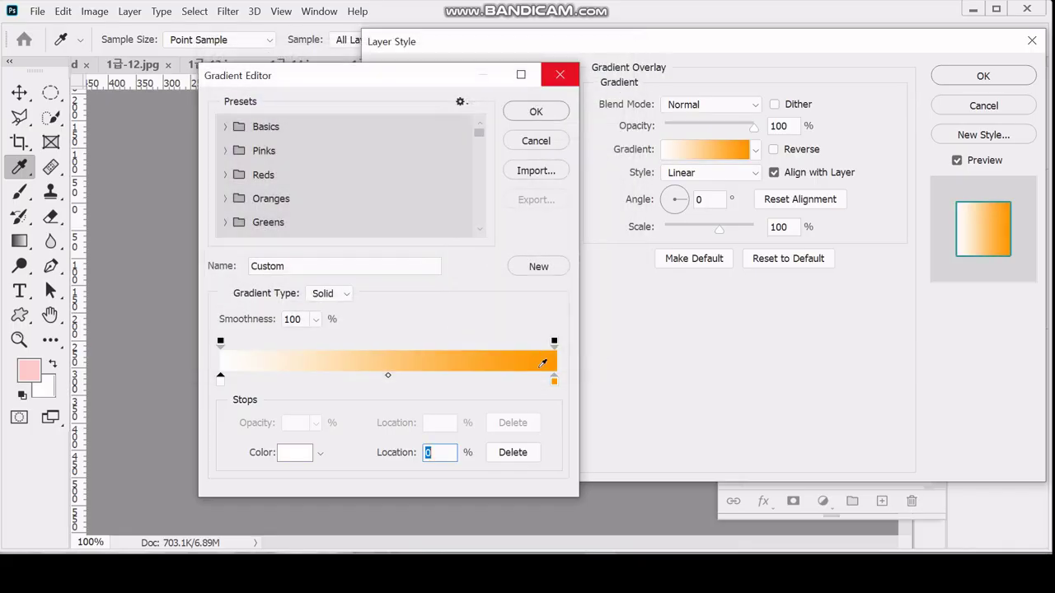
Set the colour of the gradient's last stop, at location 100%, to #99cccc and accept the gradient
left_click(554, 381)
double_click(555, 382)
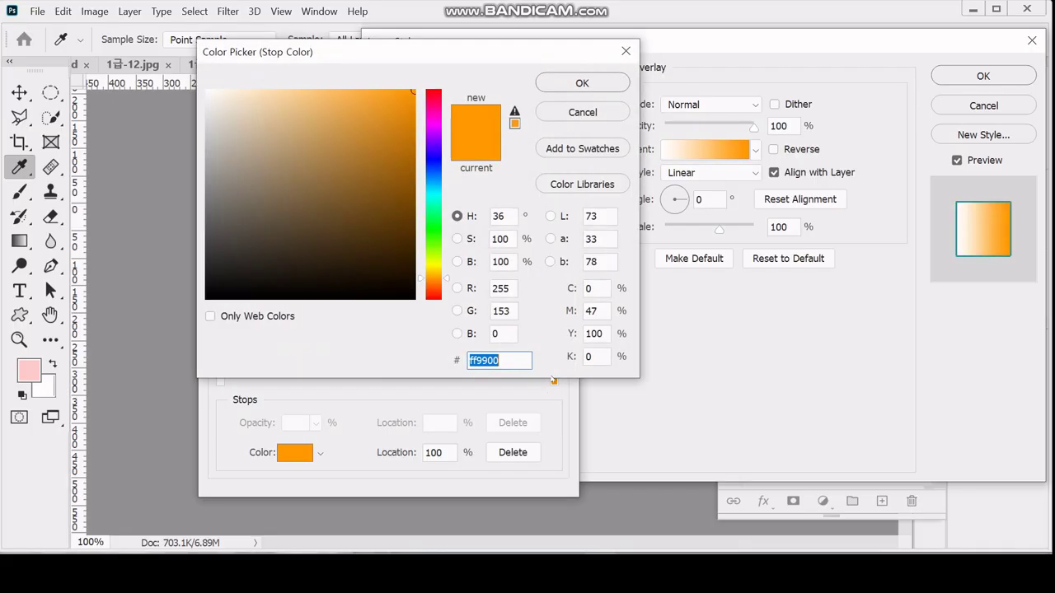
type("9")
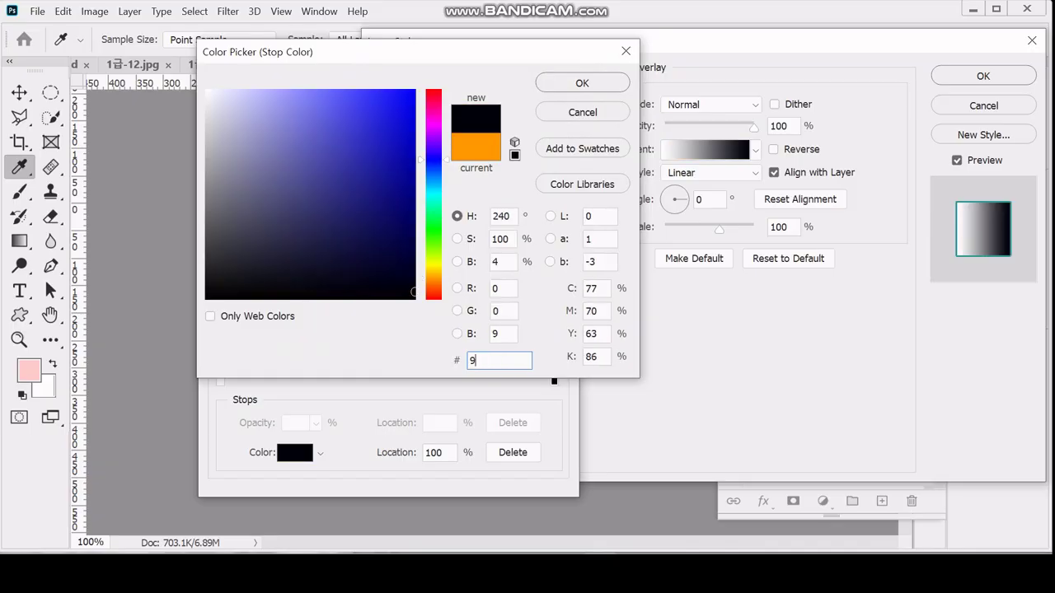
type("cc")
key("Tab")
key("Return")
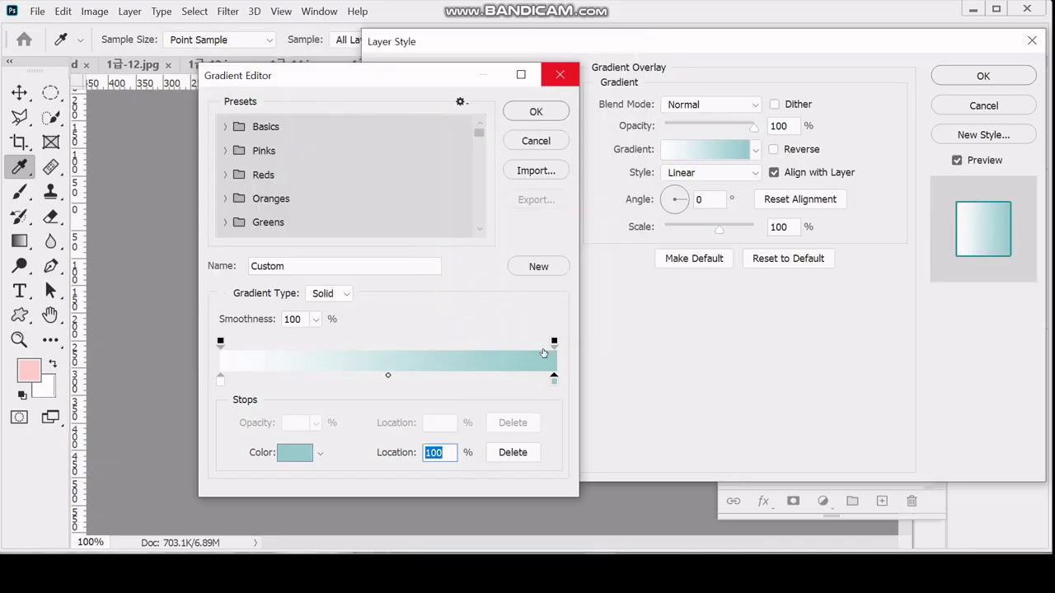
left_click(536, 113)
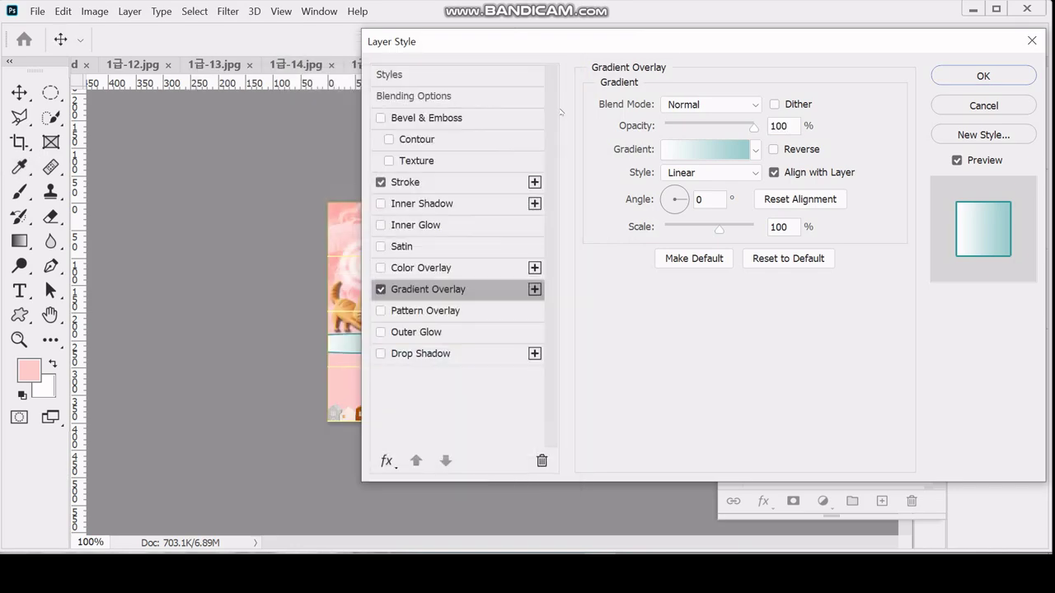
Set the banner's Gradient Overlay angle to 90° and its style to Reflected
left_click_drag(488, 37, 572, 31)
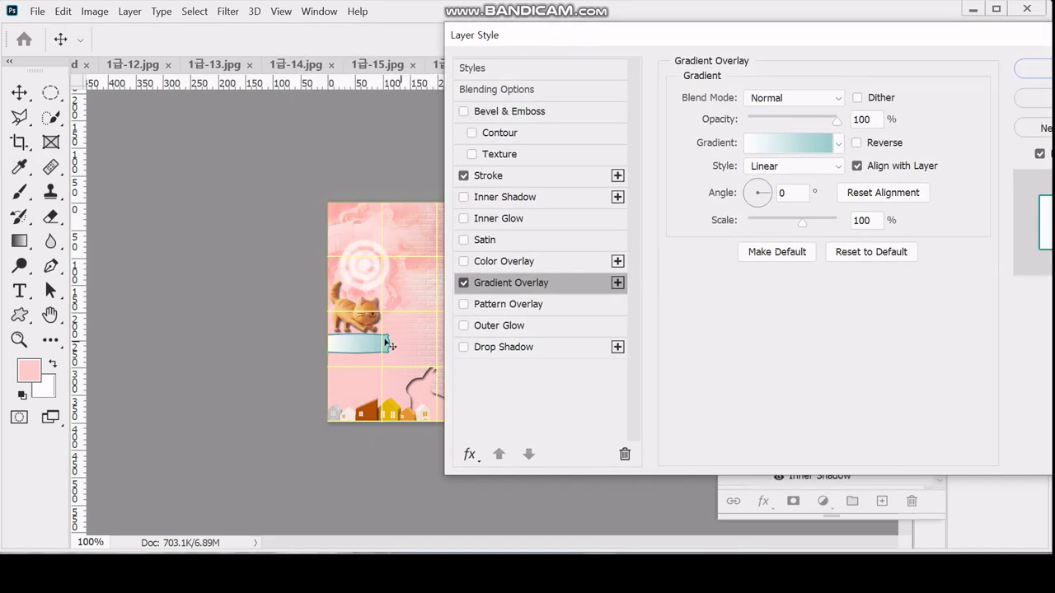
left_click(792, 192)
double_click(807, 195)
type("90")
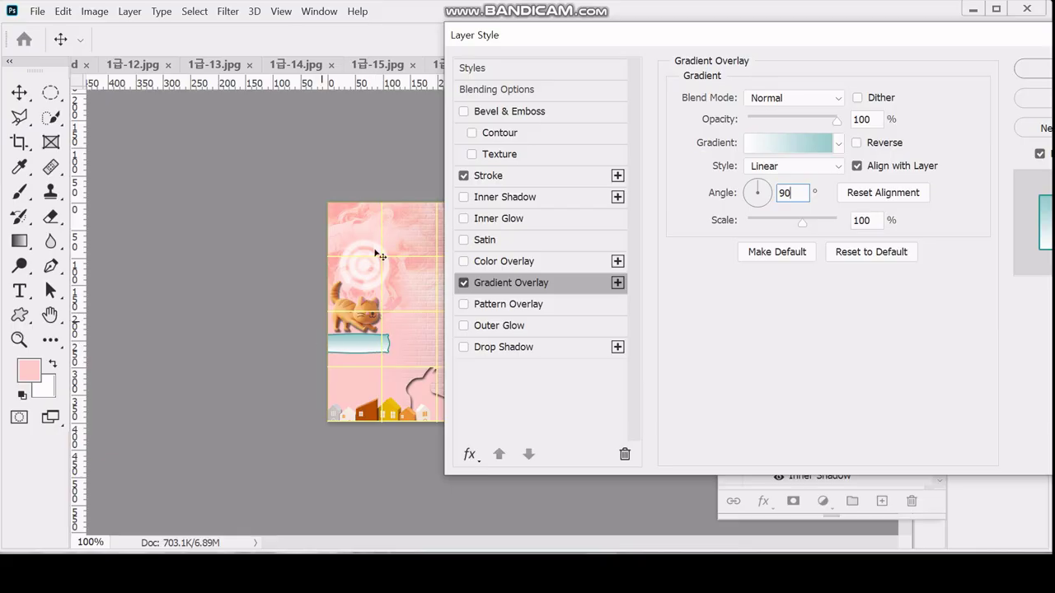
left_click(817, 168)
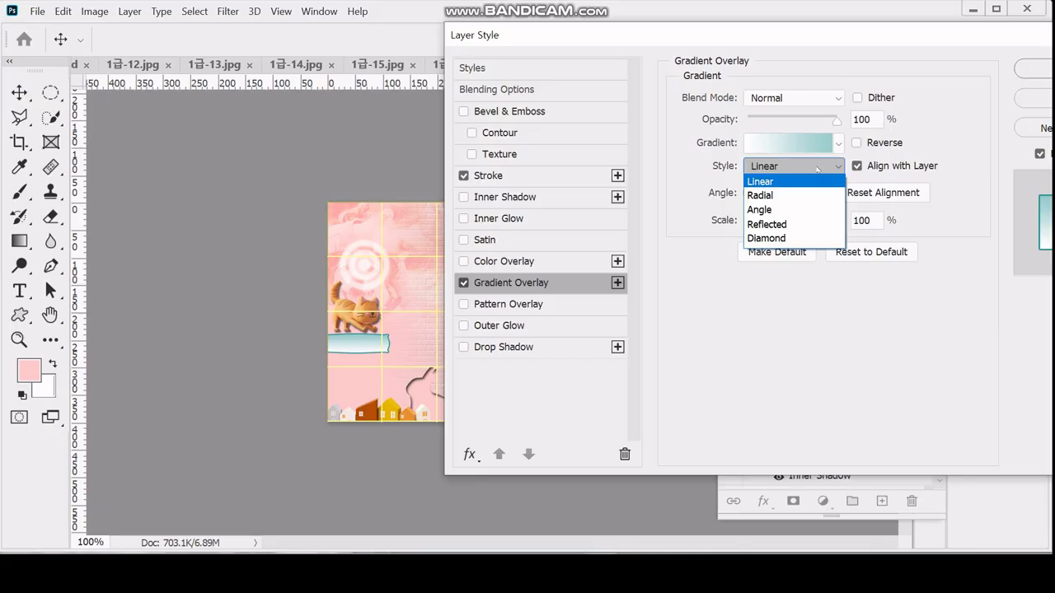
left_click(790, 225)
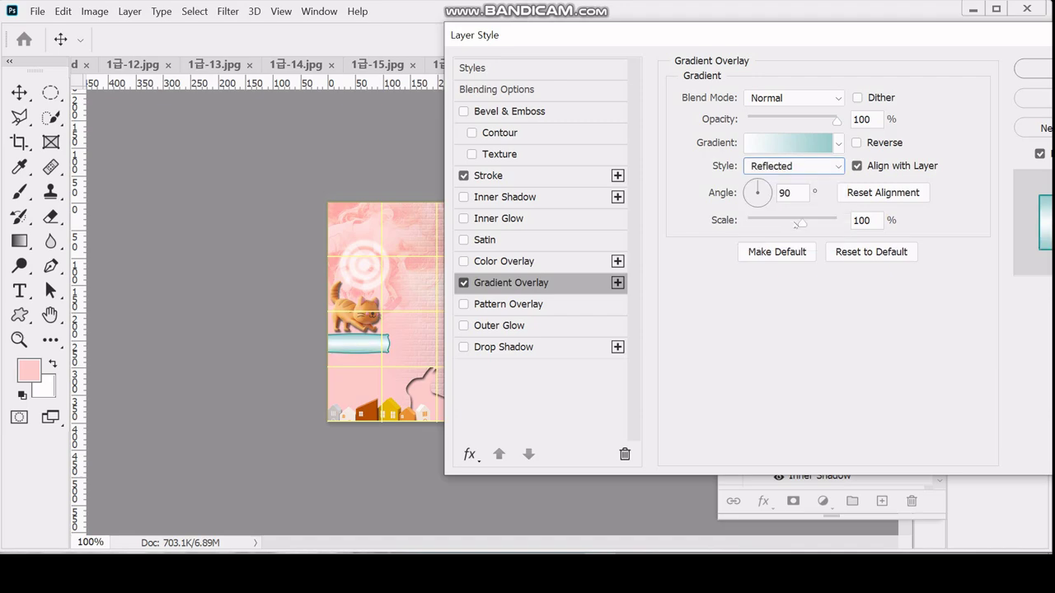
Check the gradient's first and last colour stops and apply the banner's layer style
left_click(756, 145)
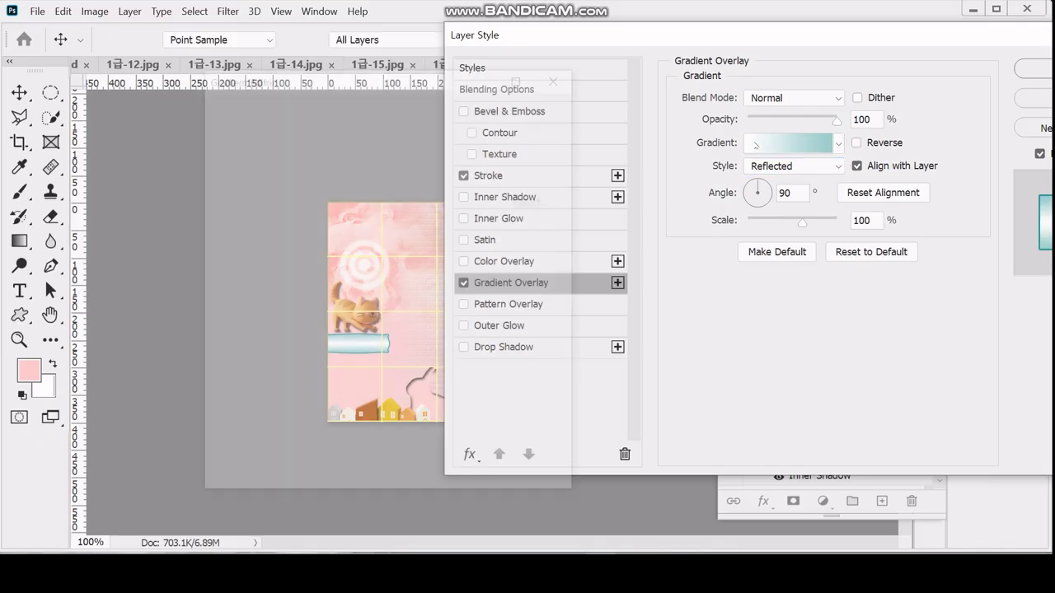
left_click(220, 379)
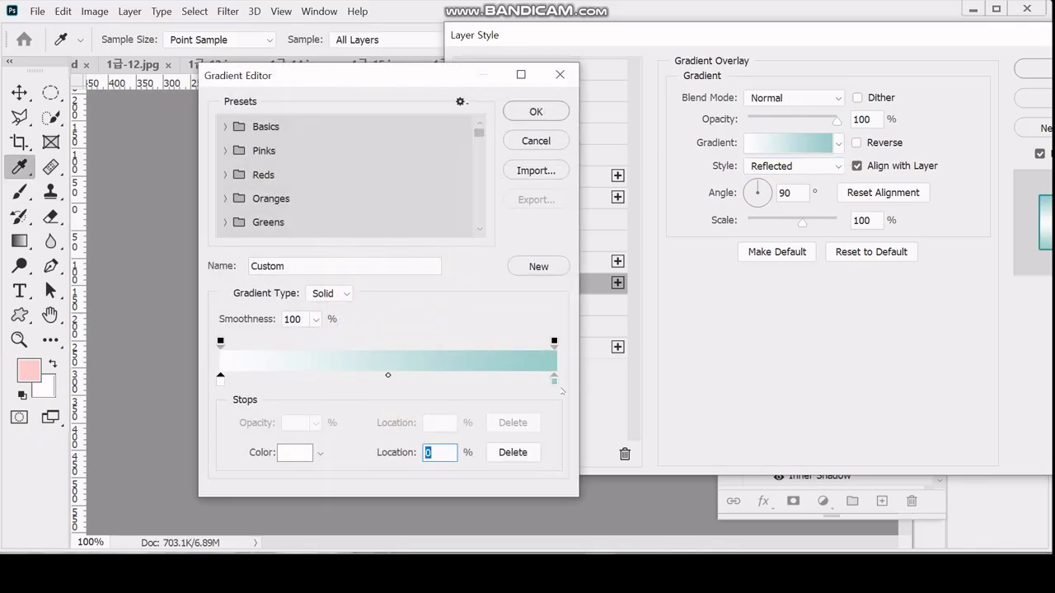
left_click(554, 382)
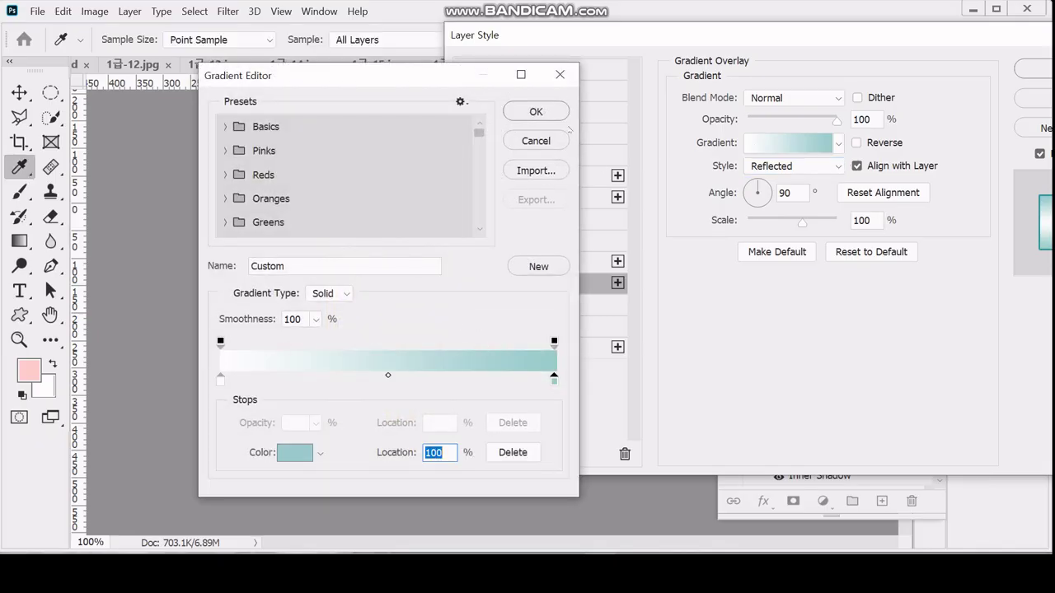
left_click(536, 111)
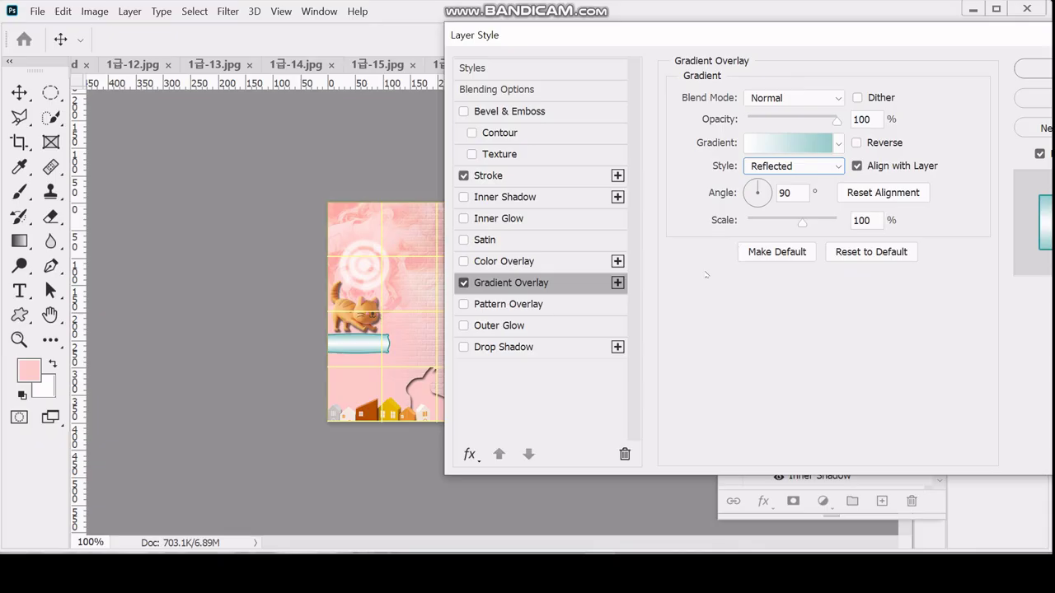
key("Return")
Start a horizontal text layer over the banner with a 17 pt font size and centred alignment
left_click(19, 290)
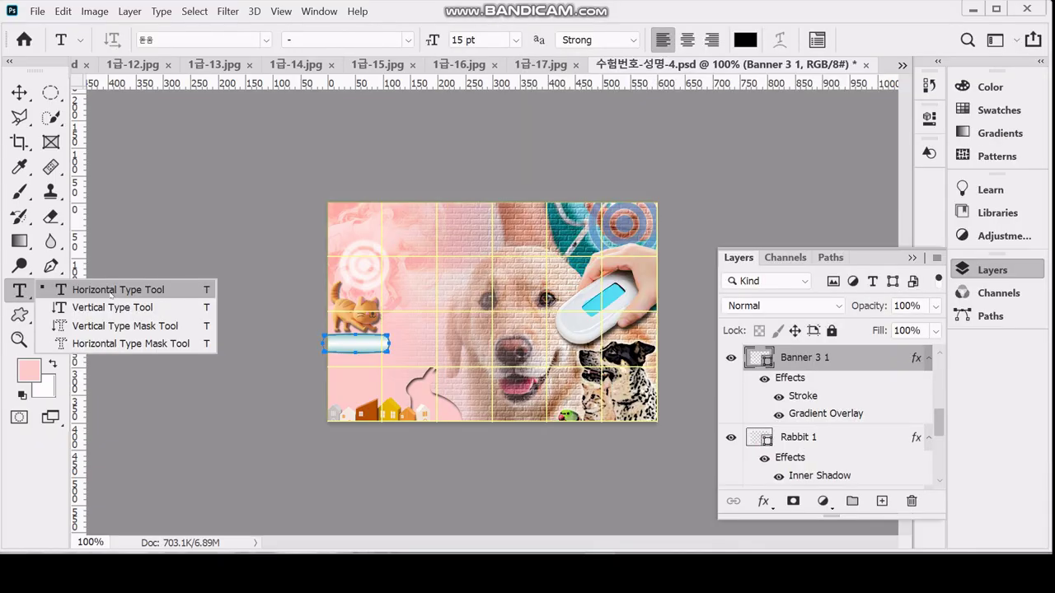
left_click(110, 294)
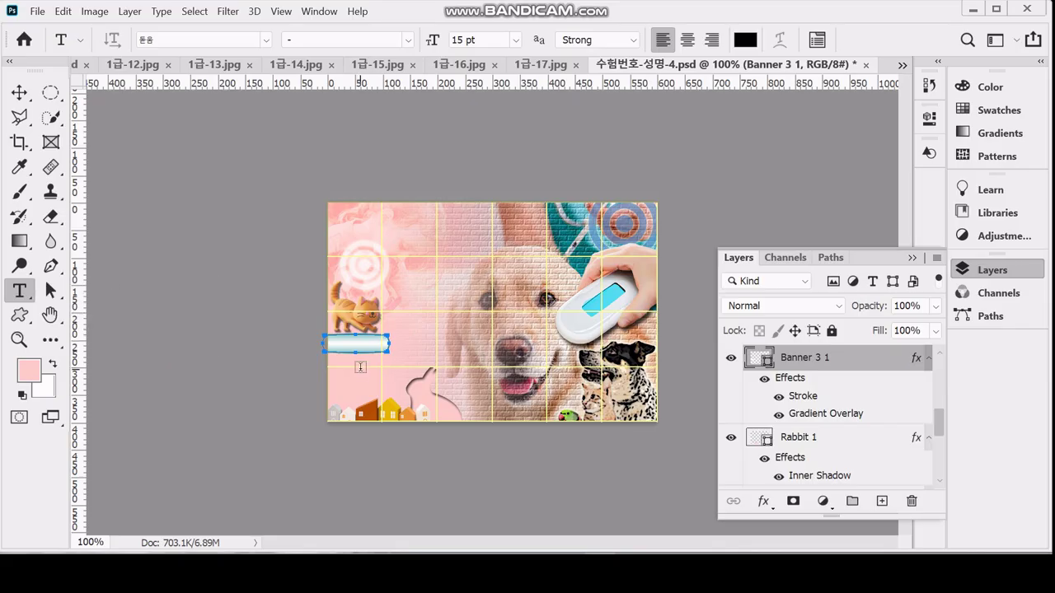
key("ctrl+plus")
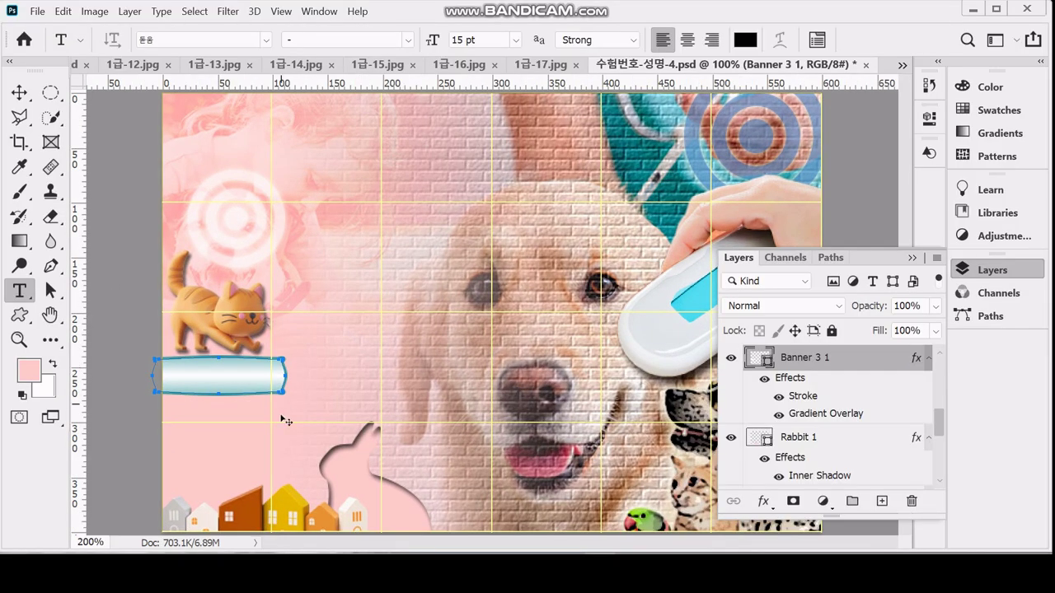
left_click(186, 382)
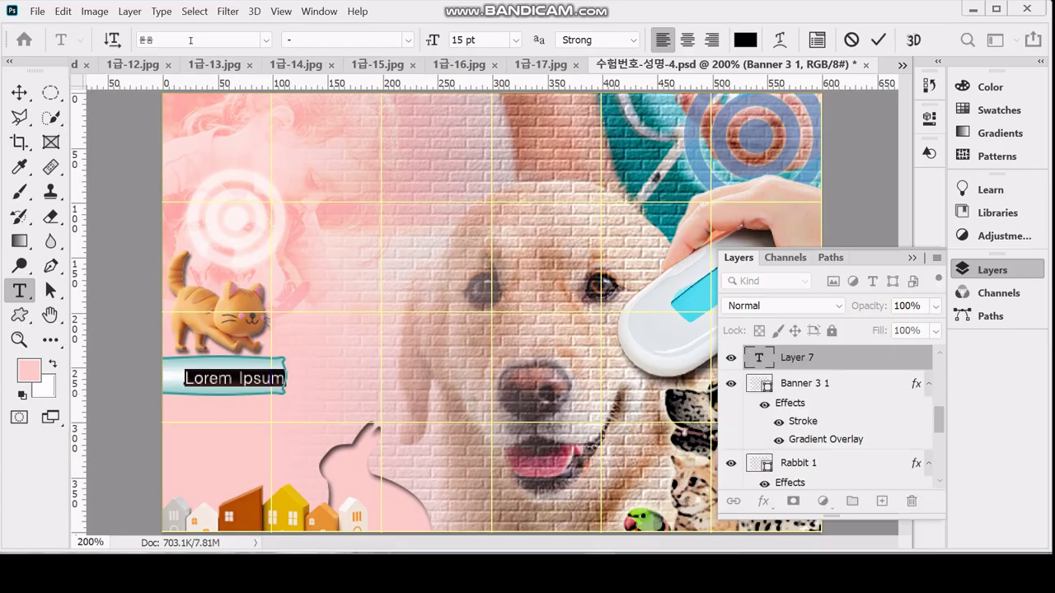
left_click(503, 39)
type("17")
key("Return")
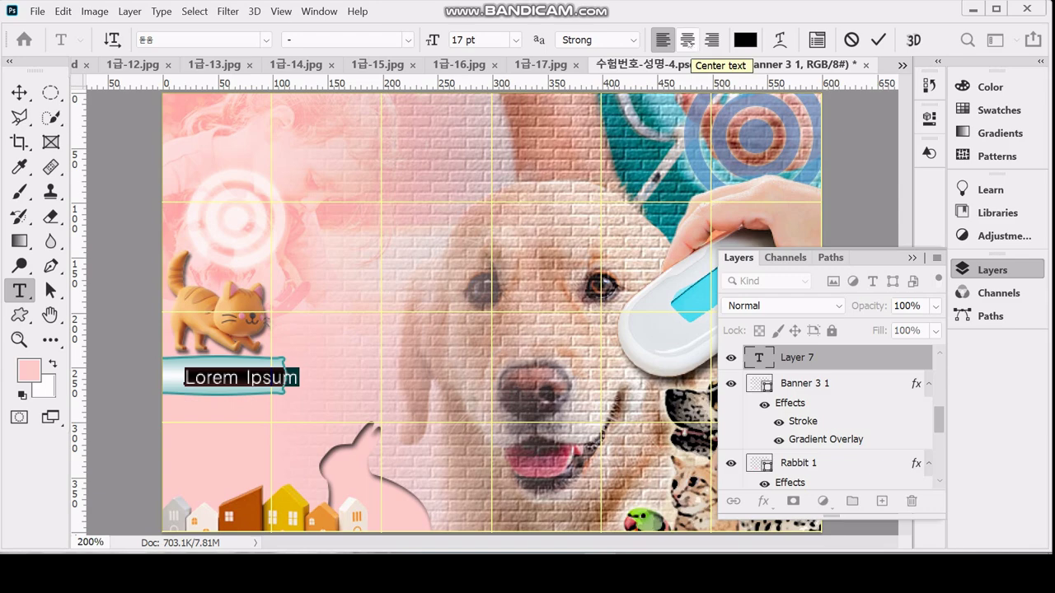
left_click(688, 41)
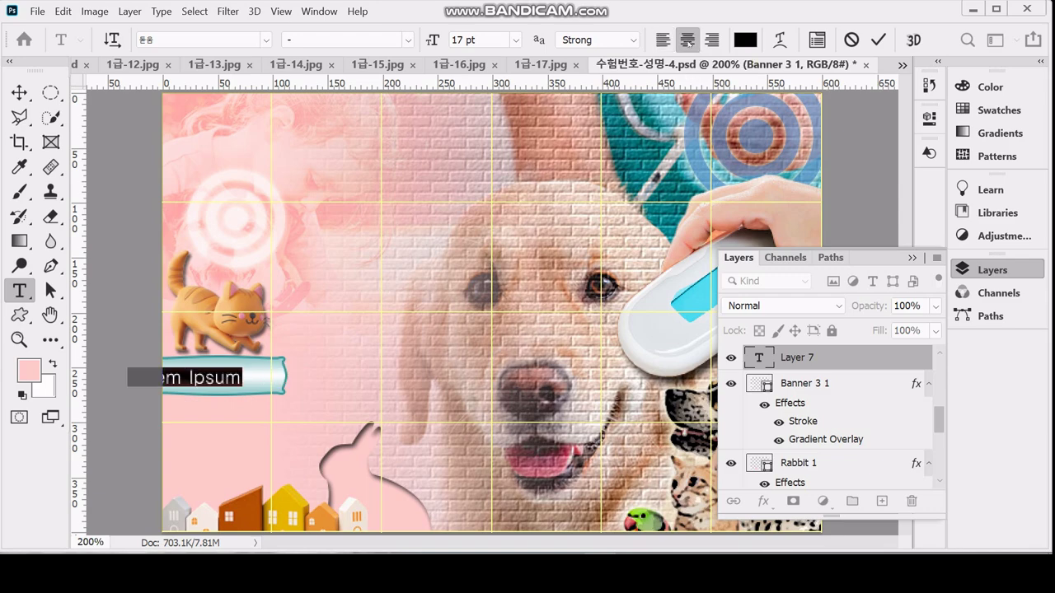
Move the placeholder text towards the middle of the banner and confirm #000000 as its text colour
left_click(235, 379)
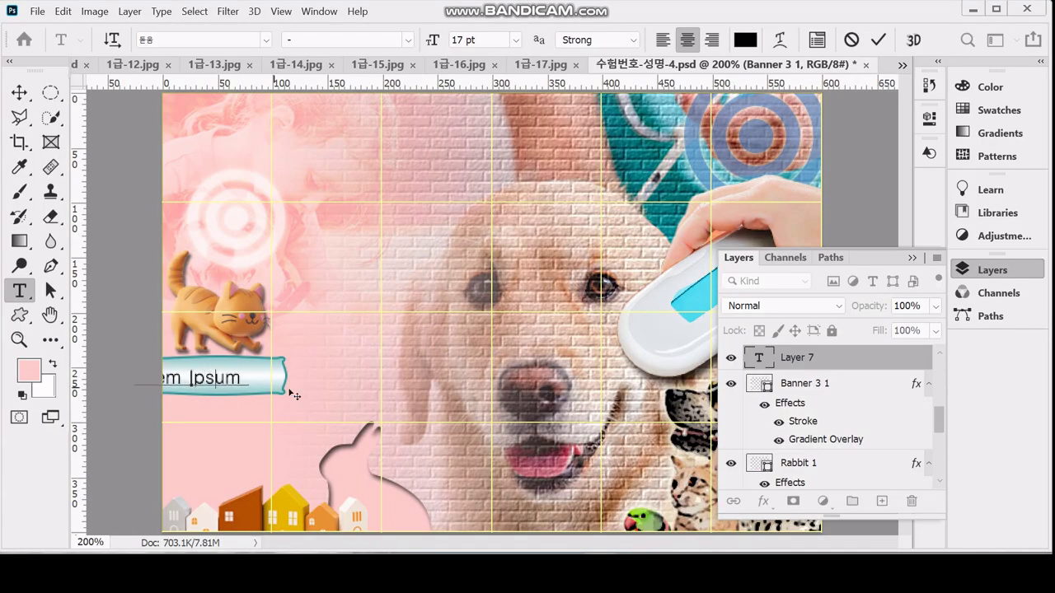
left_click_drag(297, 389, 303, 387)
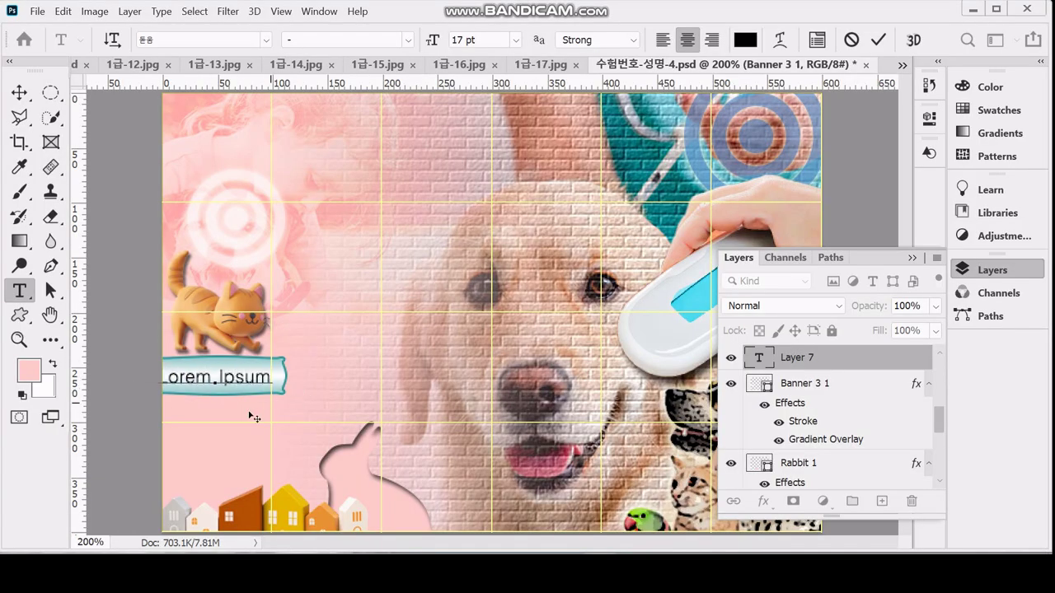
left_click(216, 381)
left_click(745, 39)
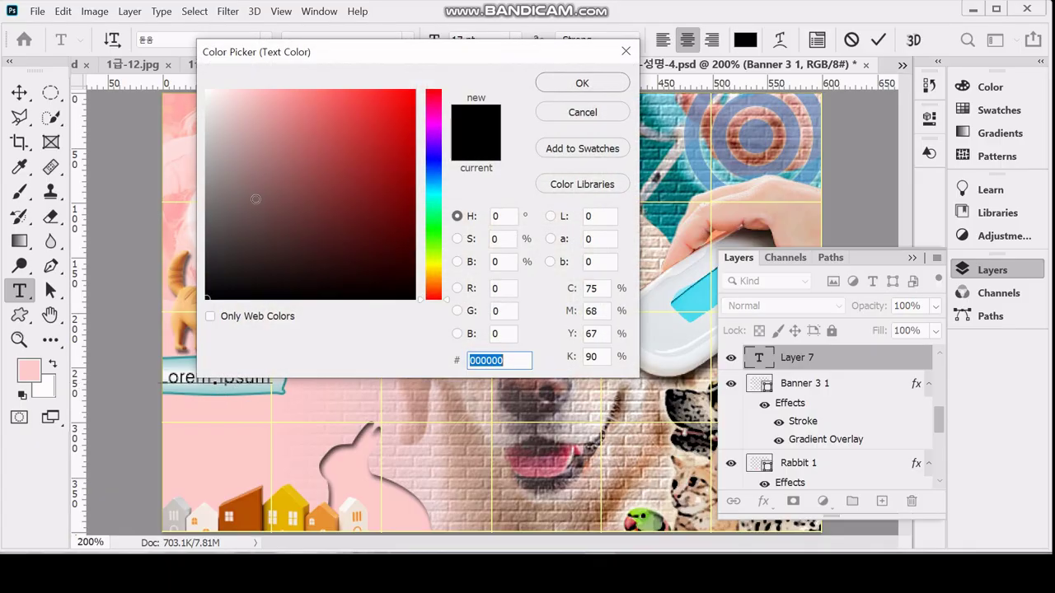
left_click(581, 83)
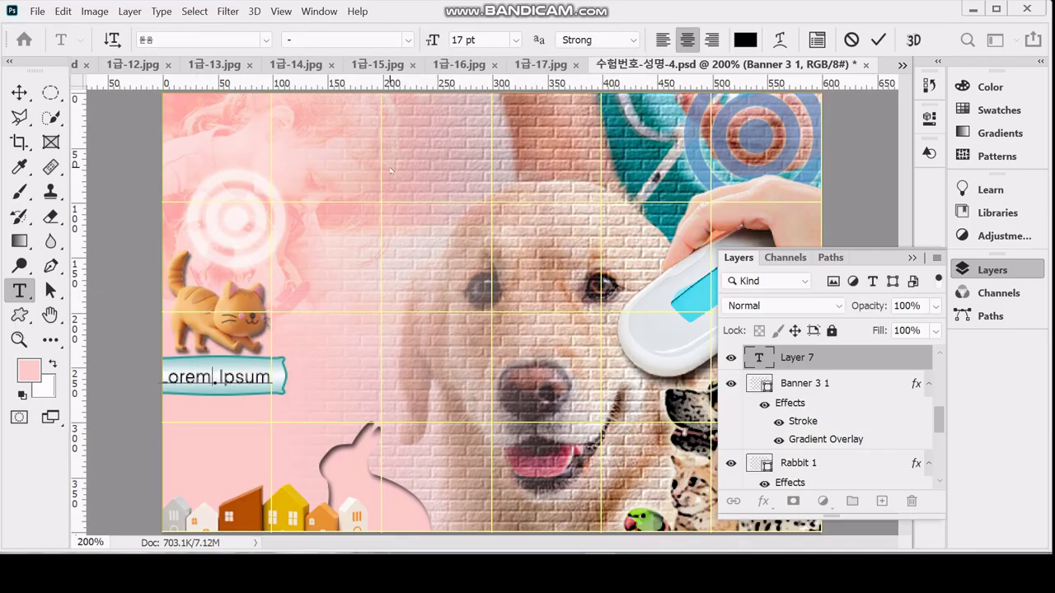
Replace the placeholder text on the banner with 등록방법 and commit it
type("등록")
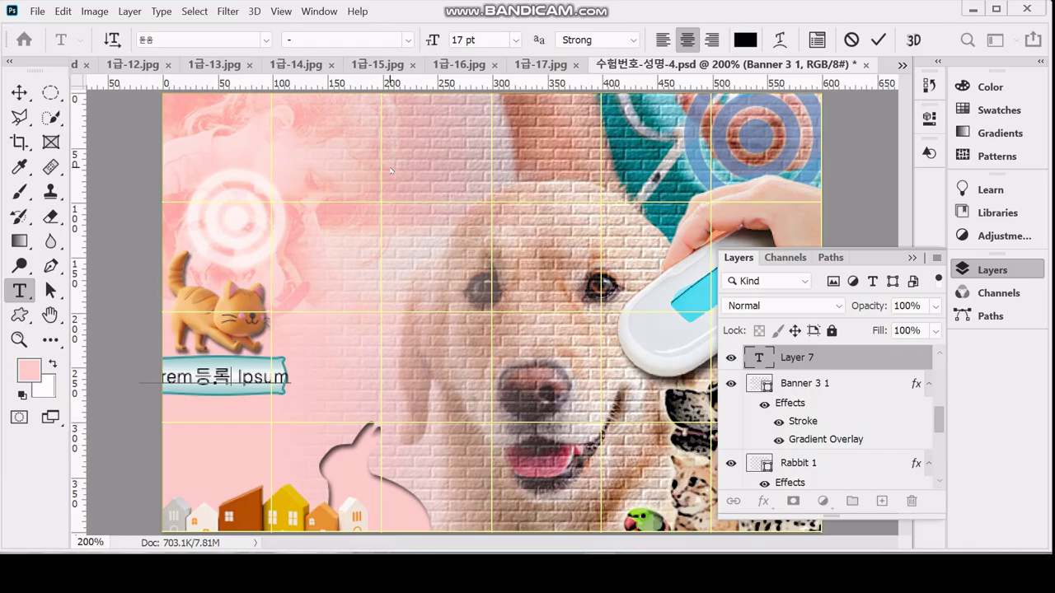
key("ctrl+a")
type("등")
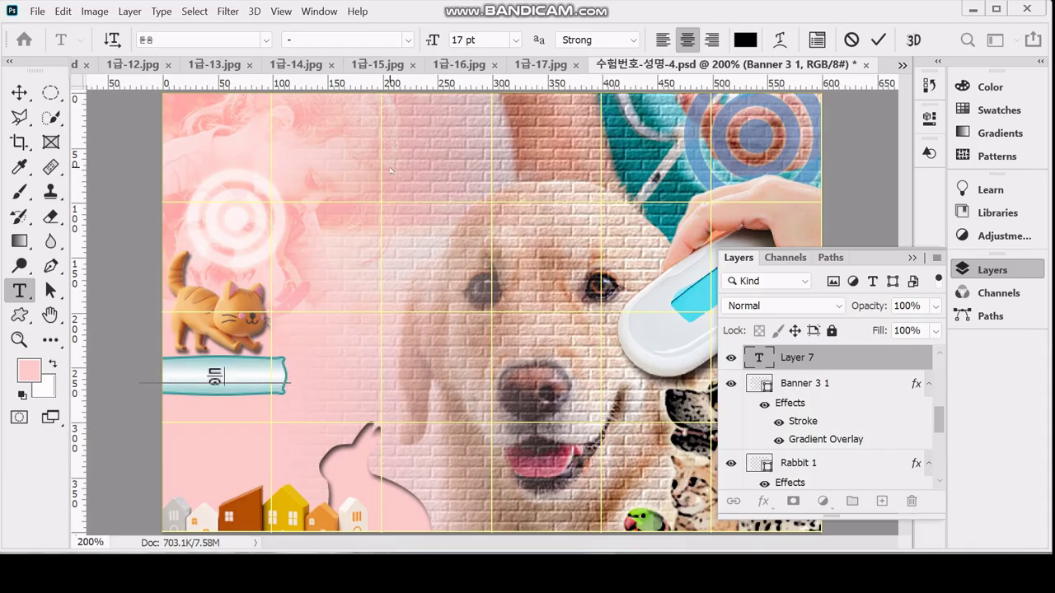
type("록방버")
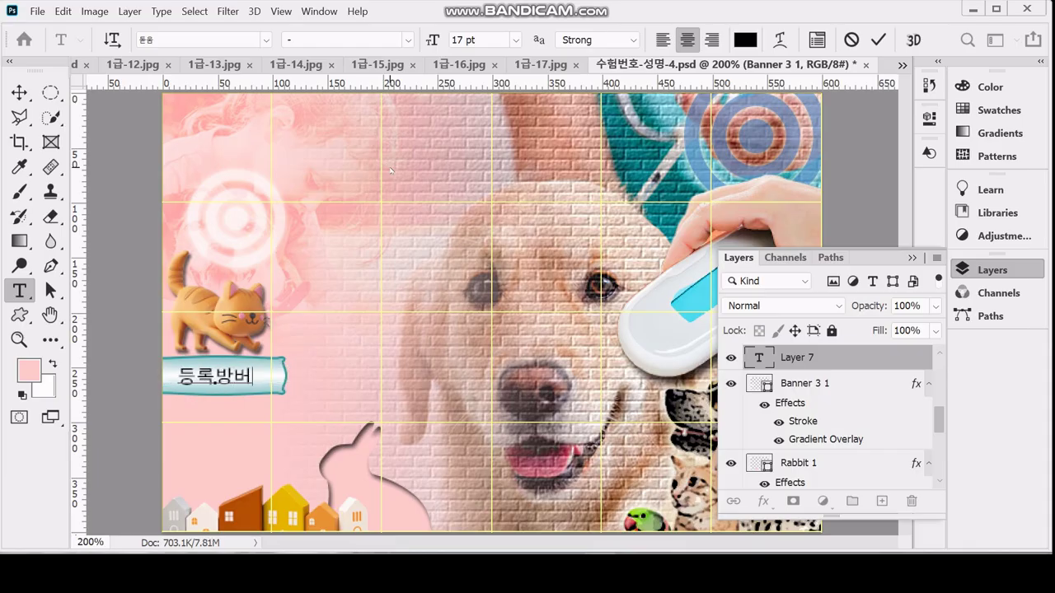
type("ㅂ")
key("ctrl+Return")
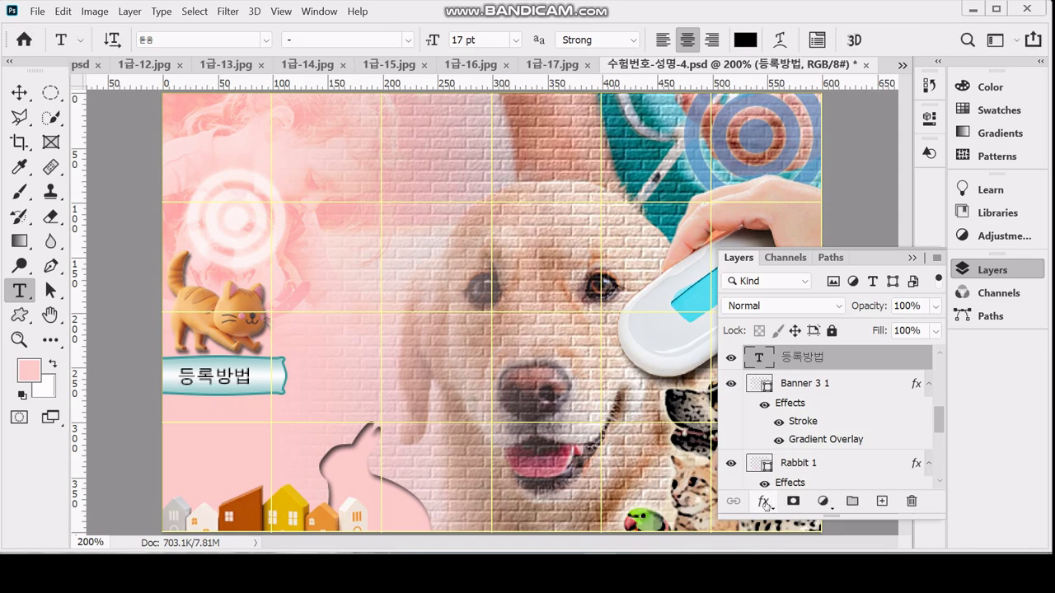
Add a 2 px outside Stroke in colour #ffffff to the 등록방법 text layer
left_click(764, 504)
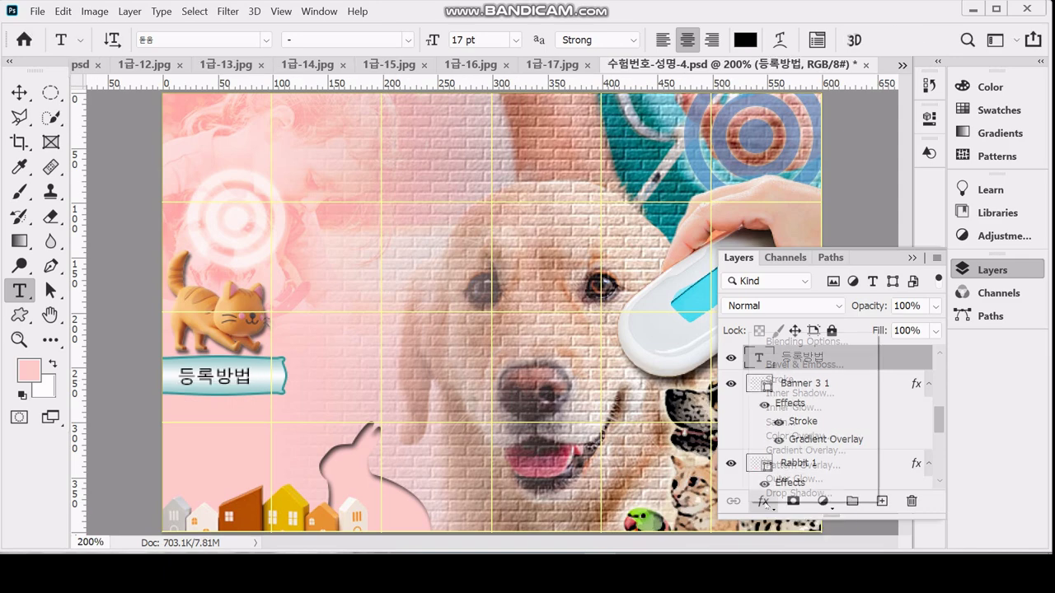
left_click(801, 380)
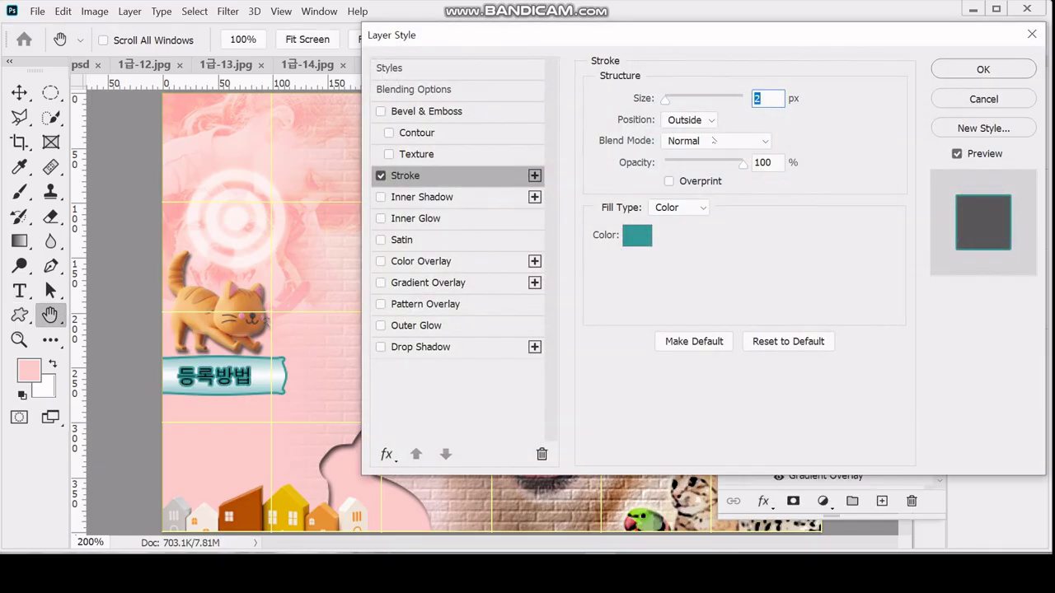
left_click(635, 241)
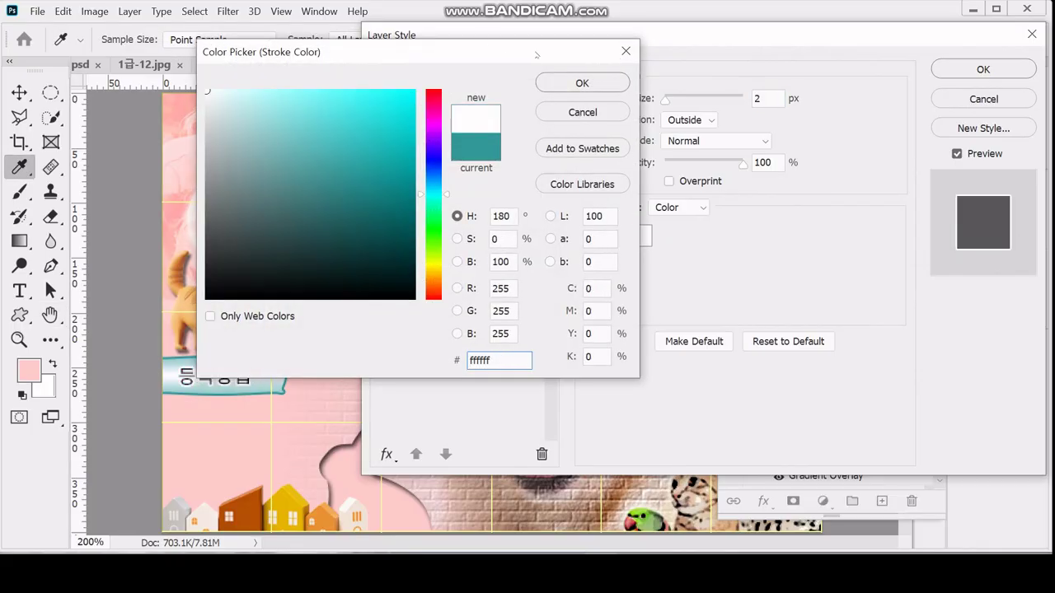
left_click(567, 84)
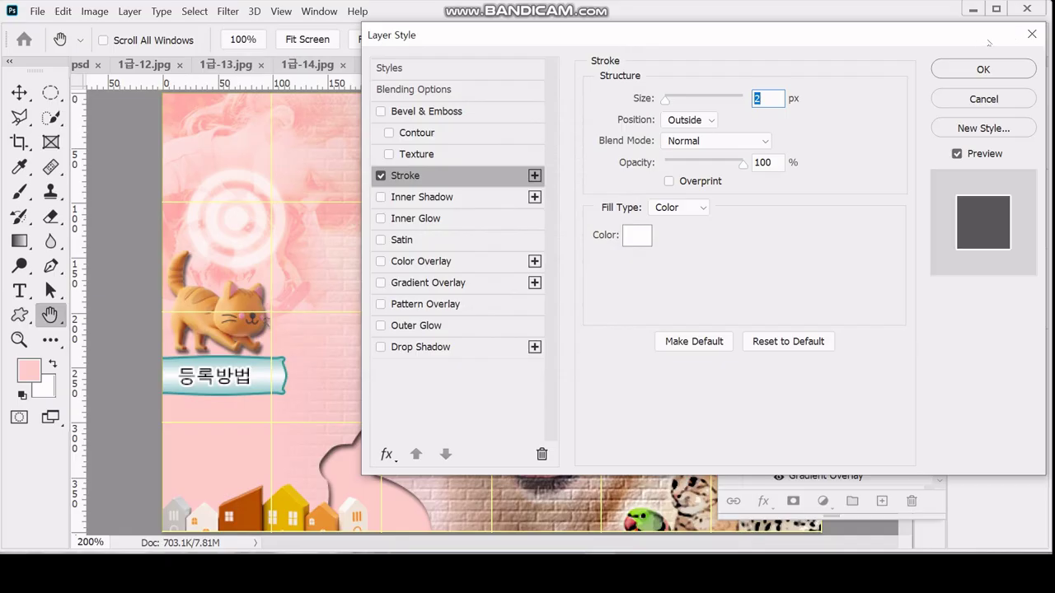
left_click(998, 74)
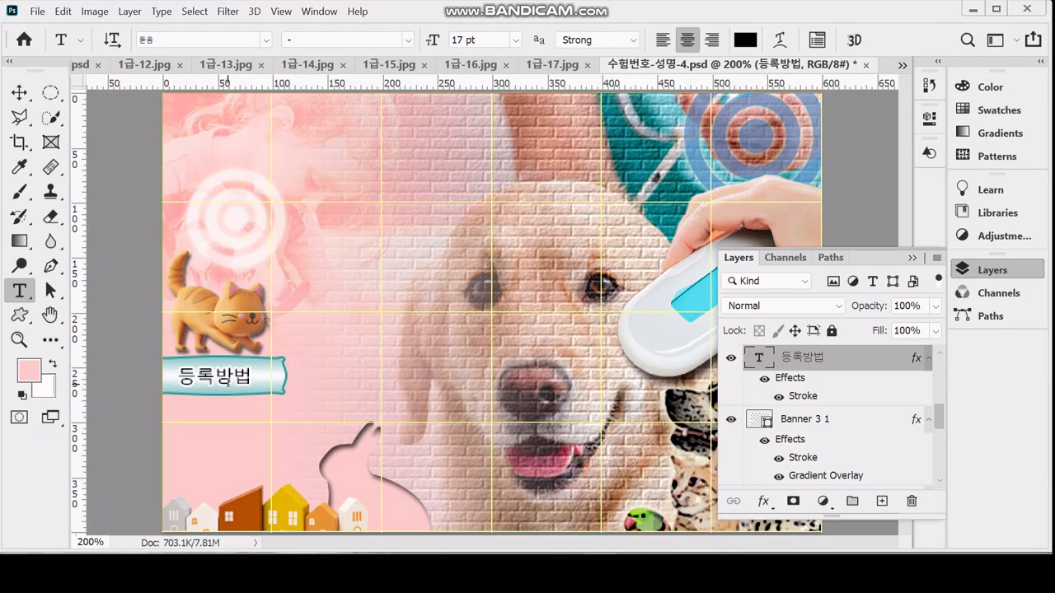
Select the 등록방법 text and banner layers together and align them by vertical centres and by top edges
left_click(791, 420, "shift")
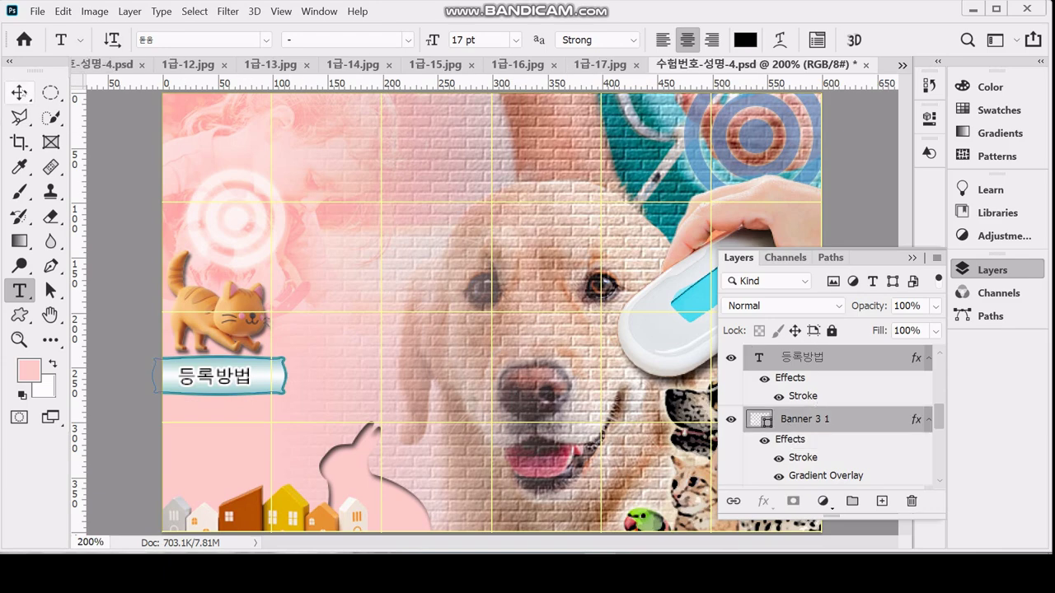
left_click(19, 92)
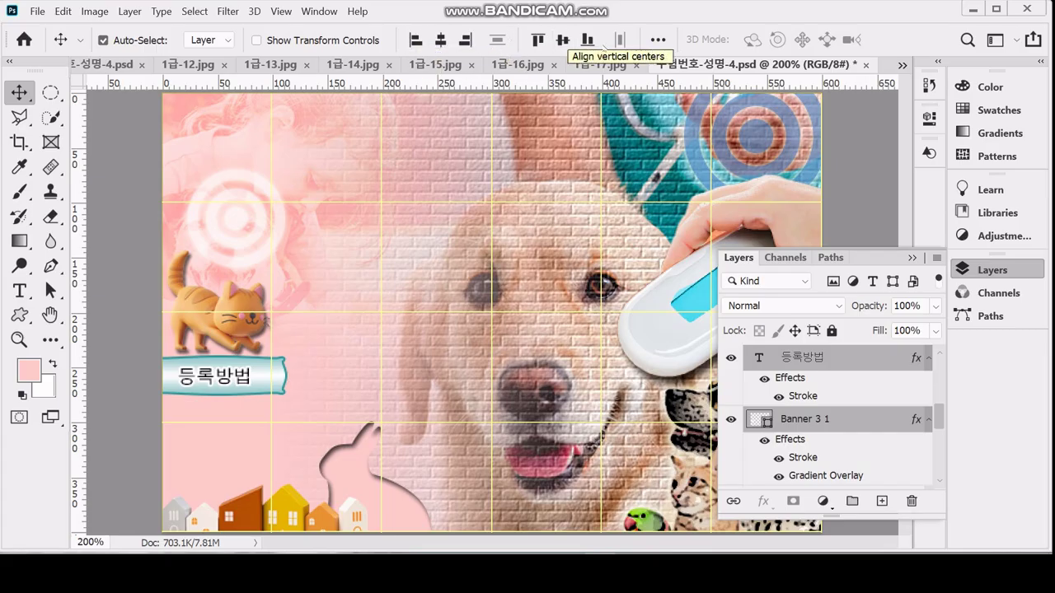
left_click(566, 45)
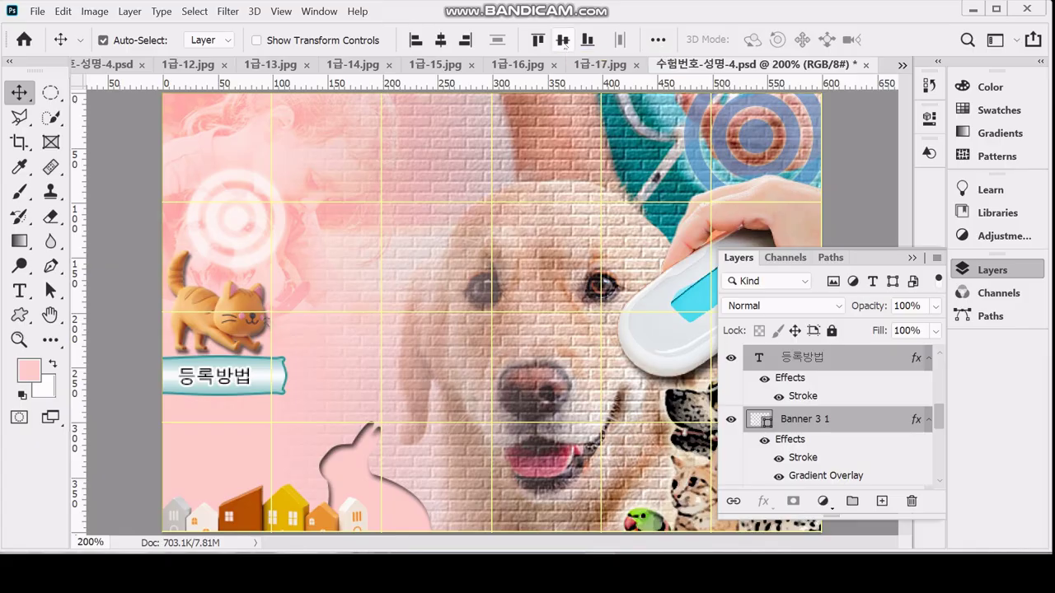
left_click(537, 41)
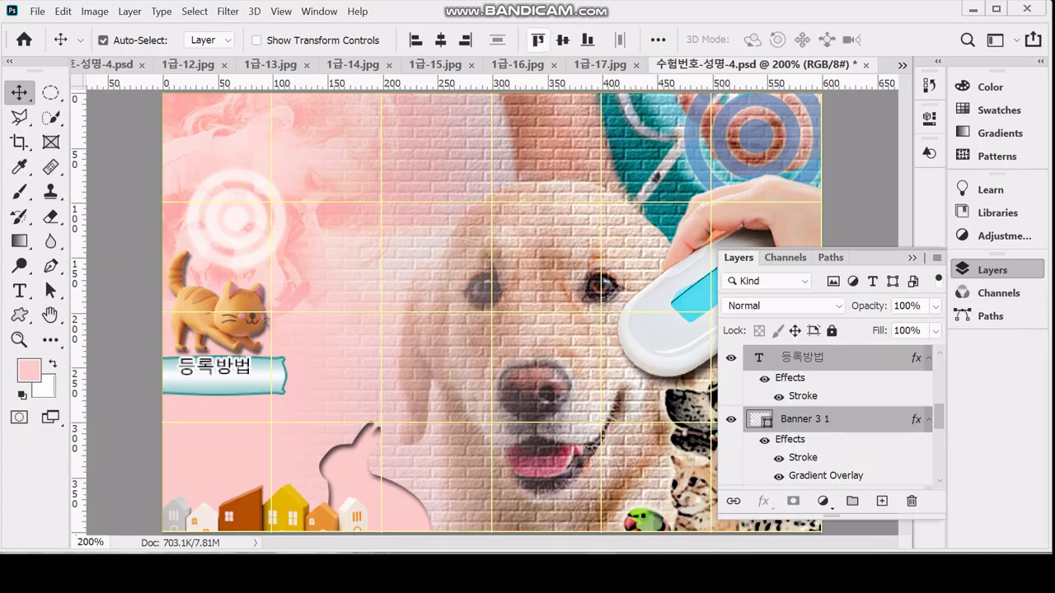
Align the 등록방법 text and its banner by their vertical centres
left_click(563, 39)
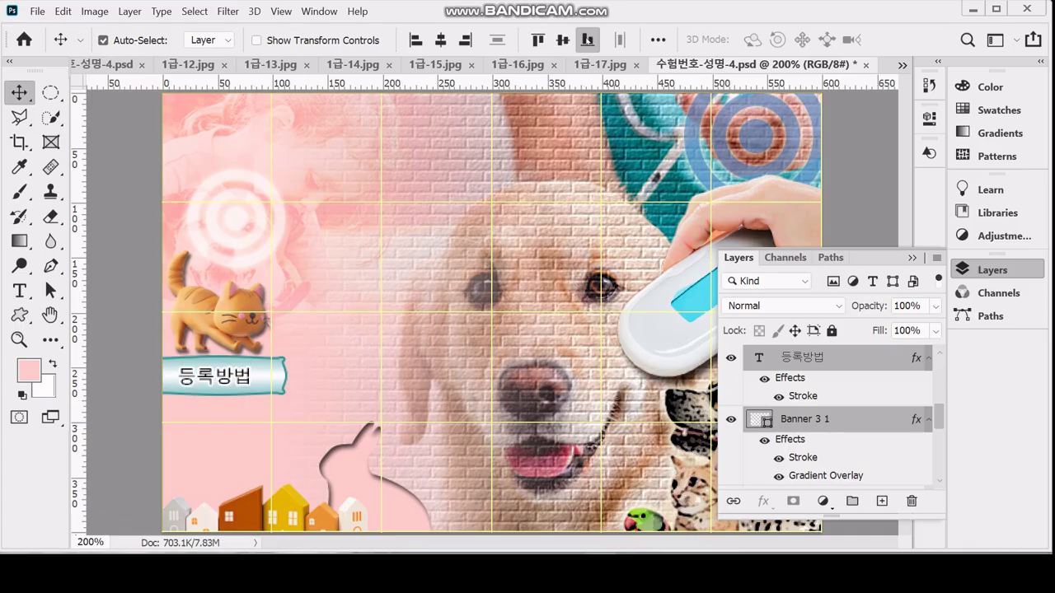
left_click(588, 40)
left_click(563, 39)
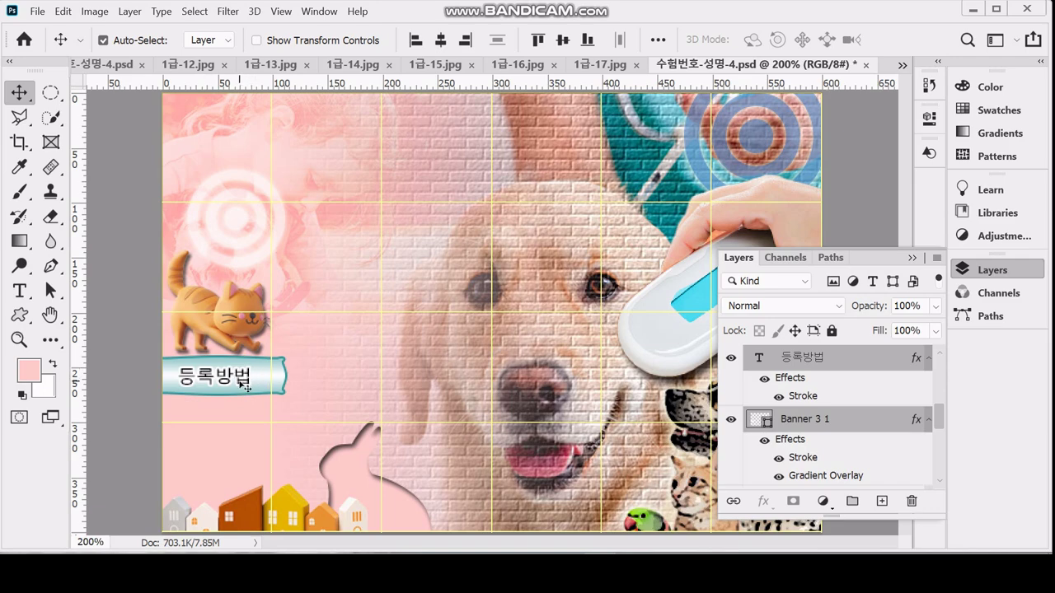
Nudge the 등록방법 text and banner together slightly upwards so the banner sits directly beneath the cat's feet
key("ctrl")
key("ctrl")
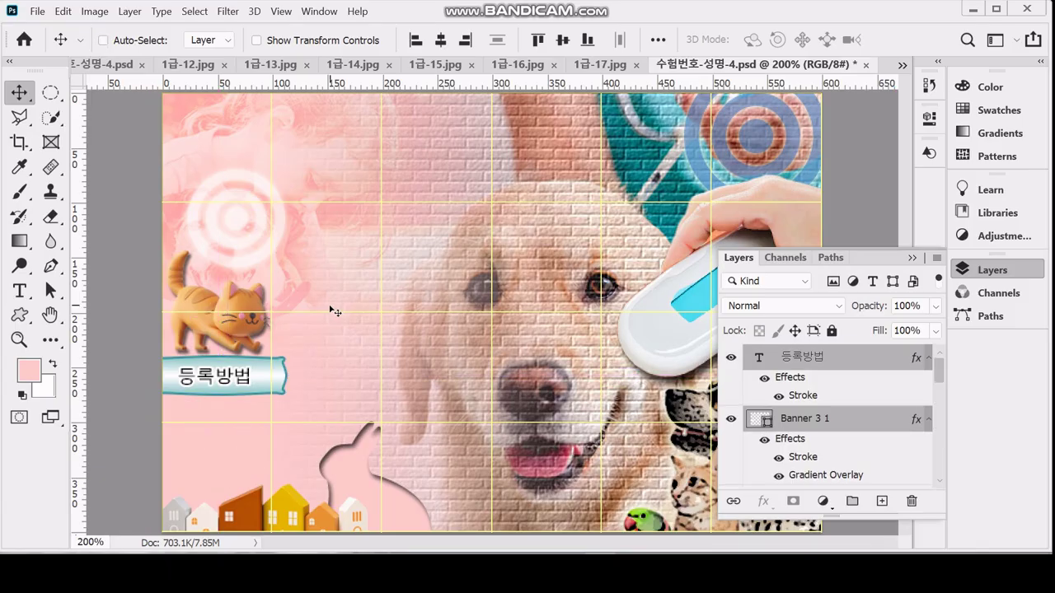
key("Up")
key("Up")
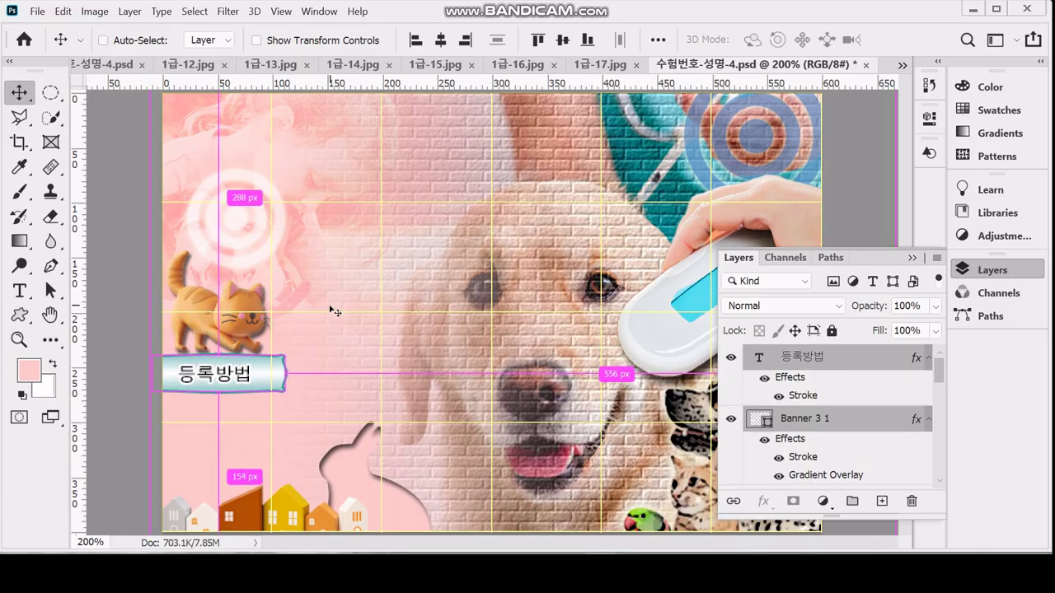
key("Up")
key("Up")
key("Up")
key("Up")
key("Up")
key("Up")
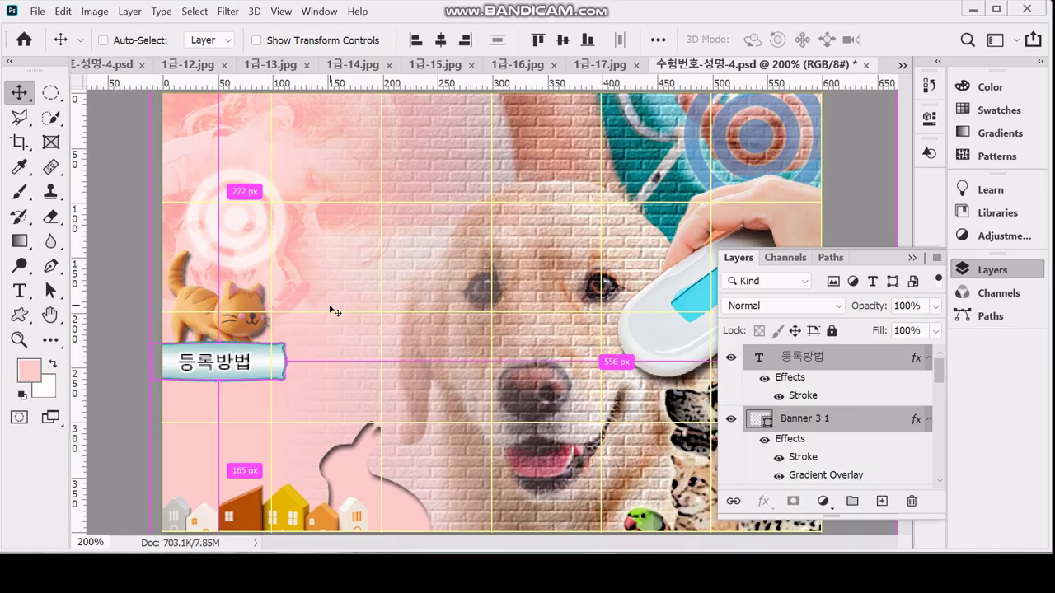
key("Down")
key("Down")
key("Down")
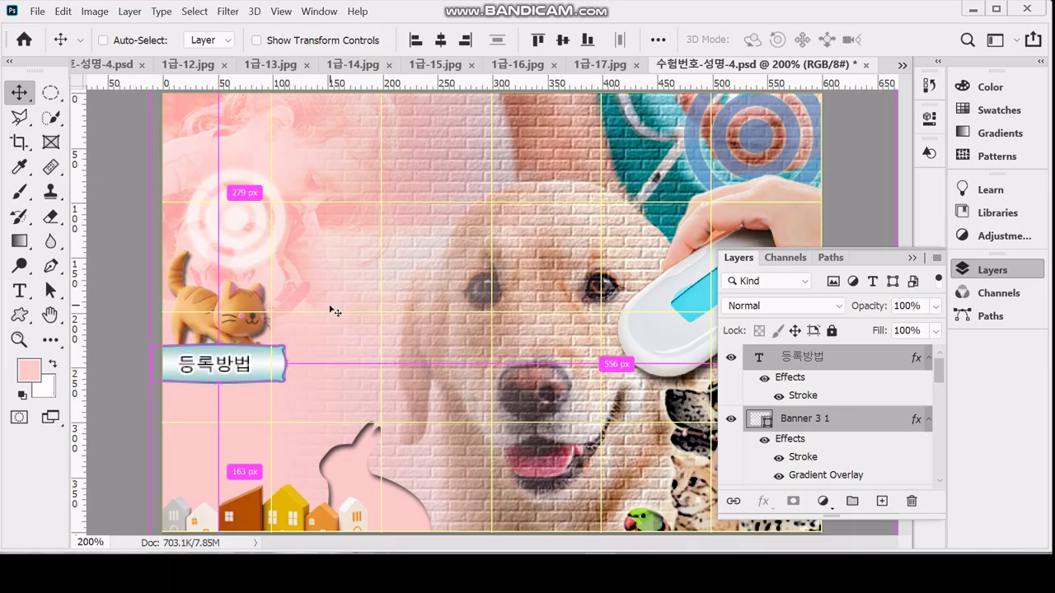
key("ctrl")
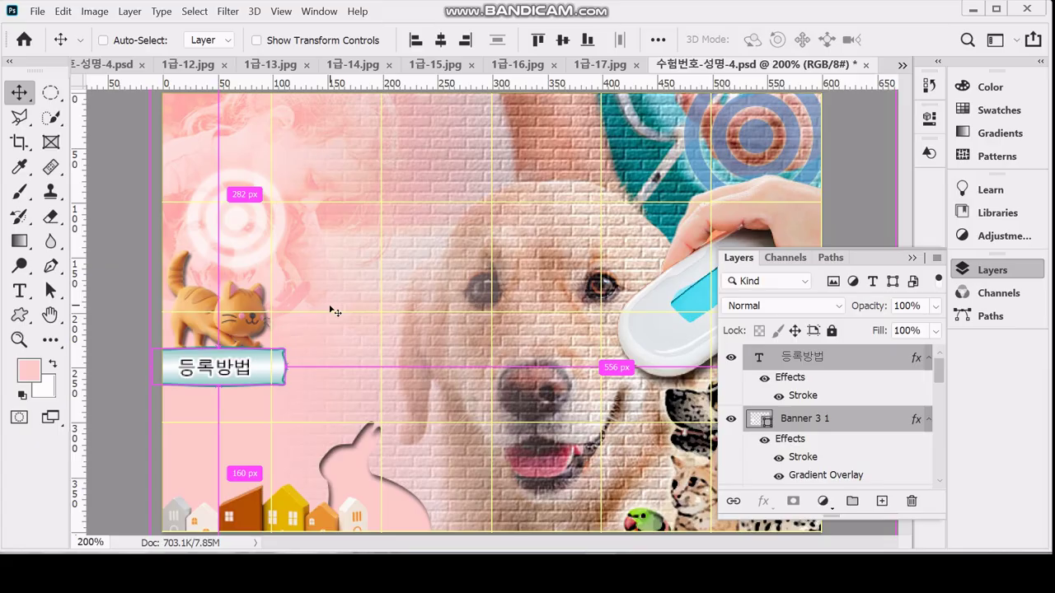
key("Down")
key("ctrl")
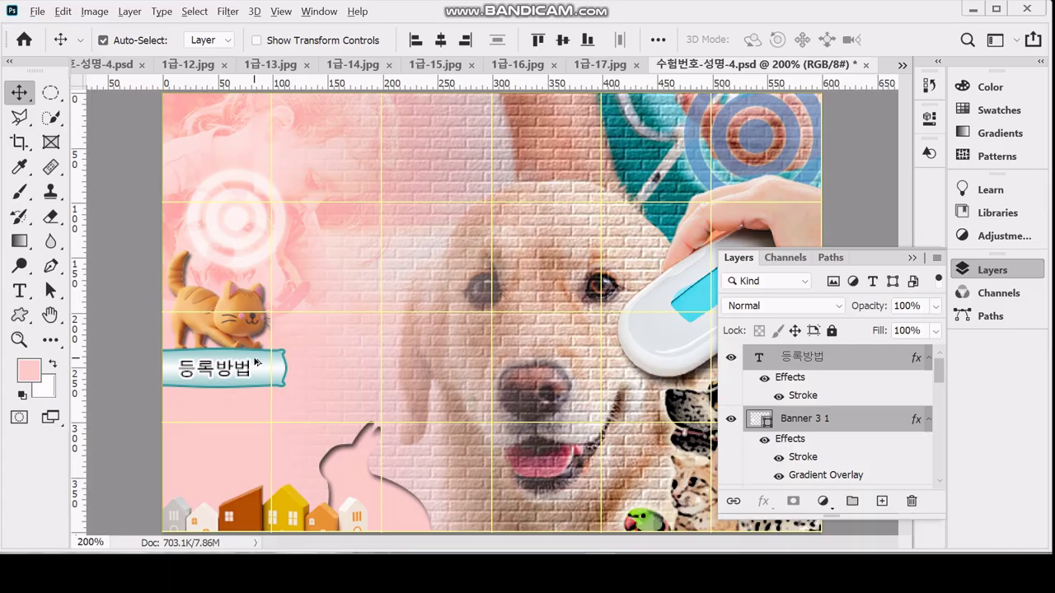
Duplicate the banner with its text twice straight down, about 40 px apart, and nudge the lowest copy down to even the gaps
left_click_drag(256, 362, 256, 405)
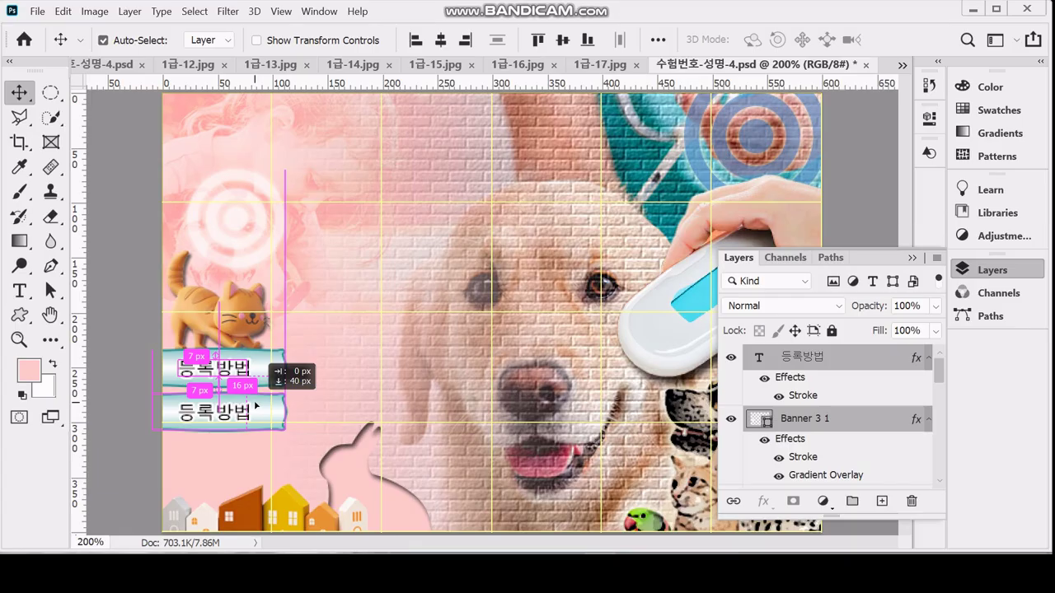
left_click_drag(256, 405, 260, 448)
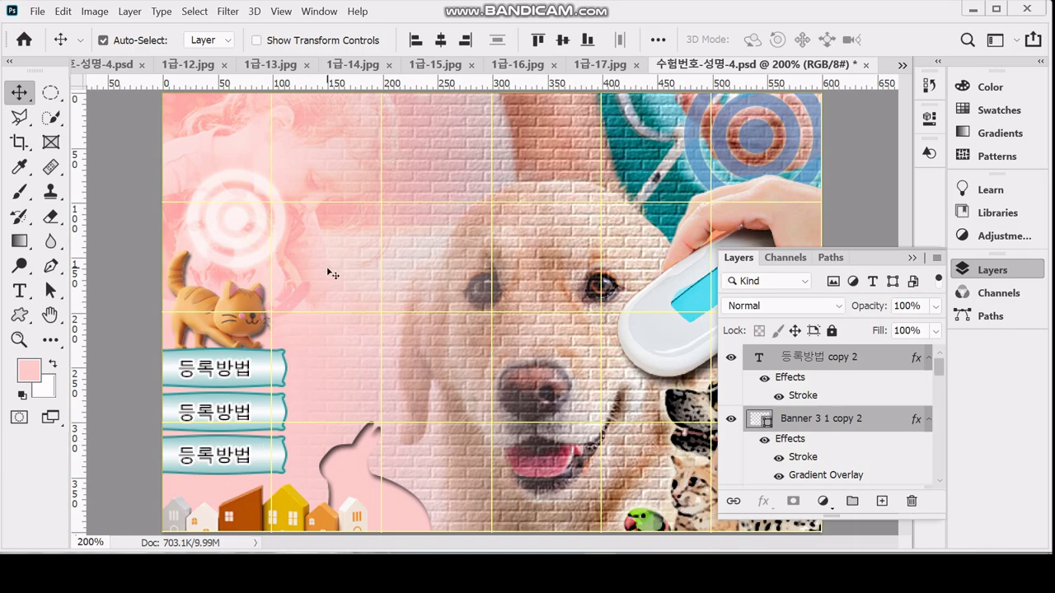
key("ctrl")
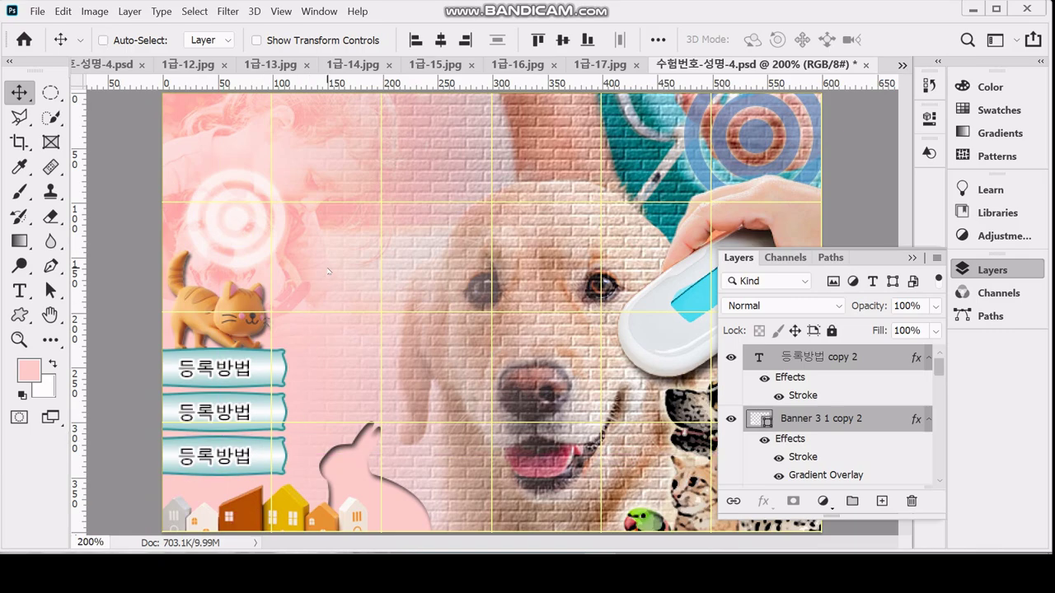
key("ctrl")
key("Down")
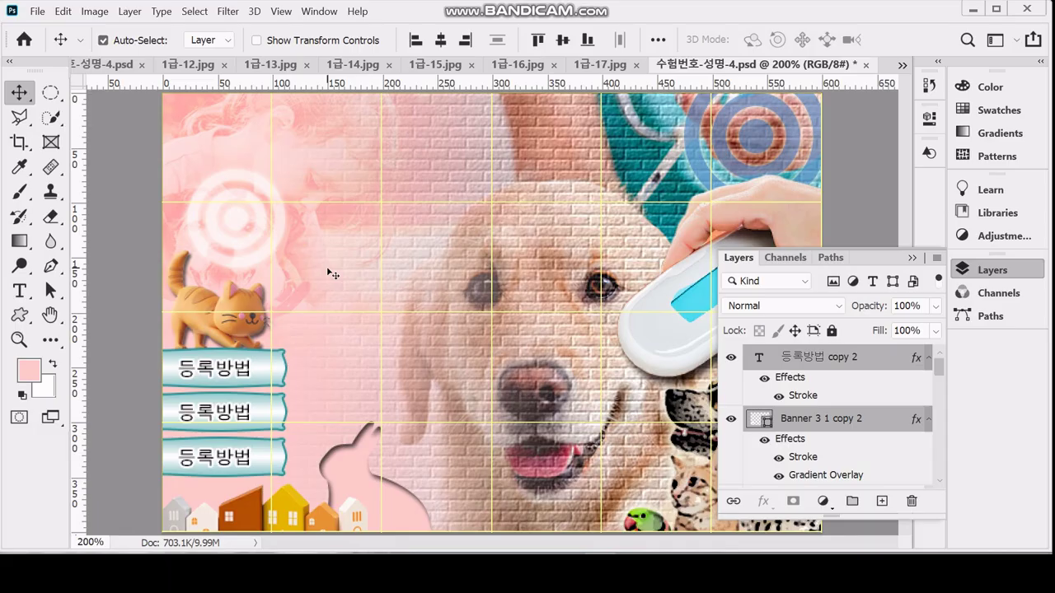
key("Down")
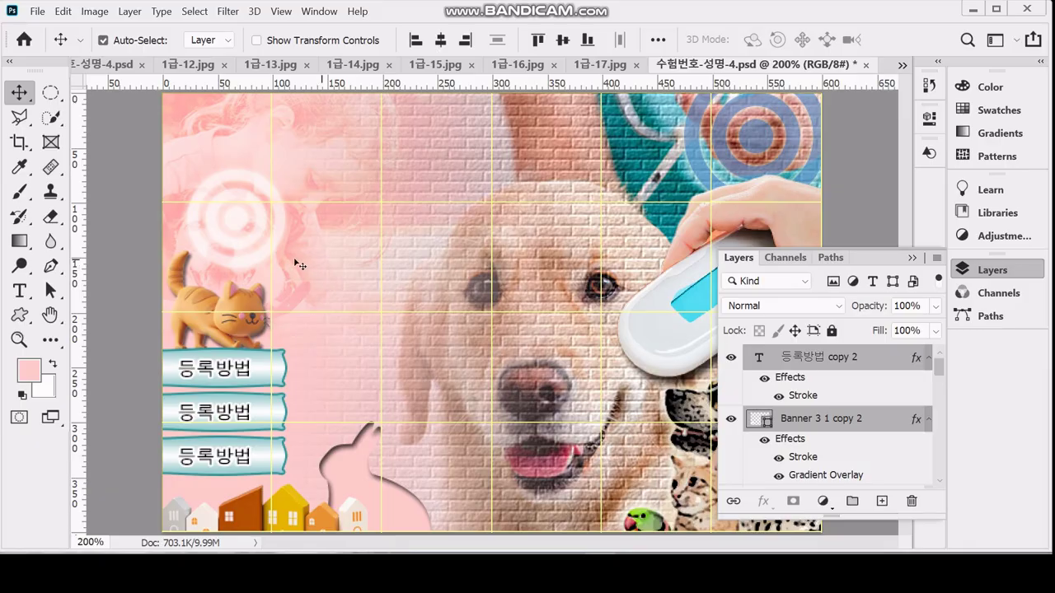
Replace the middle banner's text with 이벤트 and commit it
double_click(230, 413)
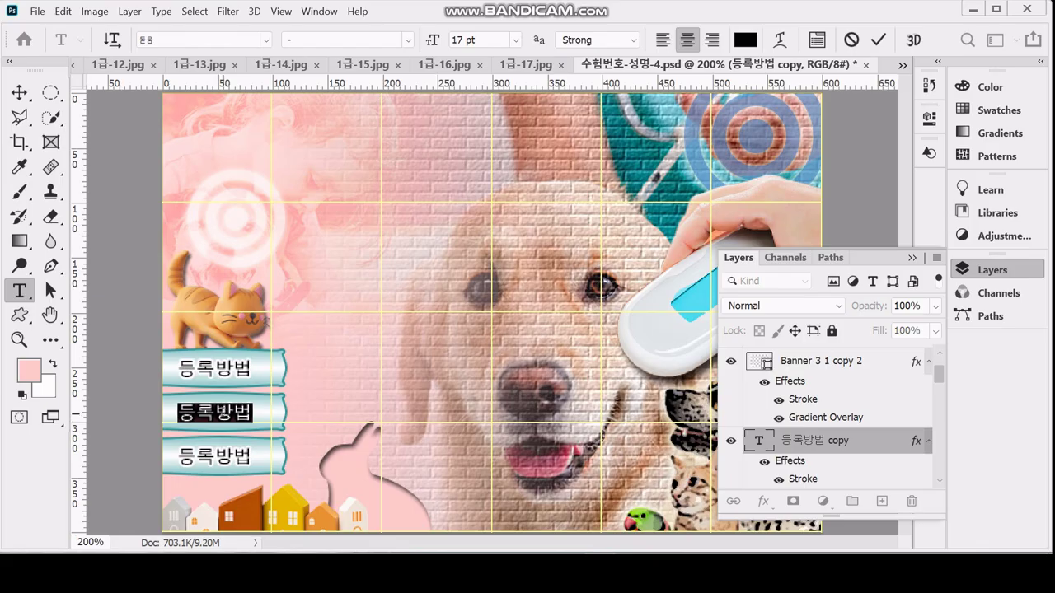
type("이")
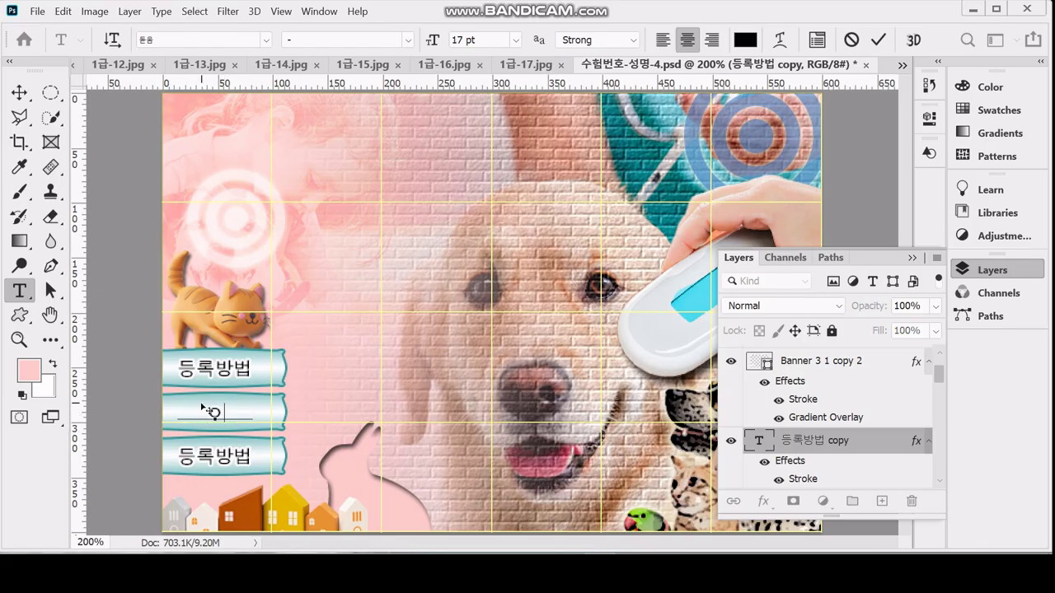
type("벤트")
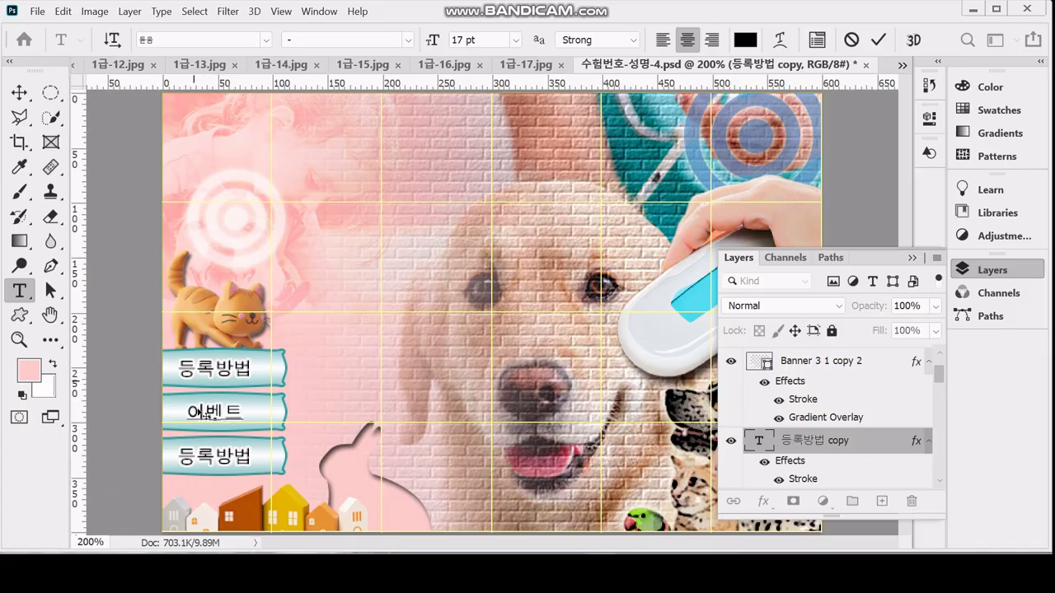
left_click(227, 448)
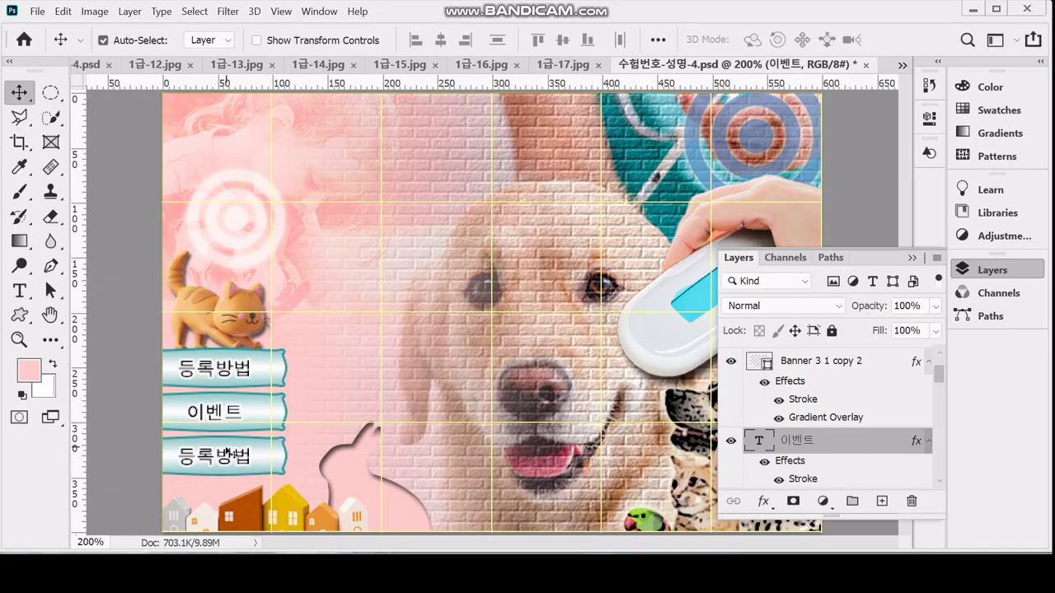
Change the lowest banner's text to 등록혜택, commit it and return to the Move tool
double_click(234, 459)
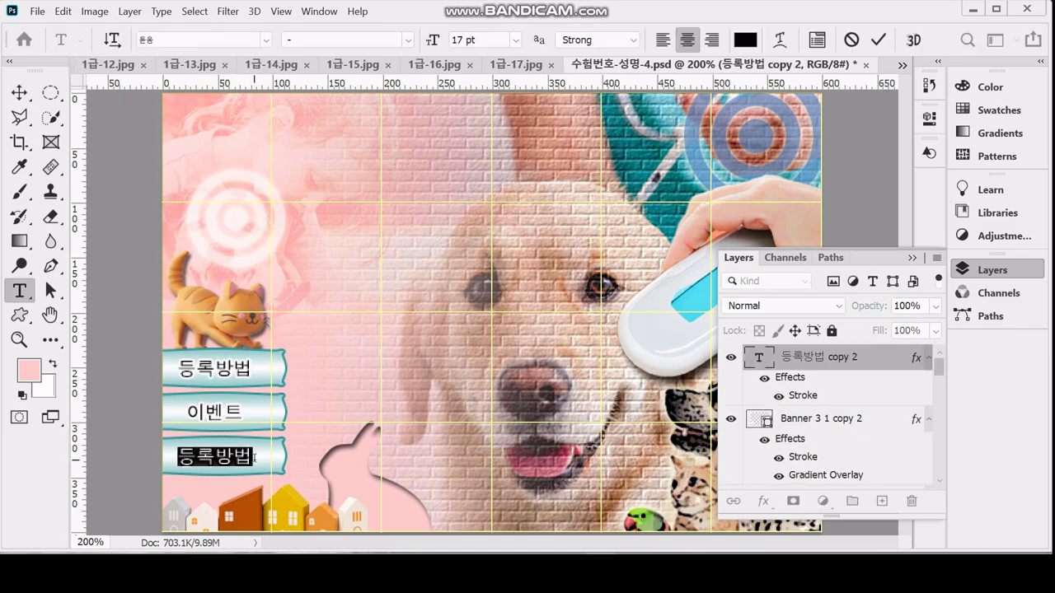
left_click(253, 459)
key("BackSpace")
key("BackSpace")
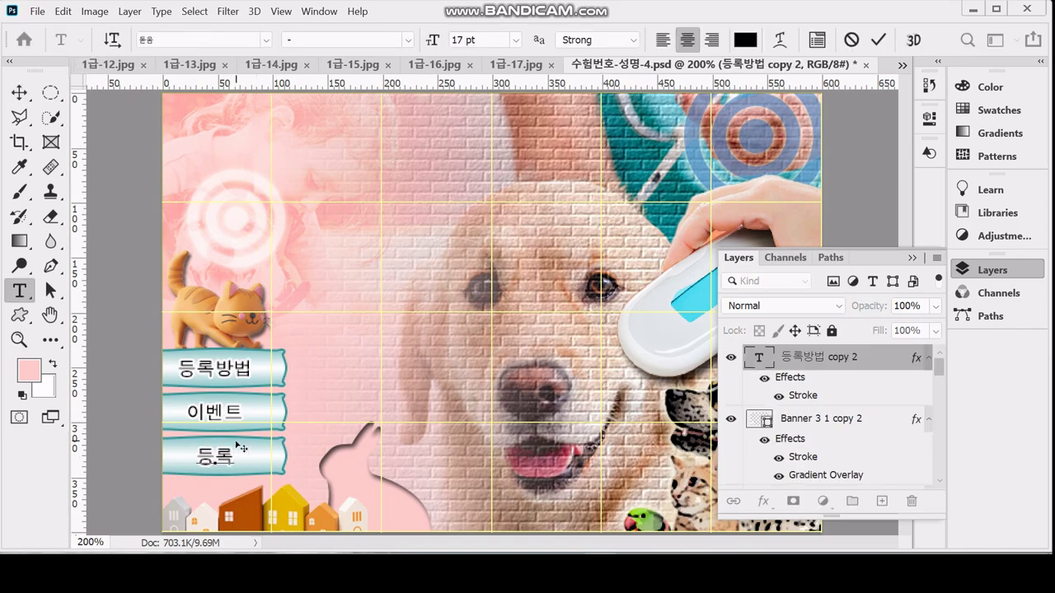
type("혜택")
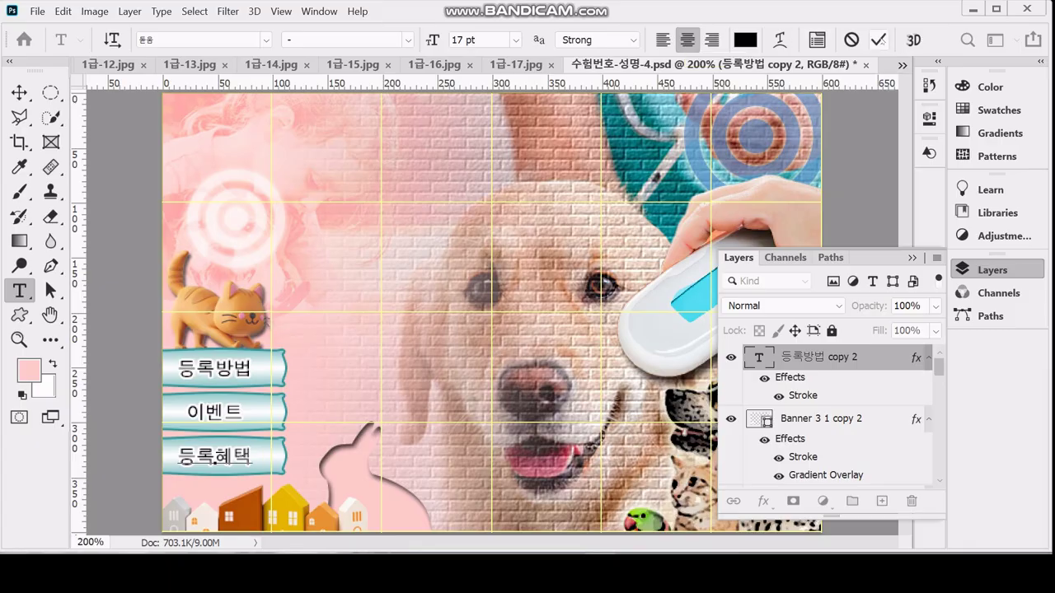
left_click(879, 40)
key("v")
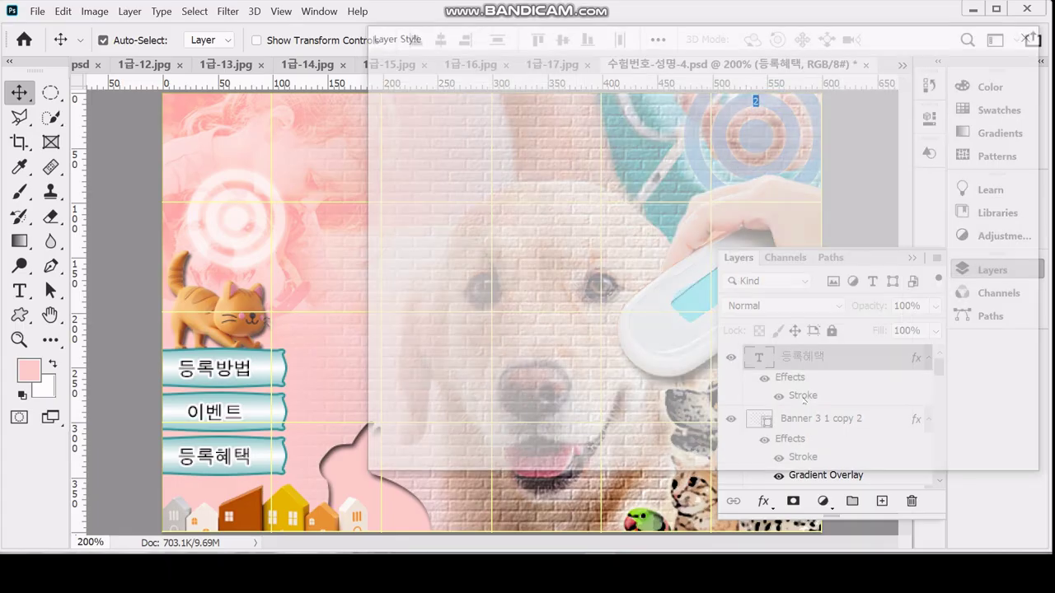
Open the Stroke effect settings of the 등록혜택 text layer
double_click(804, 397)
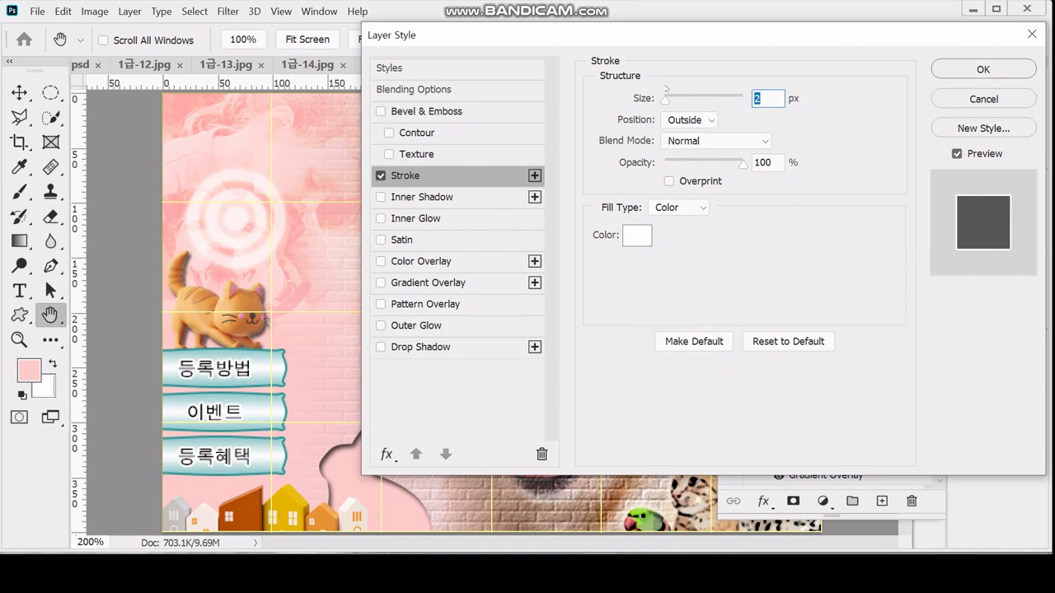
left_click(637, 237)
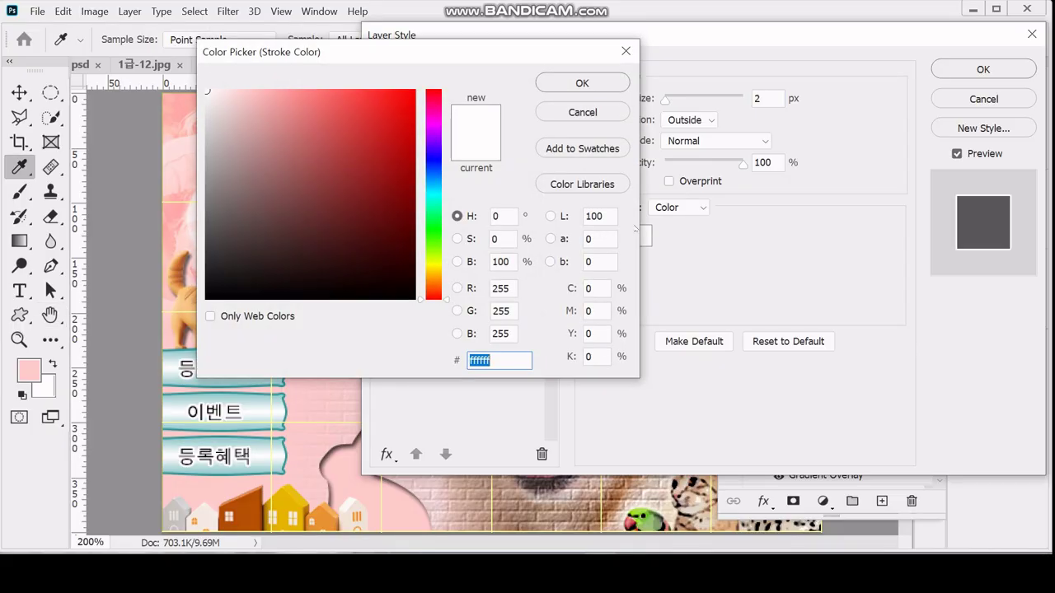
key("BackSpace")
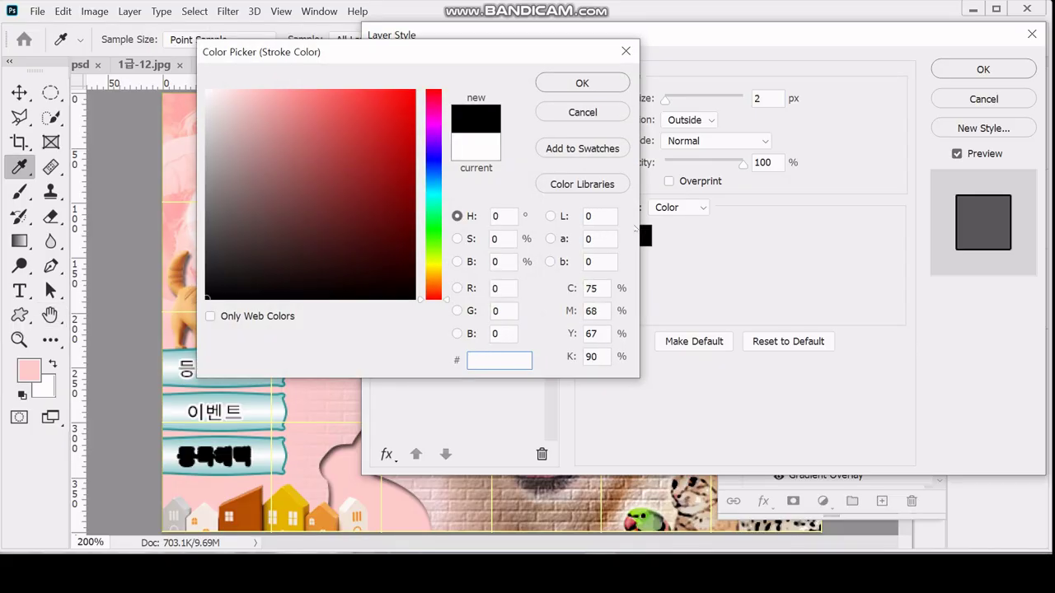
type("fcc")
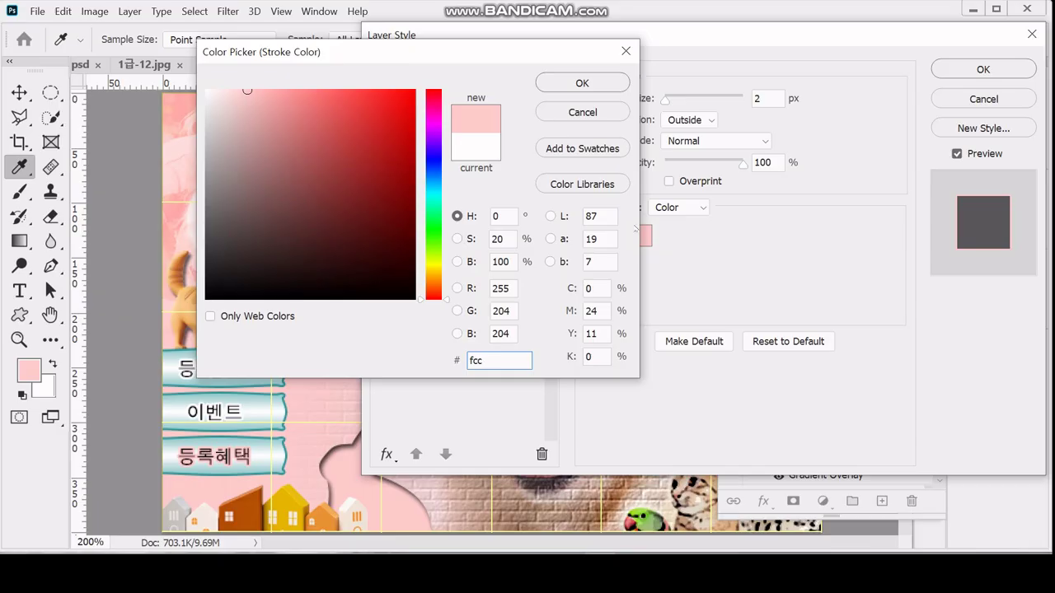
key("space")
key("Return")
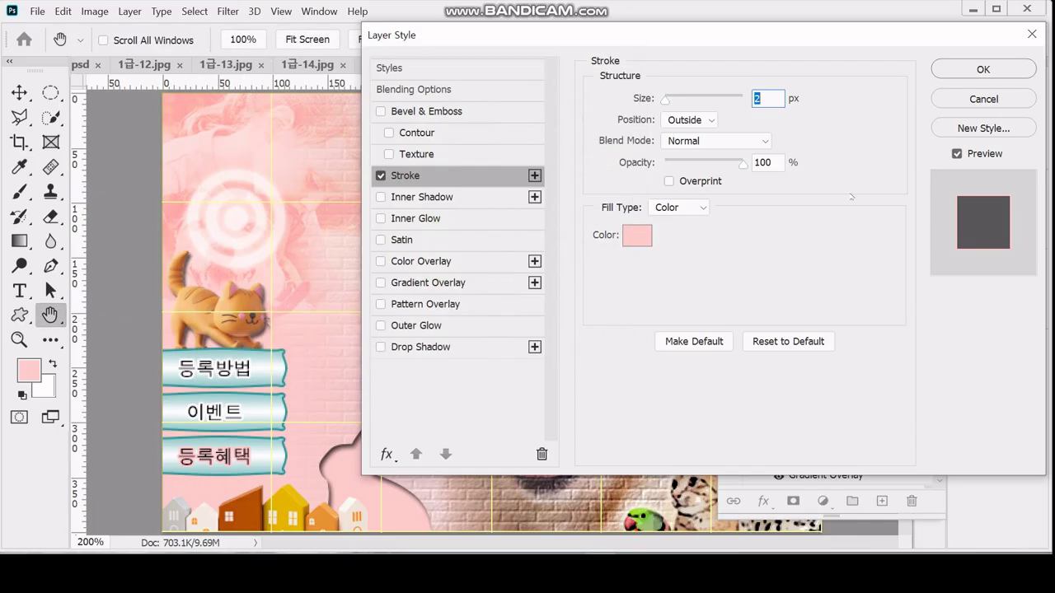
left_click(983, 99)
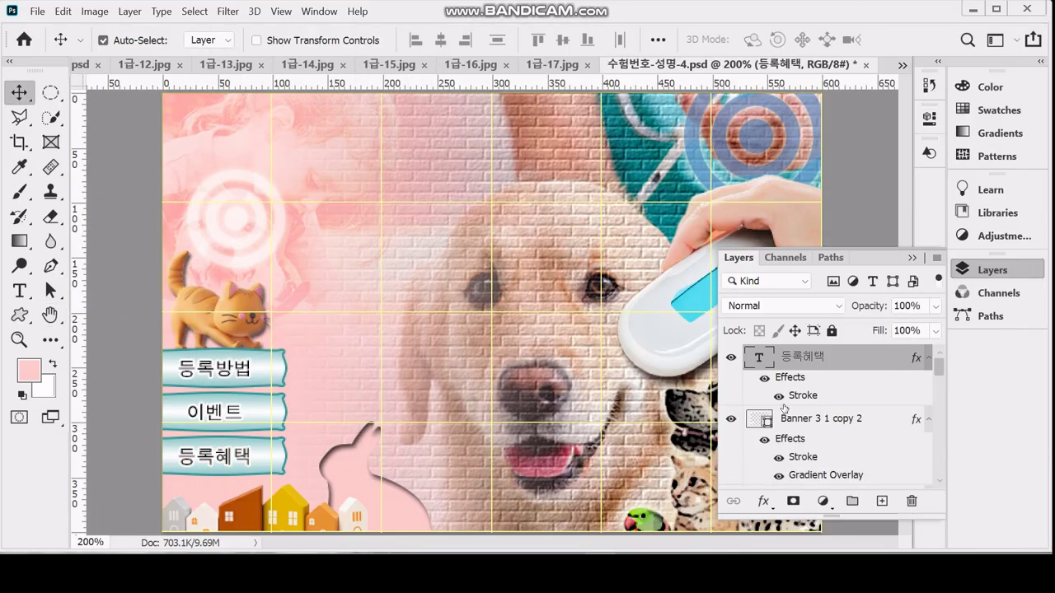
Set the stroke color of the 이벤트 menu button text to #fcc and save the document
left_click(234, 414)
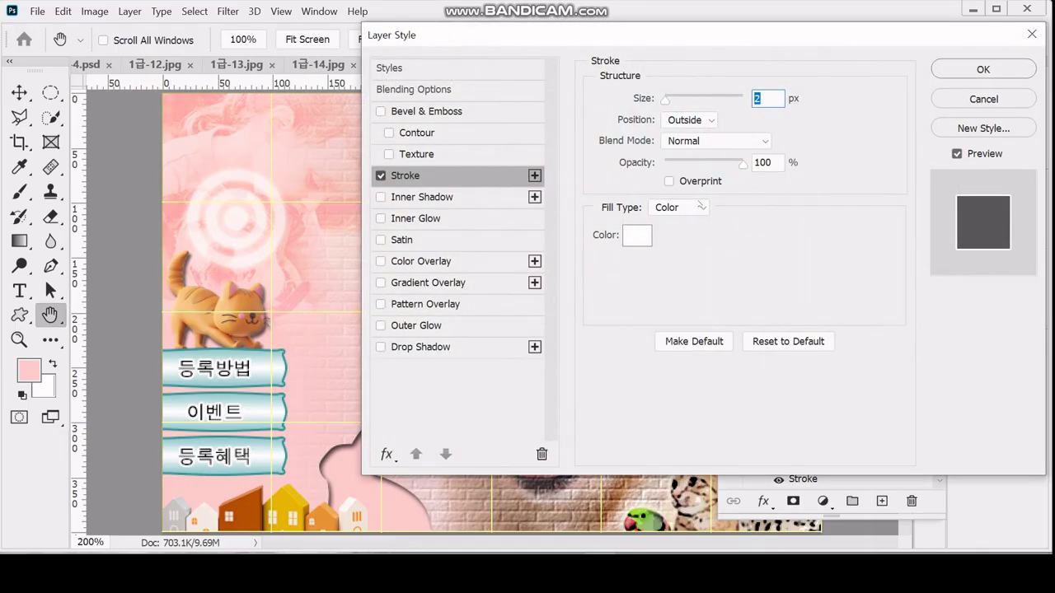
left_click(637, 237)
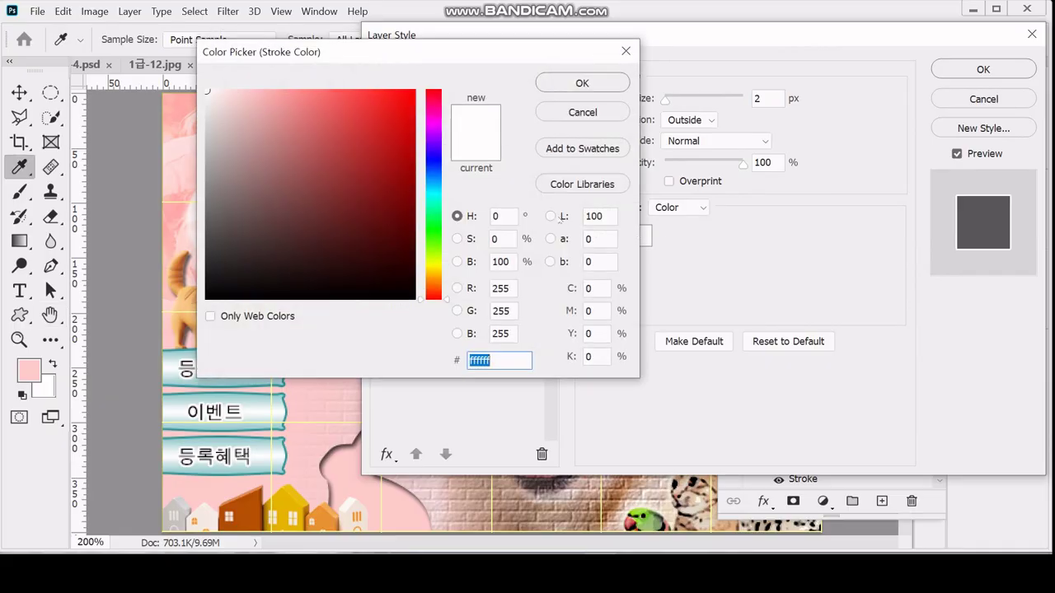
type("fcc")
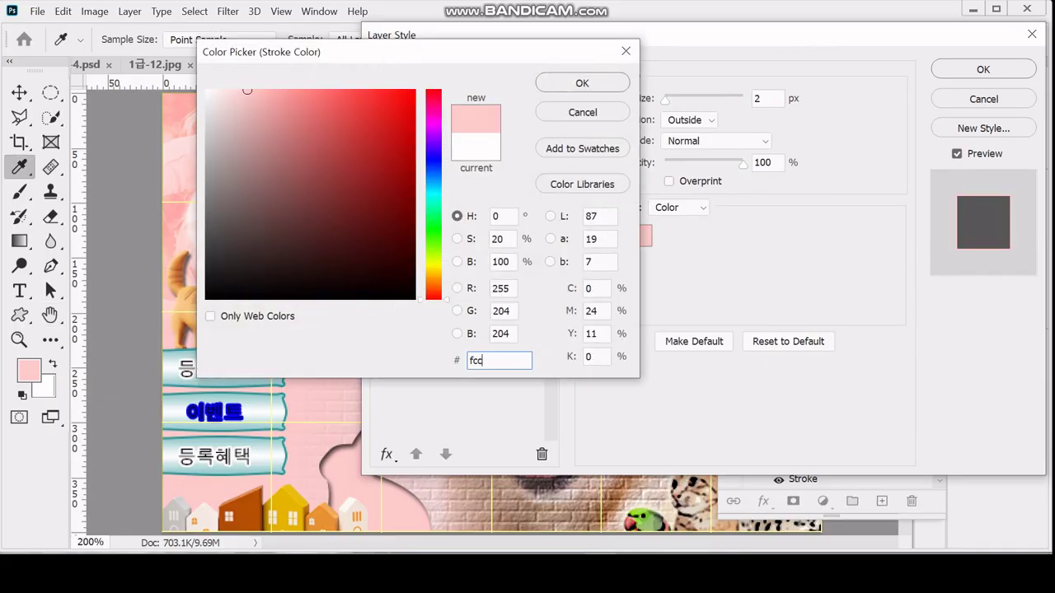
key("Return")
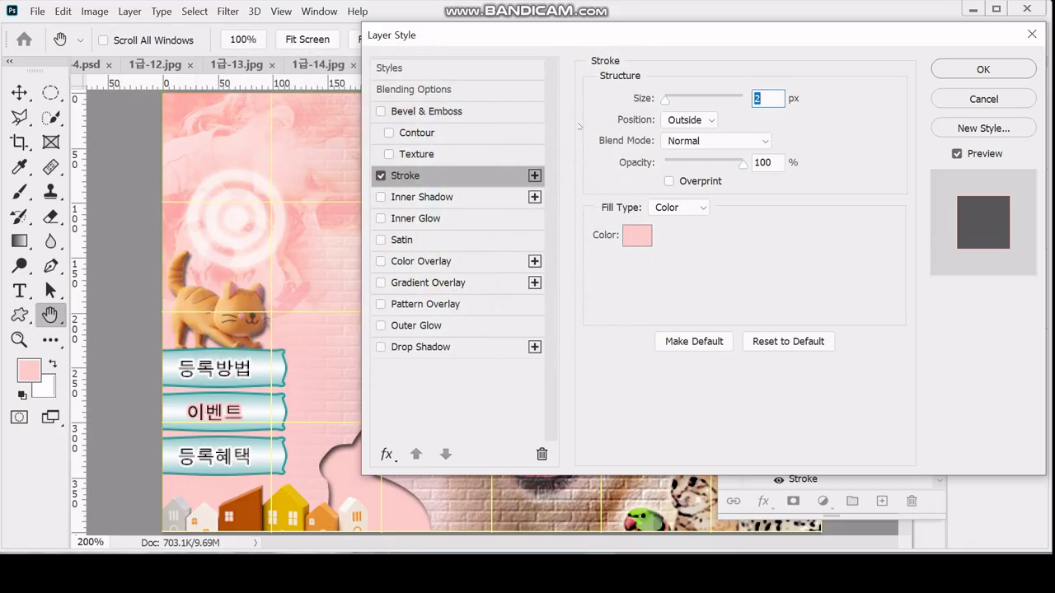
left_click(975, 73)
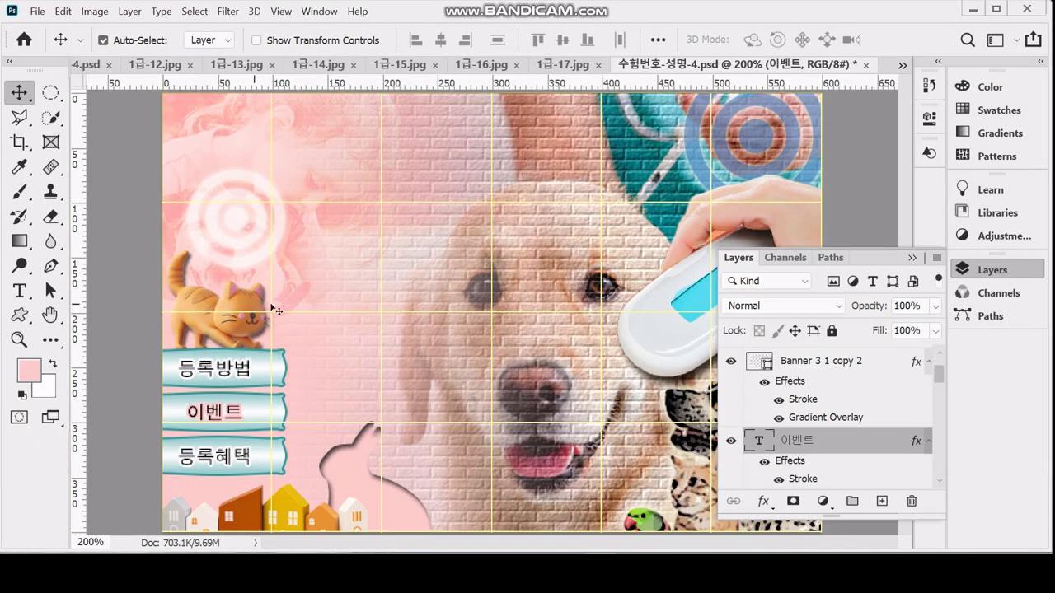
key("ctrl")
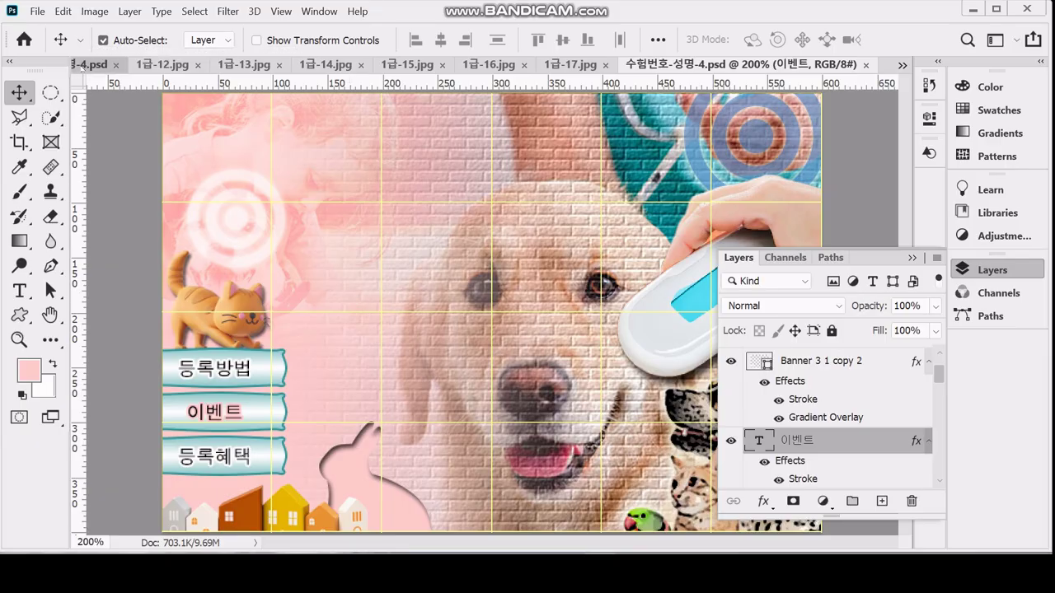
Examine how the syringe in the finished reference document is built, checking its path 1, path 2, path 3 and clipped pattern layers
left_click(92, 64)
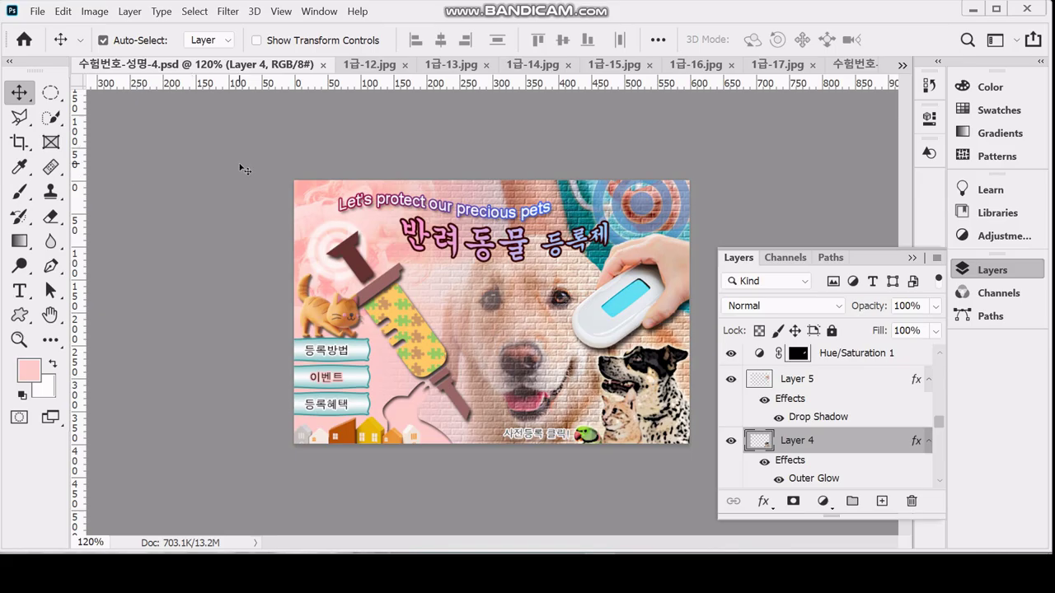
left_click(347, 251)
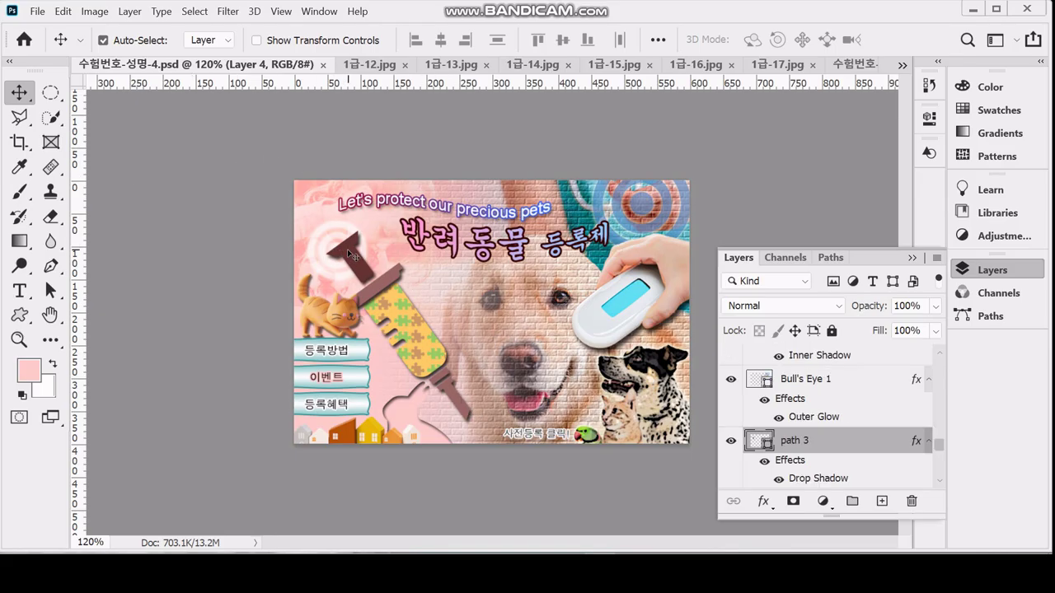
left_click(416, 328)
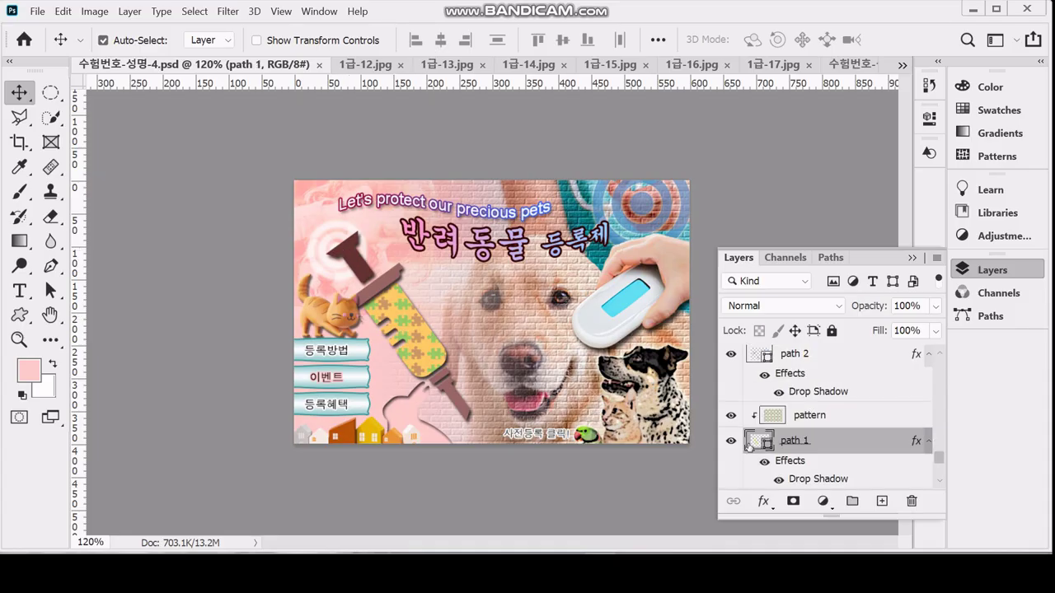
left_click(730, 416)
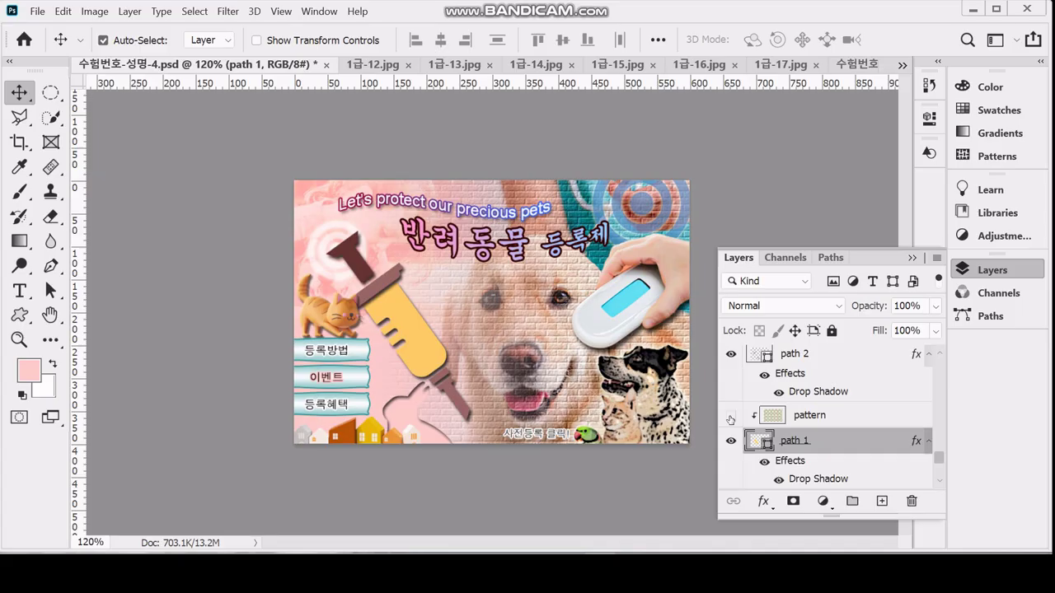
left_click(730, 416)
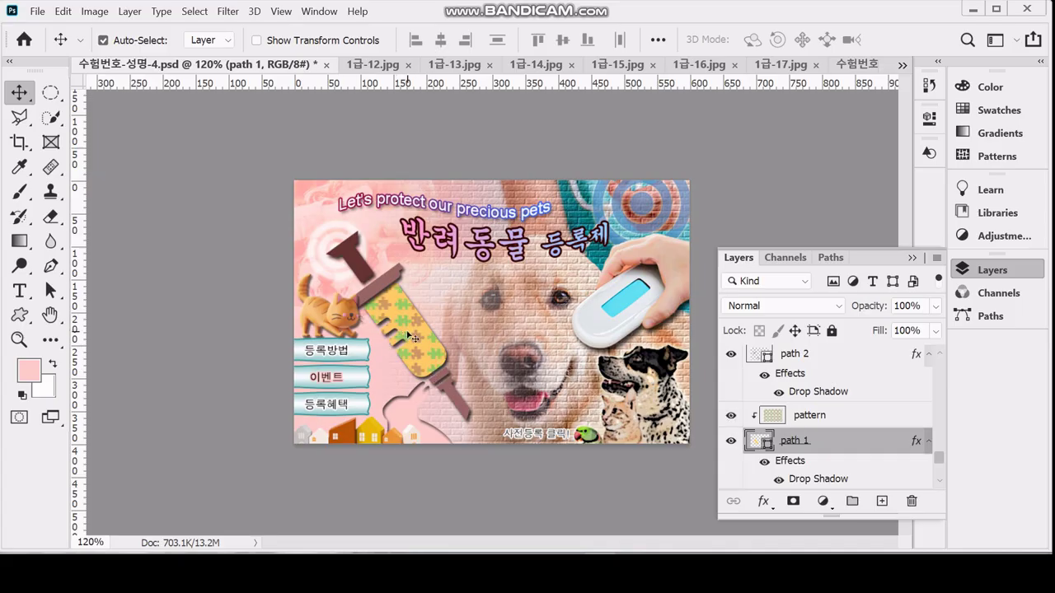
left_click(388, 286)
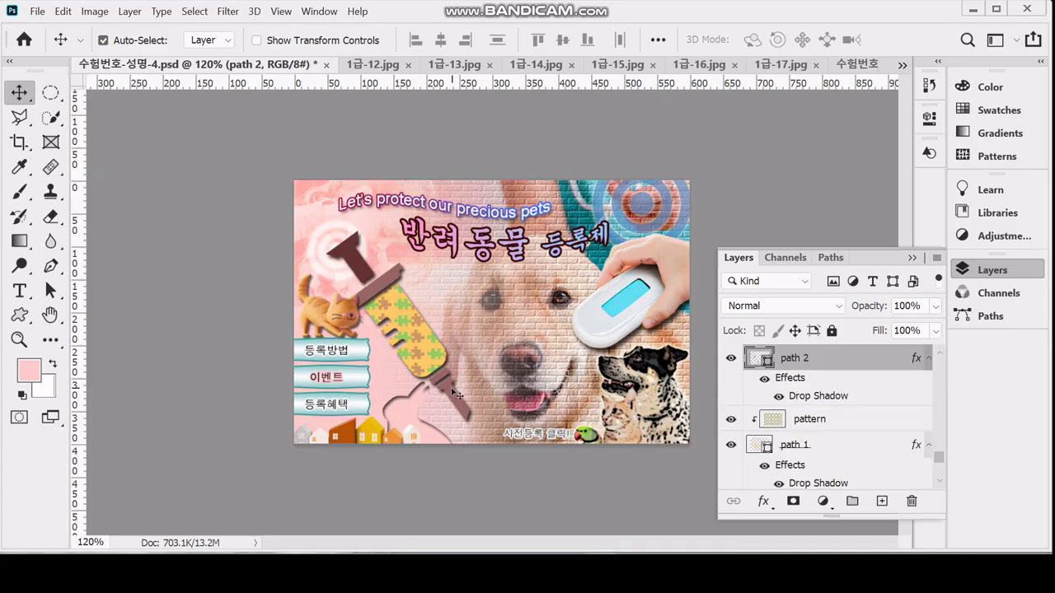
left_click(730, 359)
left_click(730, 359)
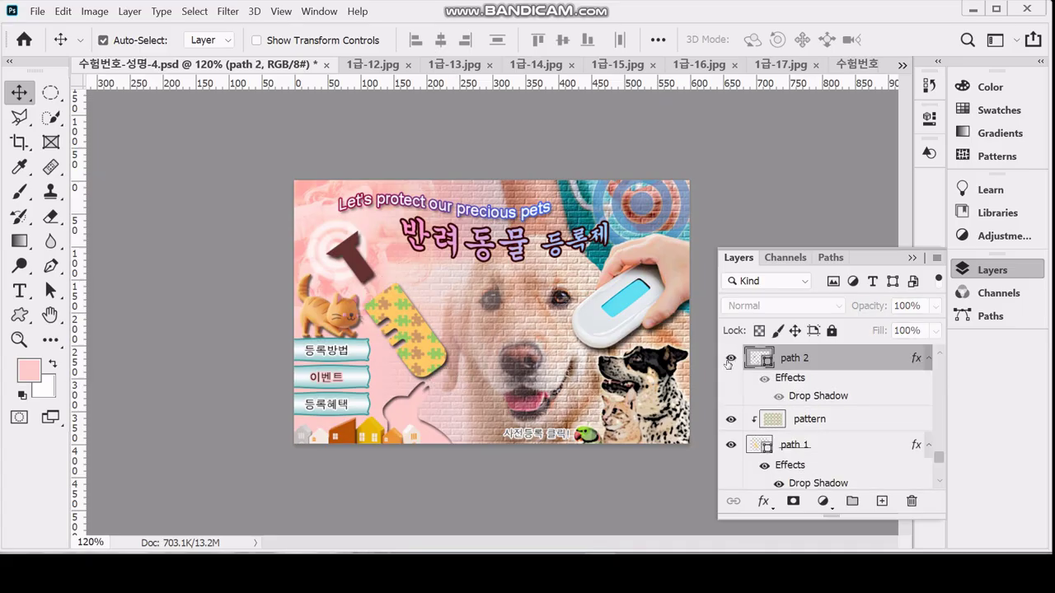
key("ctrl+j")
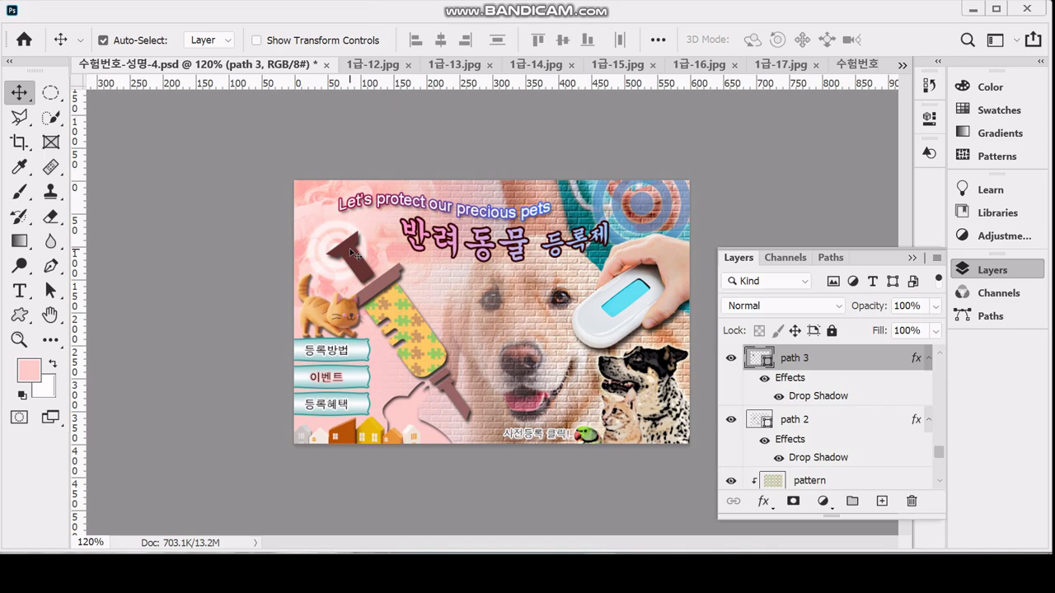
left_click(731, 360)
left_click(731, 360)
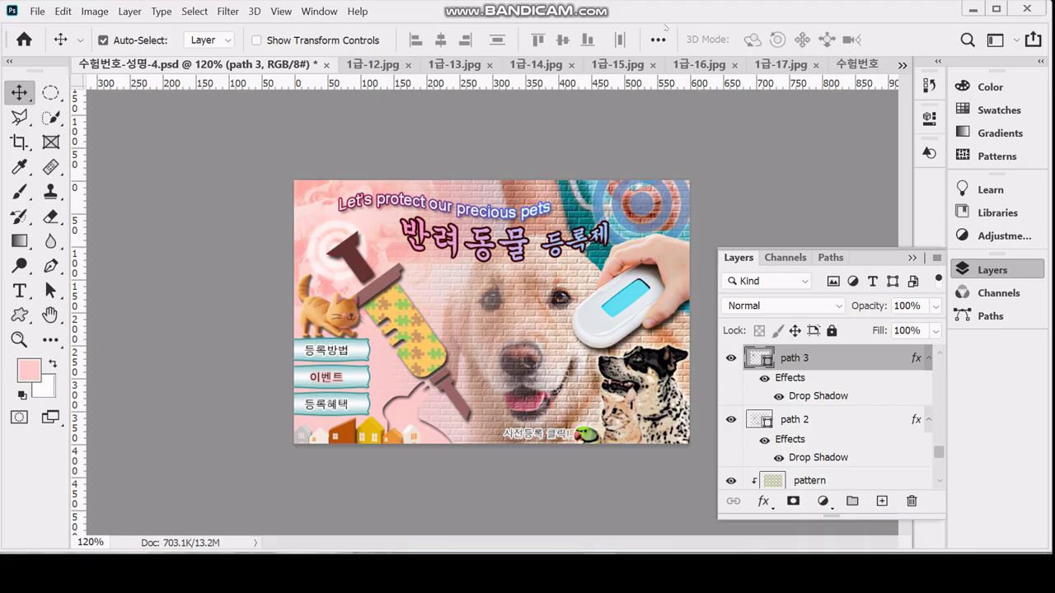
Return to the working document and review the Pen tool's path operations and the available shape tools
left_click(858, 64)
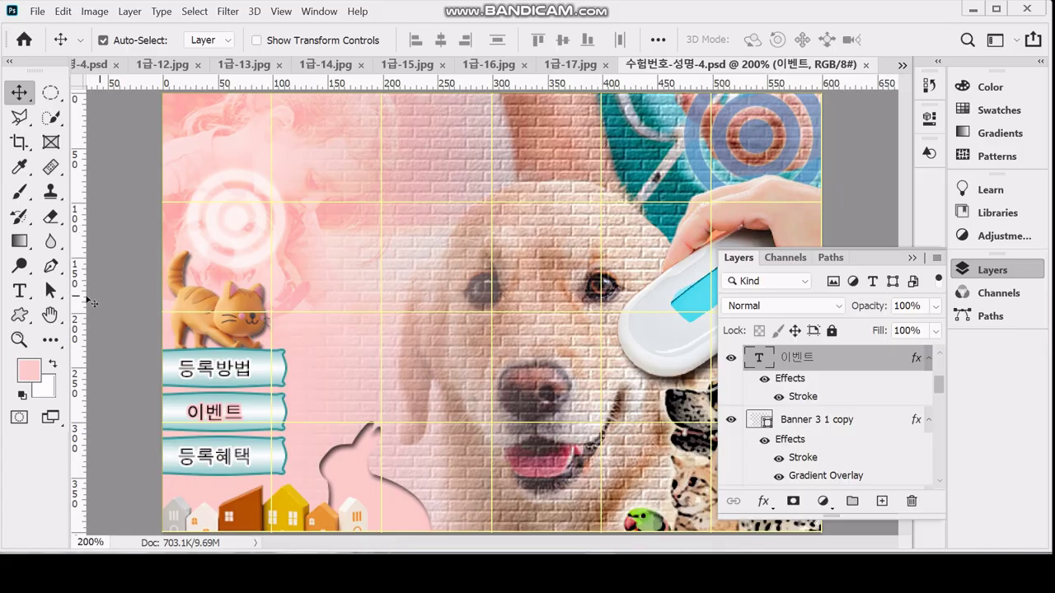
left_click(53, 266)
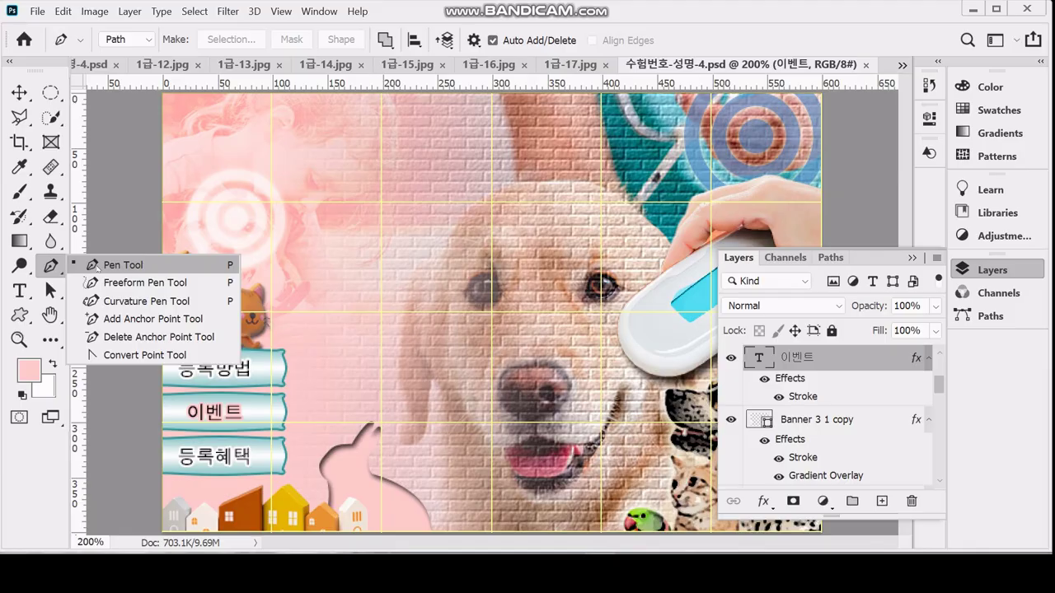
left_click(95, 266)
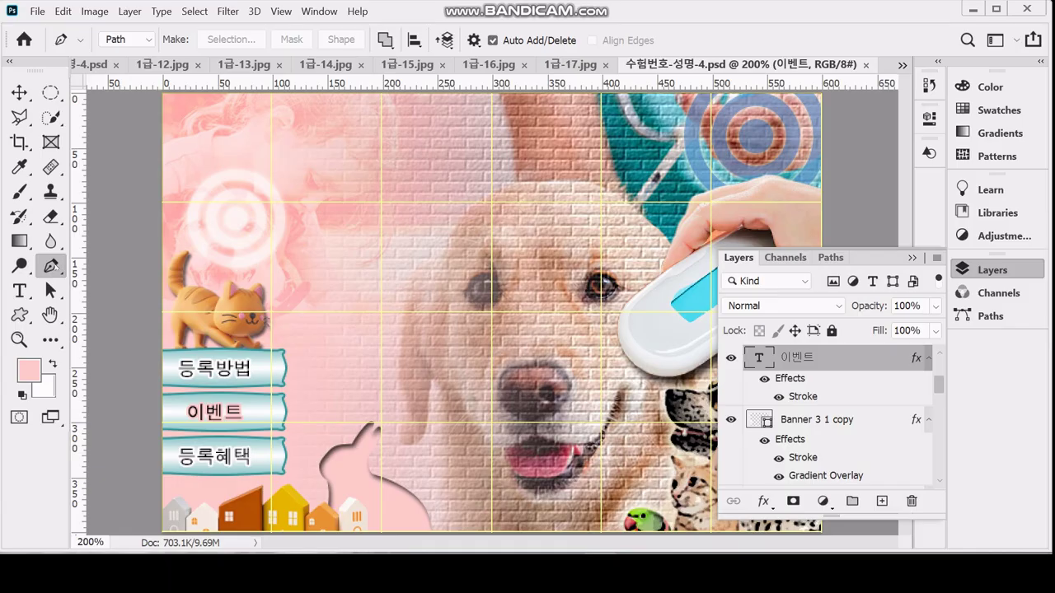
left_click(385, 39)
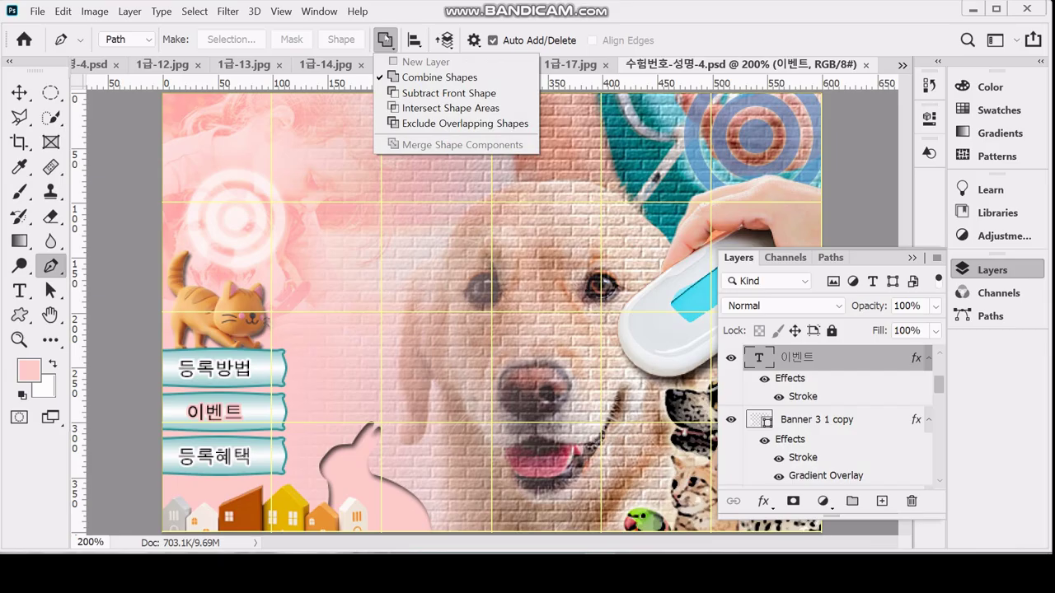
left_click(385, 38)
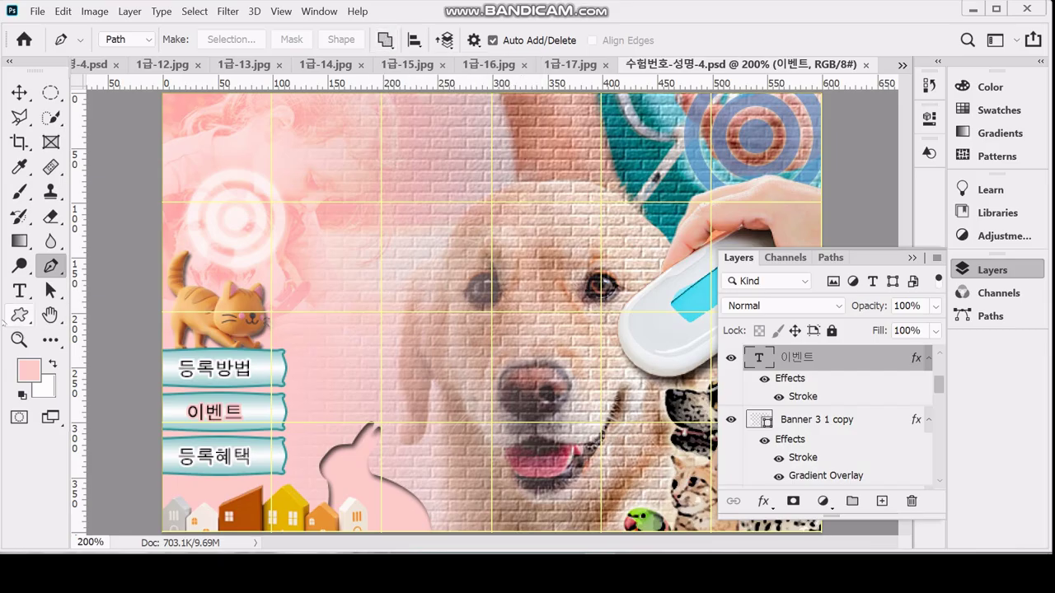
left_click(19, 317)
left_click(19, 315)
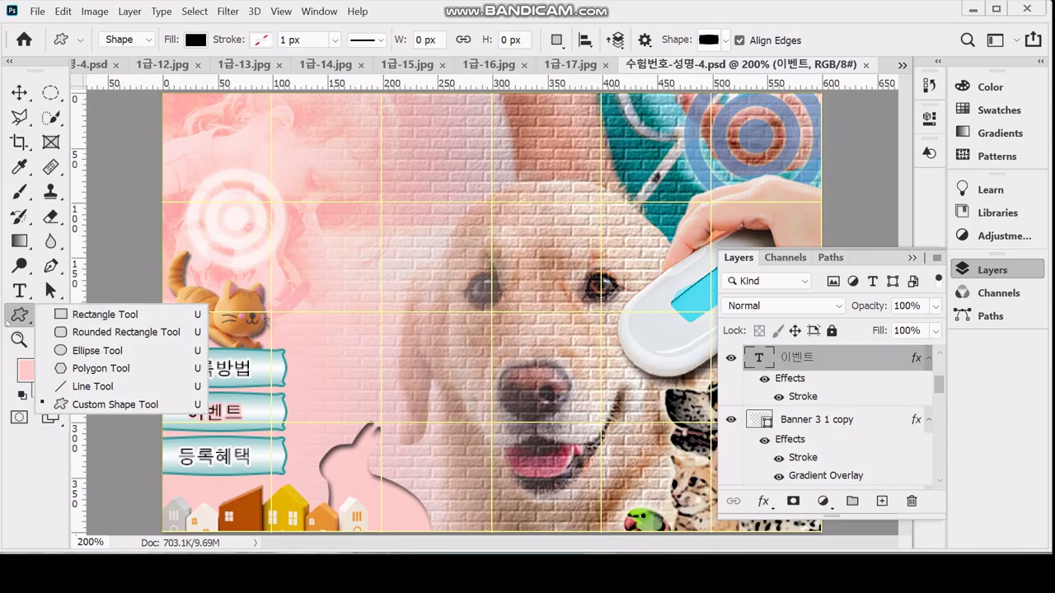
left_click(343, 252)
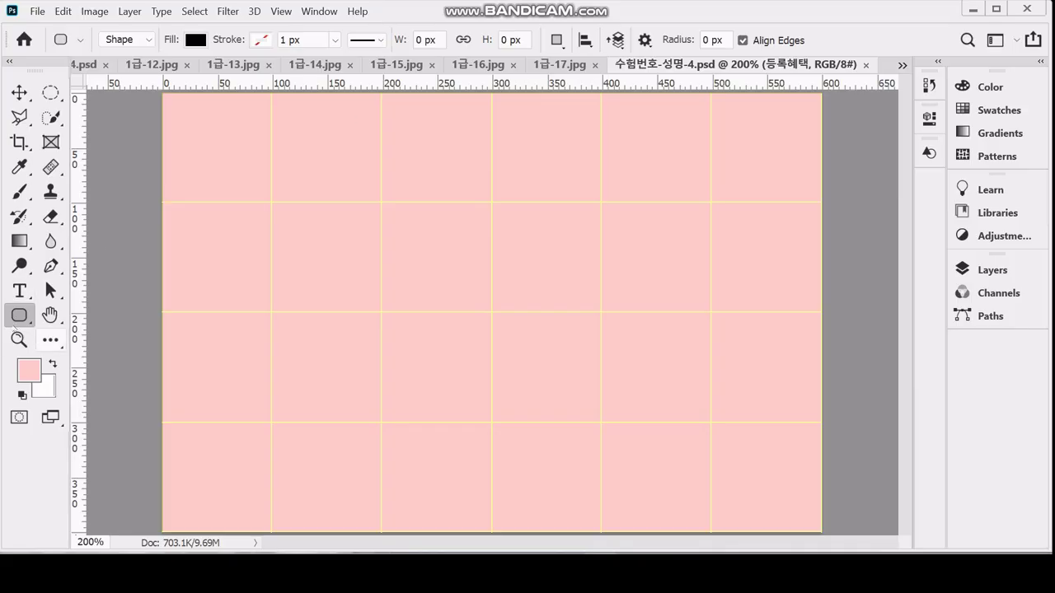
Create a rounded rectangle 165 px wide and 62 px high with a 20 px corner radius near the canvas center
left_click(14, 317)
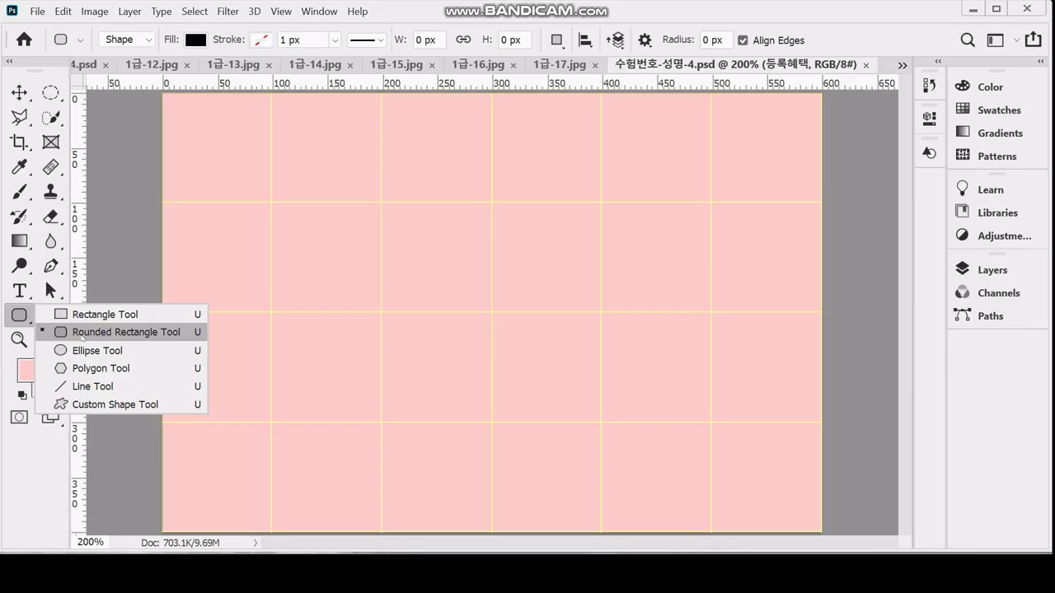
left_click(82, 333)
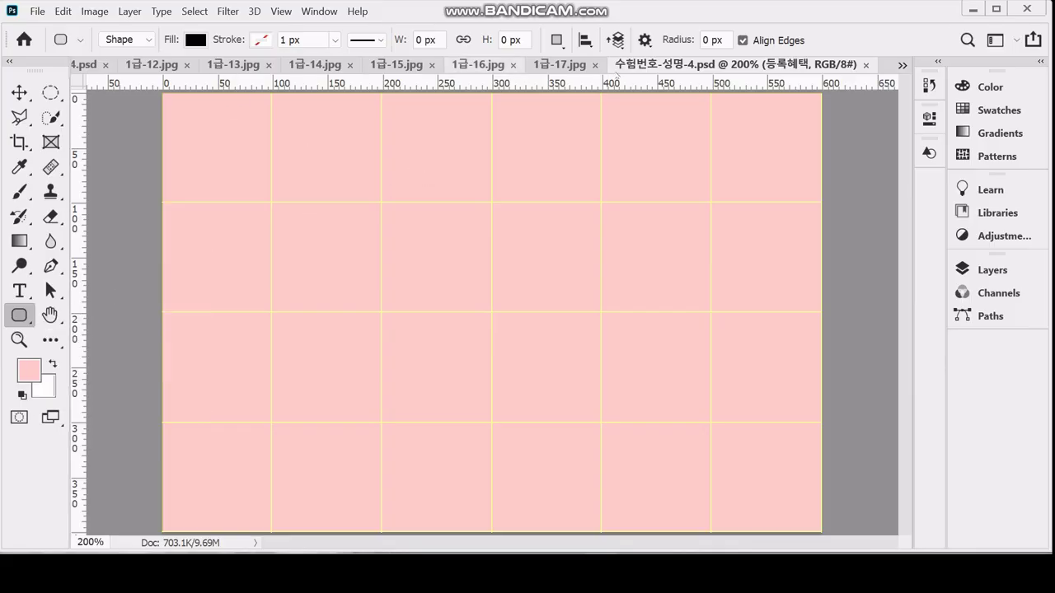
left_click(681, 42)
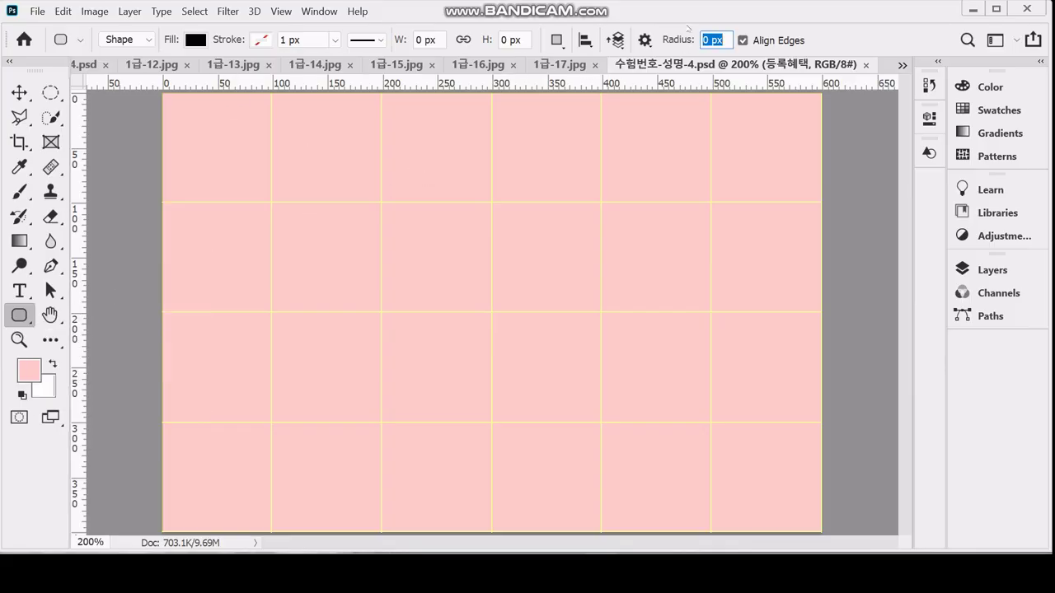
type("20")
key("Return")
left_click(347, 255)
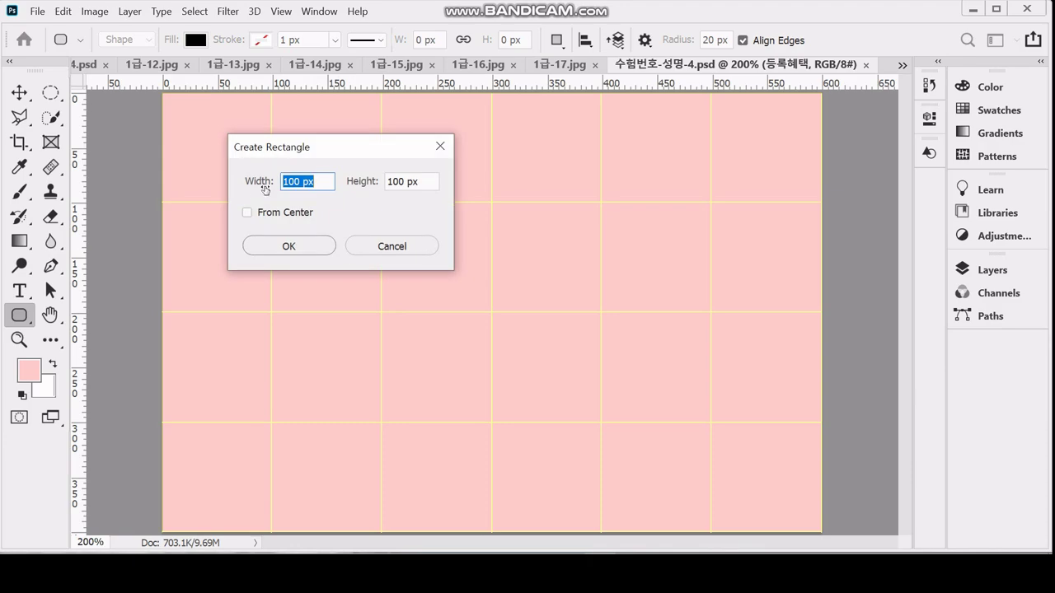
type("165")
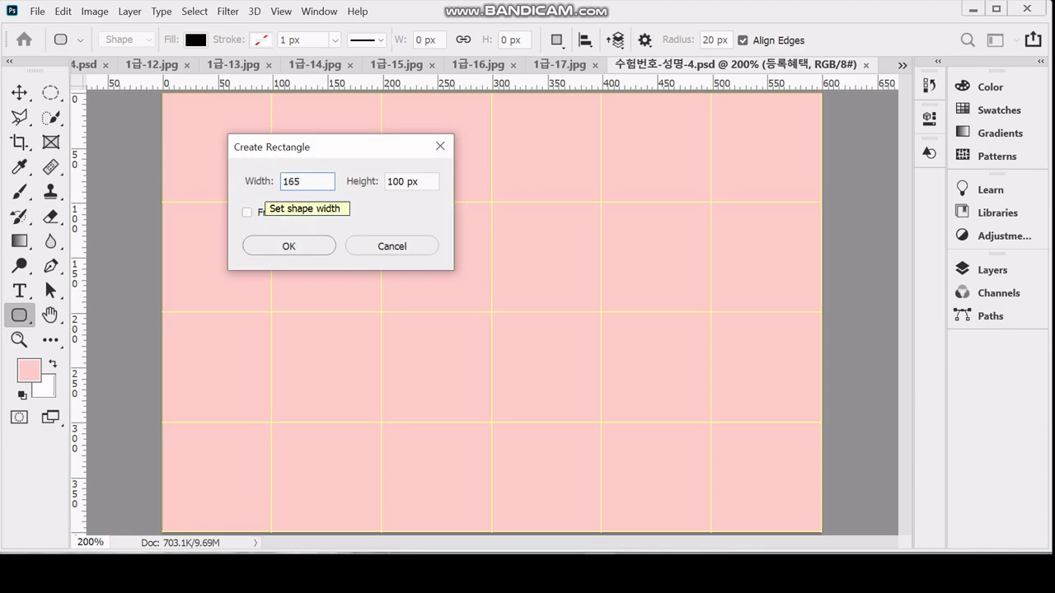
key("Tab")
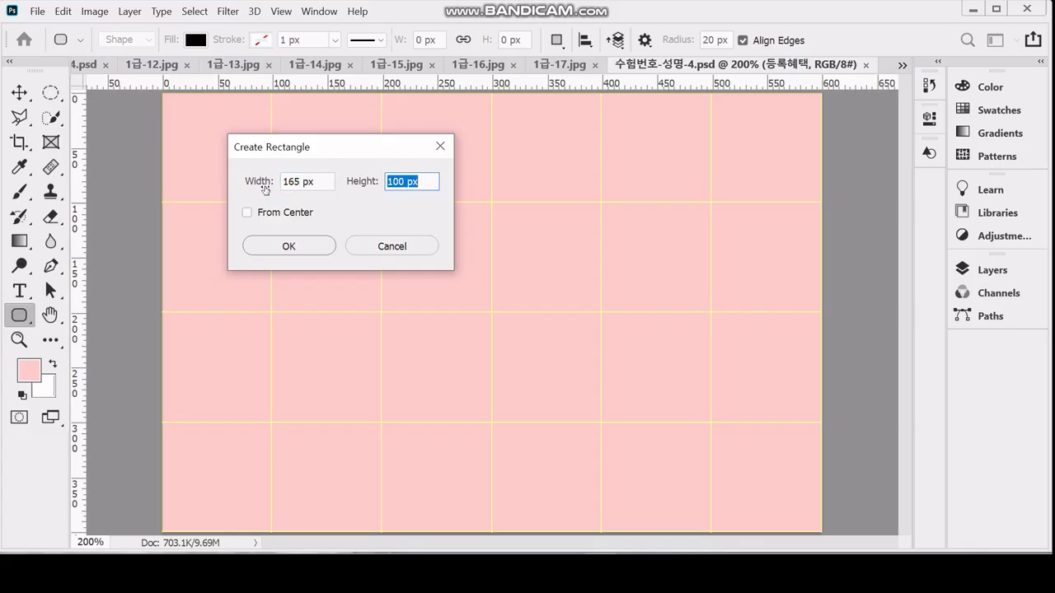
type("62")
key("Return")
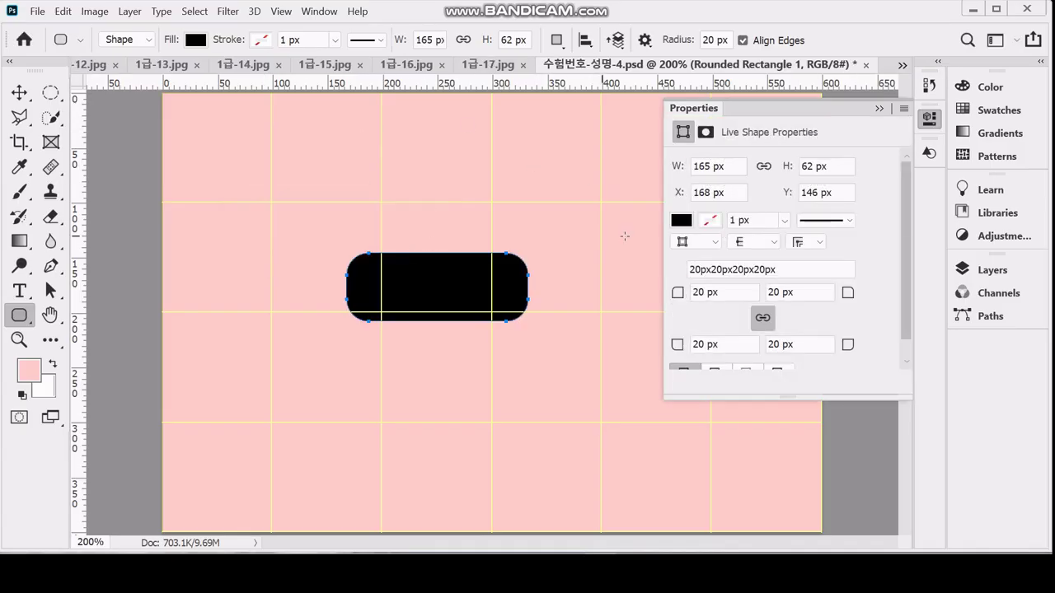
Try an olive green fill on the rounded rectangle and restore it to black
left_click(681, 220)
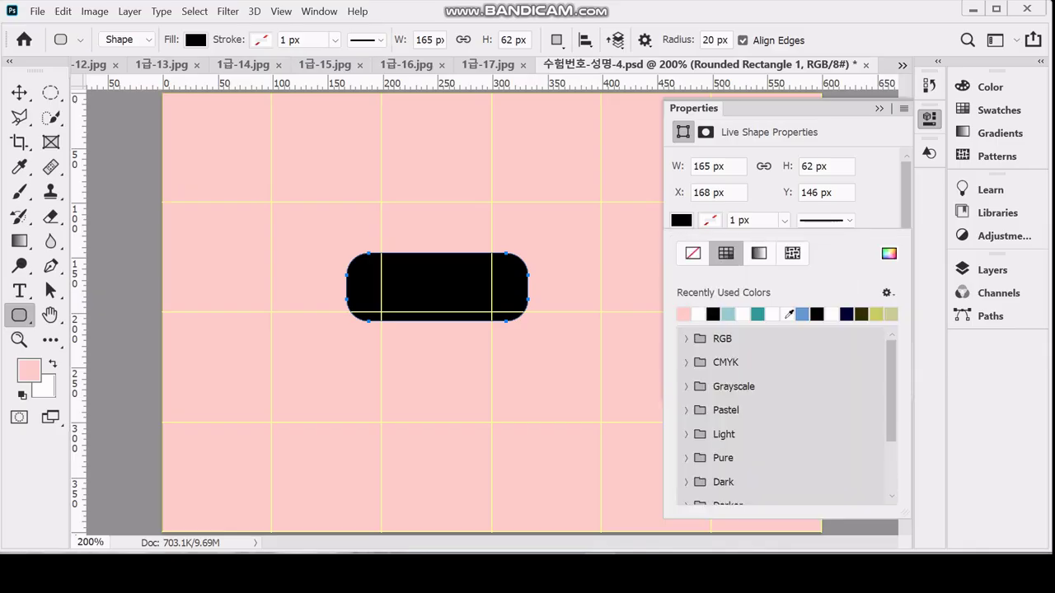
left_click(877, 314)
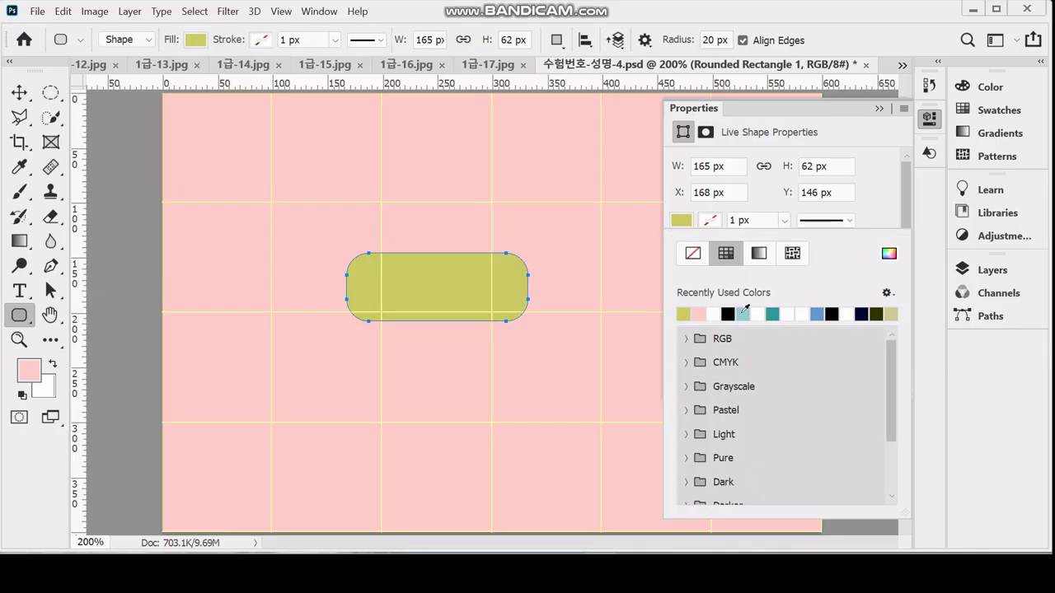
left_click(728, 314)
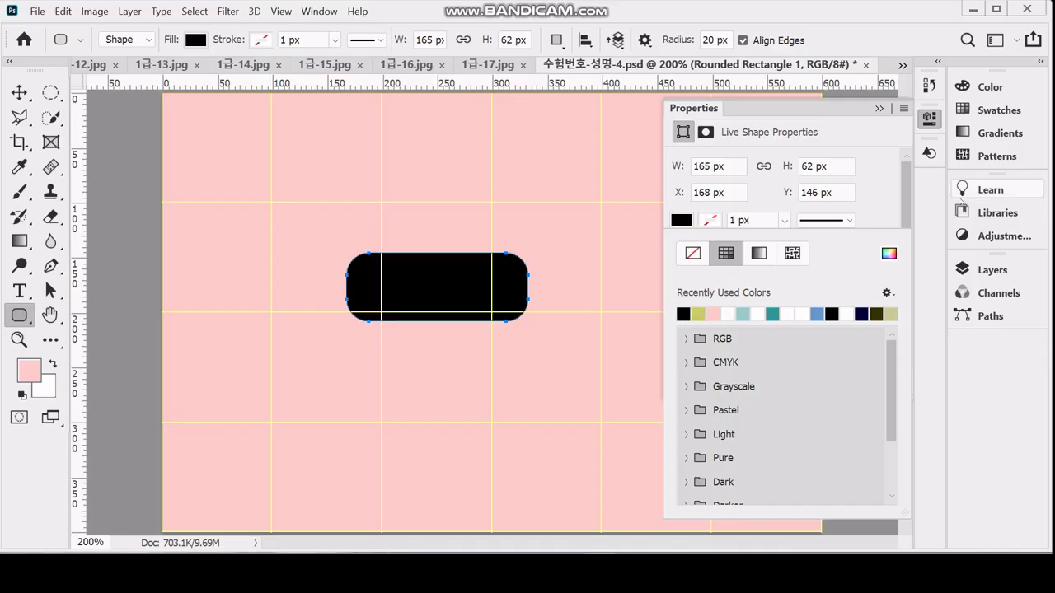
left_click(930, 120)
left_click(930, 120)
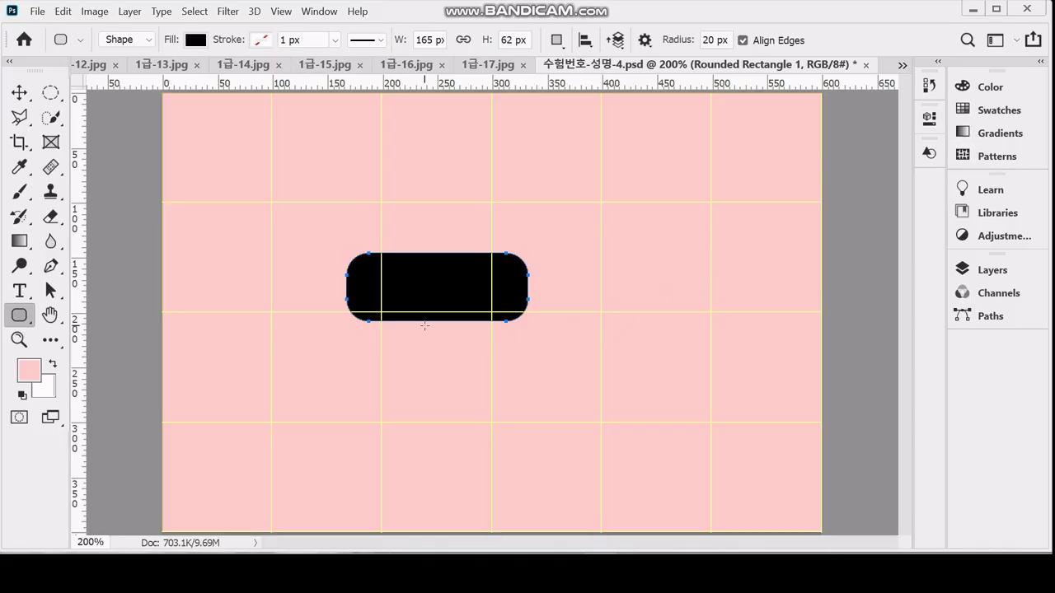
Move the black rounded rectangle so its left edge meets the 200 px vertical guide and it centers on the 200 px horizontal guide
left_click_drag(471, 287, 506, 314)
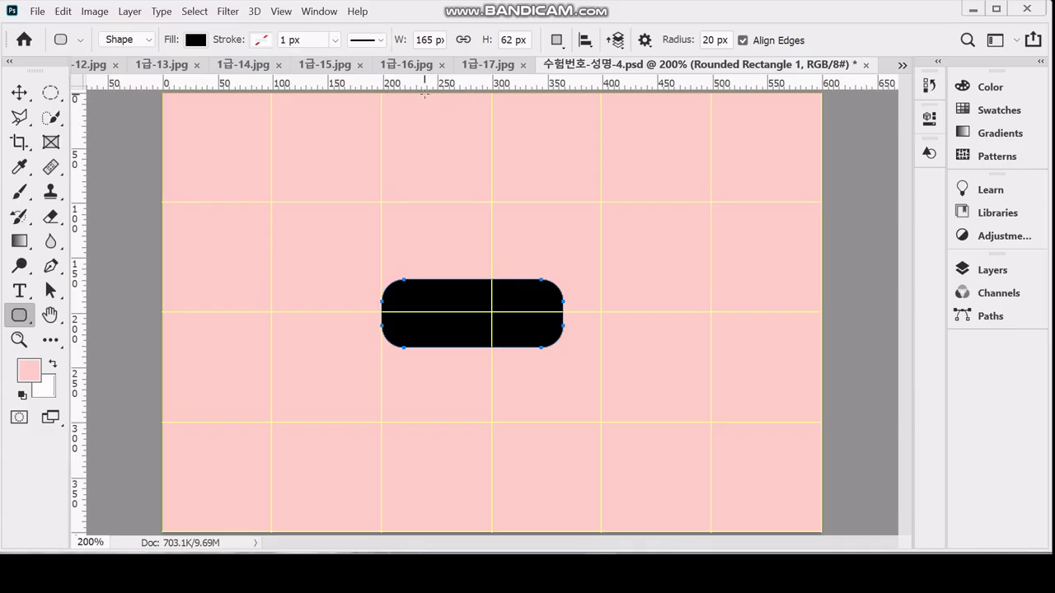
Try applying Subtract Front Shape to the selected rounded rectangle, then revert it
left_click(557, 40)
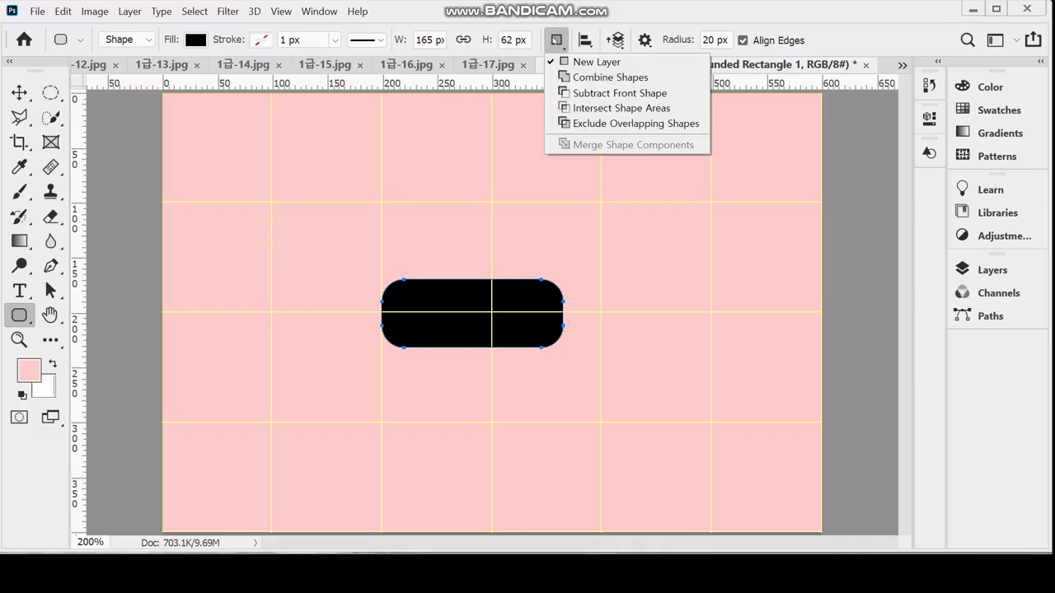
left_click(584, 93)
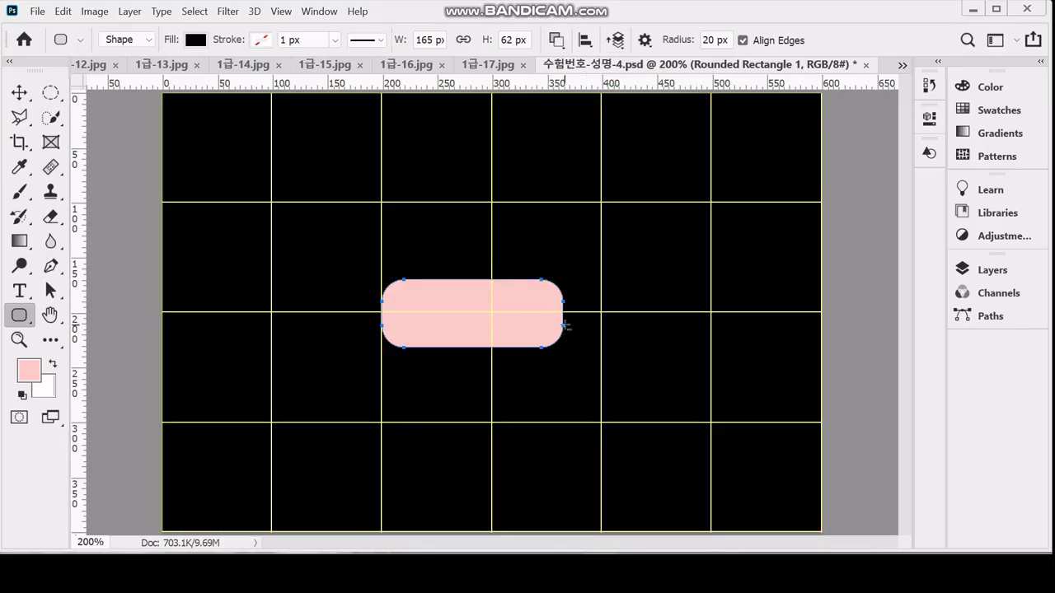
left_click(556, 39)
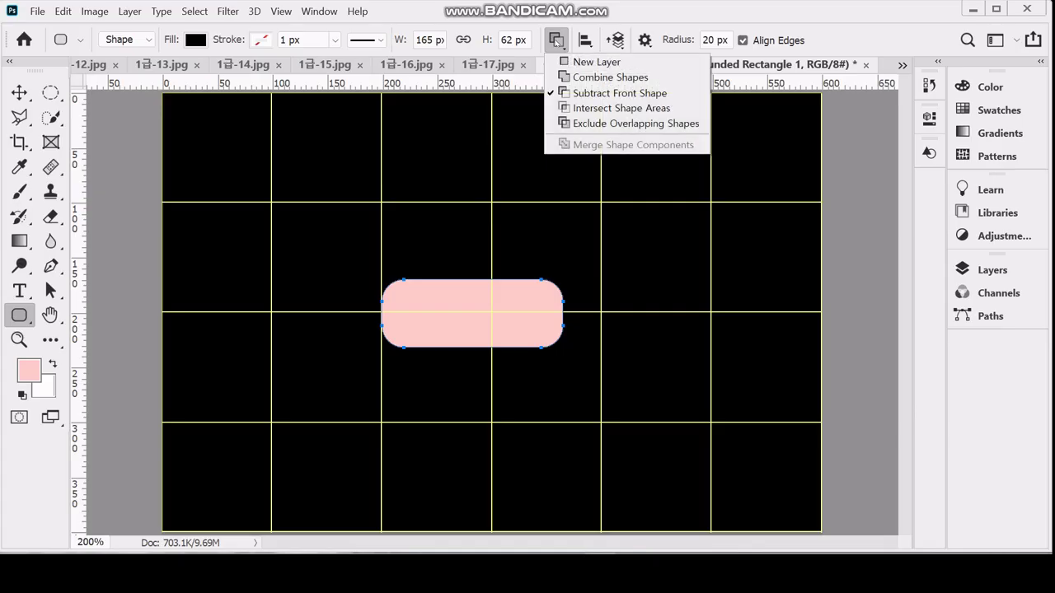
left_click(557, 41)
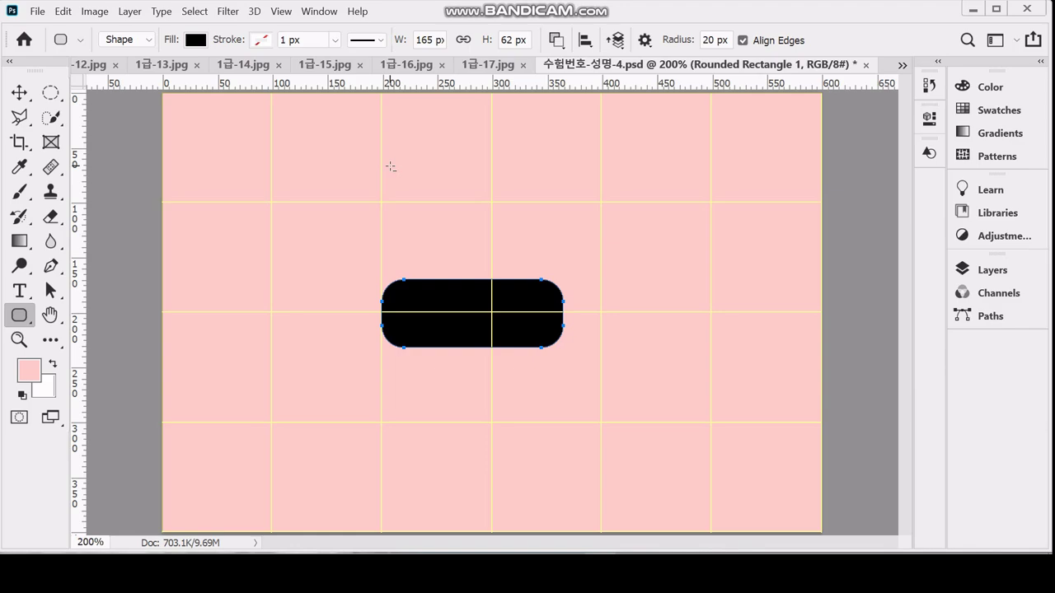
Deselect the path and subtract a tall rounded rectangle about 50 px wide and 173 px high from the left end of the black shape
key("Return")
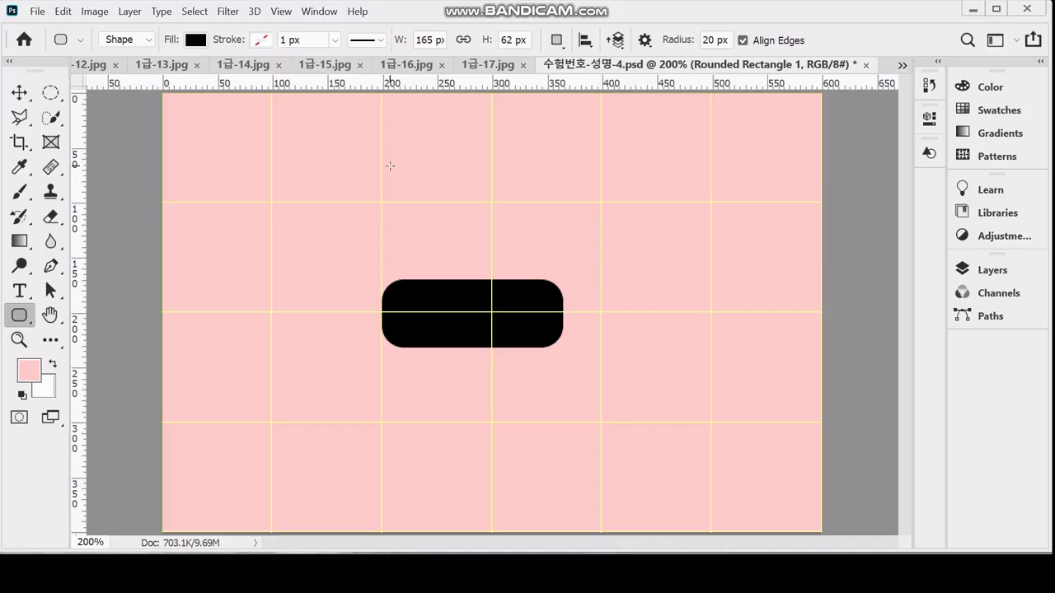
key("Up")
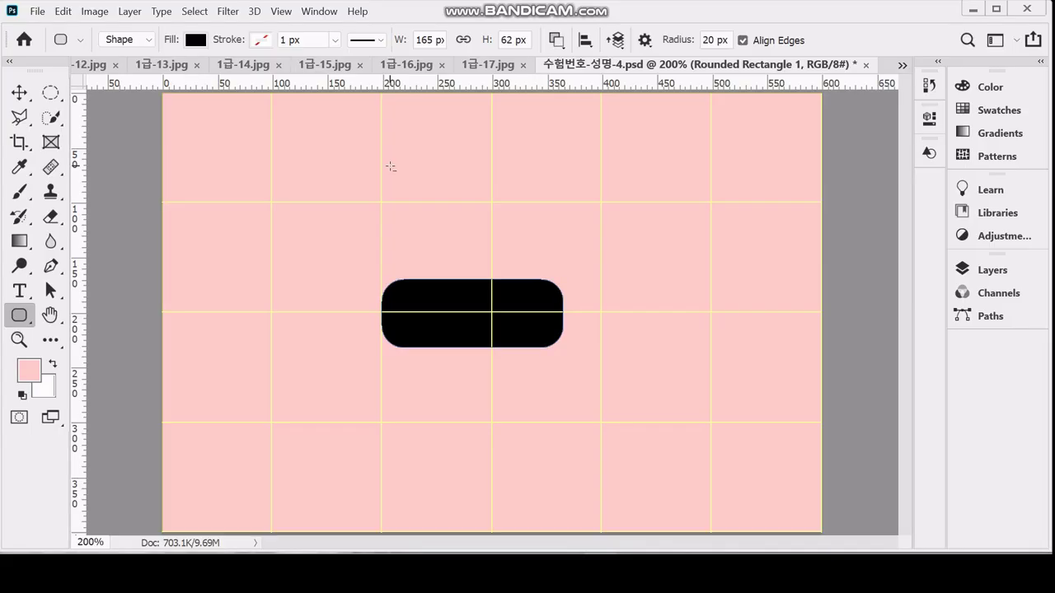
key("ctrl+z")
key("Up")
key("ctrl+z")
key("Up")
left_click(557, 40)
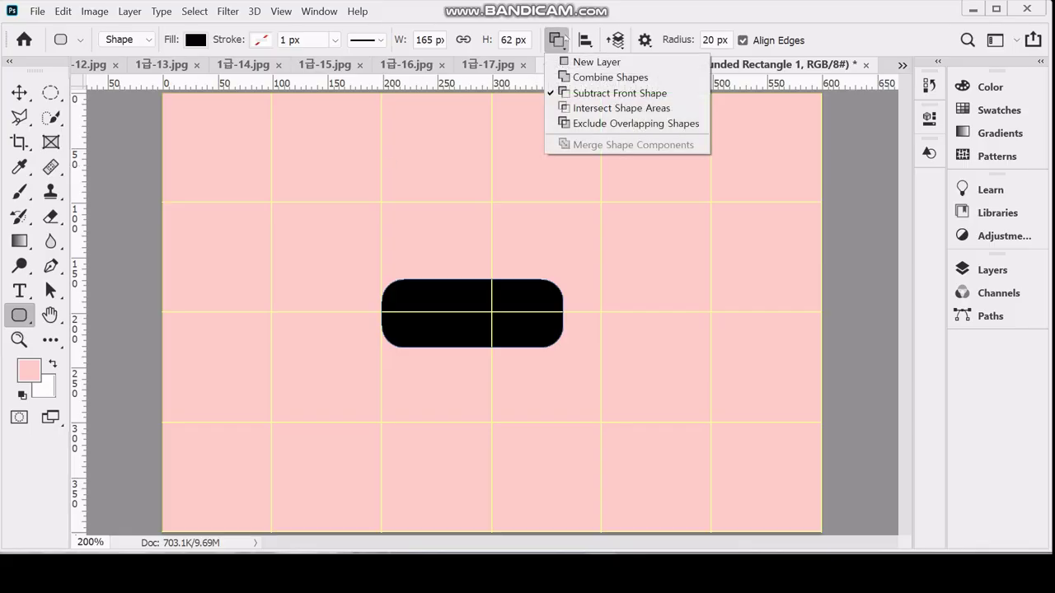
left_click(592, 97)
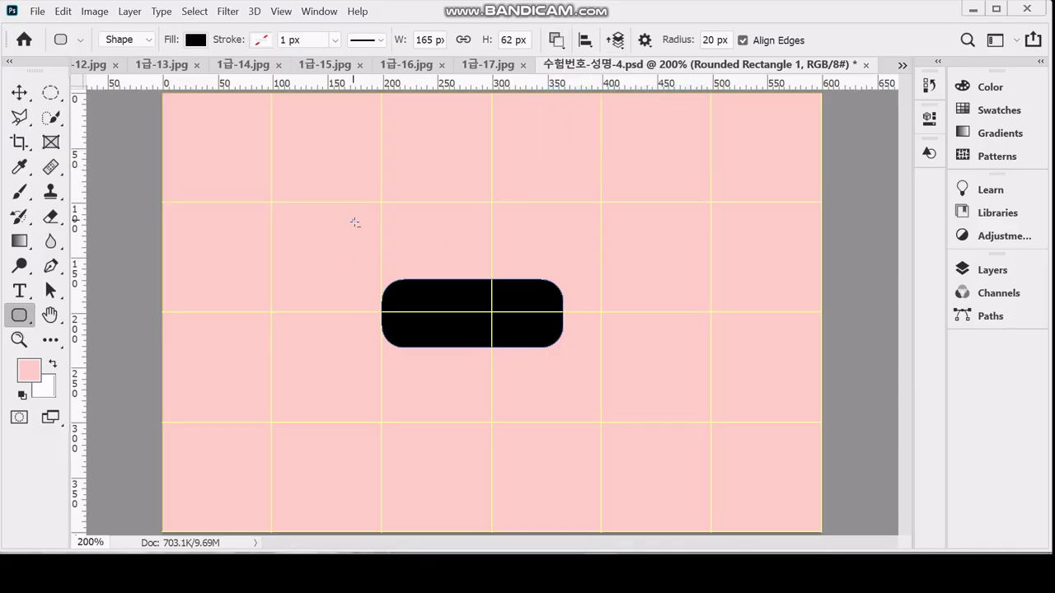
left_click_drag(352, 220, 408, 409)
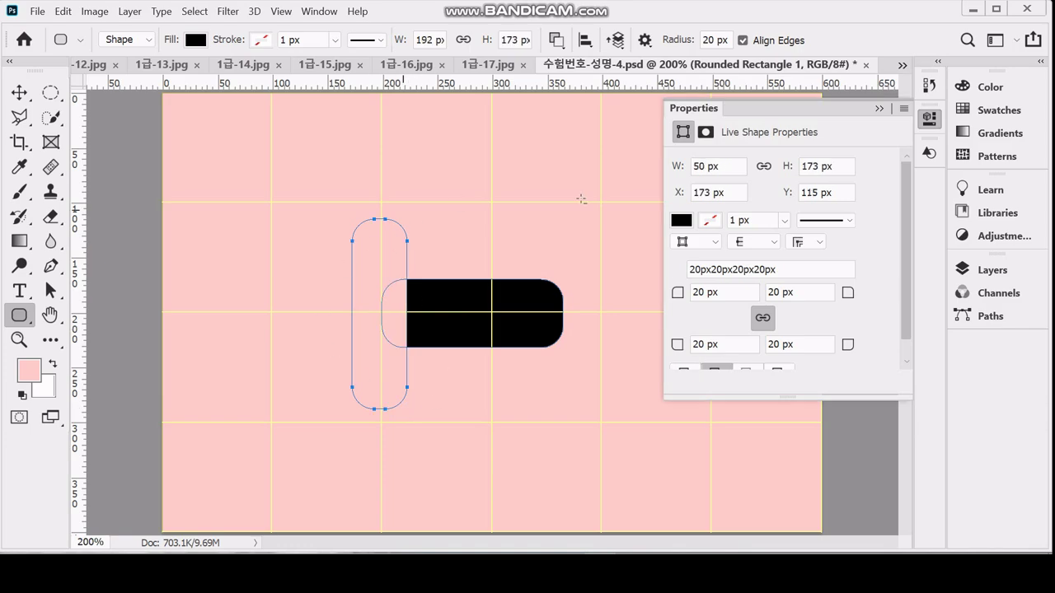
left_click(981, 270)
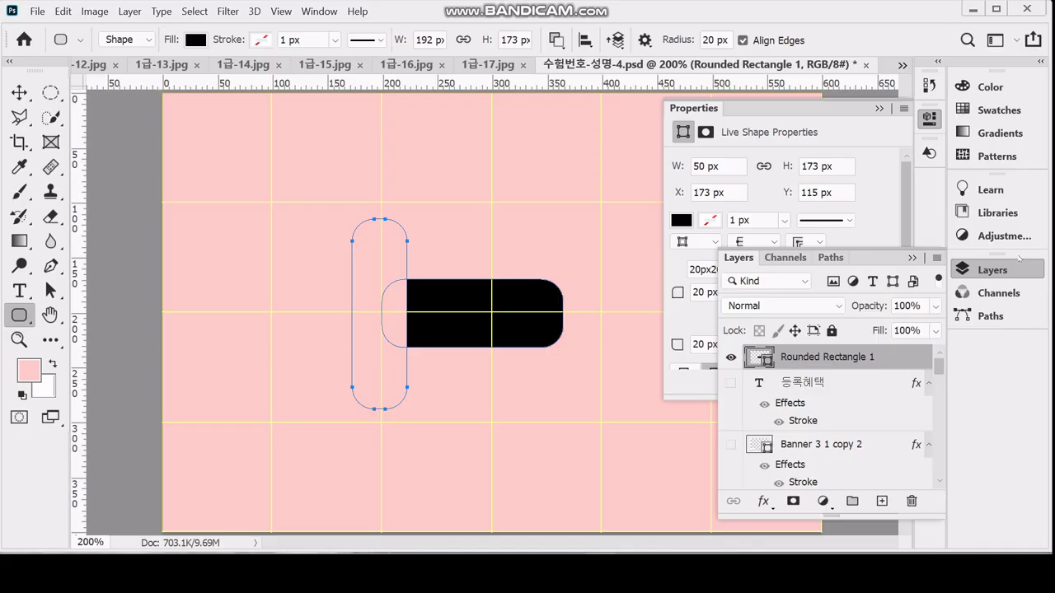
left_click(981, 270)
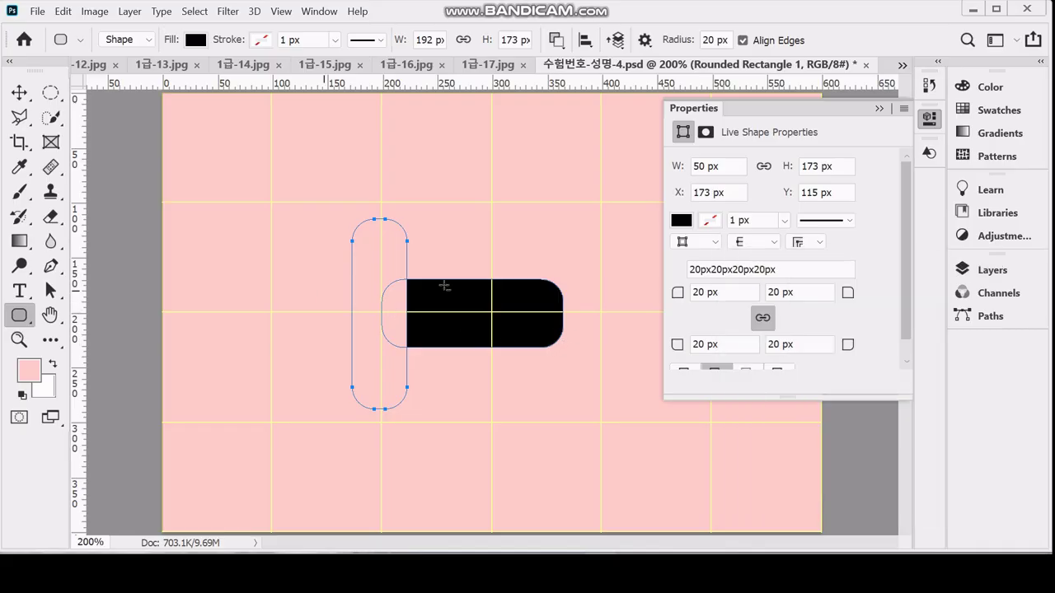
Subtract a rounded slot about 10 px wide and 35 px high from the body's lower edge and duplicate it into three evenly spaced notches
left_click_drag(439, 364, 447, 327)
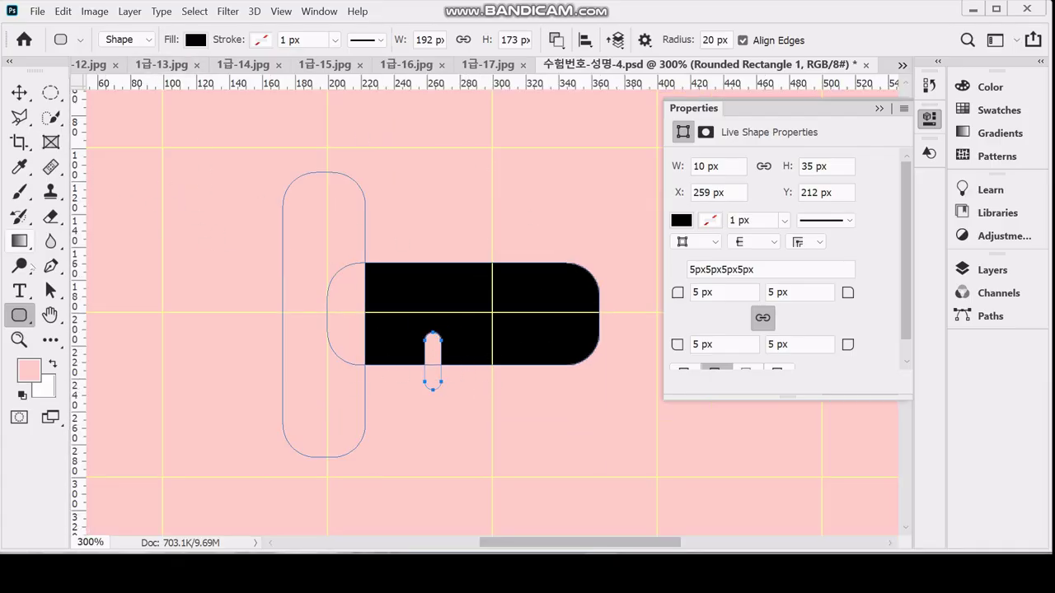
left_click(51, 293)
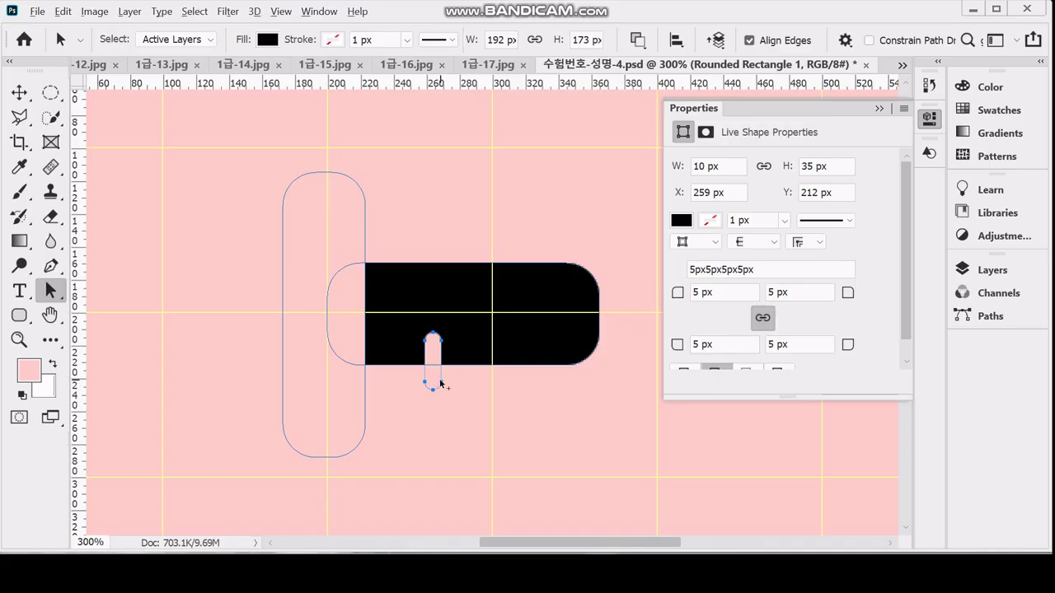
left_click_drag(441, 385, 508, 385)
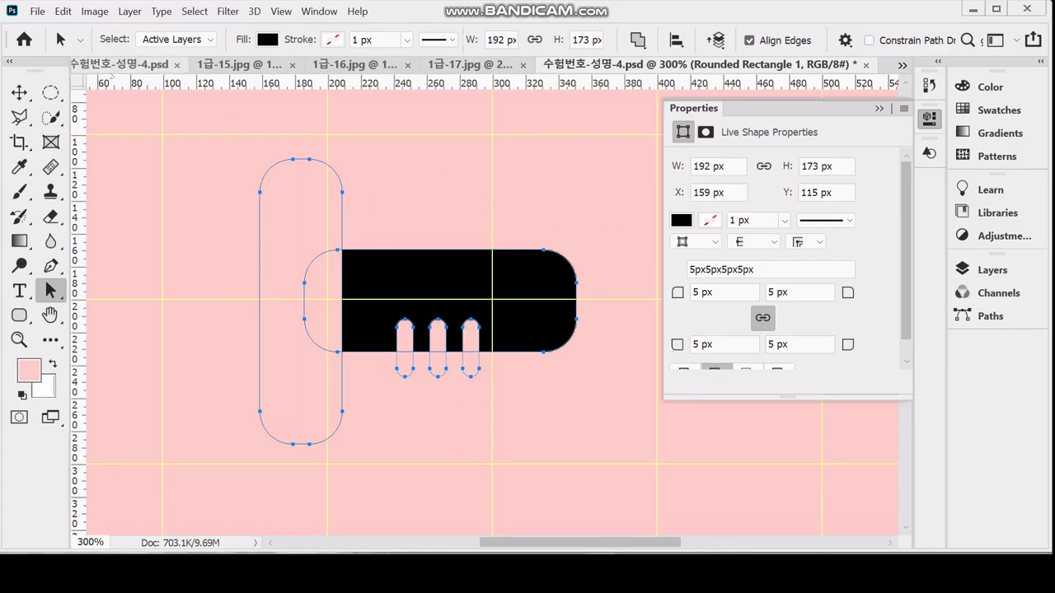
Compare with the finished reference document, then merge all shape components of the syringe body into a single path
left_click(115, 64)
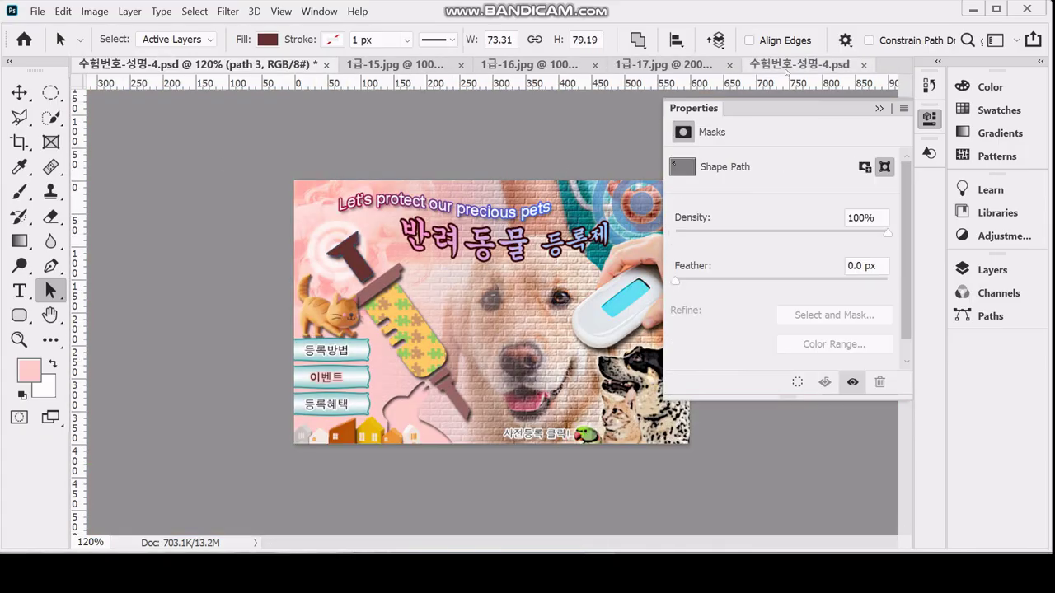
left_click(798, 64)
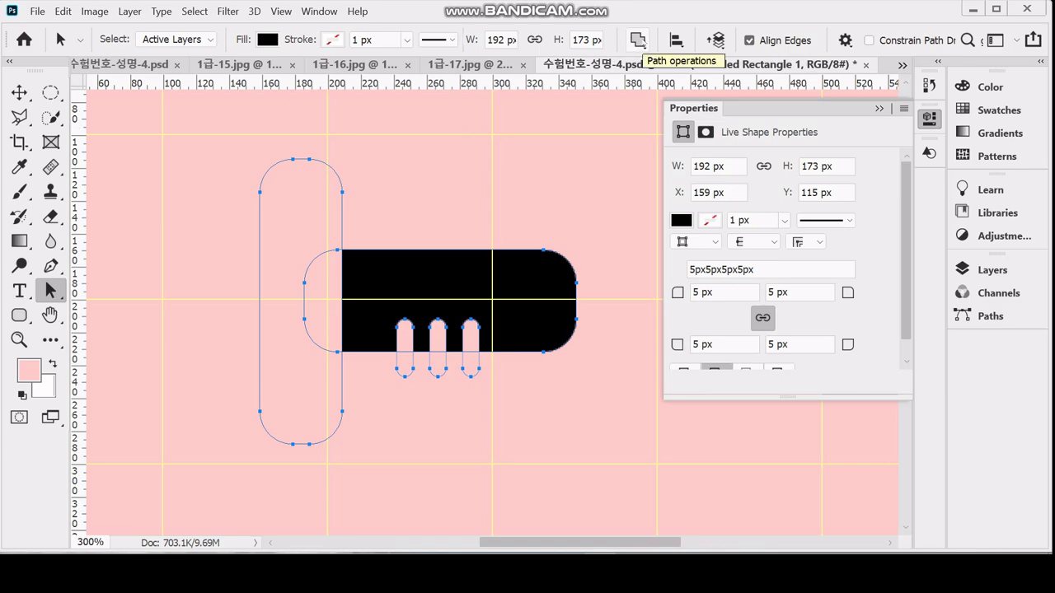
left_click(638, 41)
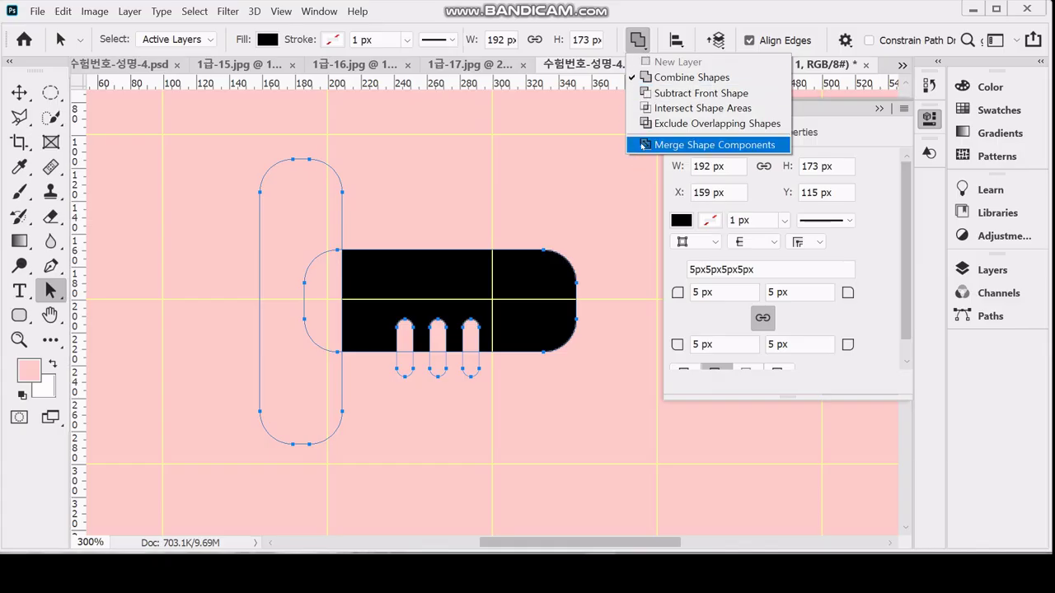
left_click(642, 145)
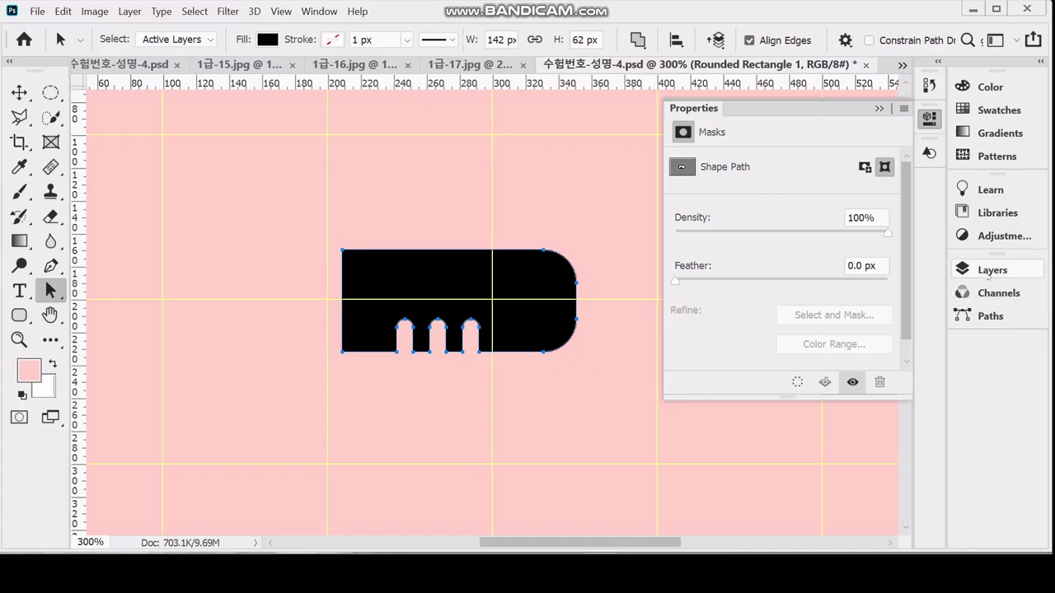
Rename the syringe body's shape layer as path 1
left_click(986, 270)
double_click(804, 359)
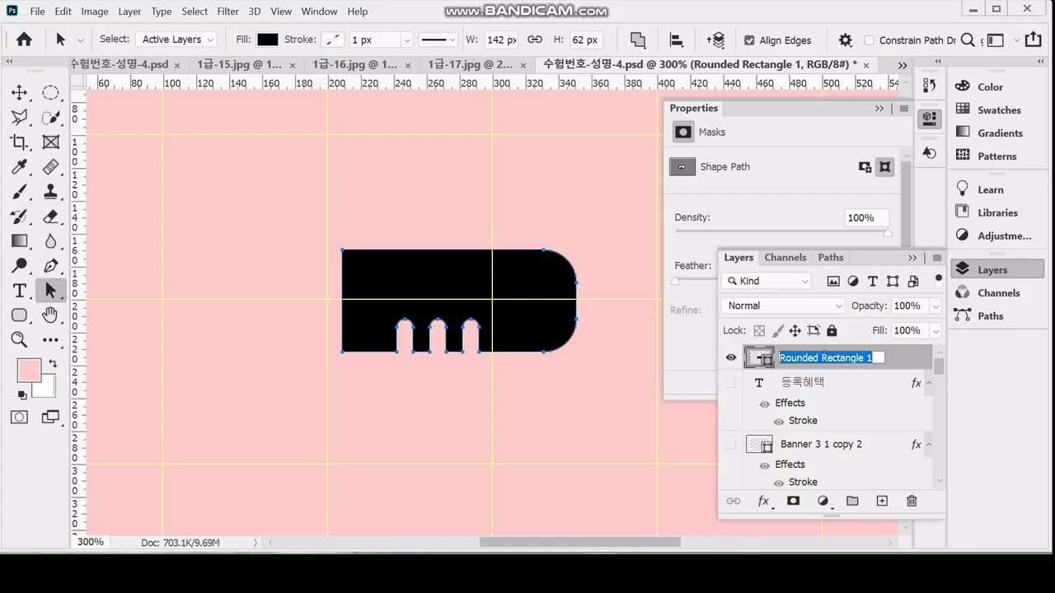
type("pa")
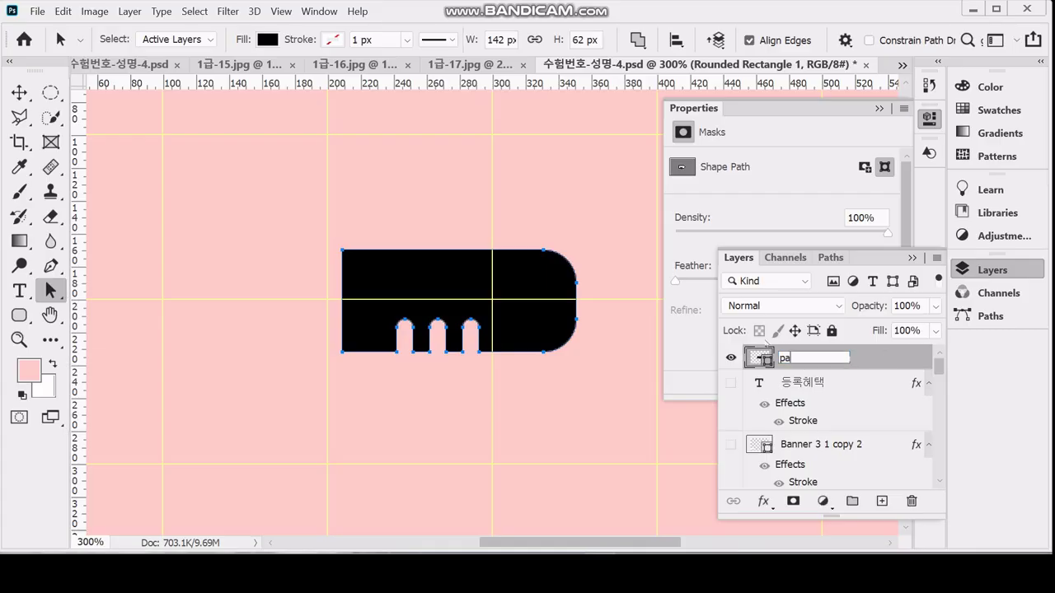
type("th1")
key("Return")
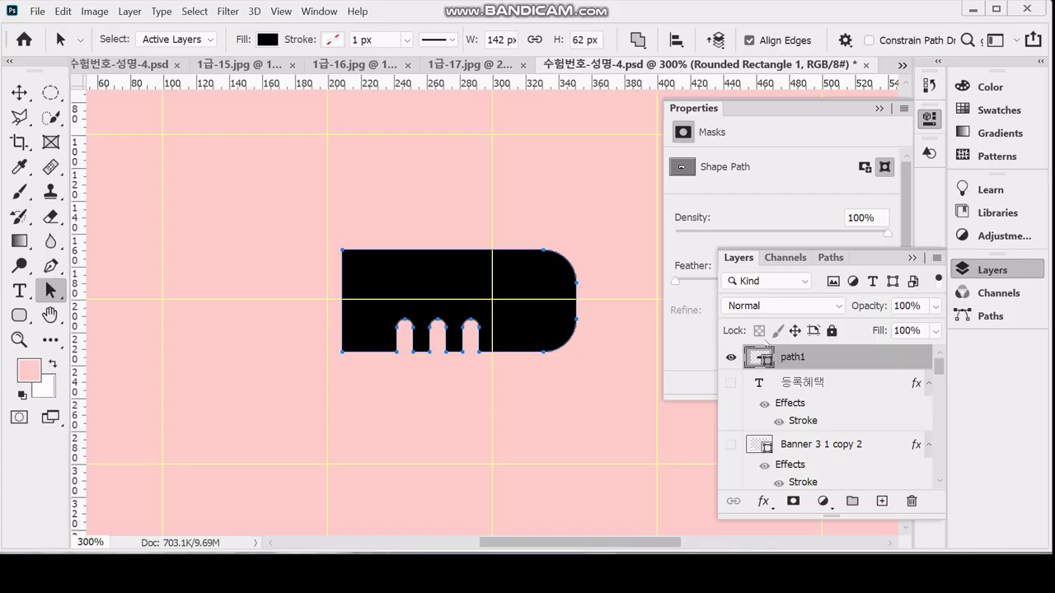
Set the fill color of the path 1 shape to #fc6 and deselect its path
double_click(759, 361)
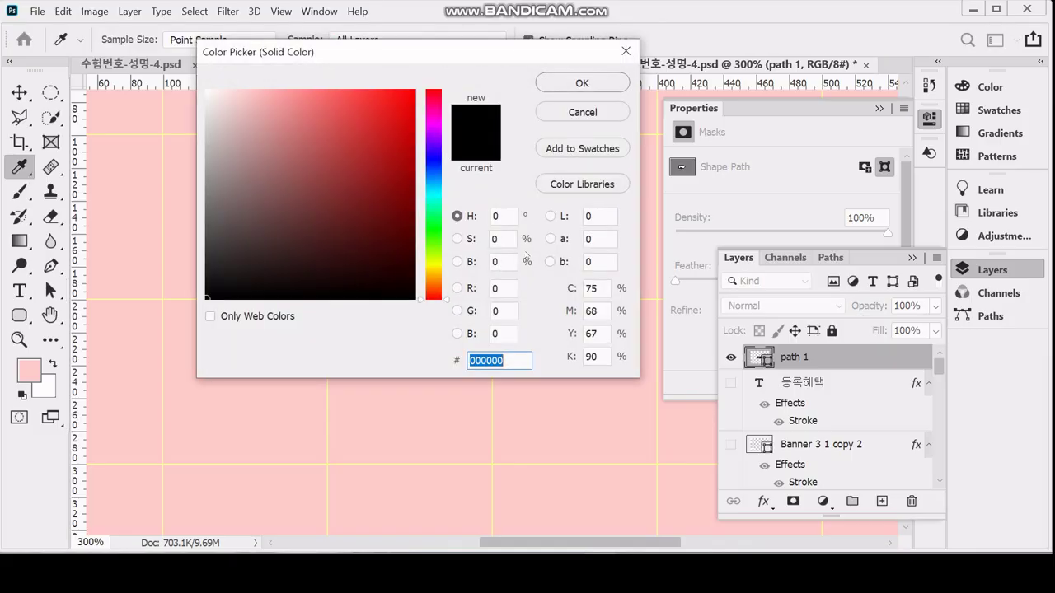
type("fc")
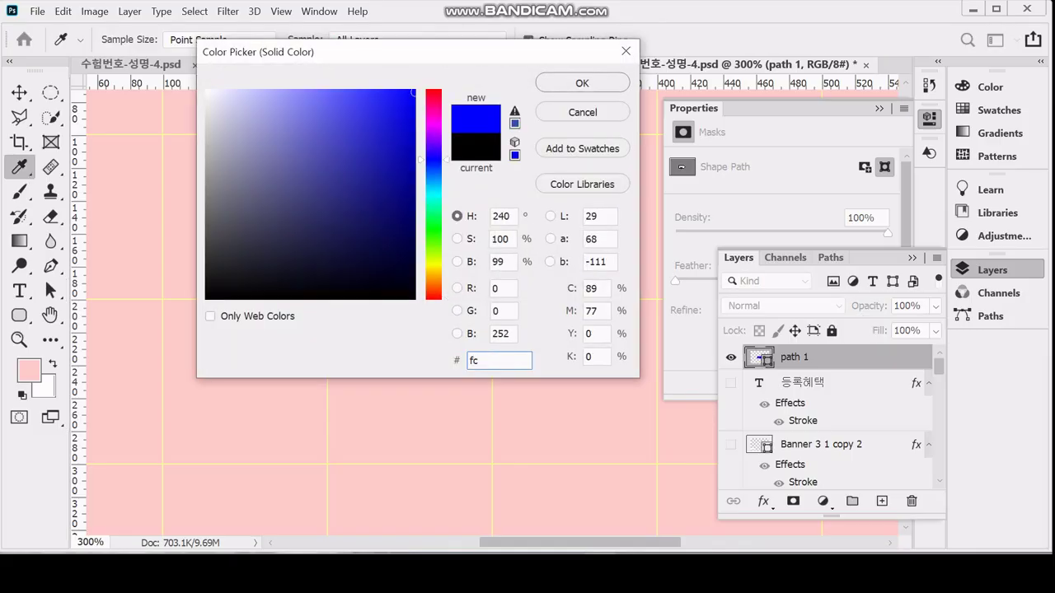
type("6")
key("Return")
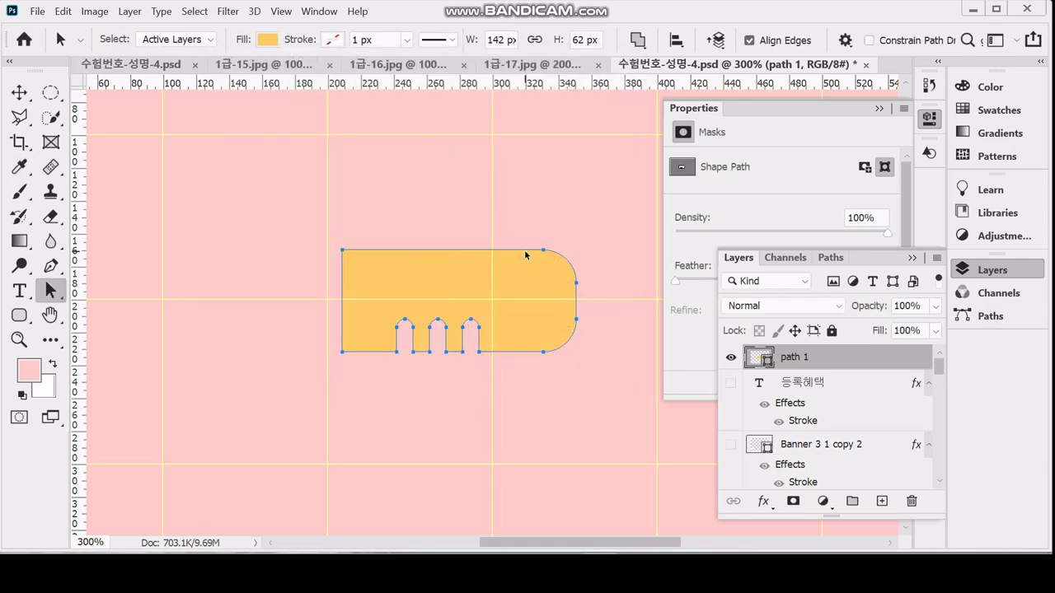
key("Return")
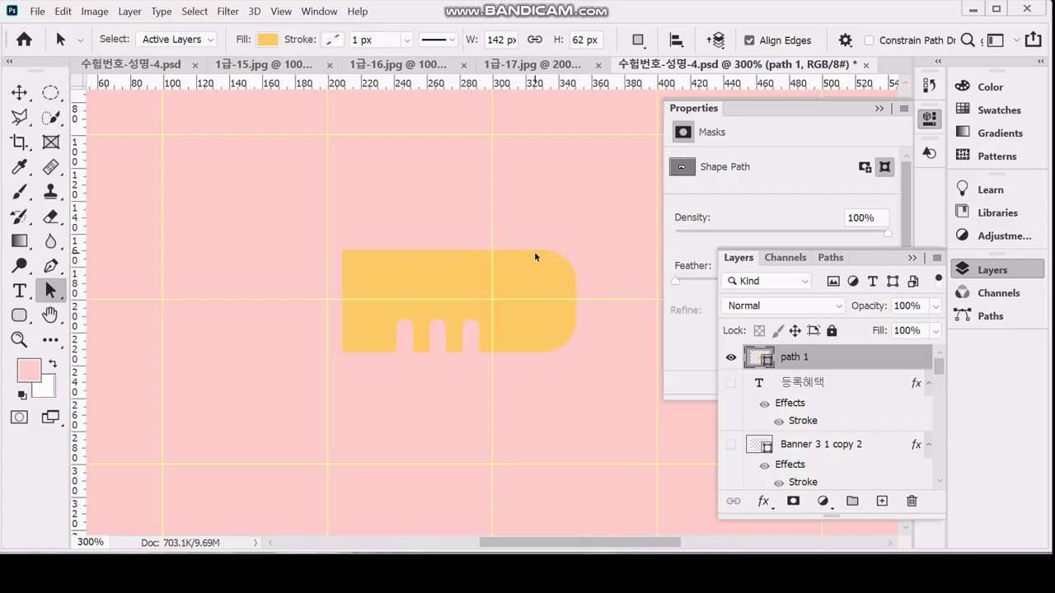
Draw a vertical rounded rectangle about 14 px wide and 105 px high on a new layer, just left of the syringe body
key("u")
scroll(534, 251, "down", 1)
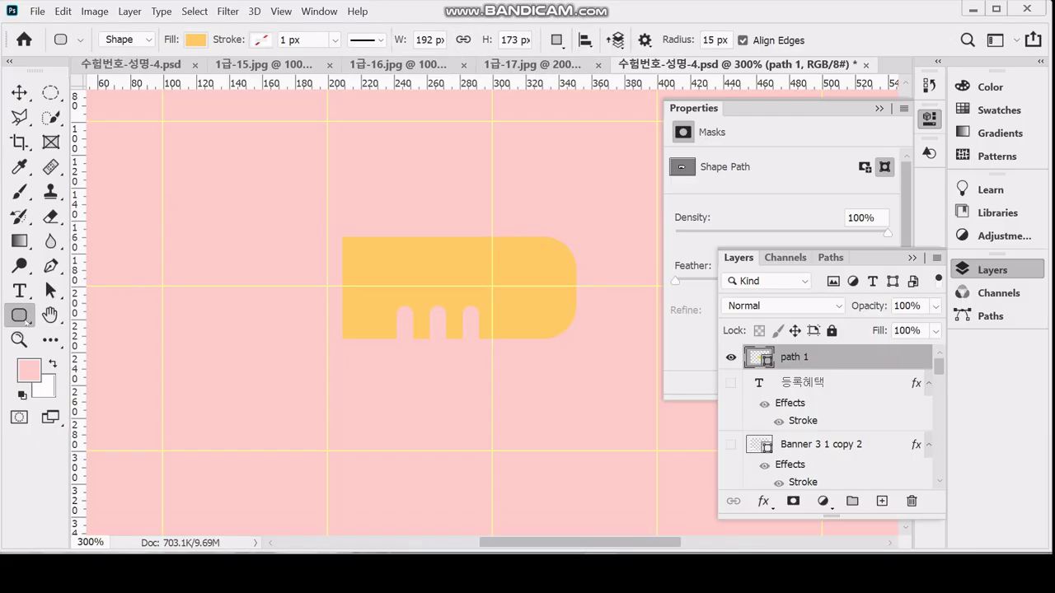
right_click(27, 322)
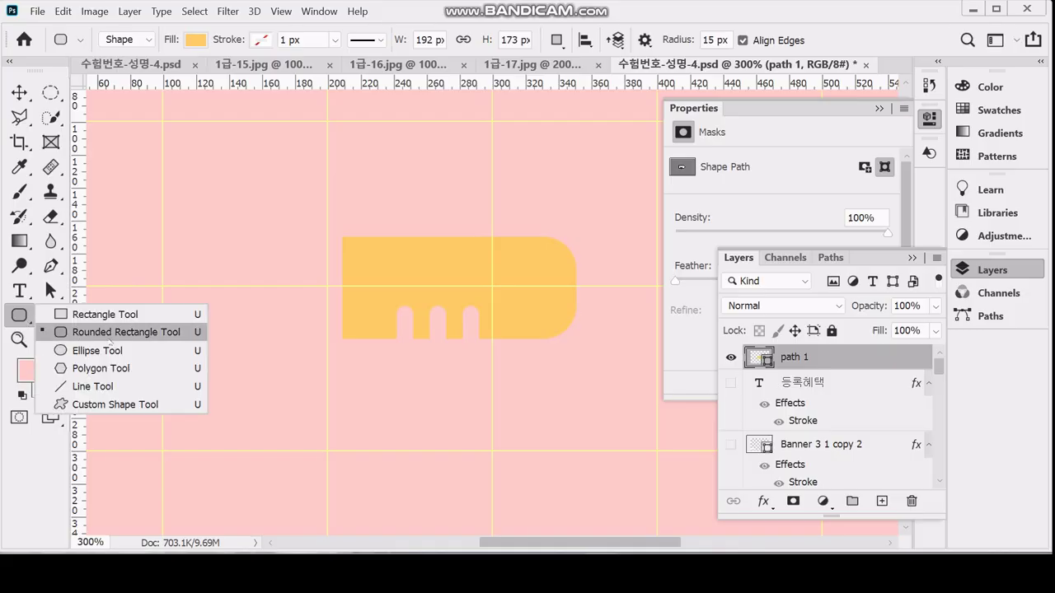
left_click(107, 333)
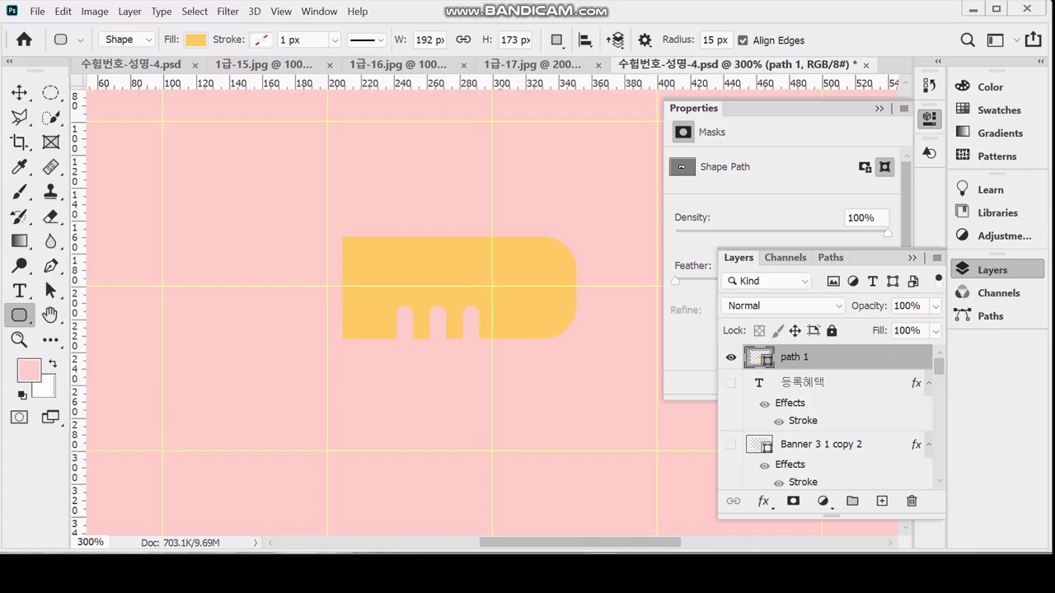
left_click(557, 40)
left_click(587, 62)
left_click_drag(314, 206, 338, 378)
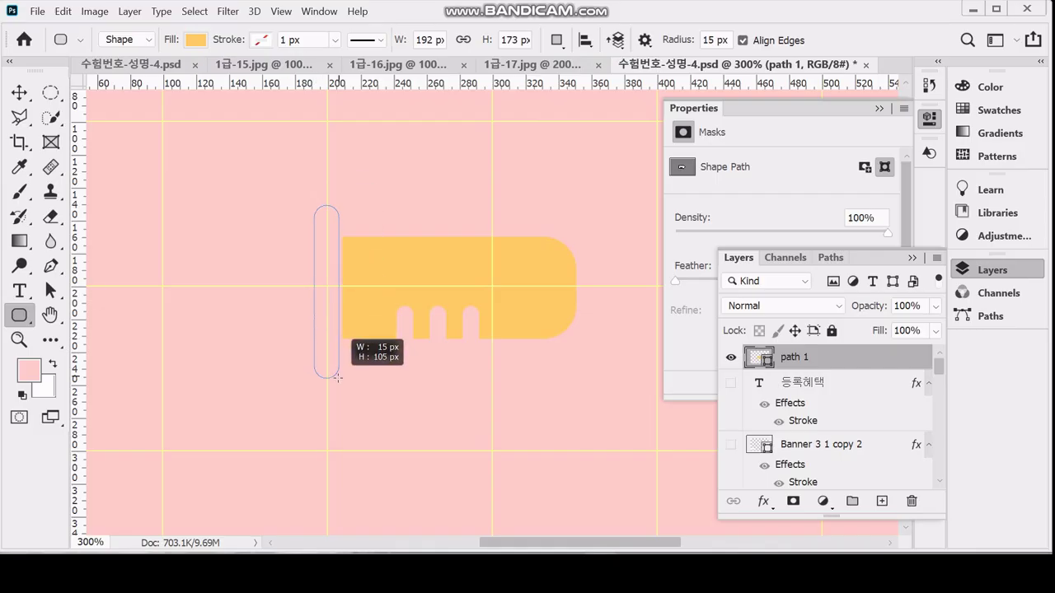
left_click_drag(338, 377, 336, 377)
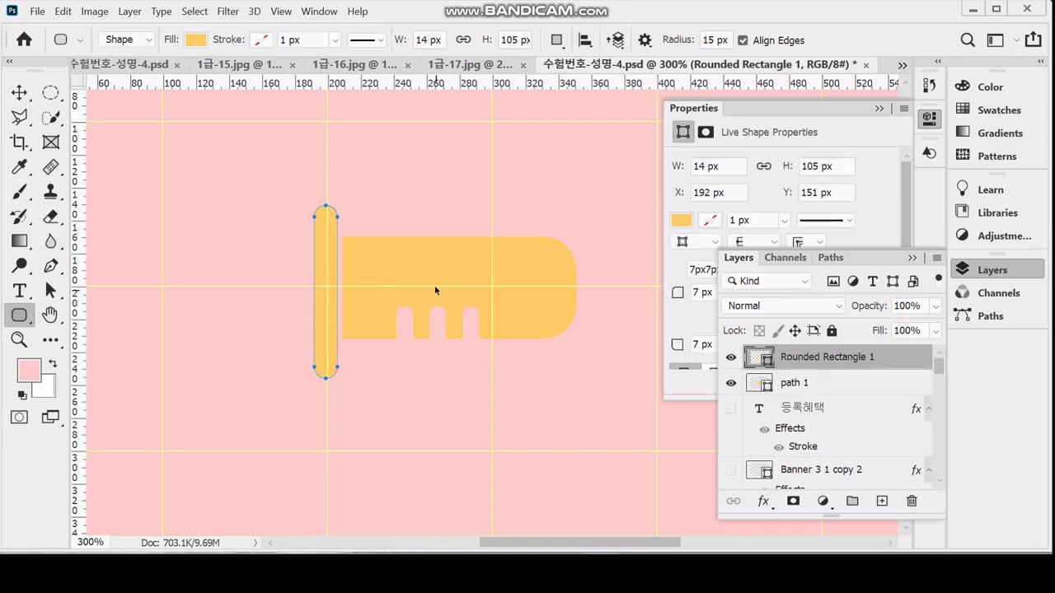
Shift the rounded bar slightly up to center it on the horizontal guide, and set its fill color to #996666
key("ctrl+t")
left_click_drag(331, 338, 330, 332)
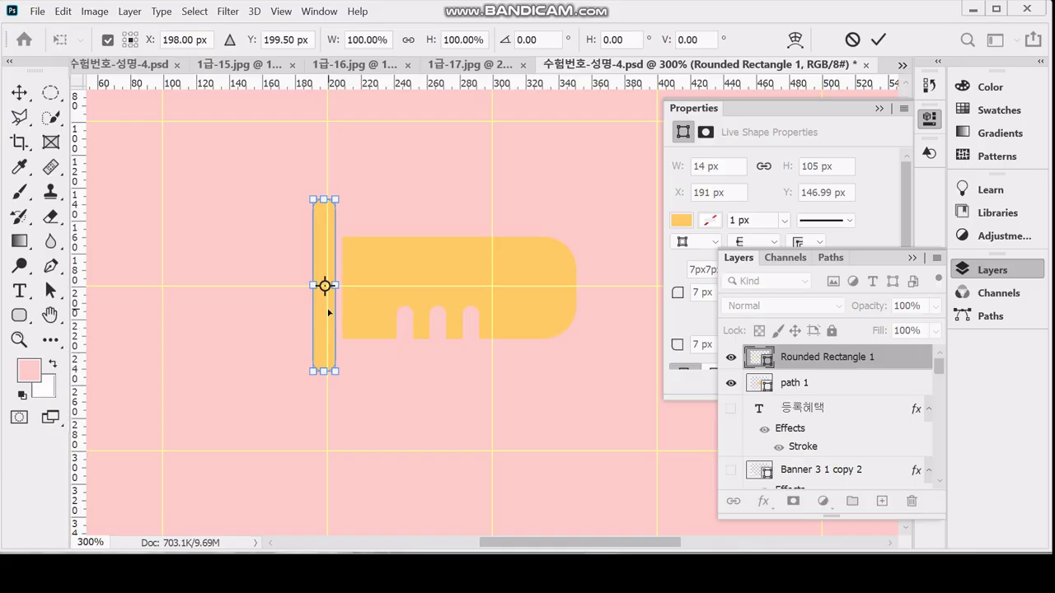
key("Return")
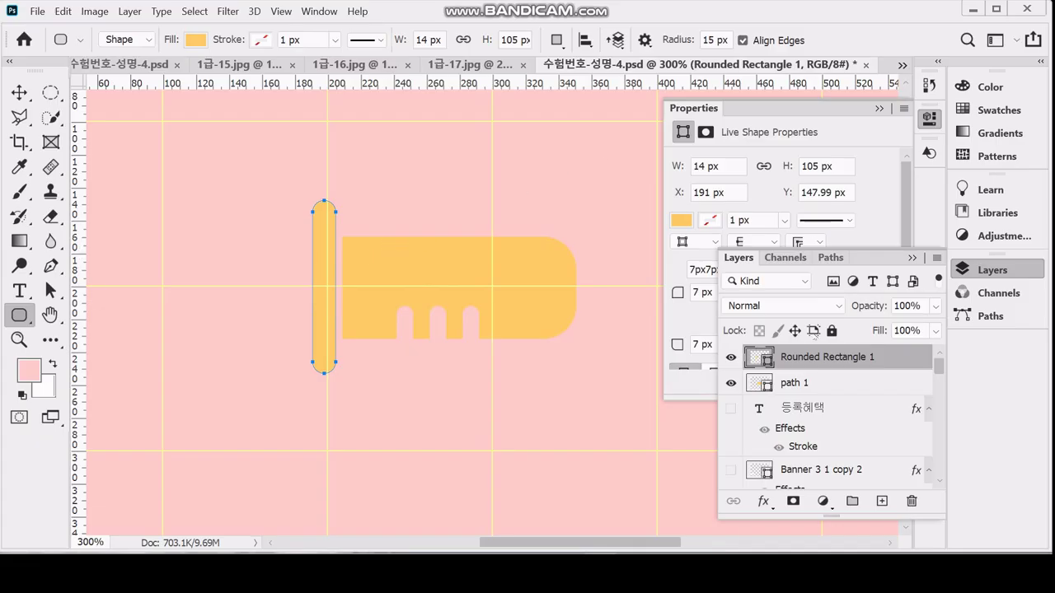
double_click(763, 357)
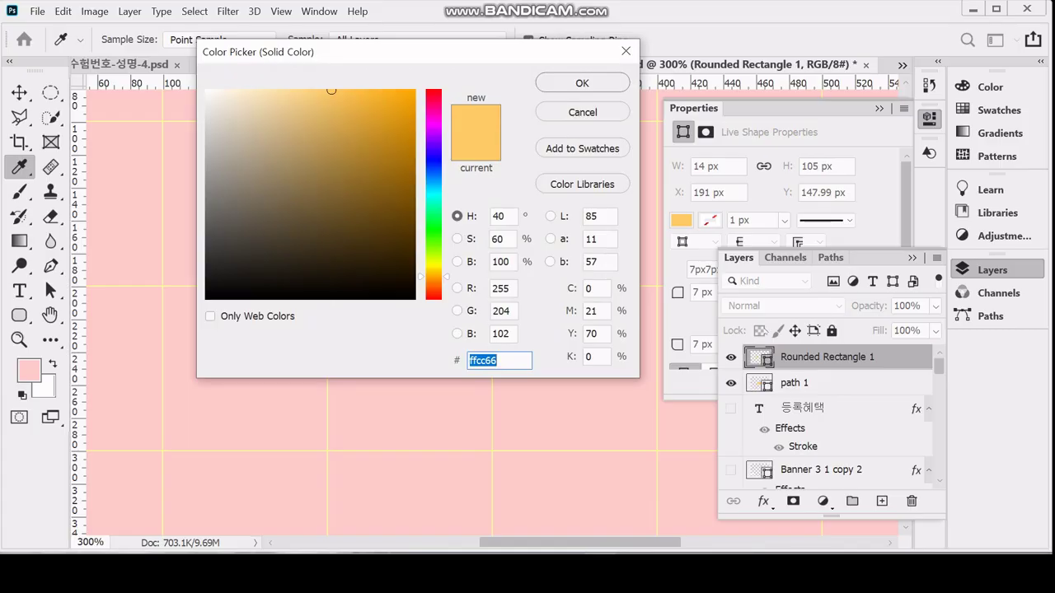
type("996666")
key("Return")
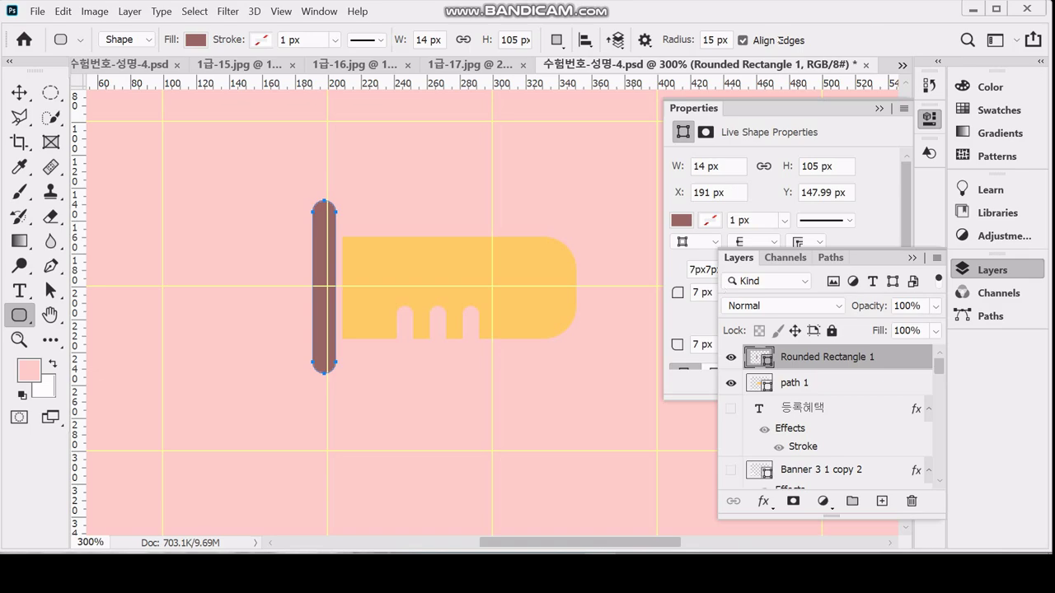
Draw a square-cornered rectangle about 13 px wide and 131 px high beside the bar, using Combine Shapes and a 0 px radius
left_click(558, 40)
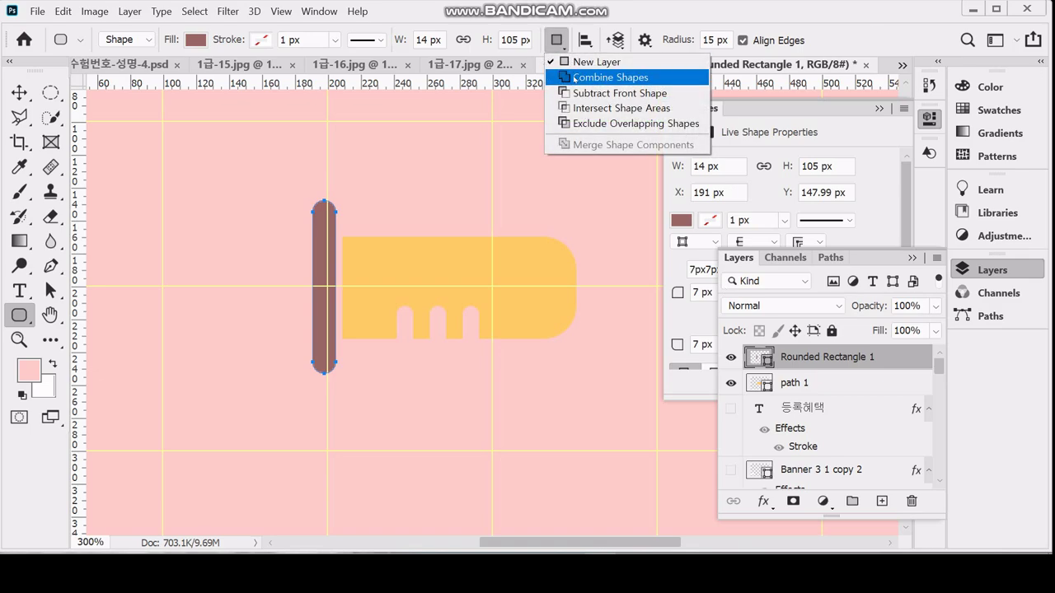
left_click(573, 79)
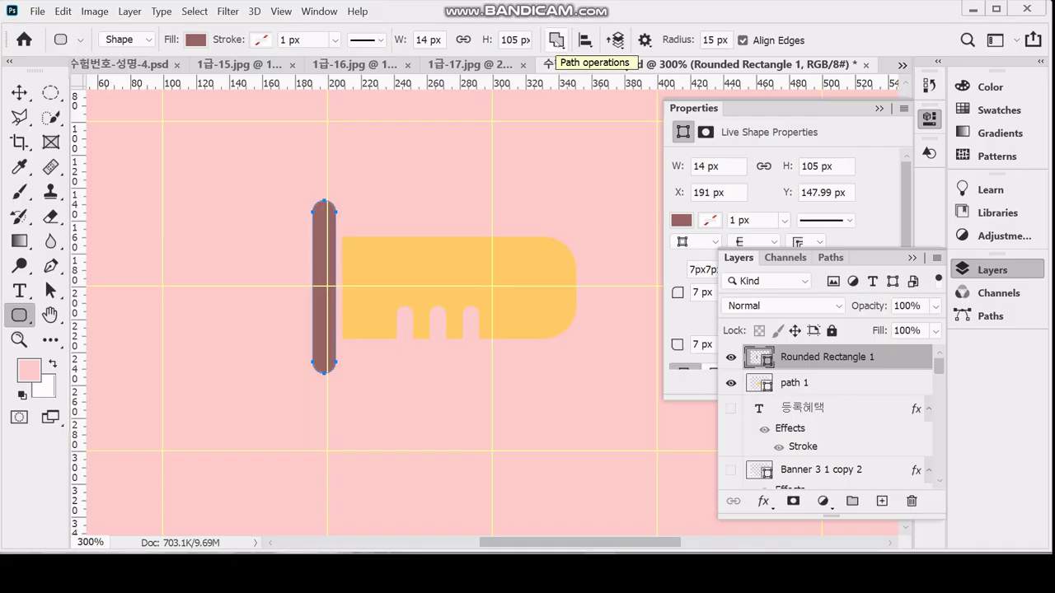
left_click(676, 39)
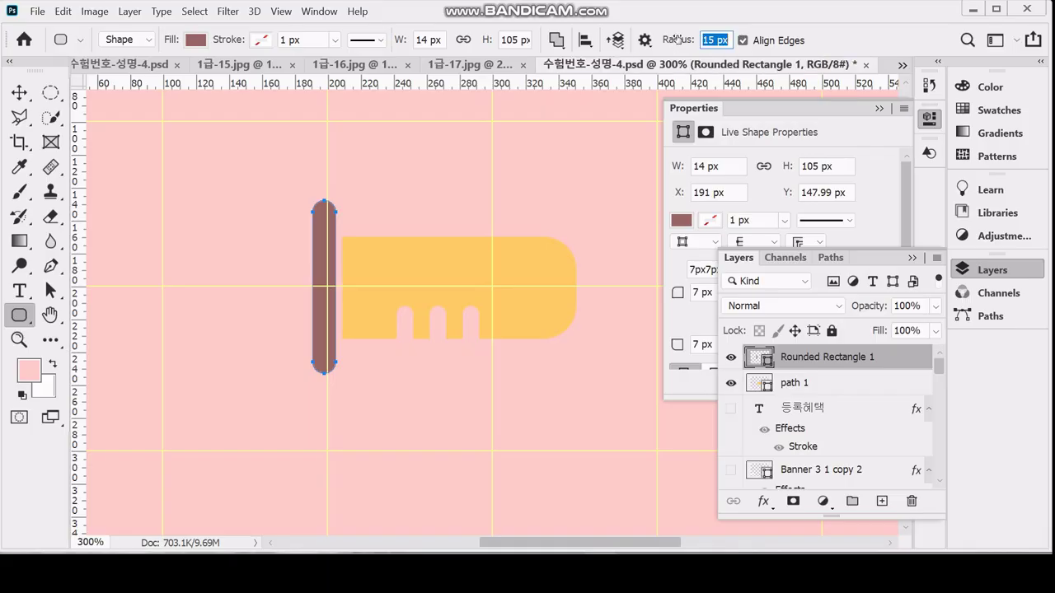
type("0")
key("Return")
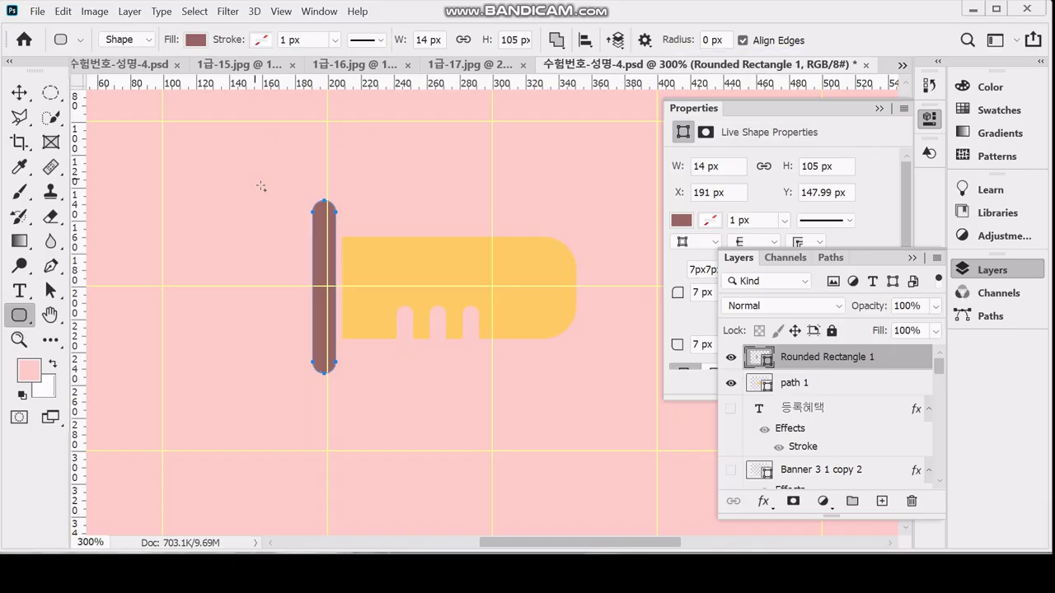
left_click_drag(288, 183, 309, 398)
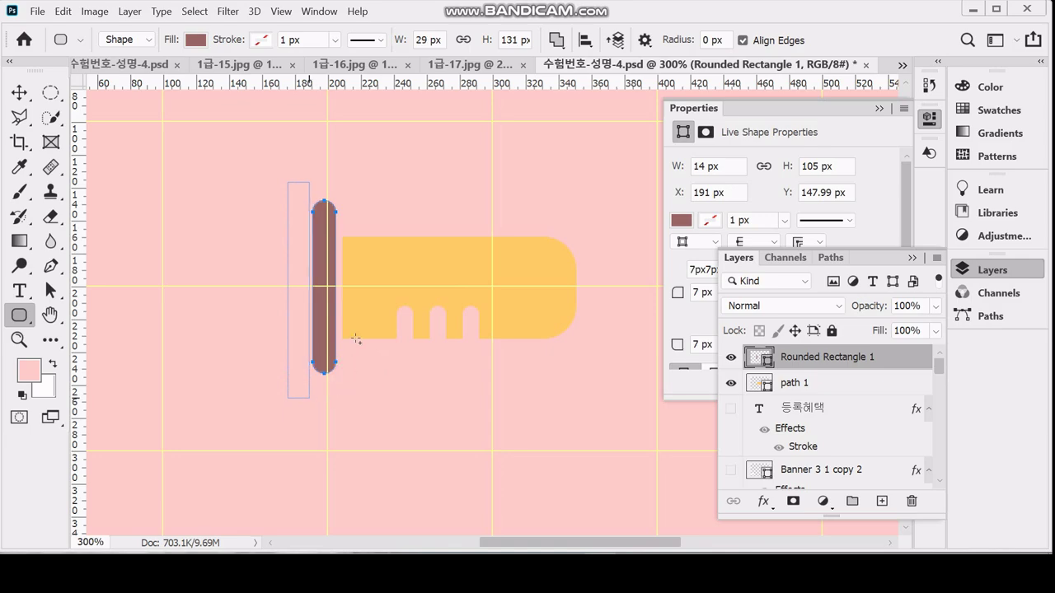
Nudge the tall rectangle right until it overlaps the left half of the rounded bar, then 2 px up
key("Right")
key("Right")
key("Right")
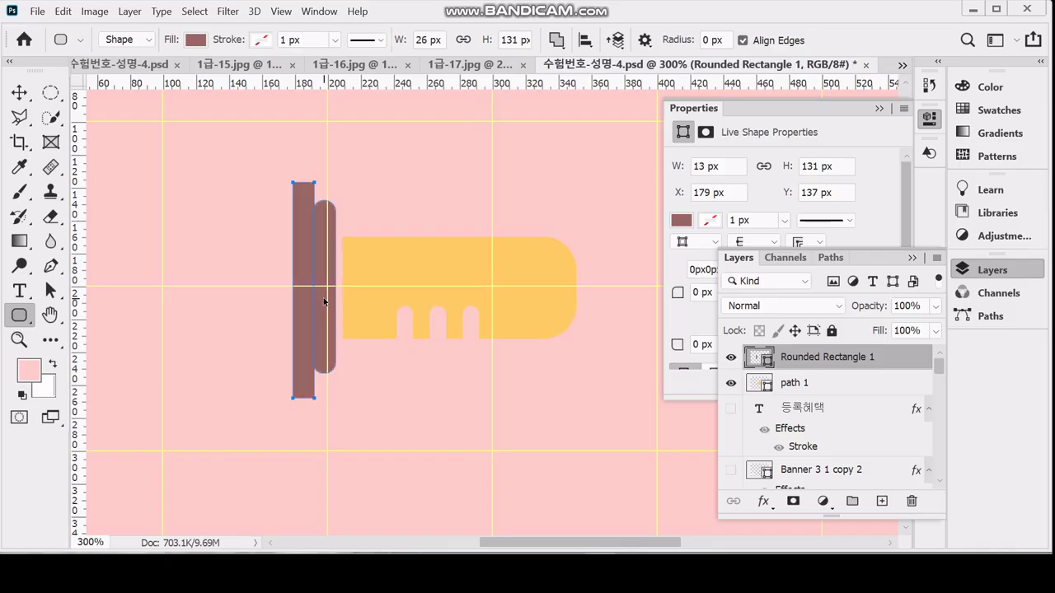
key("Right")
key("Right")
key("Right")
key("Right")
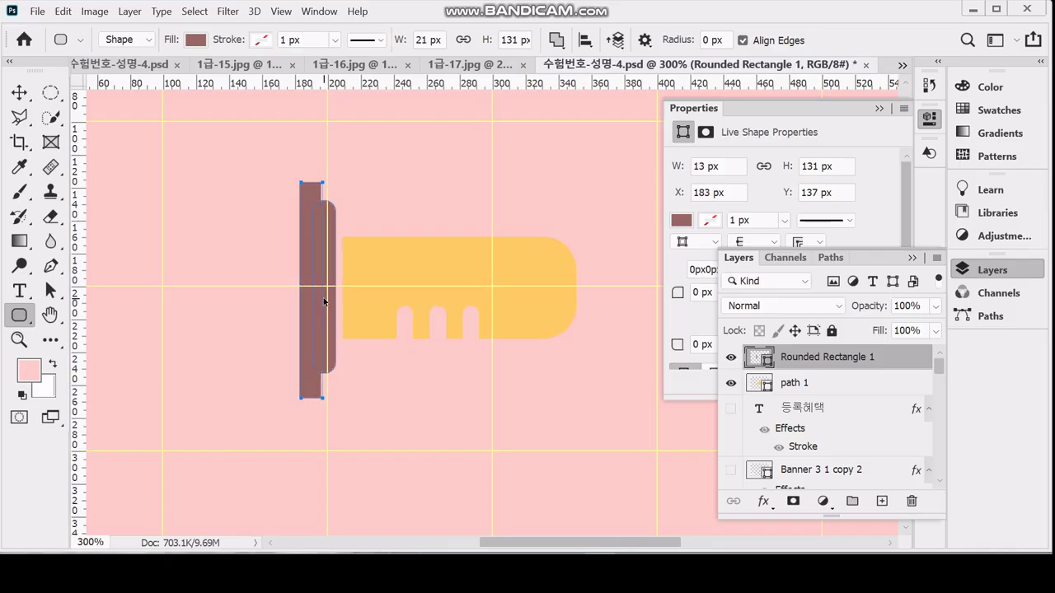
key("Right")
key("Right")
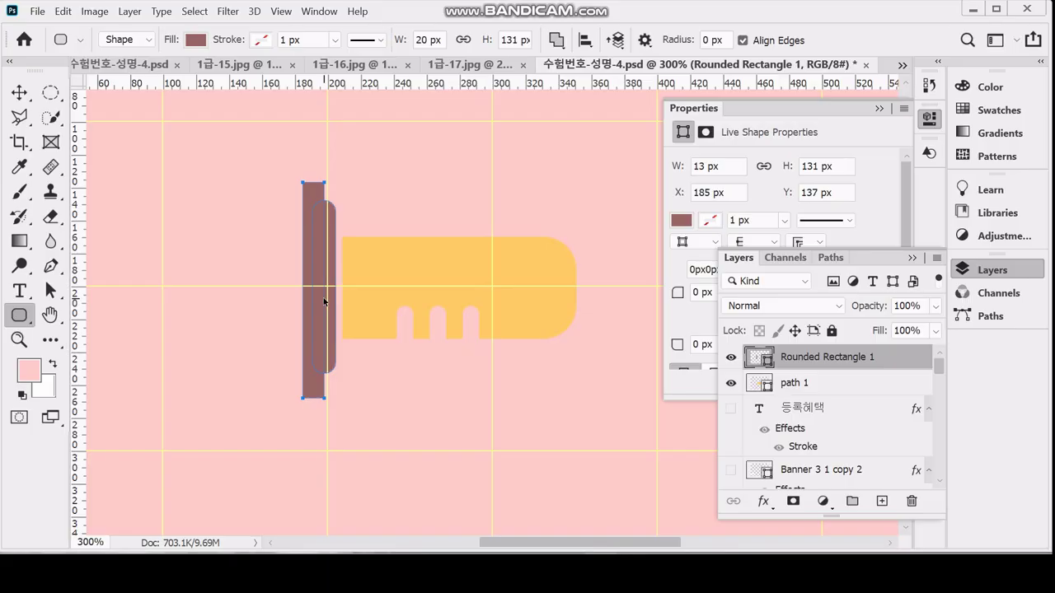
key("Up")
key("Up")
Align the vertical centers of the tall rectangle and the rounded bar, then deselect both paths
left_click_drag(243, 190, 333, 374)
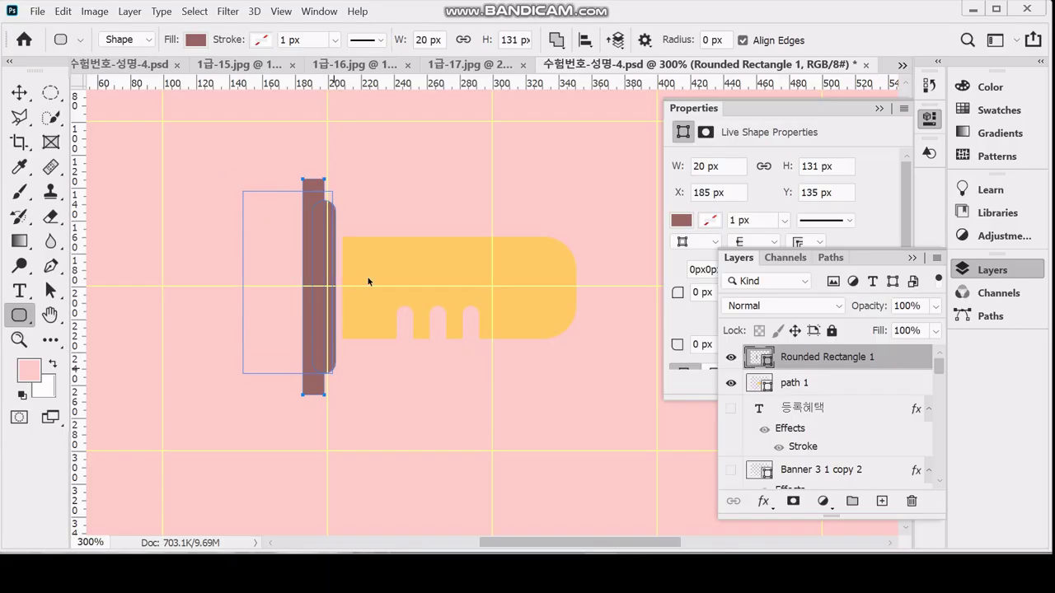
left_click(585, 41)
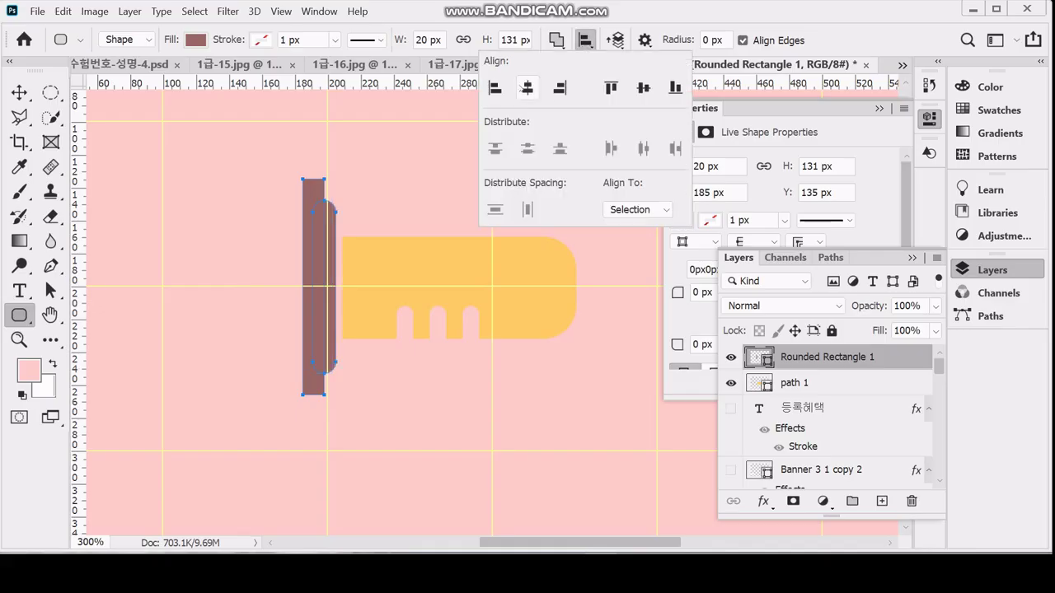
left_click(644, 87)
left_click(530, 400)
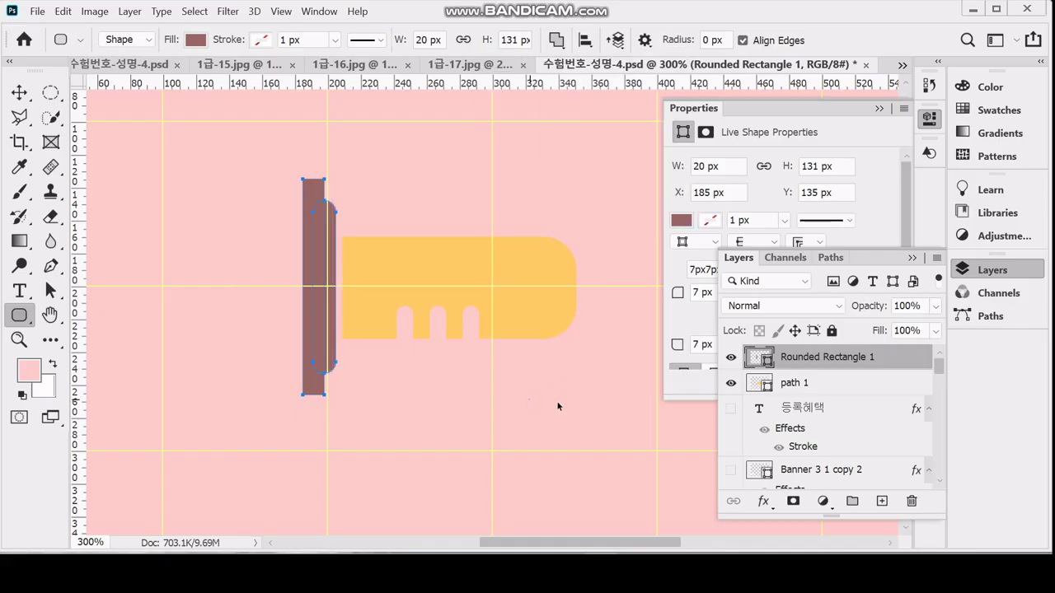
left_click(544, 376, "ctrl")
key("Return")
Draw a block about 22 by 29 px beyond the syringe body's rounded end and an overlapping needle rectangle about 67 by 13 px
scroll(490, 294, "right", 3)
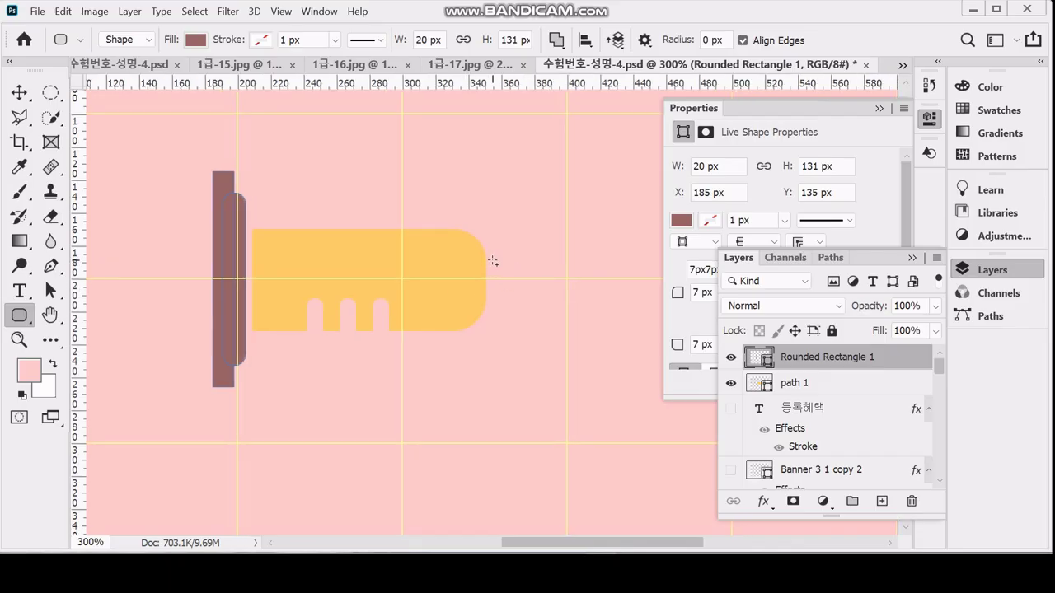
left_click_drag(495, 259, 531, 307)
left_click_drag(514, 272, 623, 293)
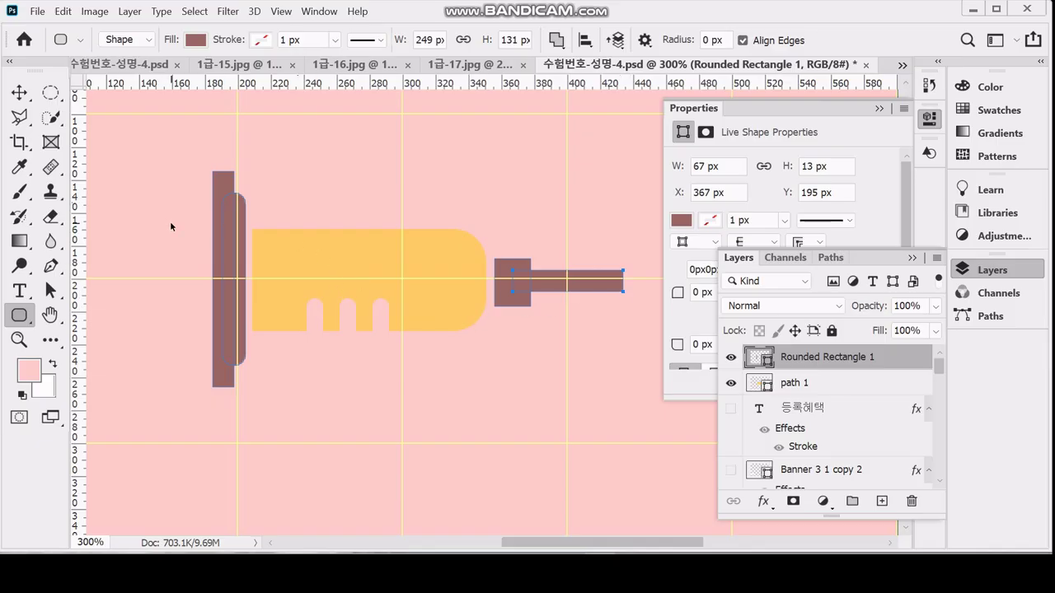
Align the vertical centers of all the brown shapes: plunger bars, block and needle
left_click_drag(170, 222, 604, 349)
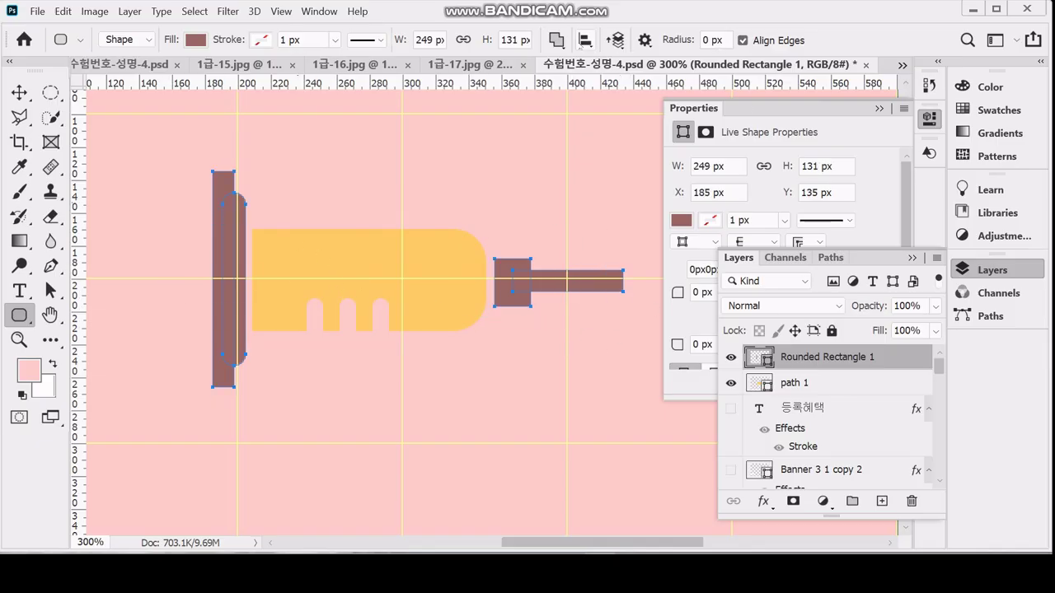
left_click(584, 40)
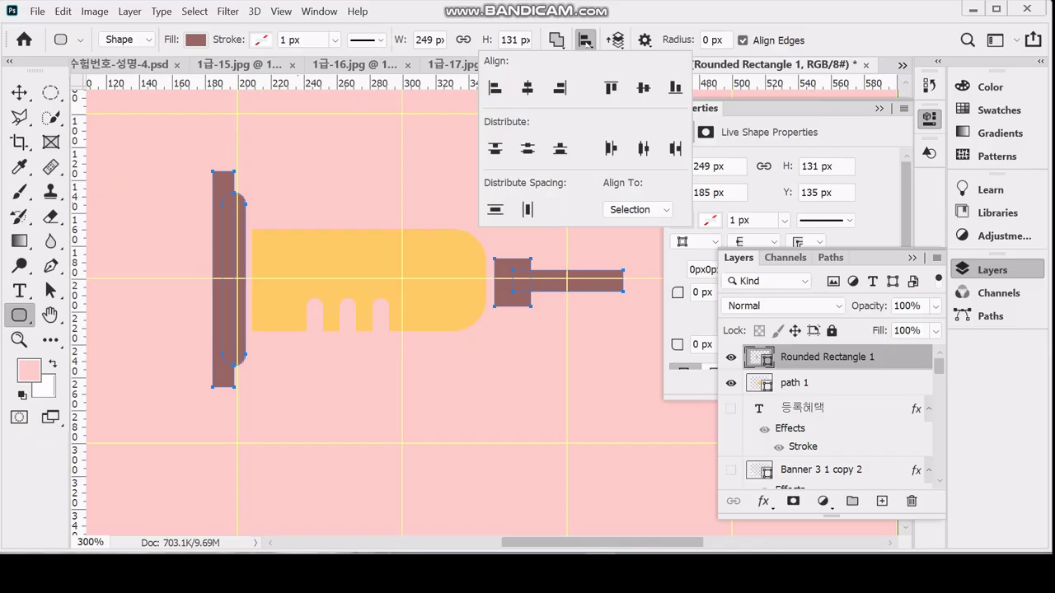
left_click(644, 87)
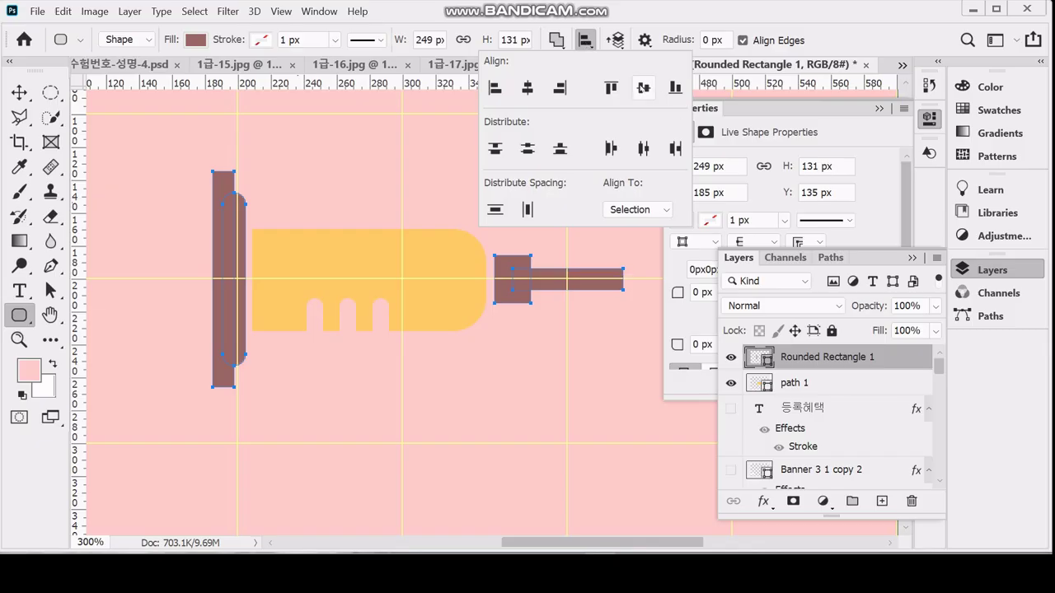
left_click(579, 348)
Taper the small block toward the needle with a Perspective transform of about 11.5°, then deselect its path
left_click_drag(556, 369, 505, 300)
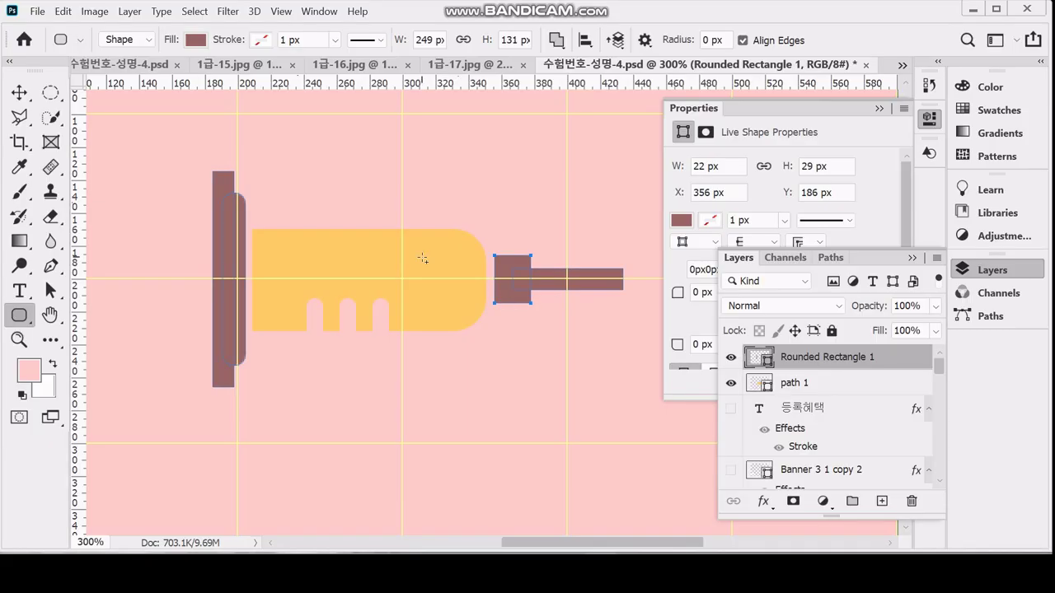
key("ctrl+t")
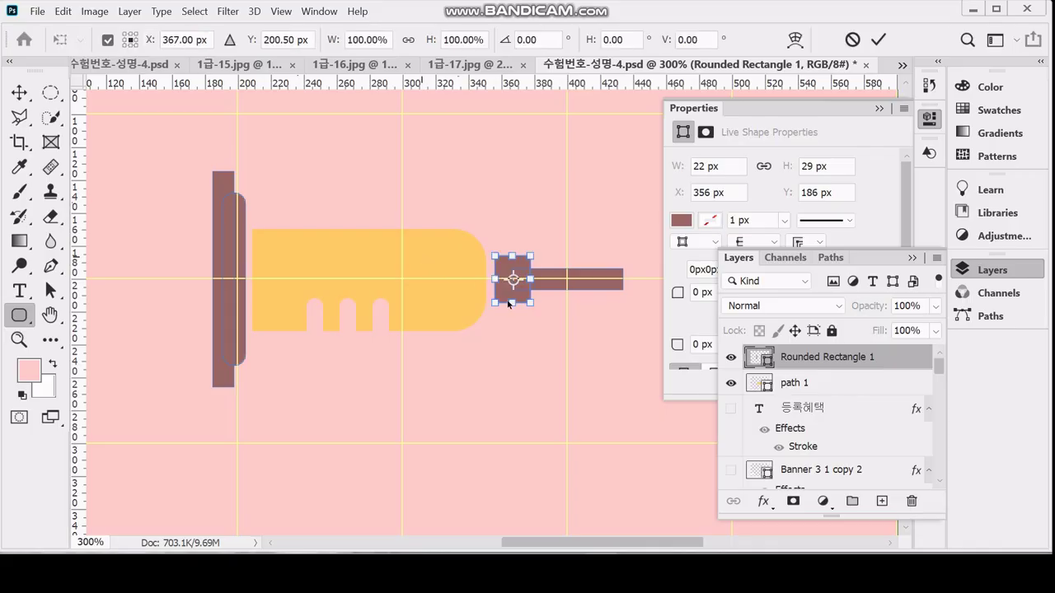
right_click(513, 295)
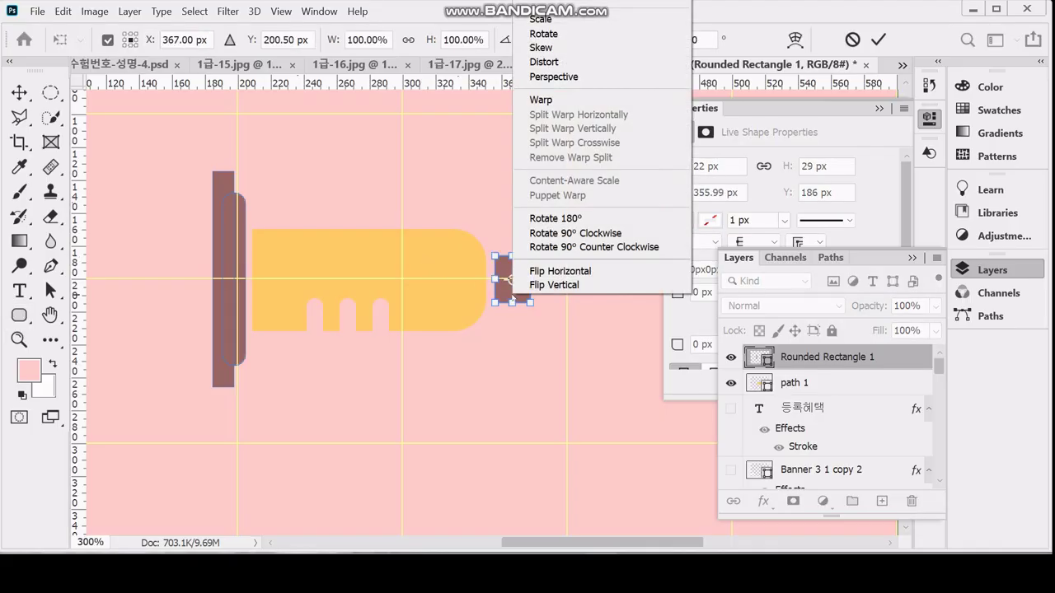
left_click(567, 81)
left_click(518, 339, "ctrl")
left_click(520, 299, "ctrl")
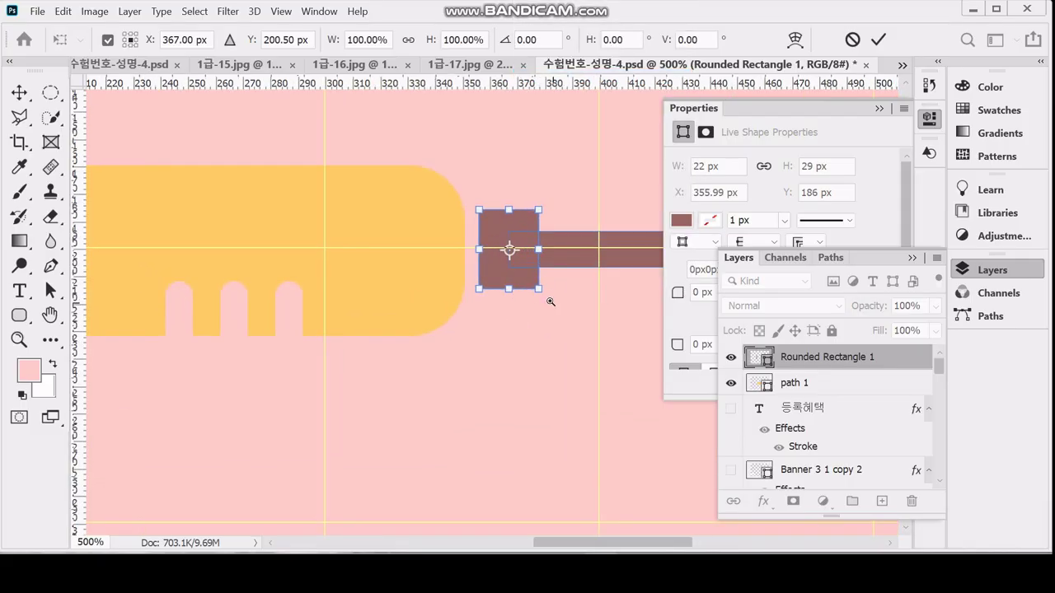
left_click(526, 290, "ctrl")
left_click(521, 288, "ctrl")
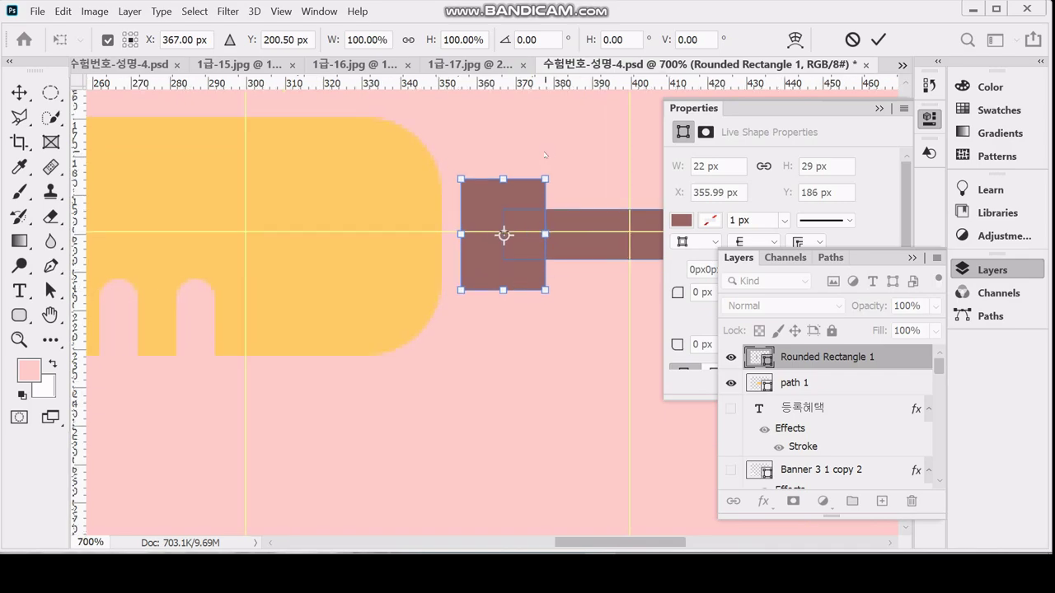
left_click_drag(544, 183, 543, 192)
key("ctrl+z")
right_click(547, 181)
left_click(588, 269)
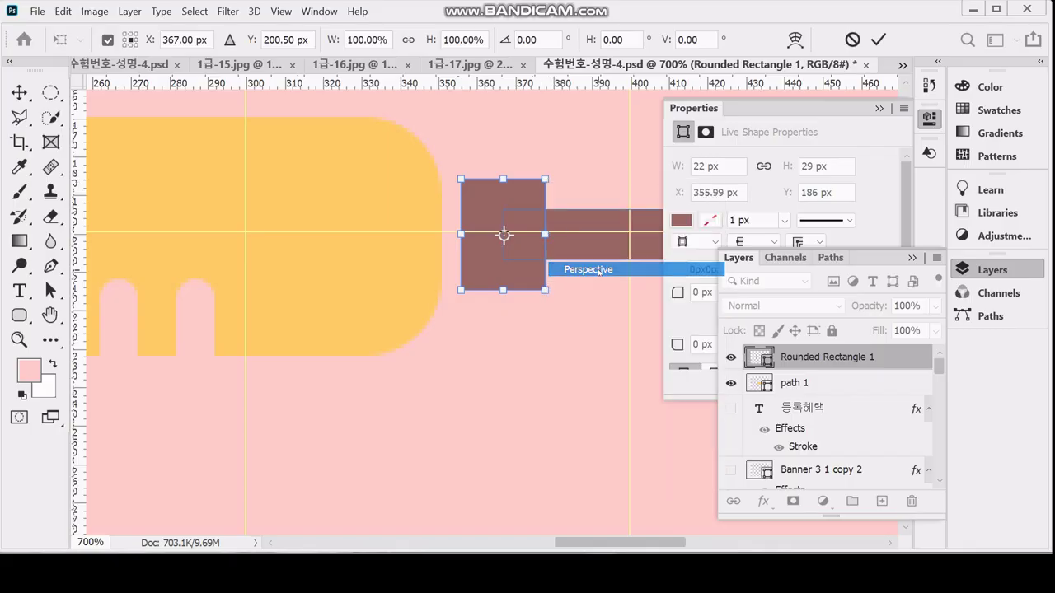
left_click_drag(545, 179, 546, 199)
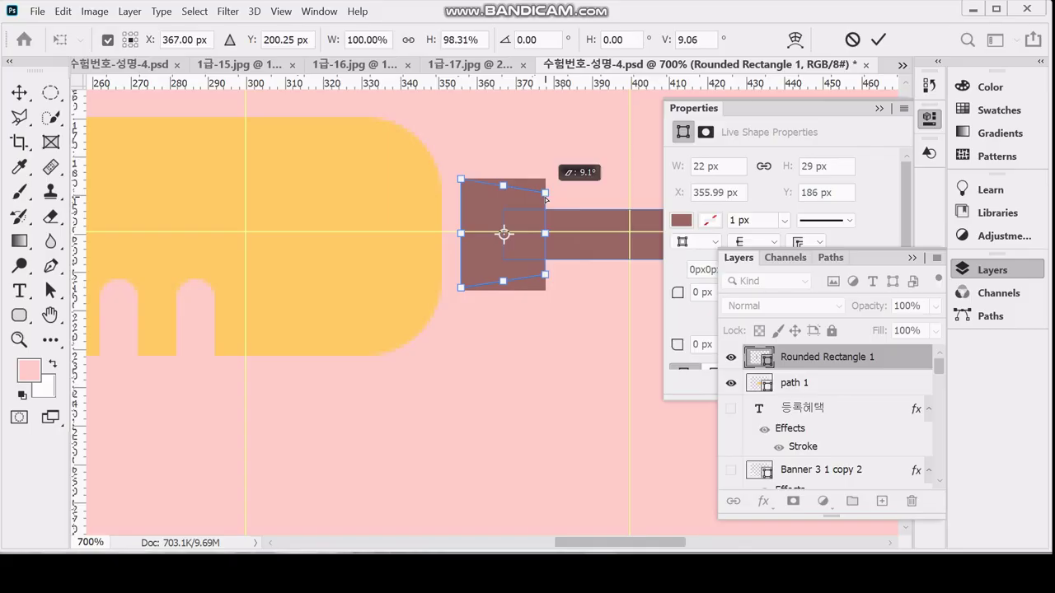
left_click_drag(546, 199, 548, 202)
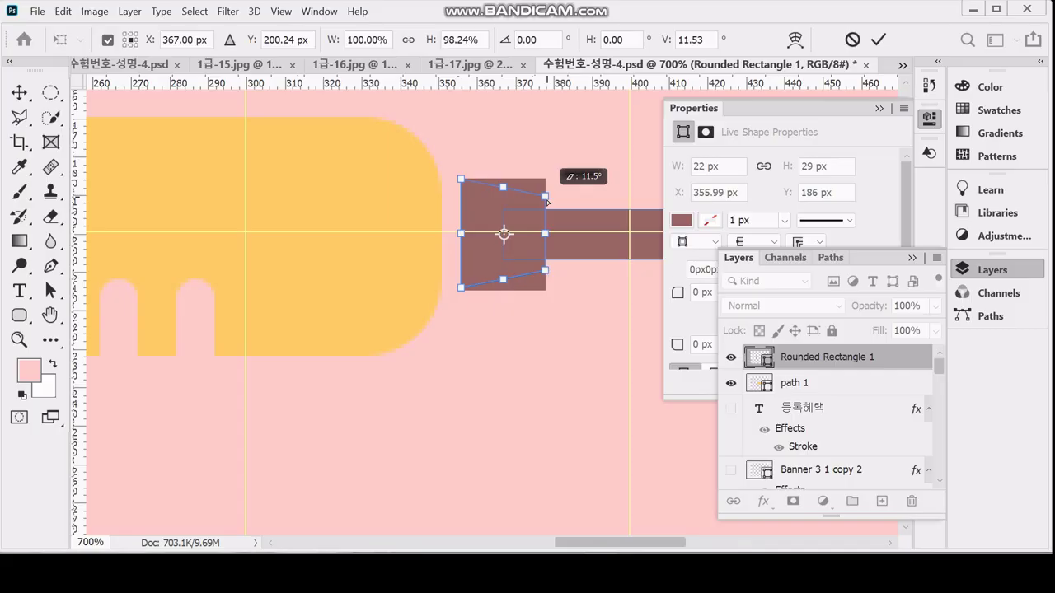
key("Return")
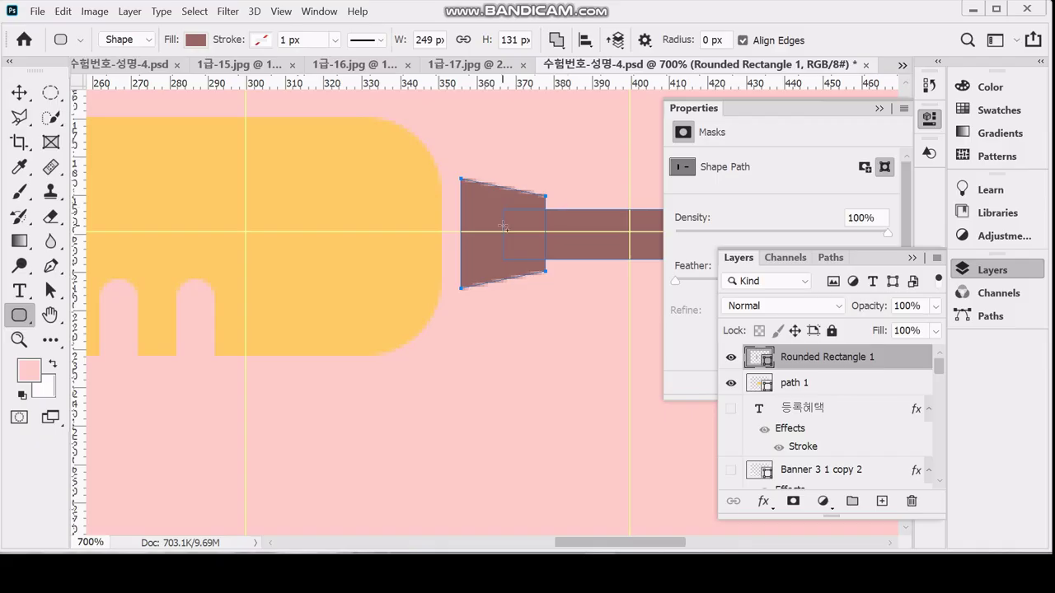
key("Return")
Subtract a vertical rectangle about 5 px wide and 56 px high from the middle of the tapered block
left_click(556, 40)
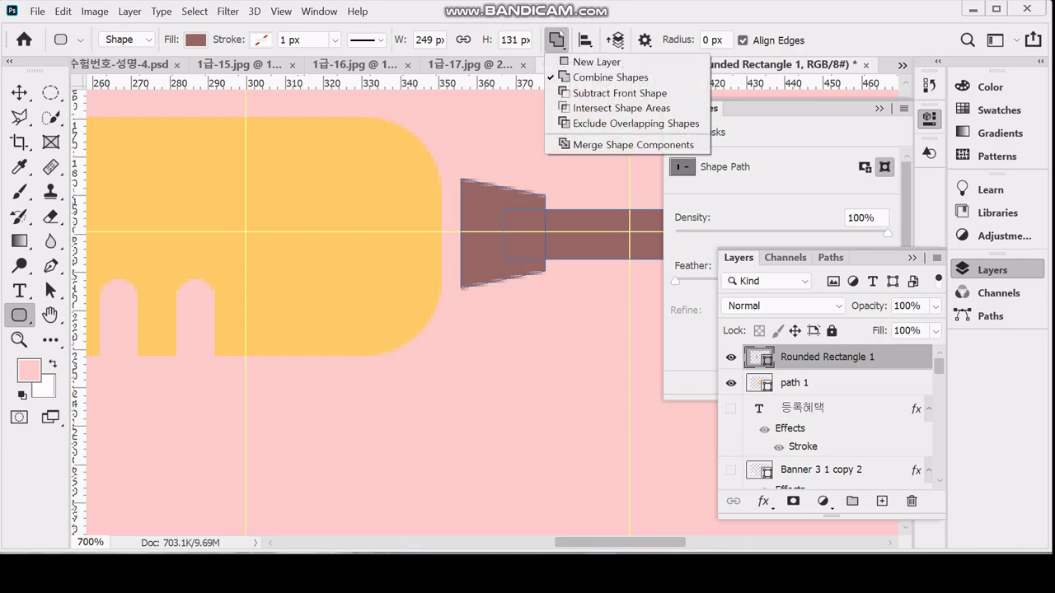
left_click(574, 93)
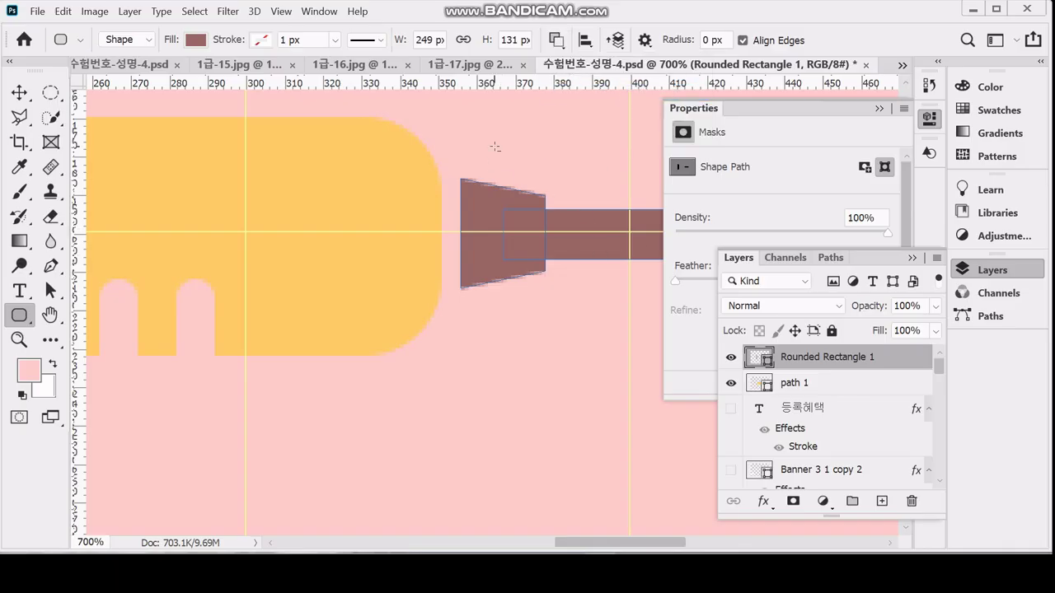
left_click_drag(495, 140, 515, 355)
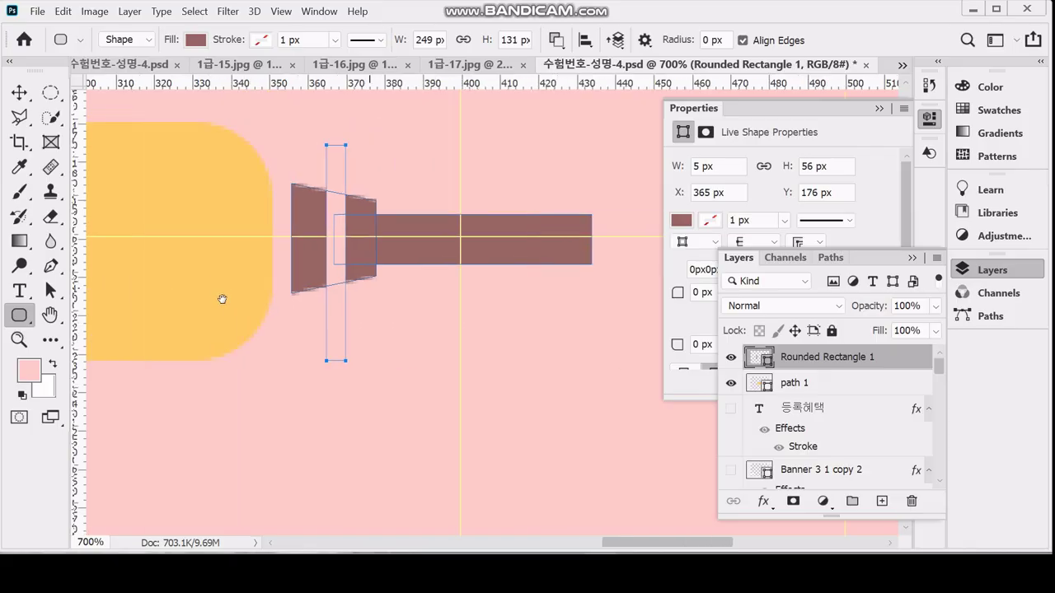
Move the needle rectangle's lower right corner point 14 px to the right to form a slanted tip
scroll(473, 291, "right", 5)
left_click(51, 290)
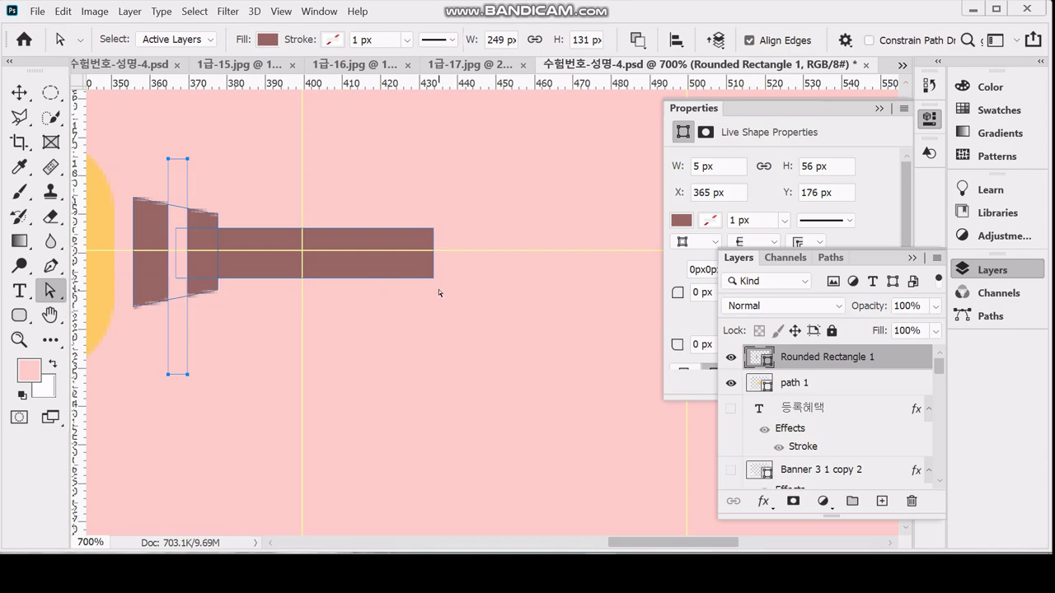
left_click_drag(473, 262, 403, 311)
left_click_drag(445, 274, 437, 283)
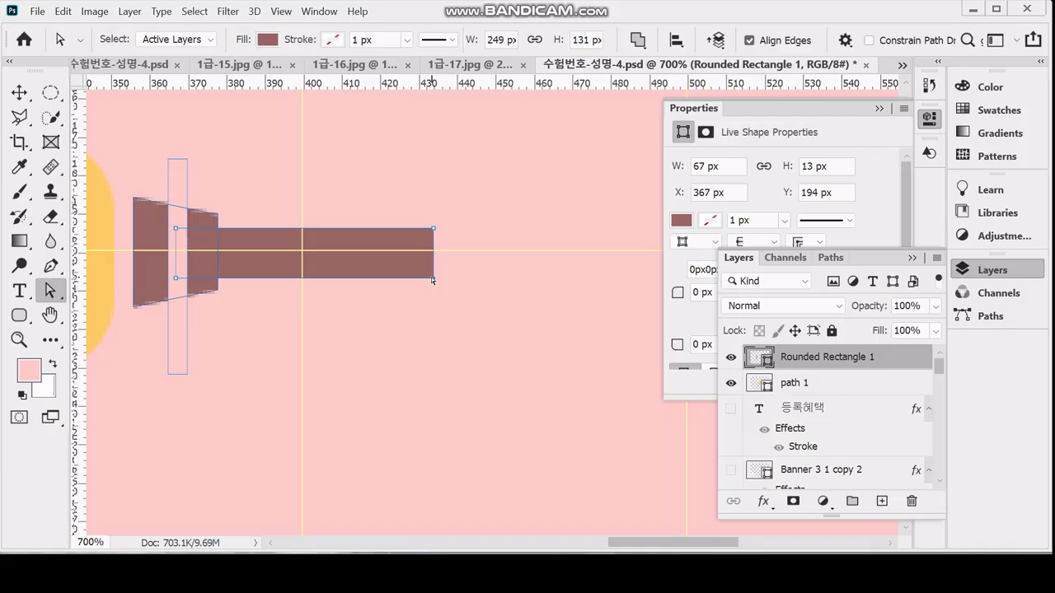
left_click(433, 277)
key("Right")
key("Right")
key("Right")
key("Right")
key("Right")
key("Right")
key("Right")
key("Right")
key("Right")
key("Right")
key("Right")
key("Right")
key("Right")
key("Right")
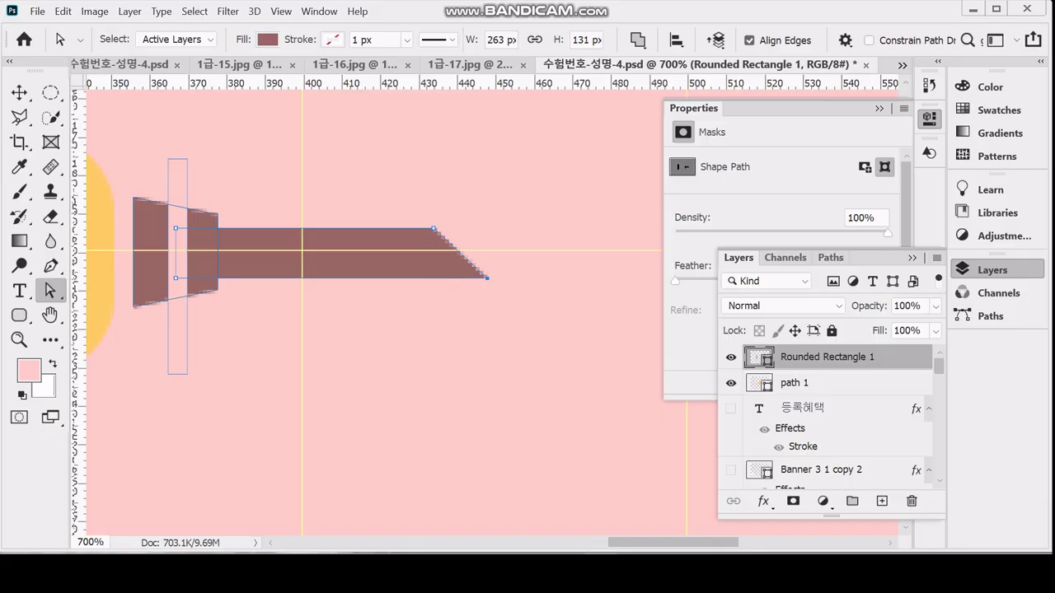
Merge the brown plunger and needle shape components into one path and rename the layer path 2
left_click(637, 40)
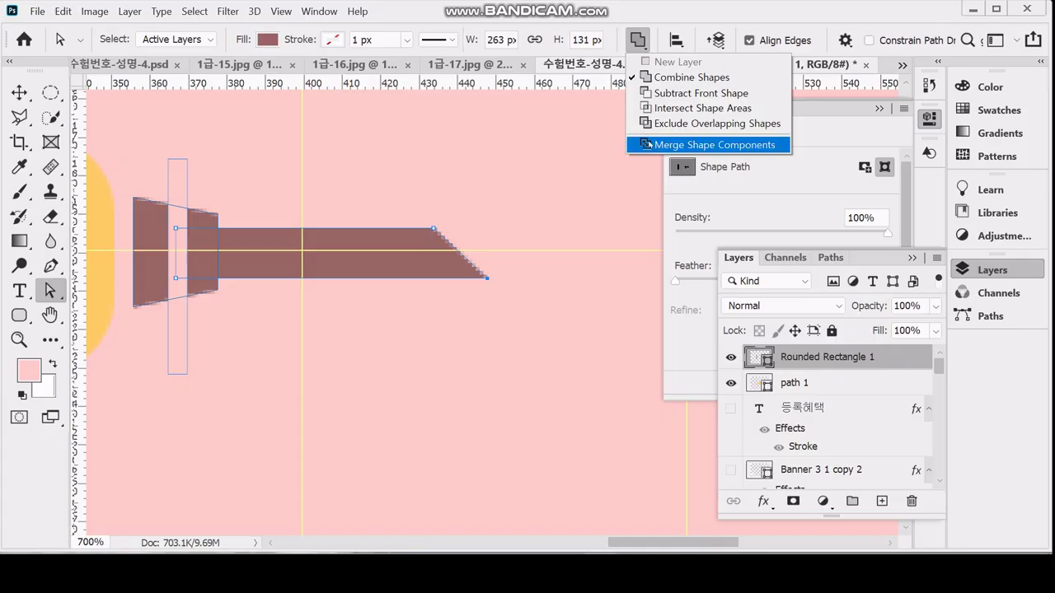
left_click(648, 144)
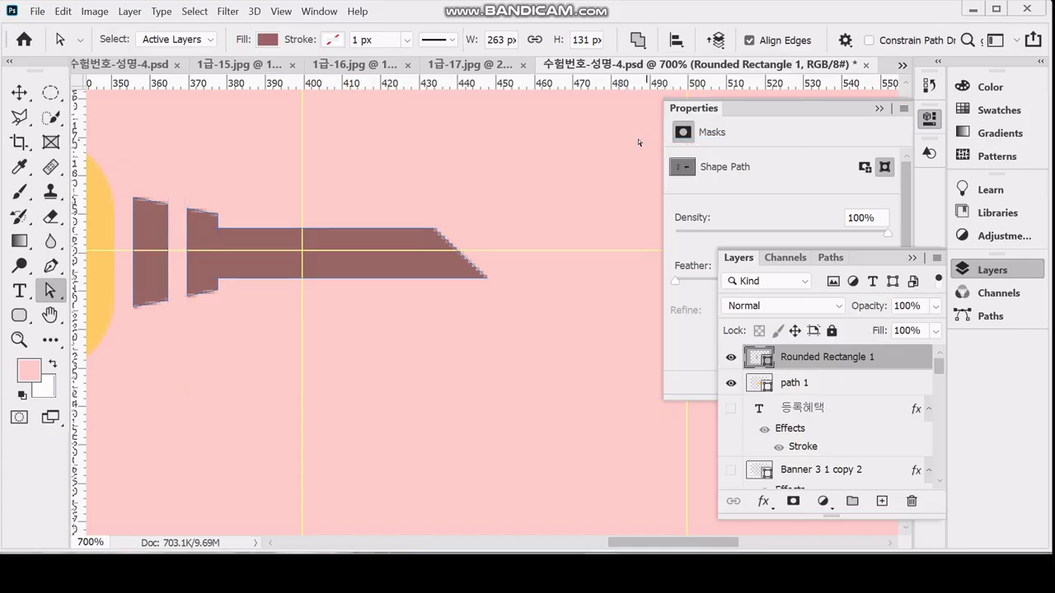
double_click(789, 359)
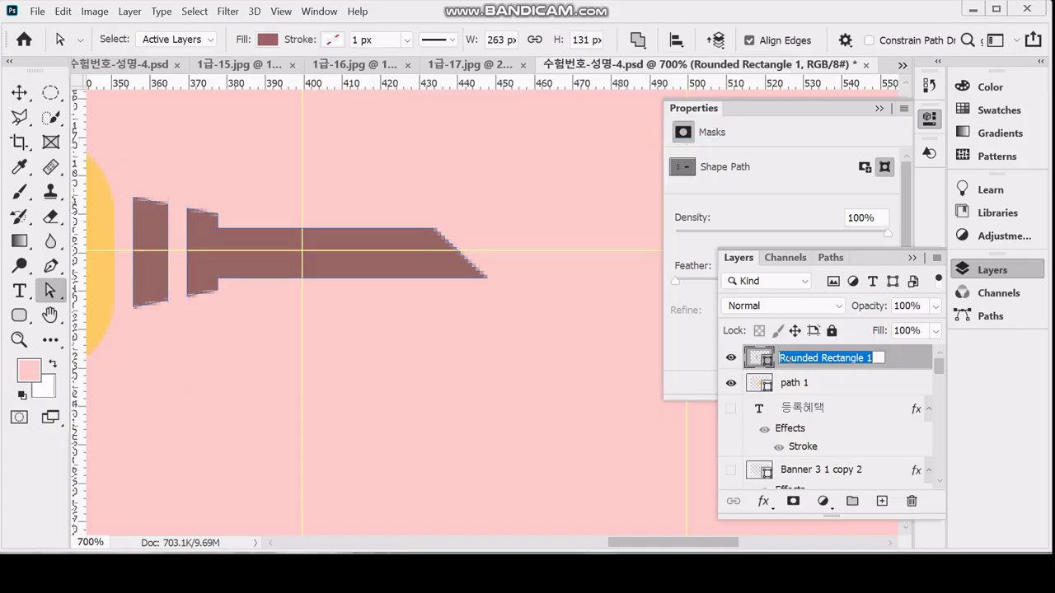
type("path 2")
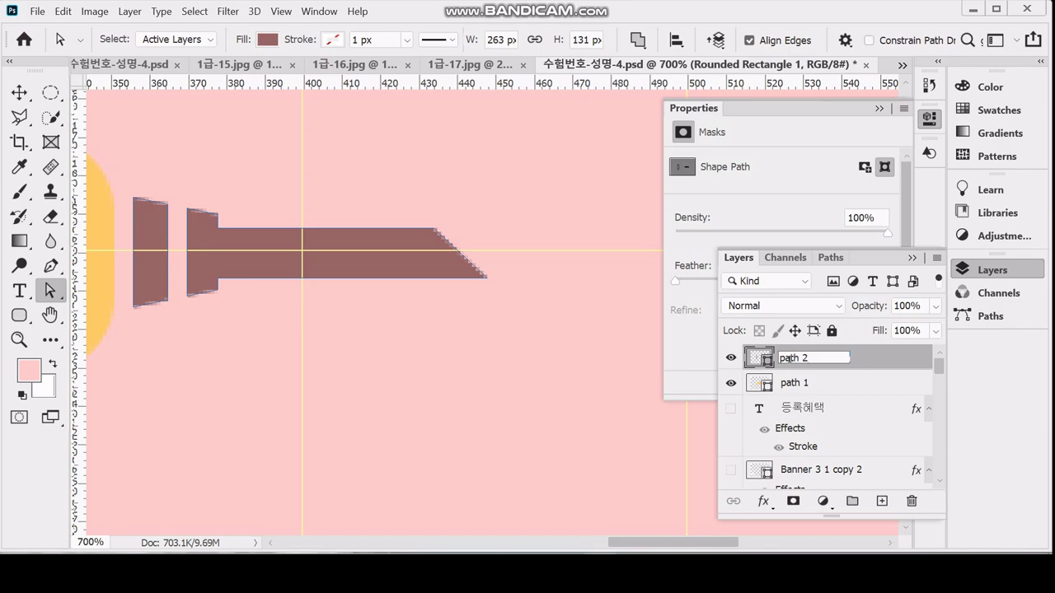
key("Return")
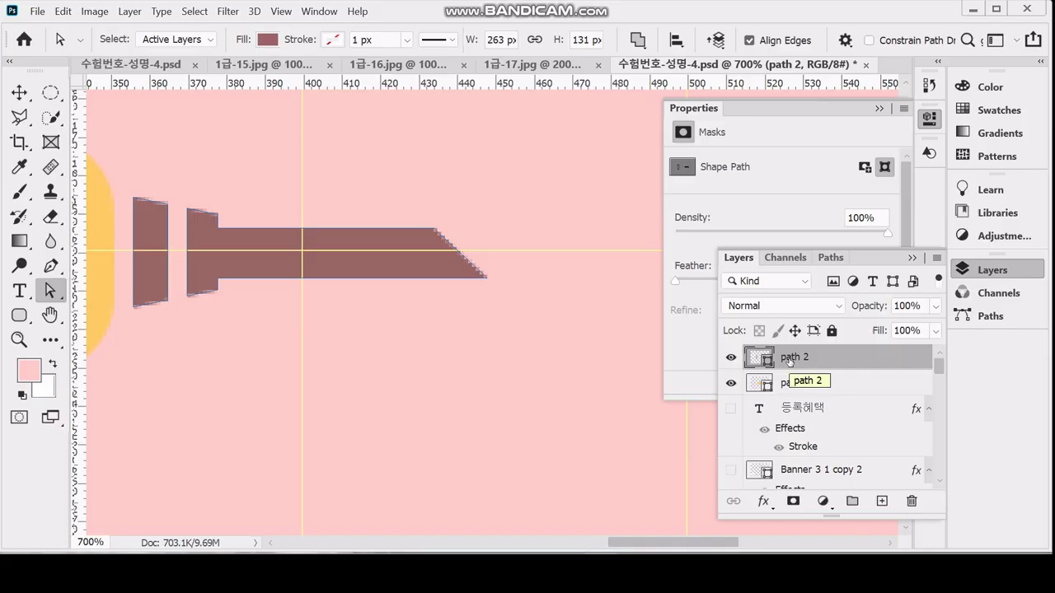
Draw a vertical rectangle about 18 px wide and 77 px high on a new layer, left of the brown plunger bar
key("ctrl+minus")
key("ctrl+minus")
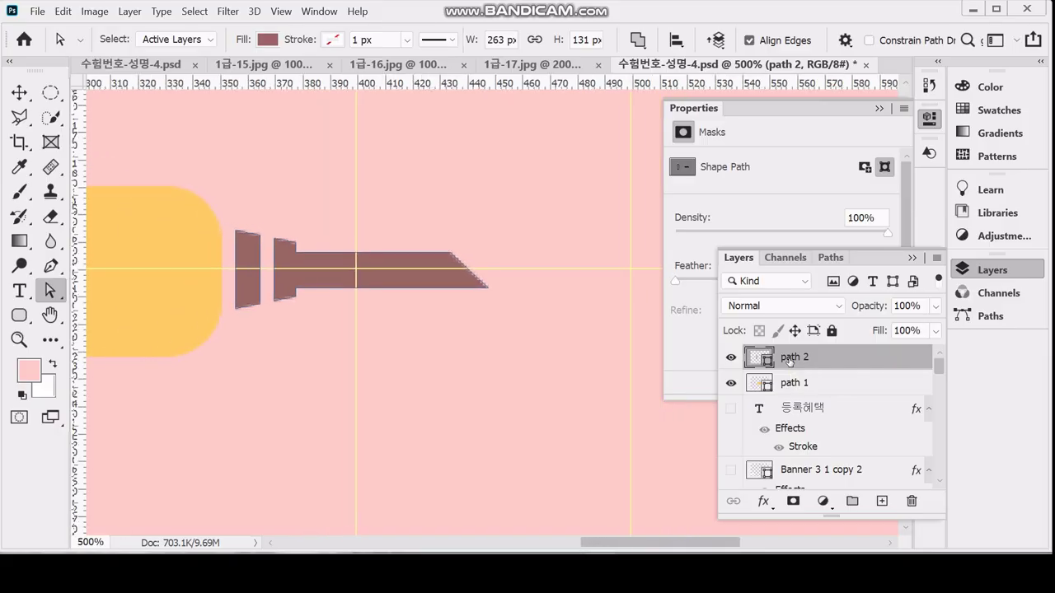
key("ctrl+minus")
key("u")
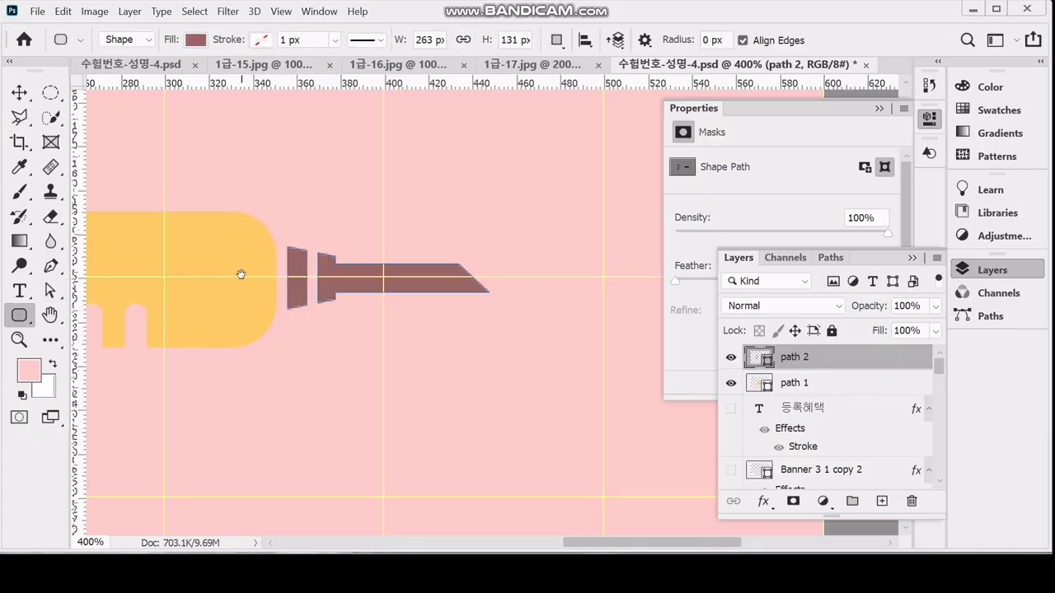
left_click_drag(242, 275, 456, 275)
left_click_drag(94, 278, 266, 277)
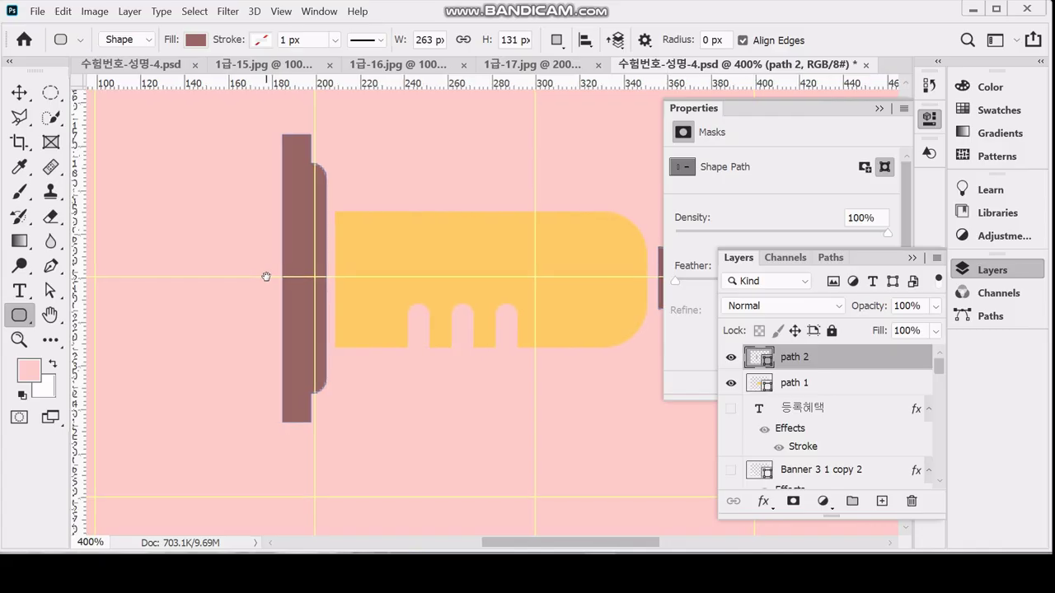
left_click_drag(334, 251, 402, 238)
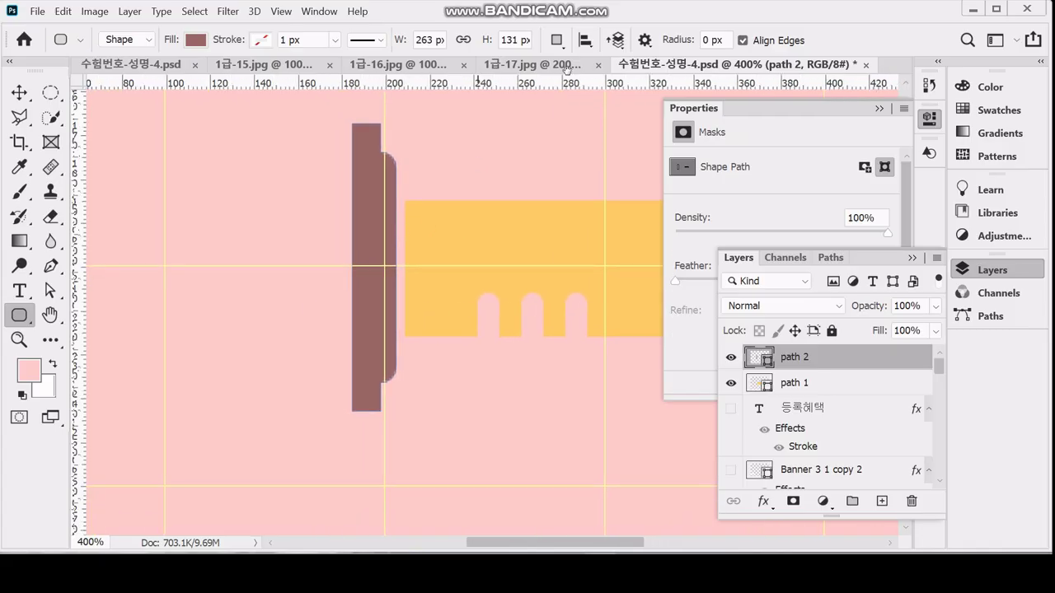
left_click(558, 40)
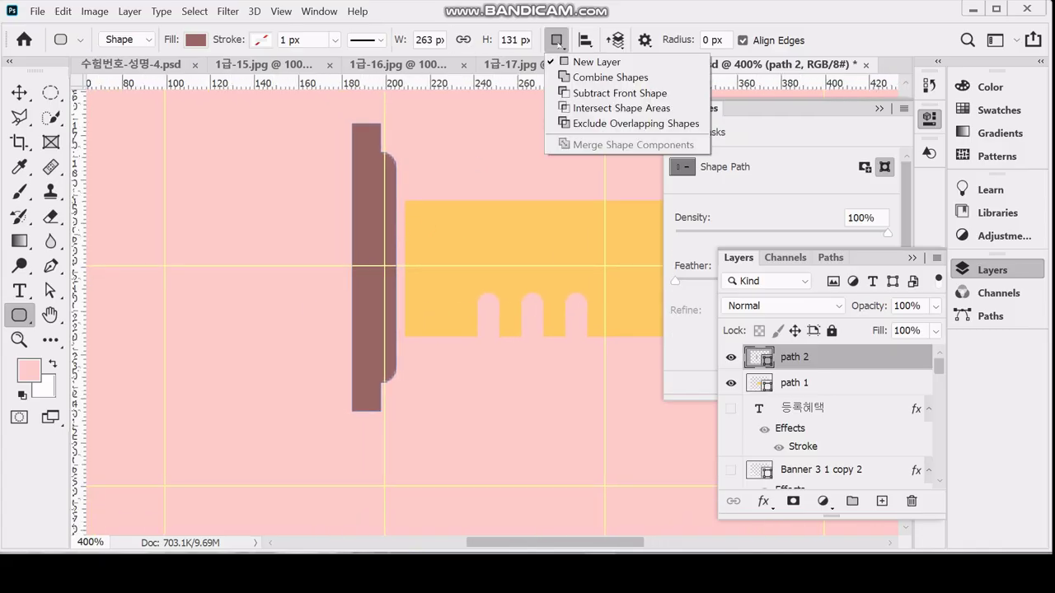
left_click(560, 63)
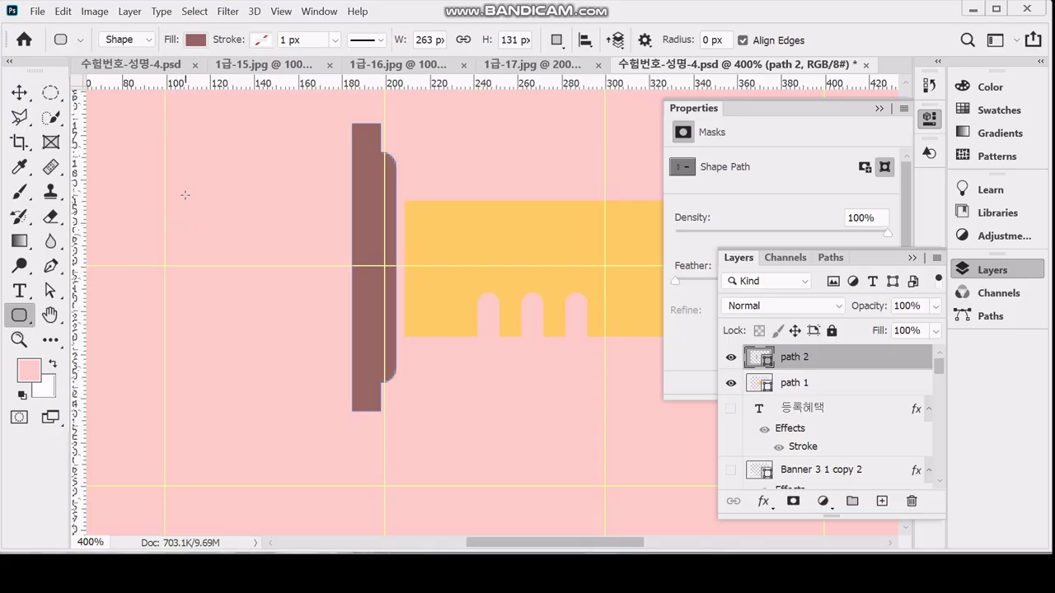
left_click_drag(184, 188, 222, 354)
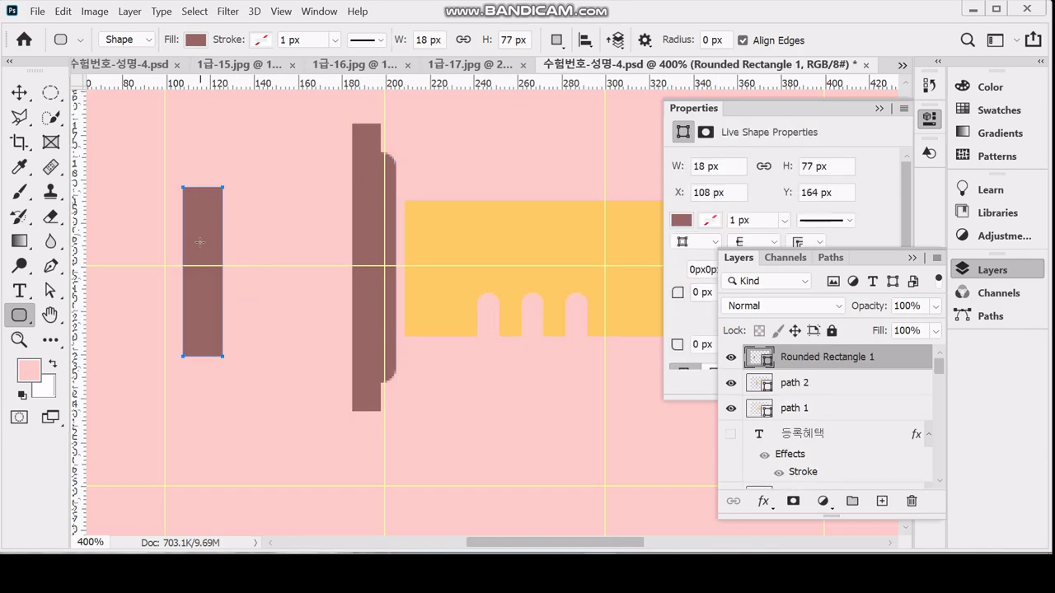
Combine a horizontal rectangle about 59 px wide and 28 px high with the new vertical one, extending toward the plunger bar
left_click(556, 39)
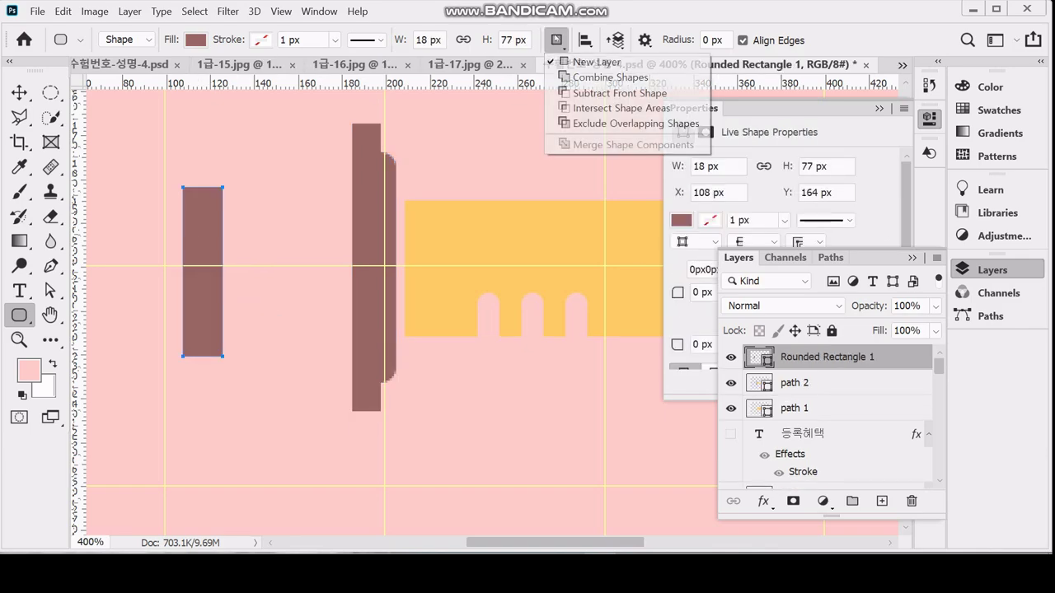
left_click(561, 78)
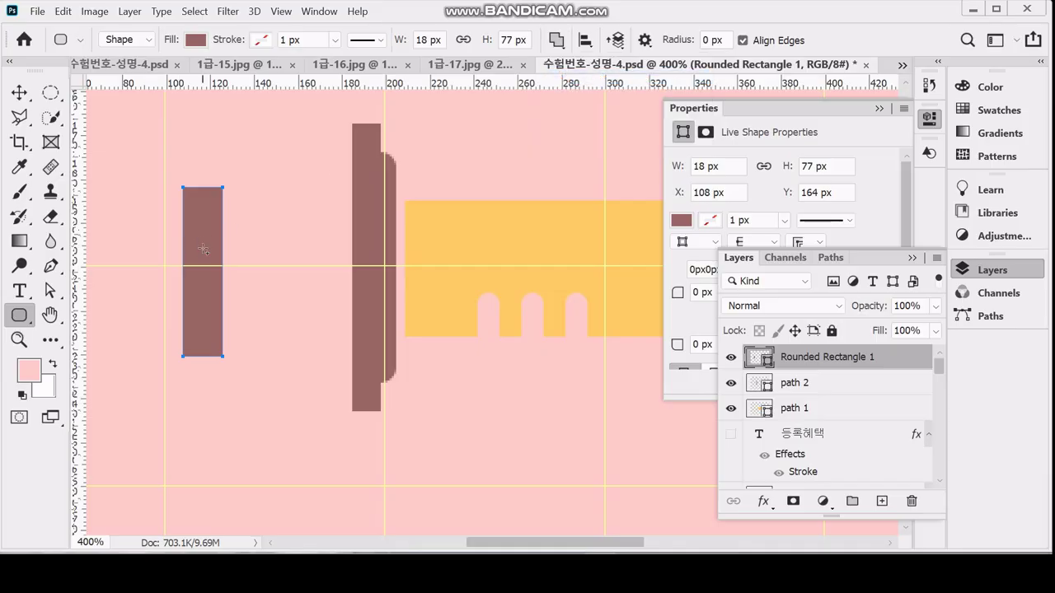
left_click_drag(199, 238, 330, 299)
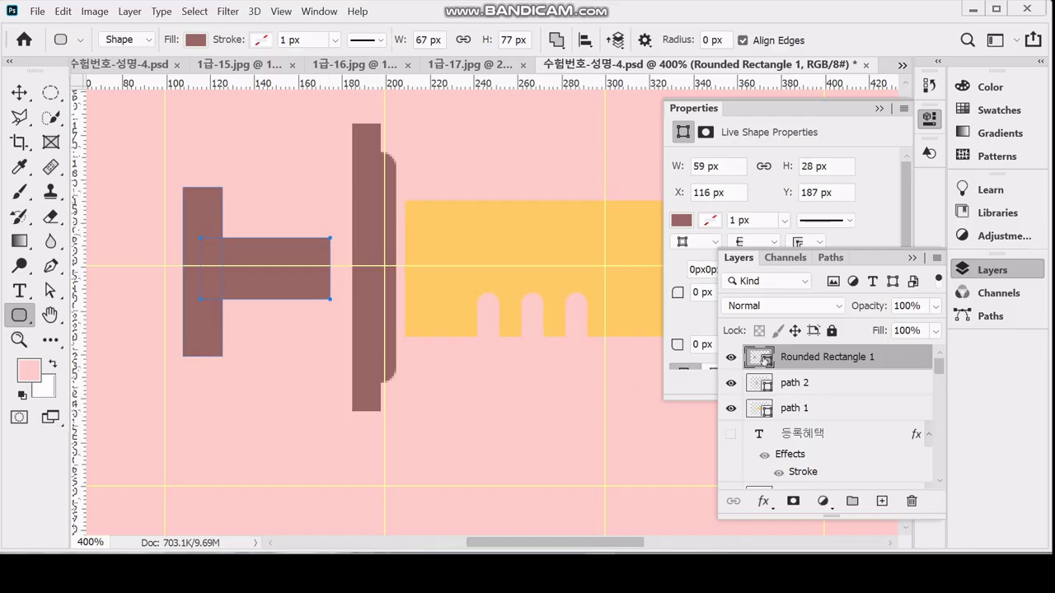
Set the fill color of the combined handle shape to hex 633
double_click(758, 358)
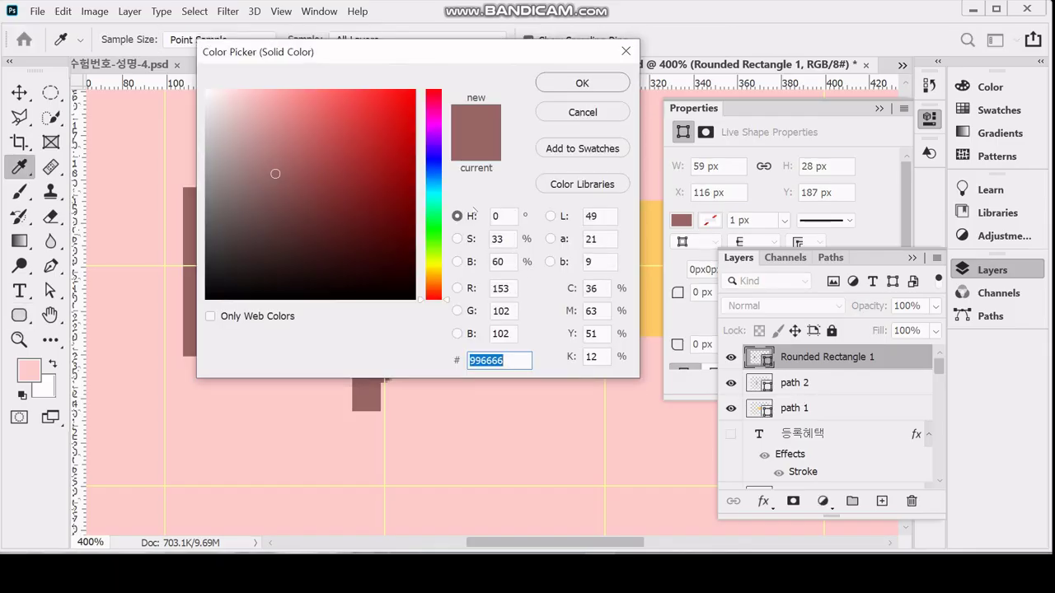
type("633")
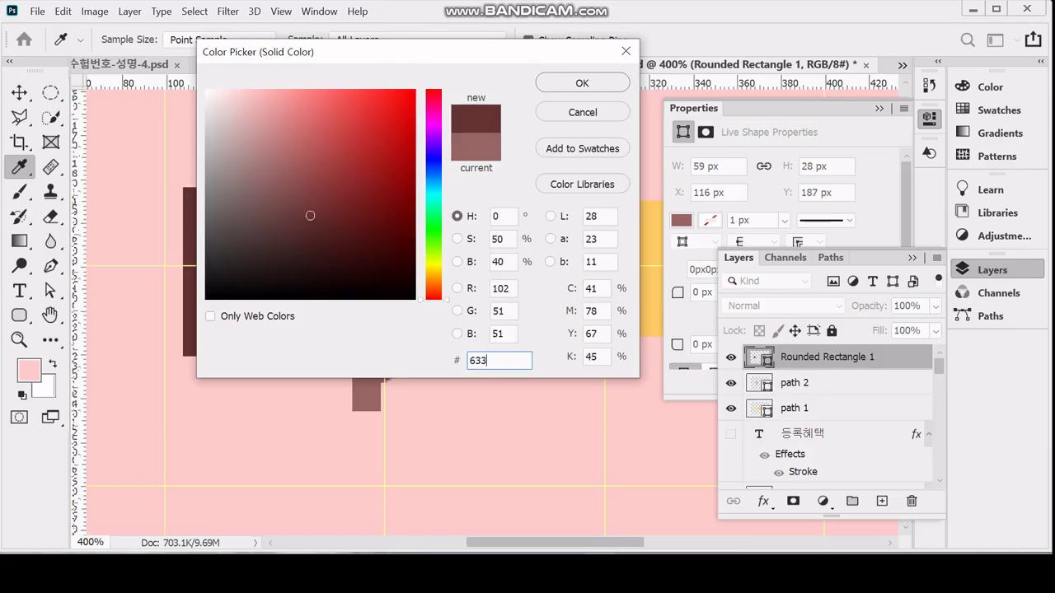
key("Return")
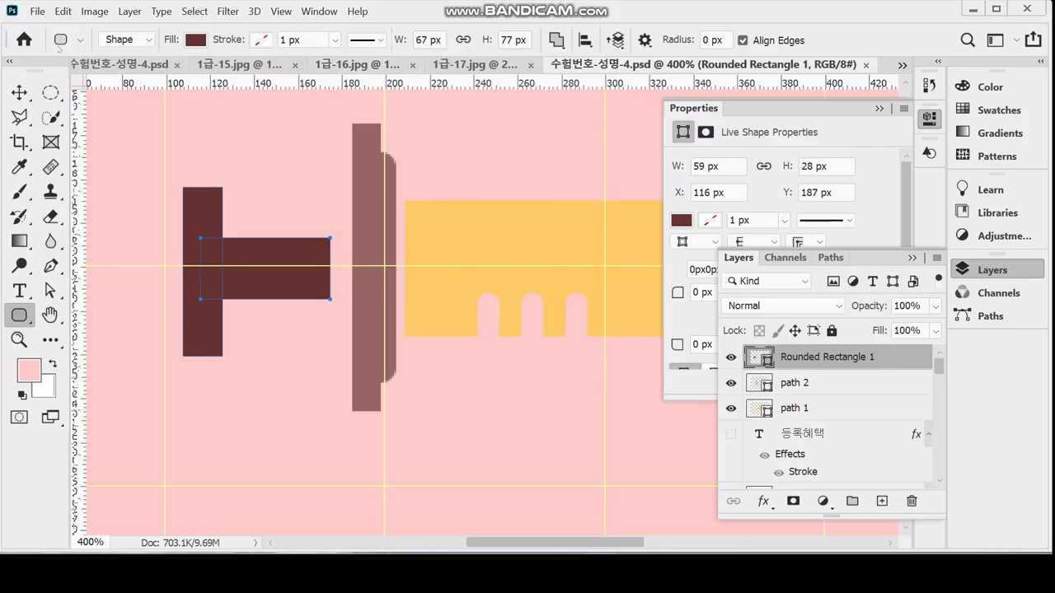
Align the vertical centers of the handle's two rectangles
left_click_drag(148, 217, 242, 299)
left_click(585, 40)
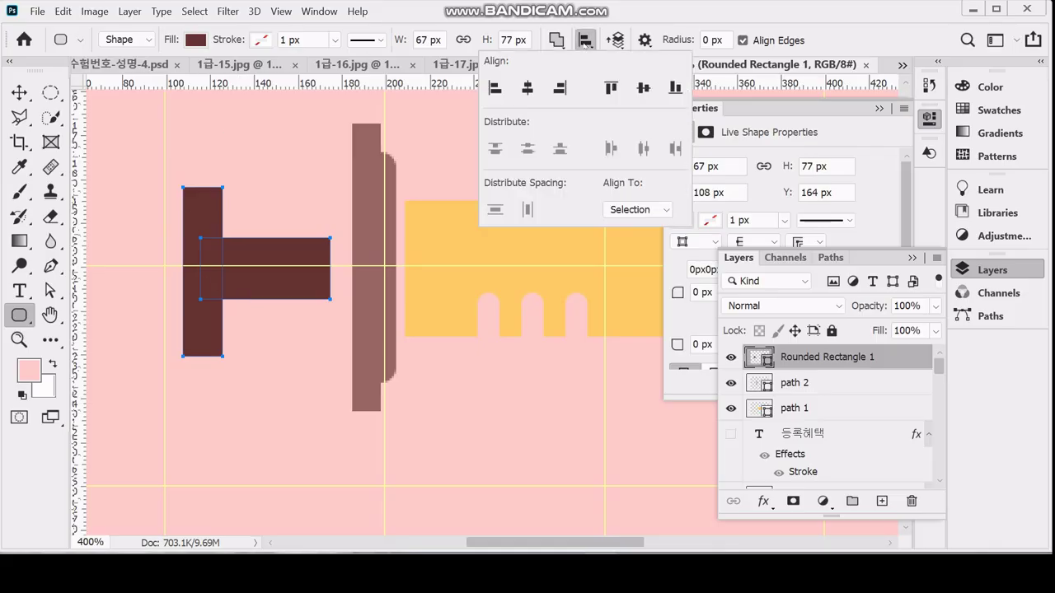
left_click(644, 89)
left_click(151, 157)
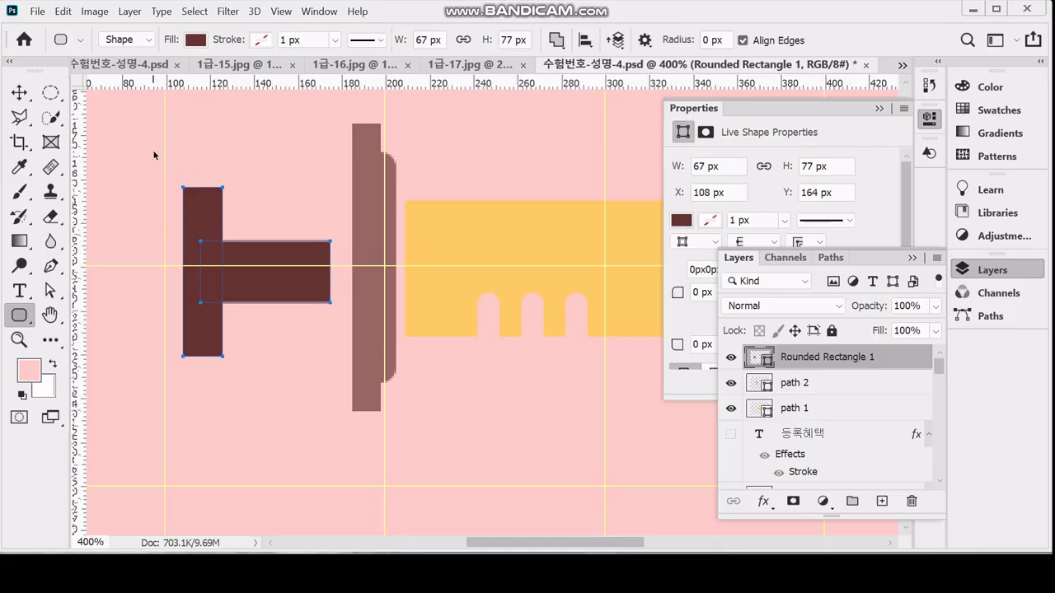
Taper the handle's vertical rectangle toward the horizontal bar with a Perspective transform, then deselect its path
left_click_drag(153, 149, 228, 212)
key("ctrl+t")
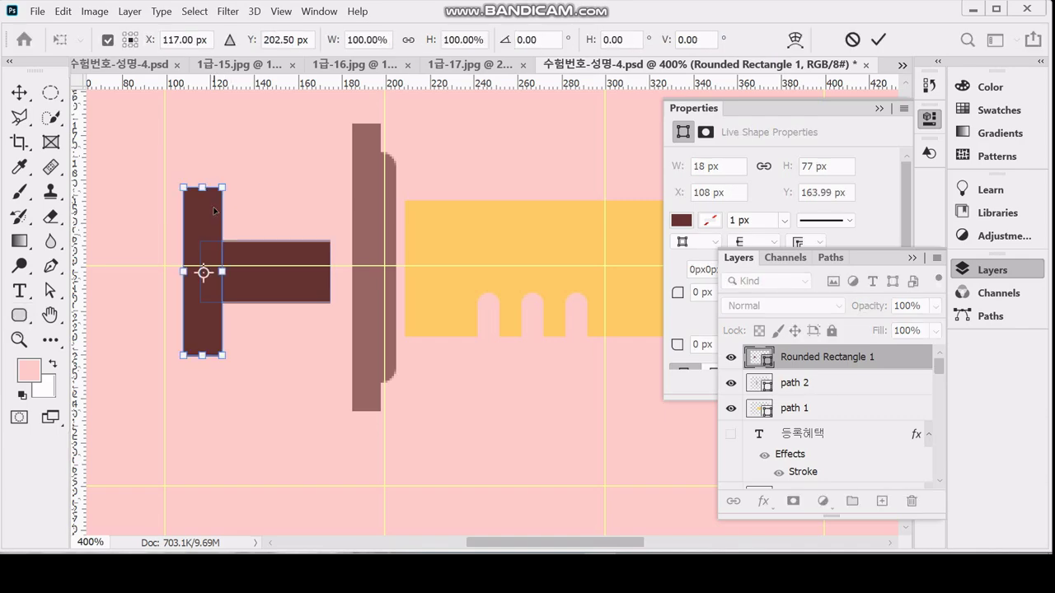
right_click(213, 208)
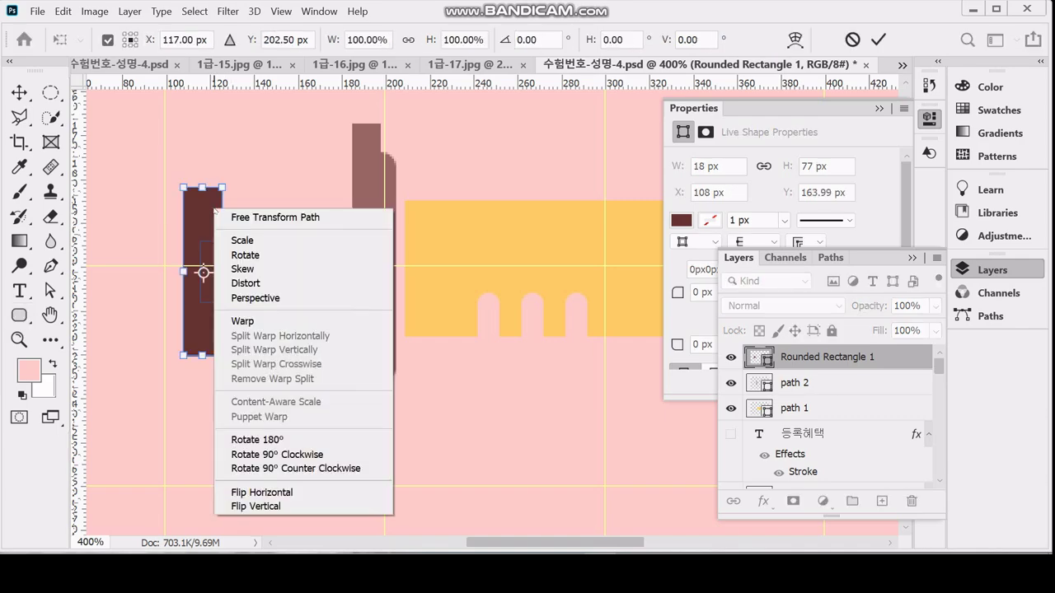
left_click(264, 282)
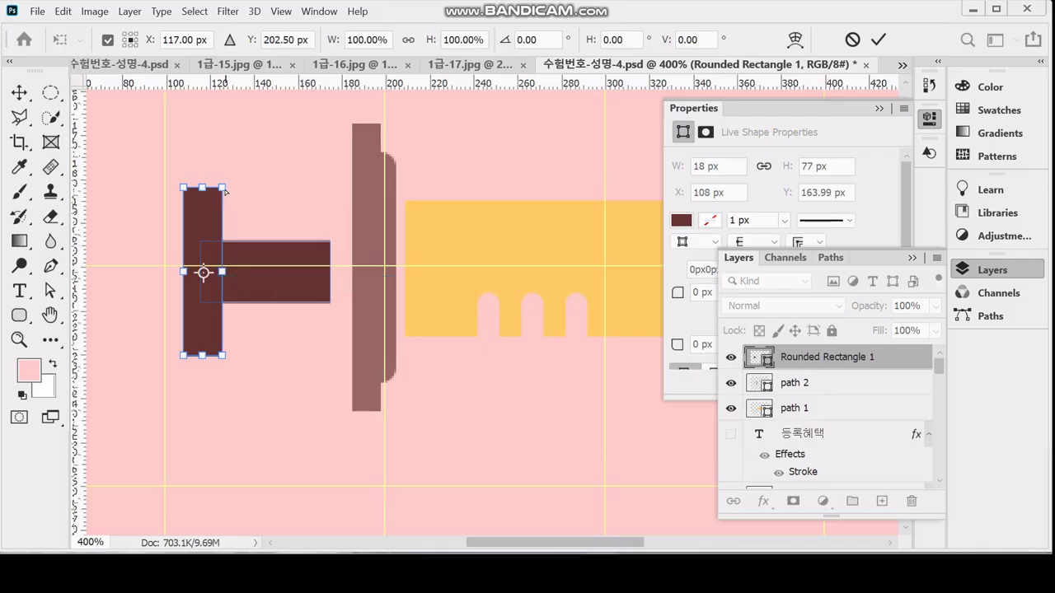
left_click_drag(222, 192, 226, 221)
right_click(224, 198)
left_click(272, 290)
key("Return")
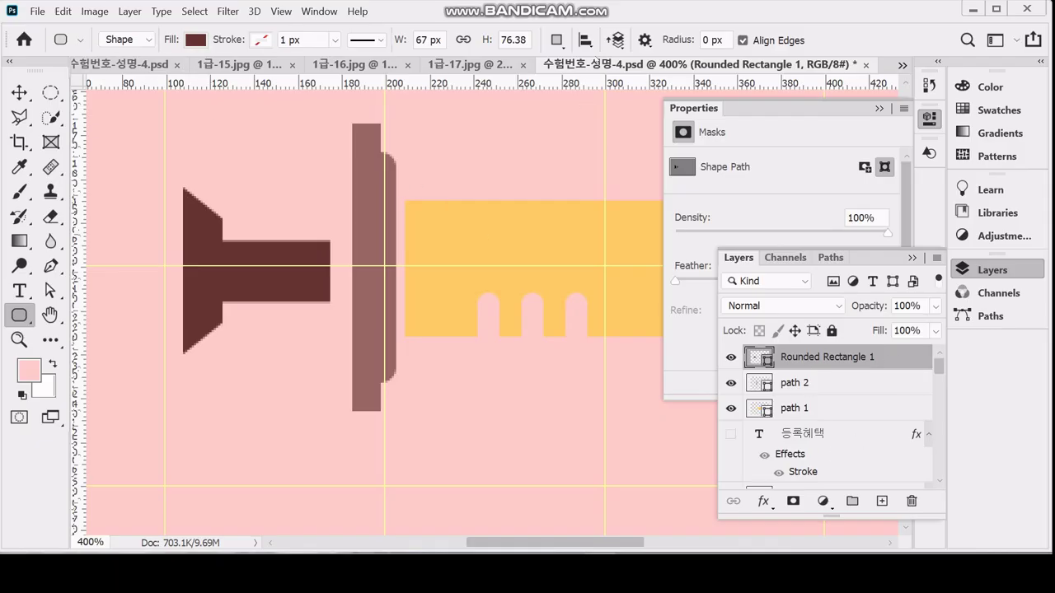
Merge the dark handle's shape components into one path and rename the layer path 3
left_click(556, 40)
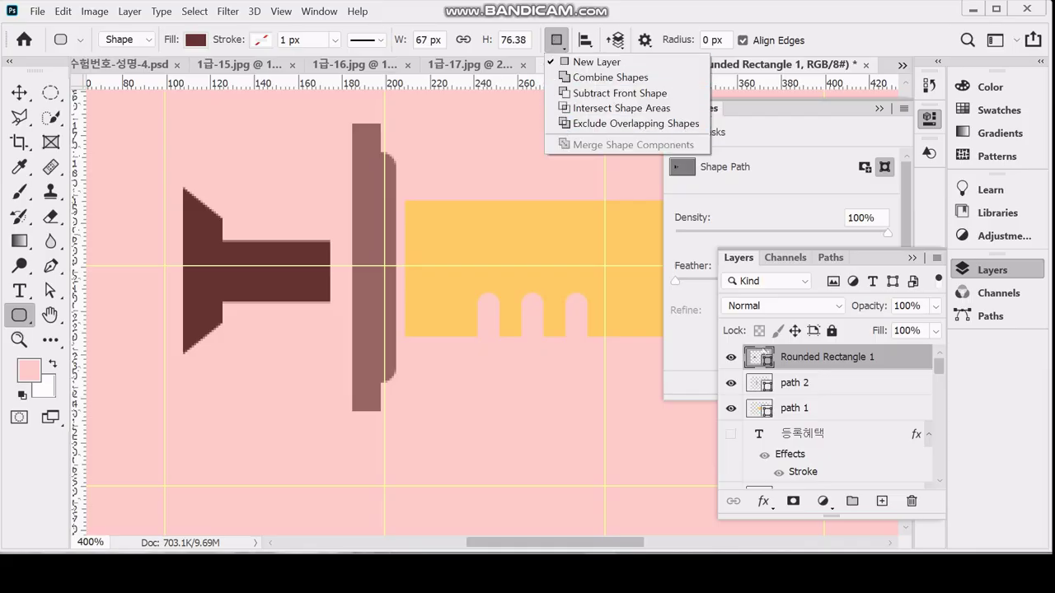
left_click(765, 352)
left_click(782, 352)
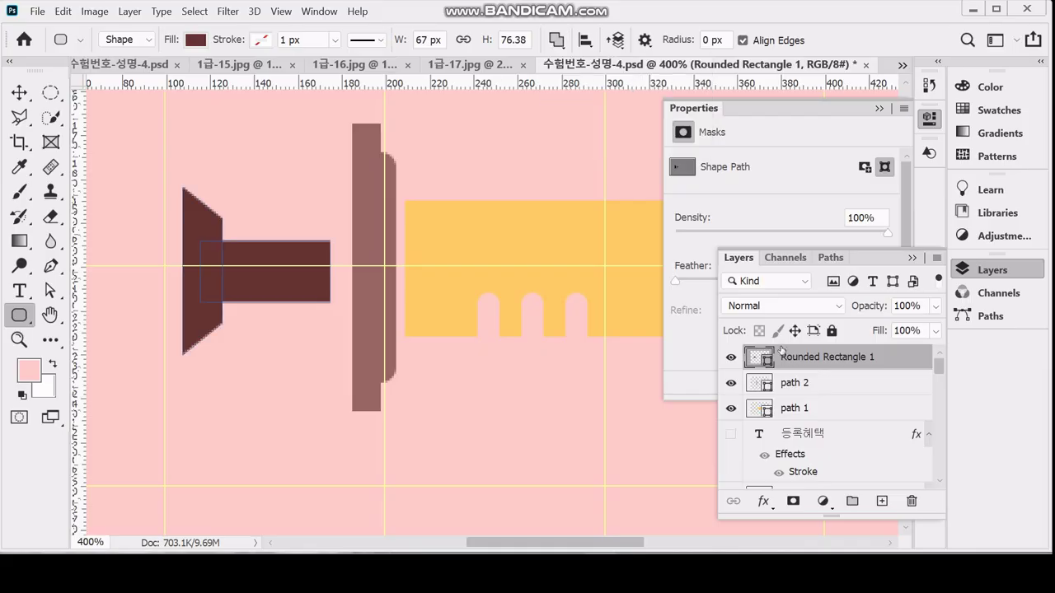
left_click(556, 39)
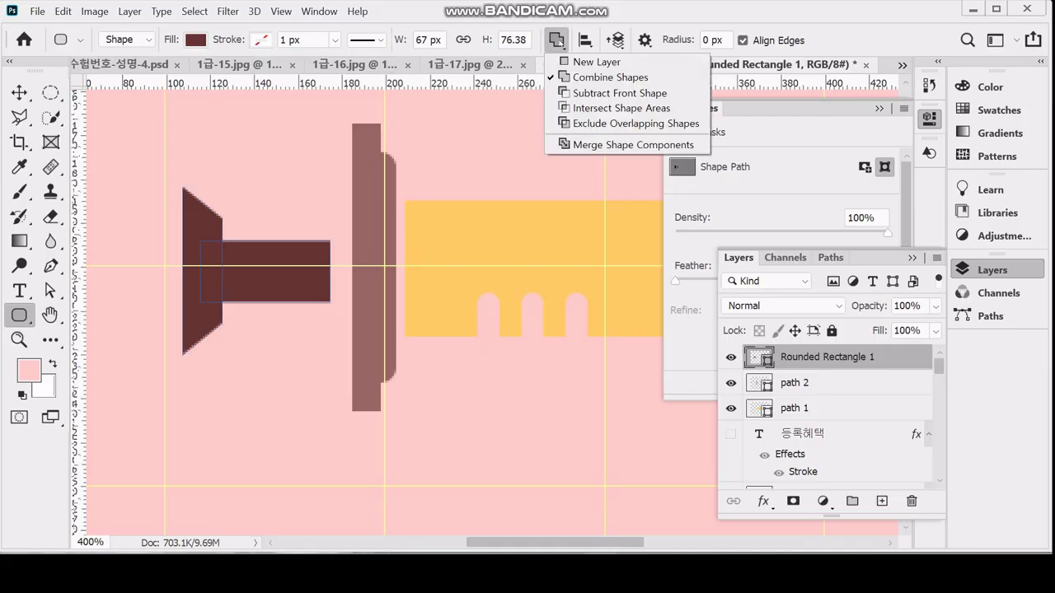
left_click(589, 145)
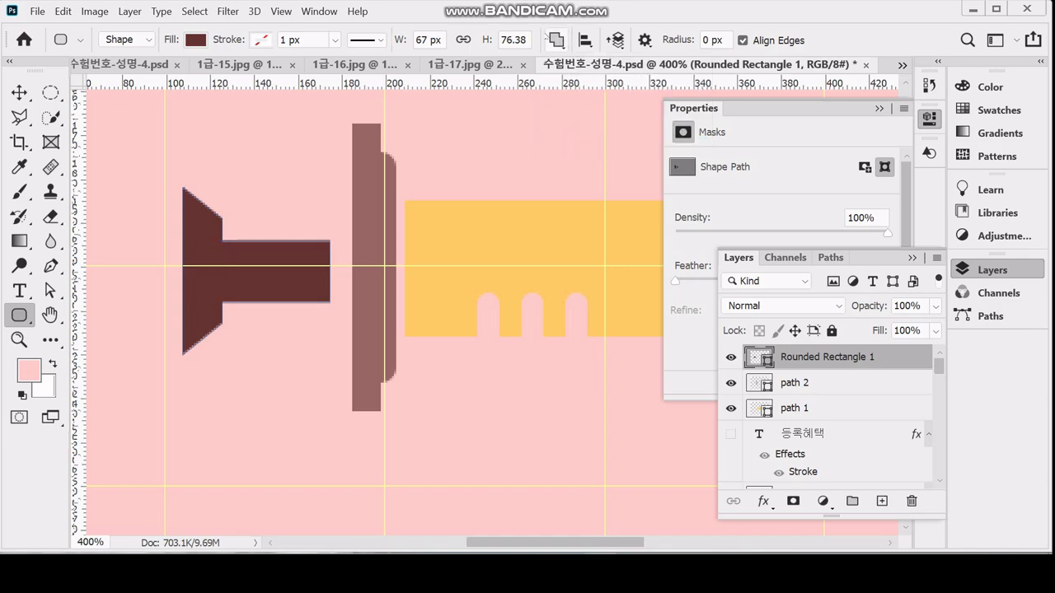
double_click(808, 362)
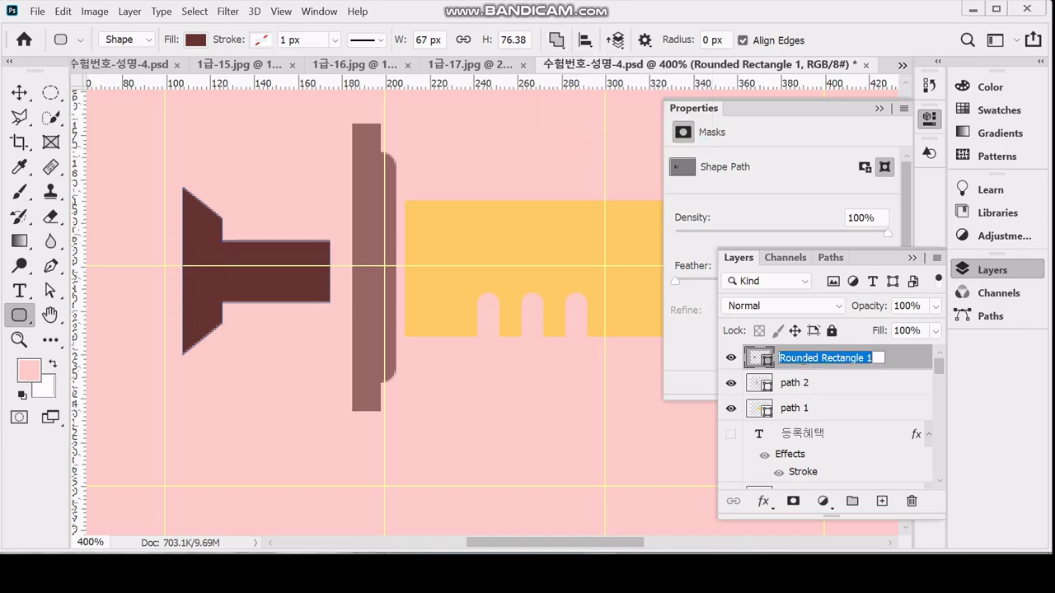
type("path 3")
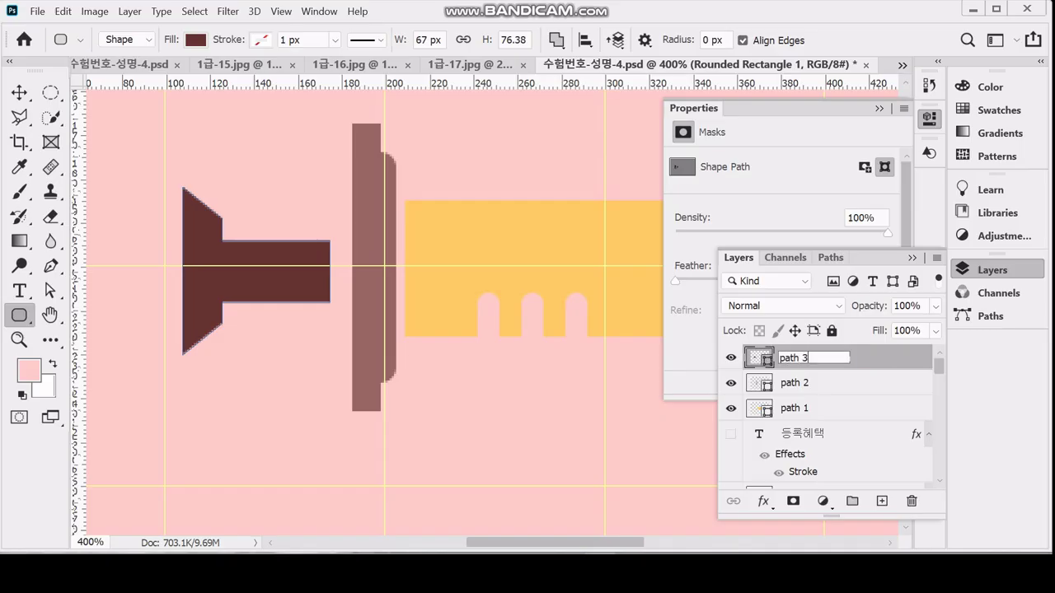
key("Return")
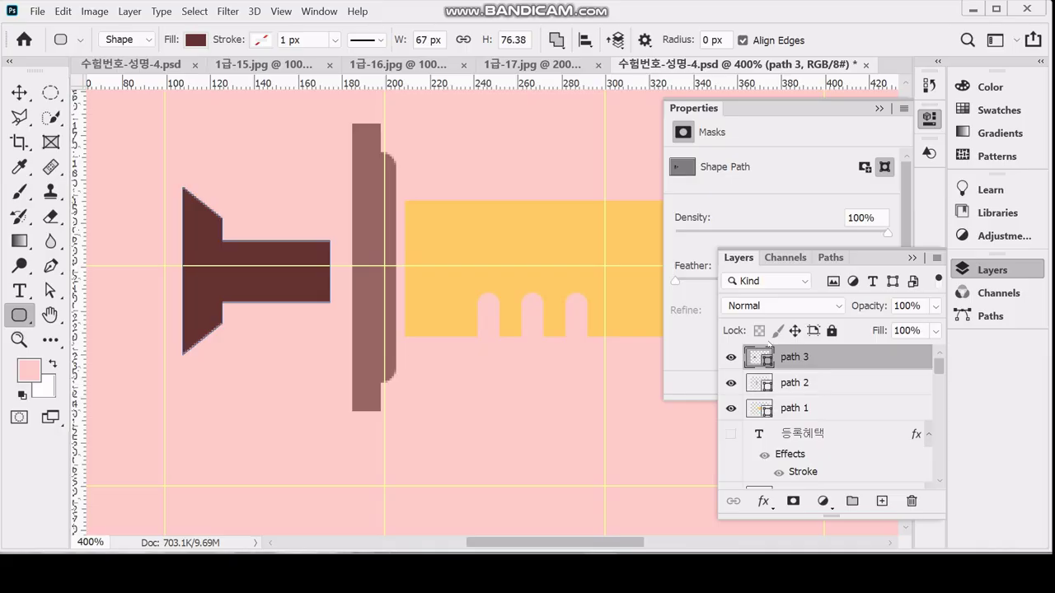
Add a drop shadow to the path 3 layer with a distance of 5 px and a size of 5 px
left_click(764, 502)
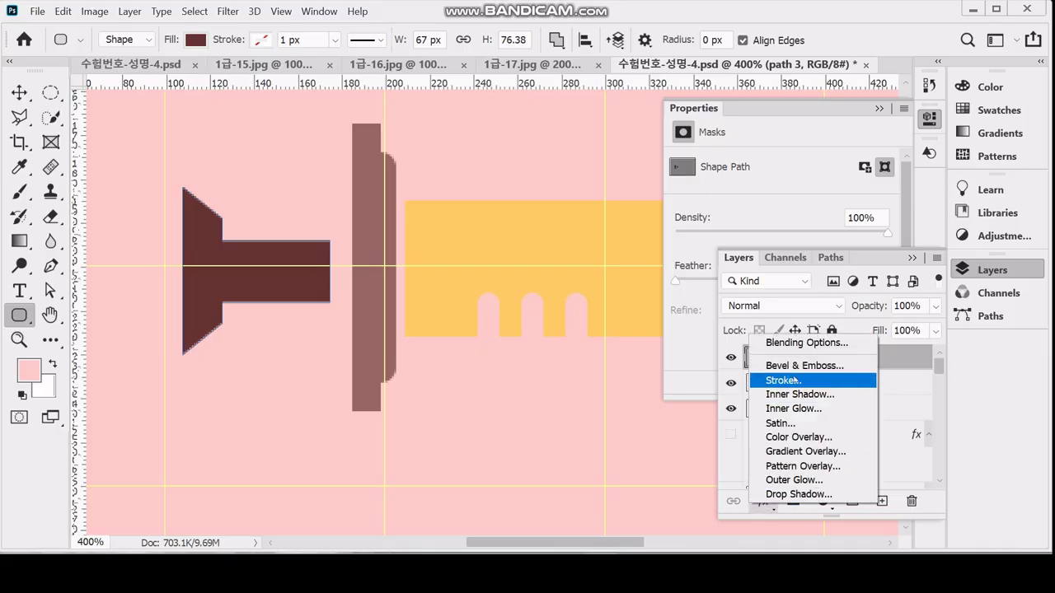
left_click(825, 494)
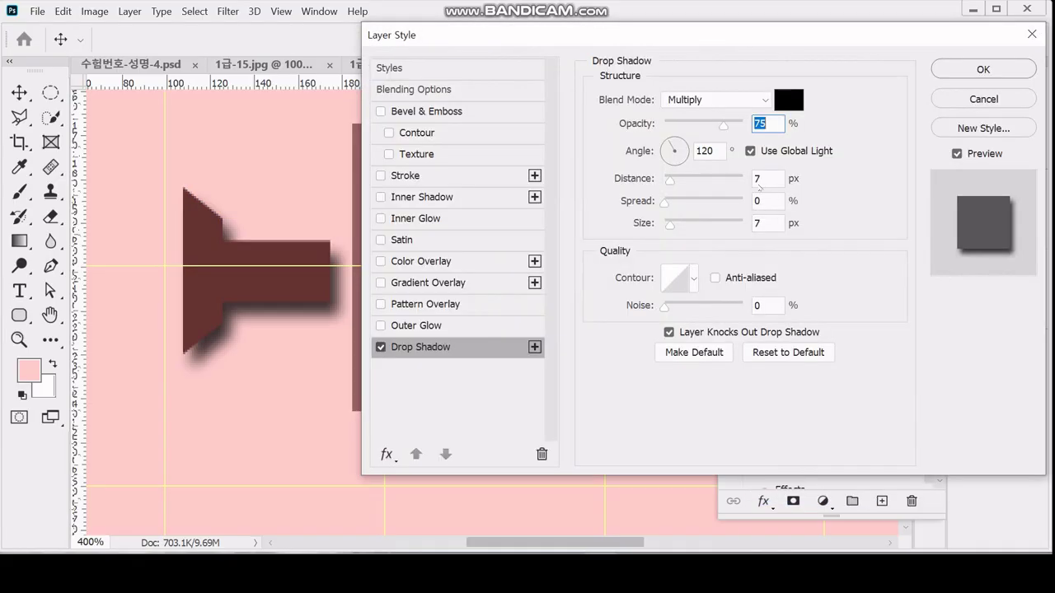
left_click(759, 182)
type("5")
key("Tab")
key("Tab")
type("5")
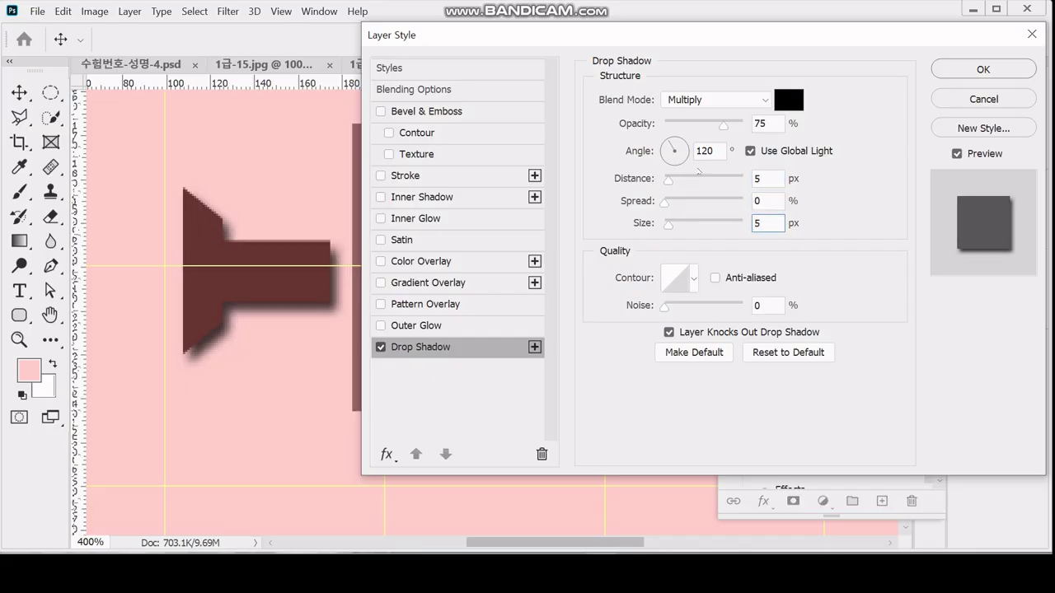
key("Return")
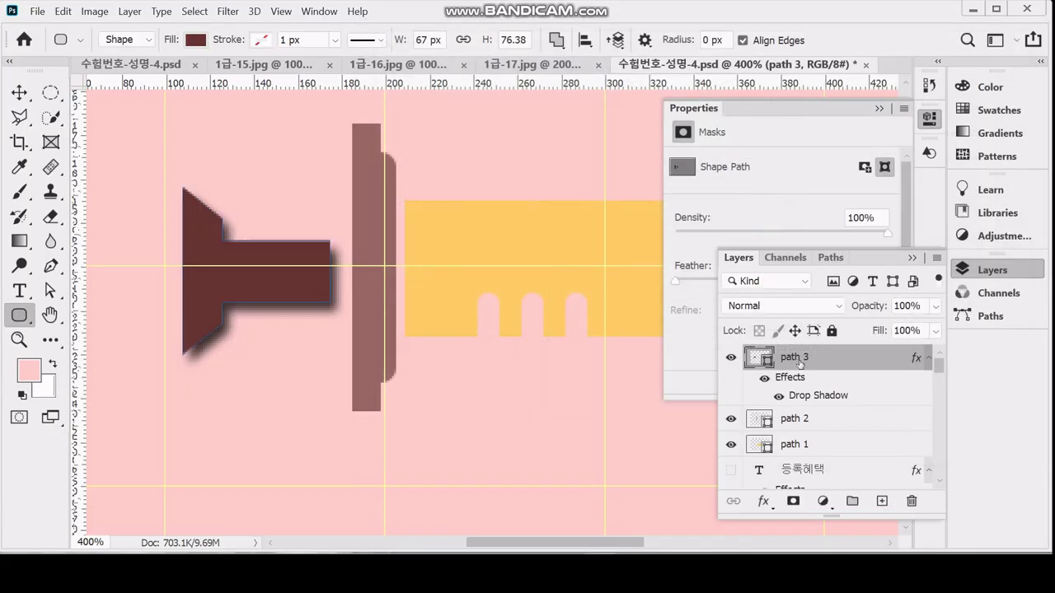
Copy the path 3 layer's drop shadow style onto the path 2 and path 1 layers
right_click(841, 362)
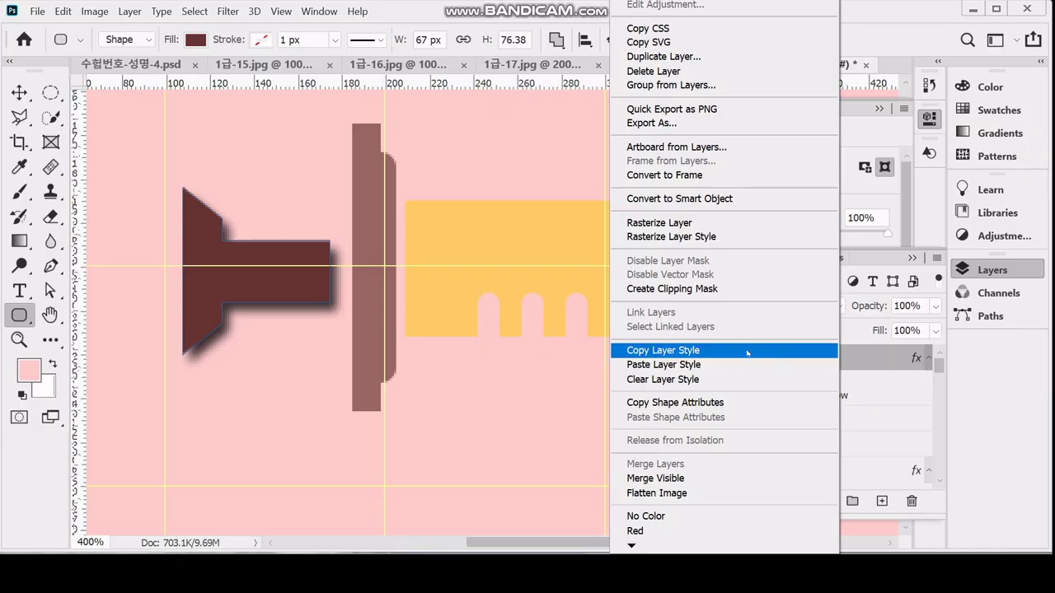
left_click(687, 352)
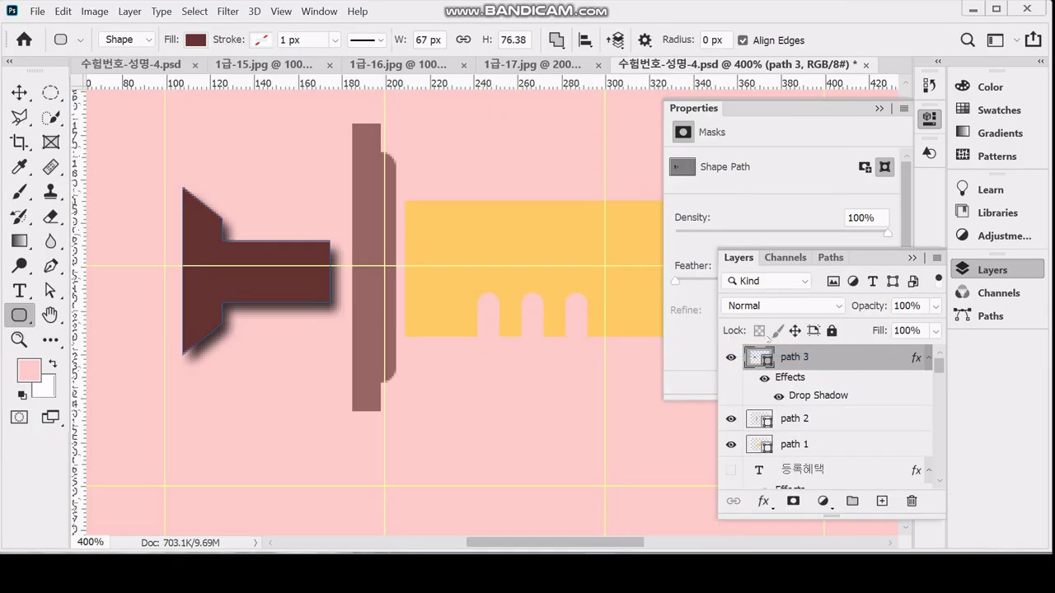
left_click(845, 420)
right_click(831, 420)
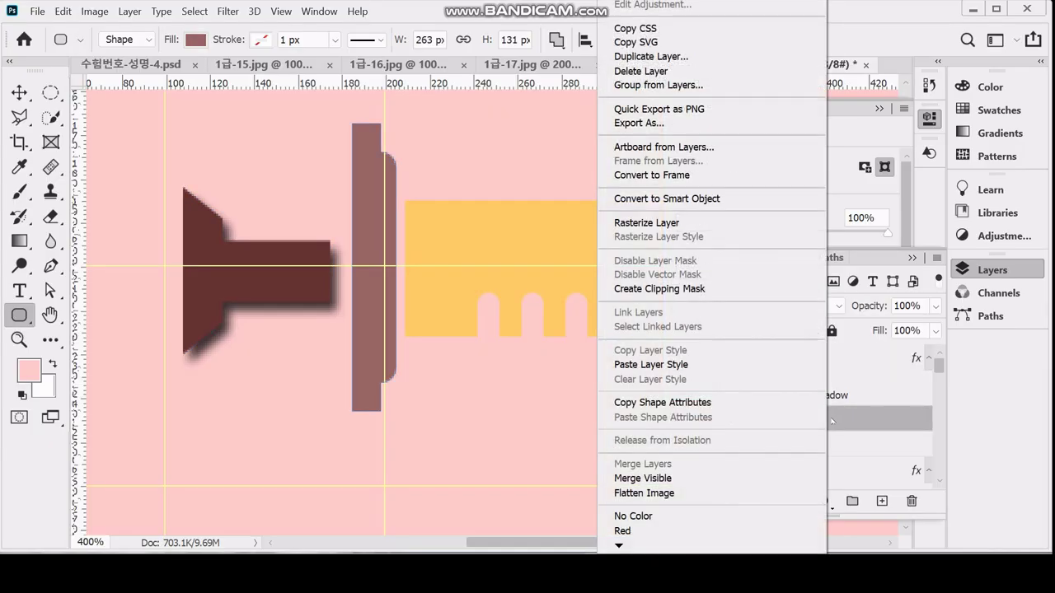
left_click(716, 368)
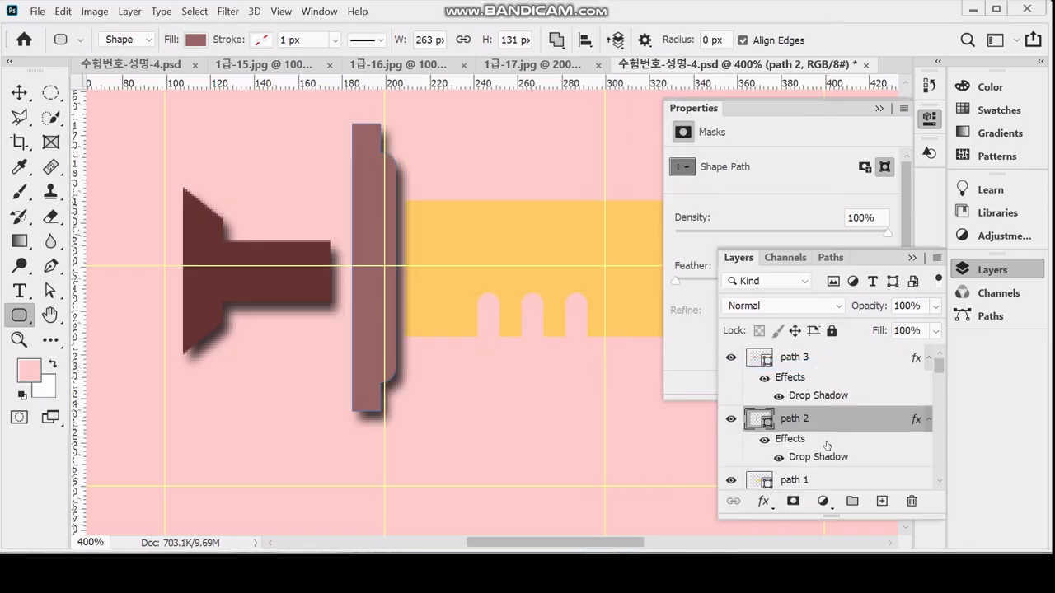
left_click(845, 478)
right_click(845, 478)
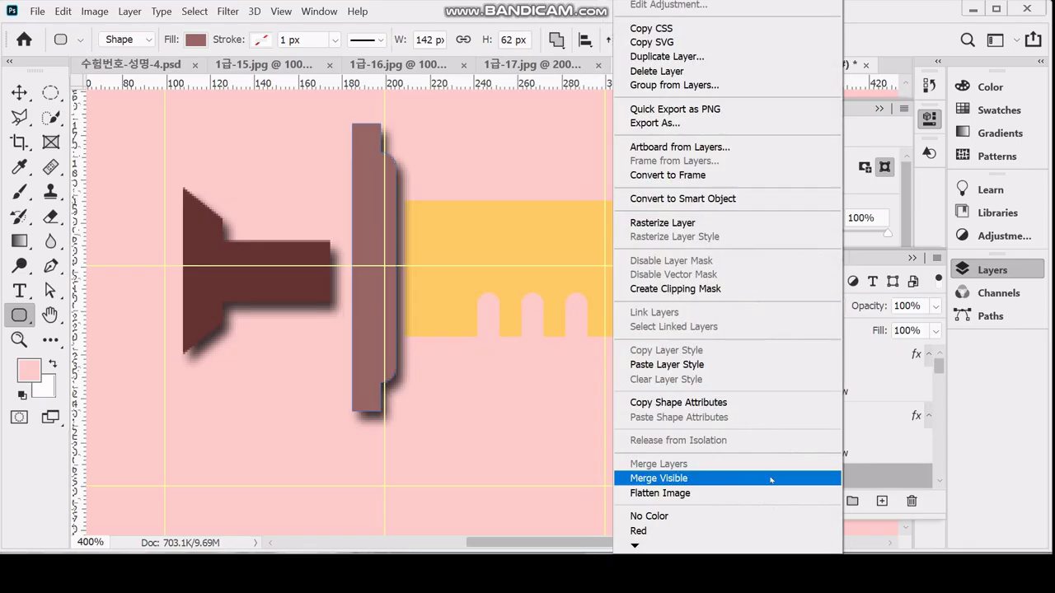
left_click(738, 364)
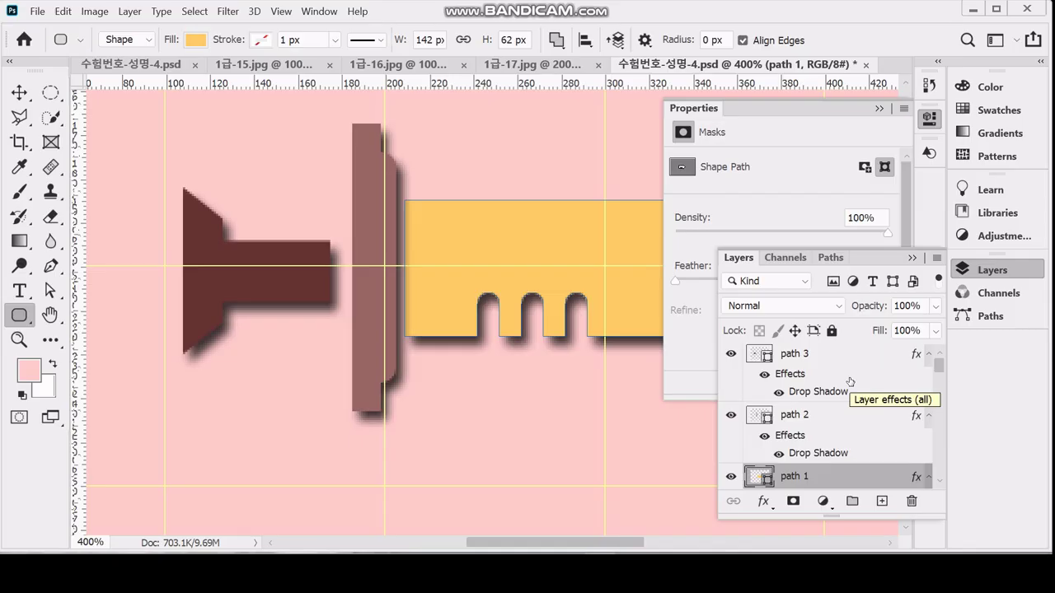
Select the path 1, path 2 and path 3 layers together and rotate the whole syringe by 54°
left_click(927, 115)
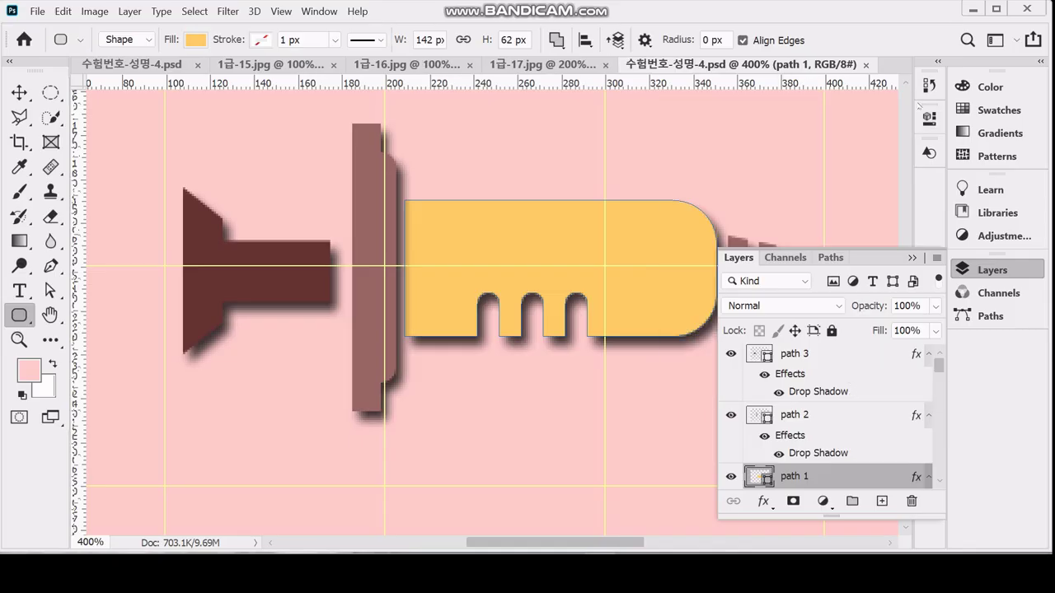
left_click(822, 419, "shift")
left_click(823, 355, "shift")
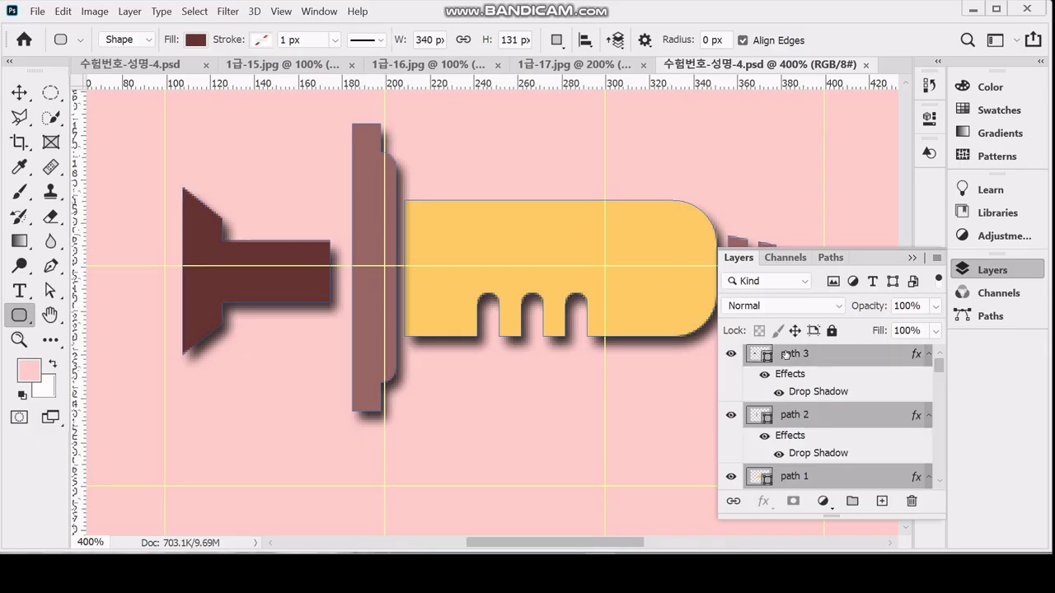
key("ctrl+t")
scroll(620, 320, "down", 1)
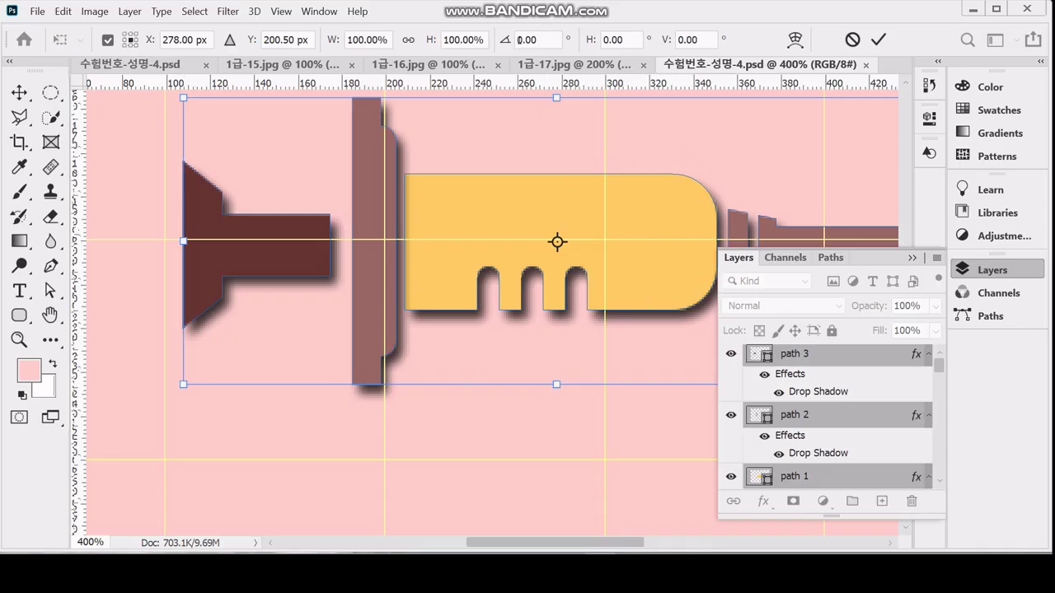
left_click(541, 39)
left_click(506, 39)
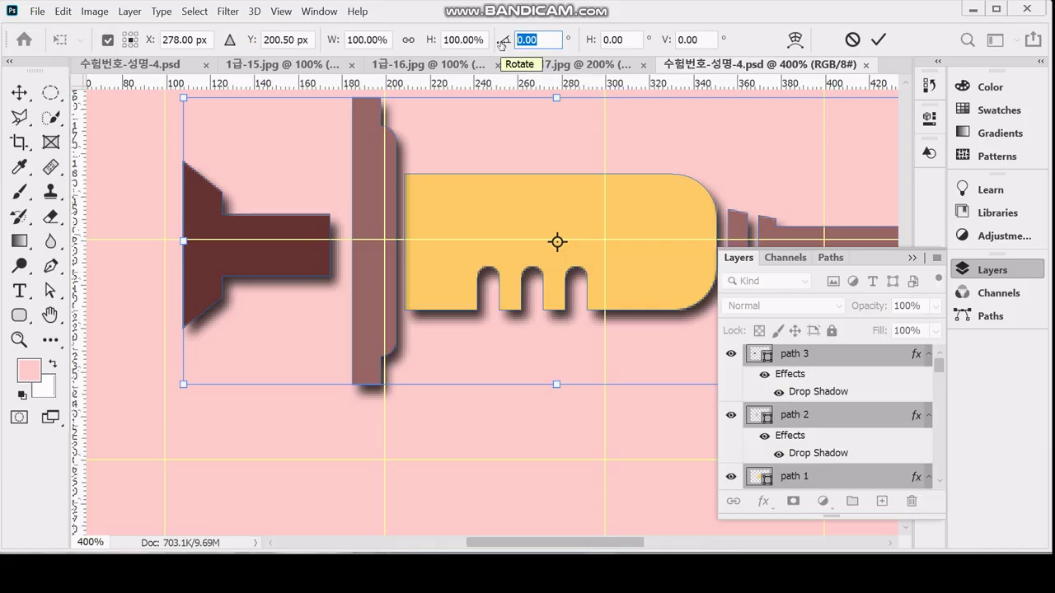
type("54")
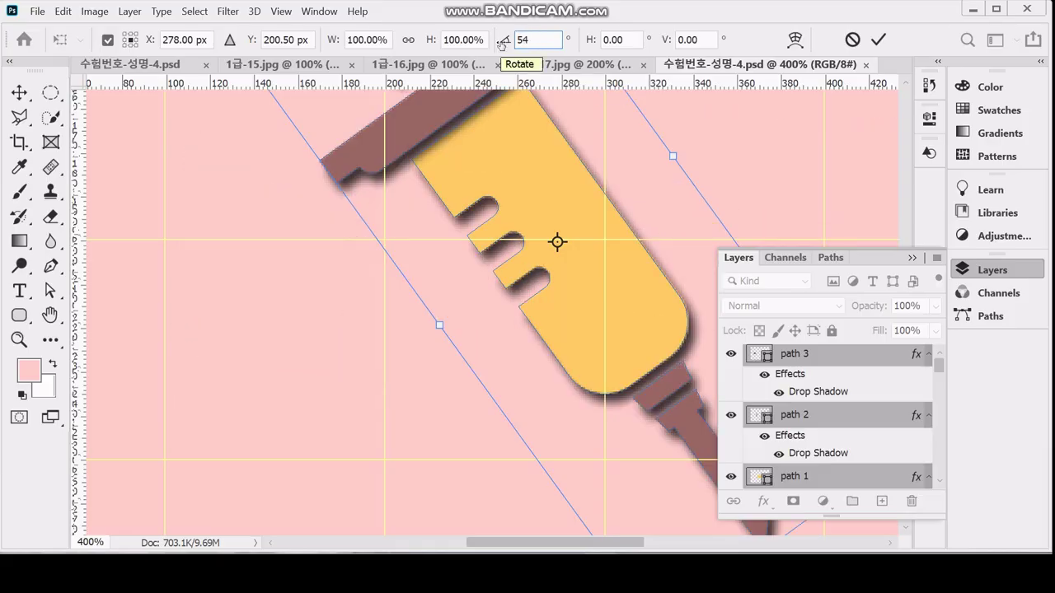
key("Return")
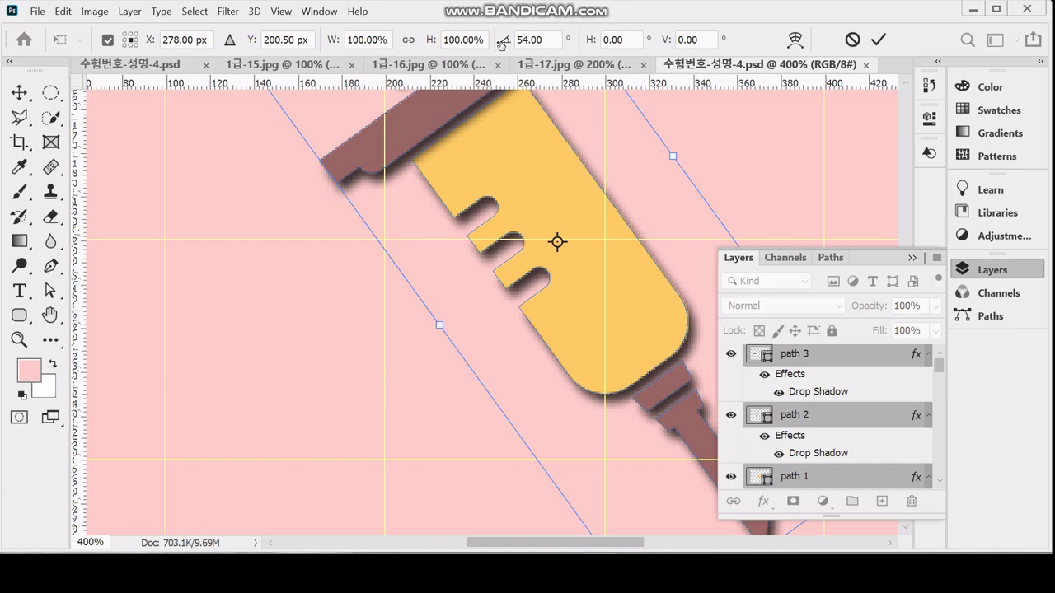
key("u")
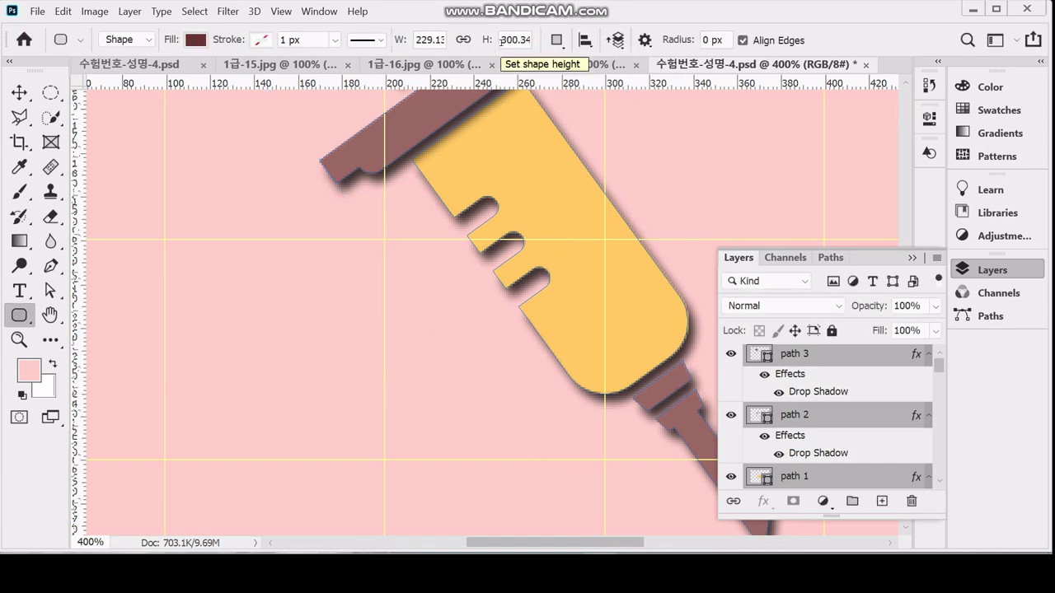
key("ctrl+minus")
key("ctrl+minus")
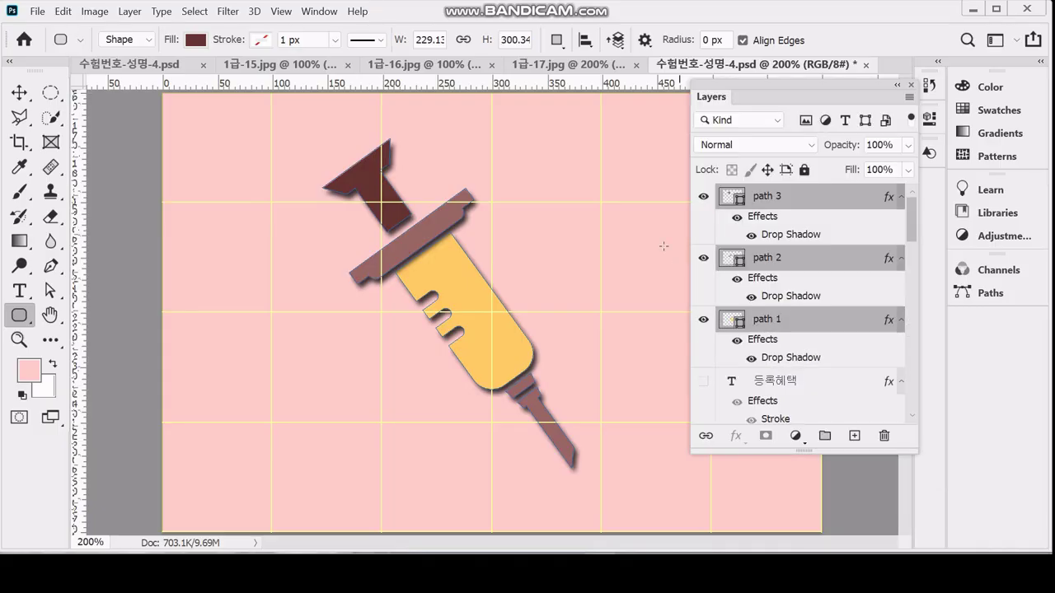
Make the hidden banner layers below the path 1 layer visible again, including the menu texts, button banners and pet images
scroll(701, 381, "down", 3)
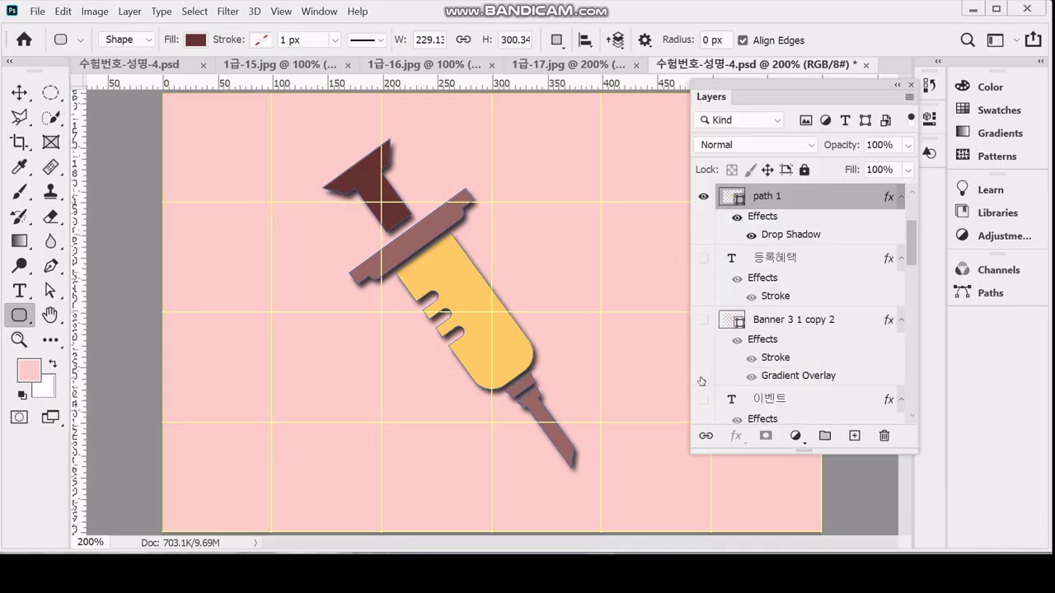
left_click(703, 258)
left_click(703, 320)
left_click_drag(703, 324, 707, 366)
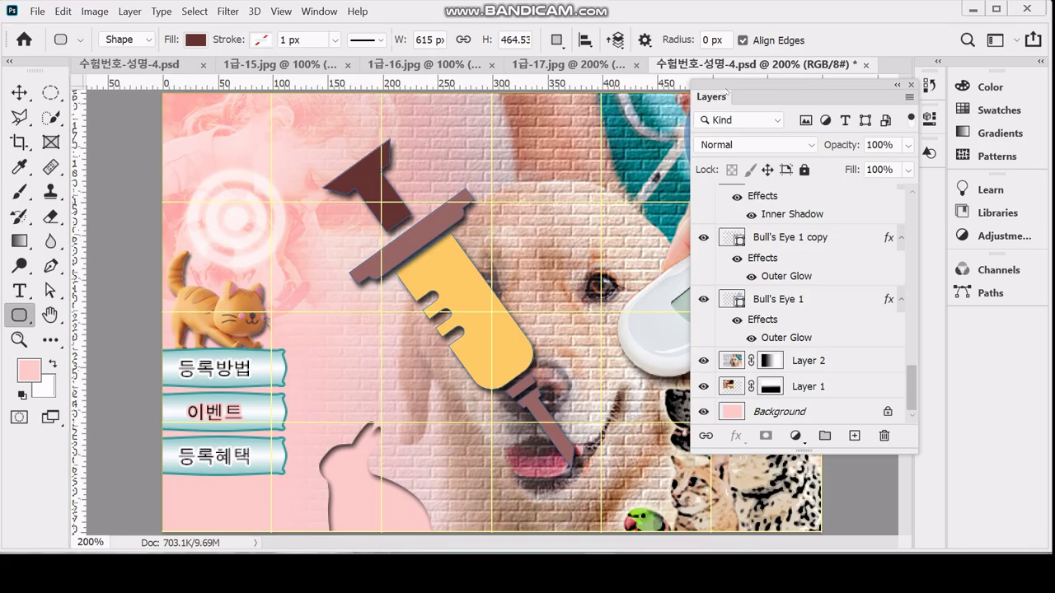
Move the syringe over the pink area beside the cat, centred at about X 164.5 px, Y 208 px, scaled to 99.95%
scroll(791, 309, "up", 10)
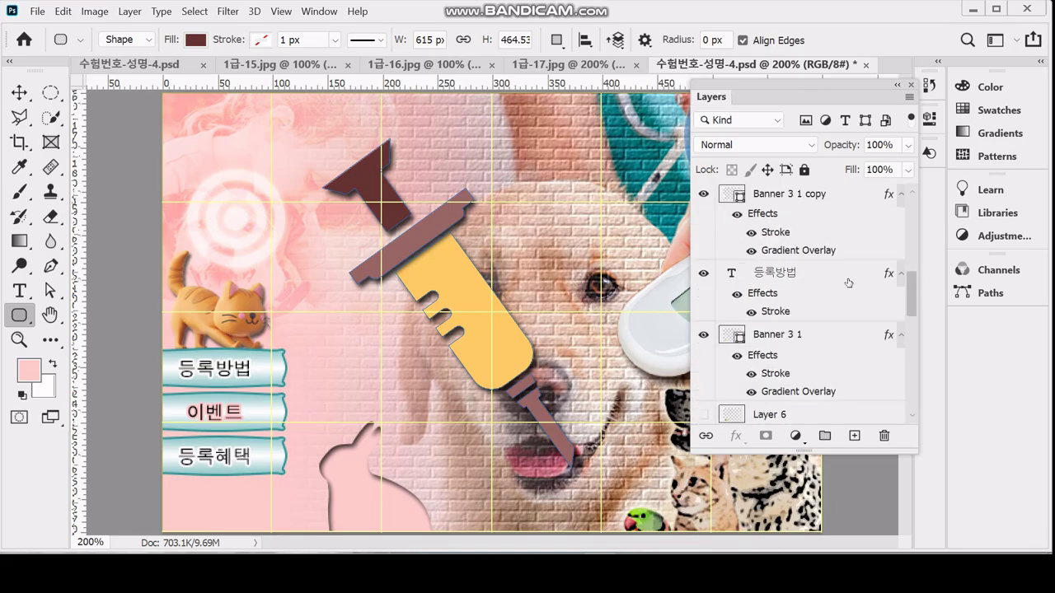
key("ctrl+t")
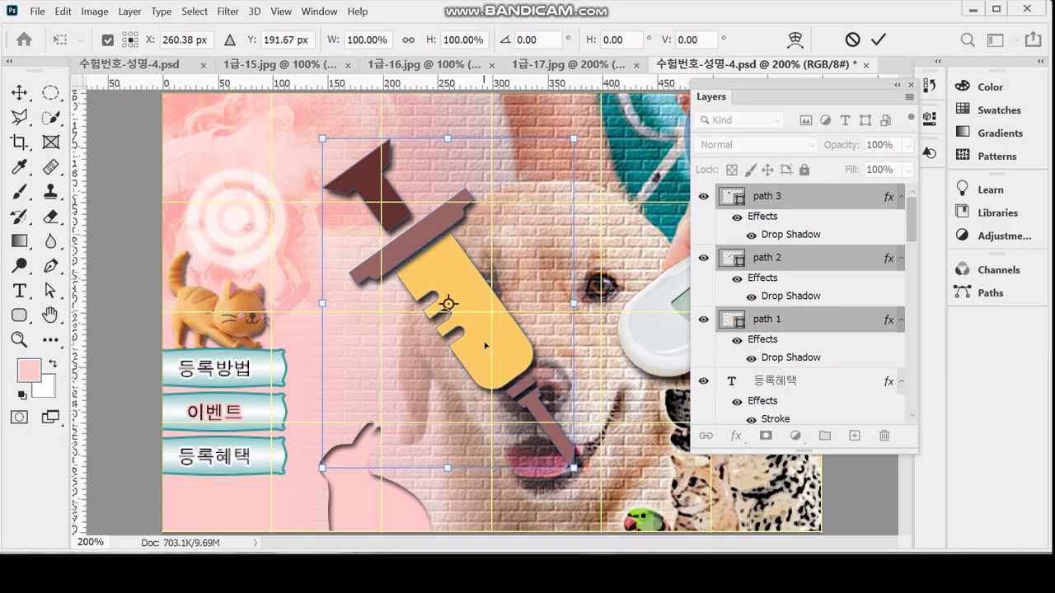
left_click_drag(488, 345, 397, 358)
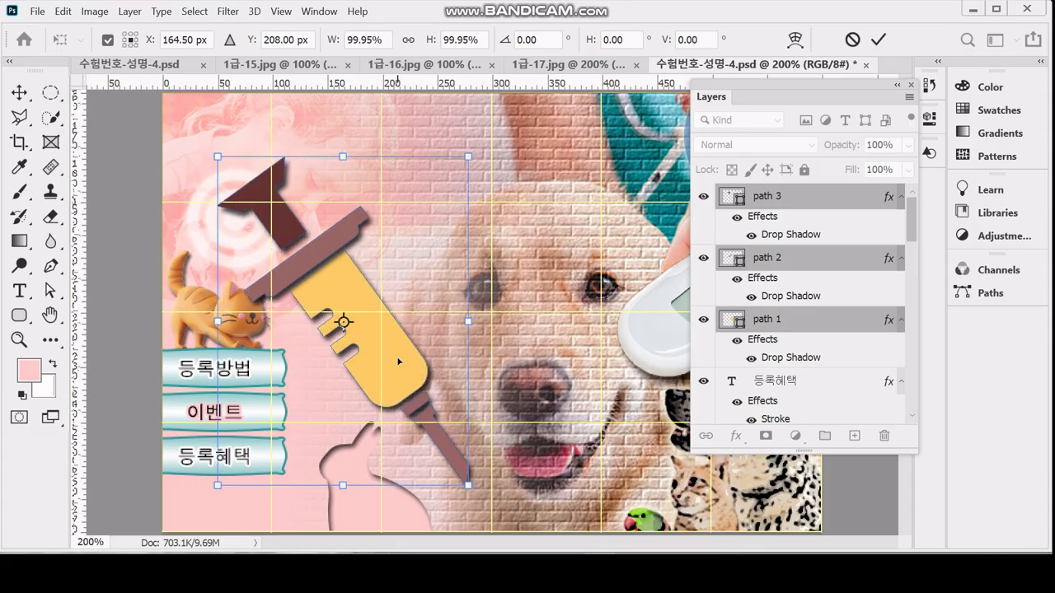
key("Return")
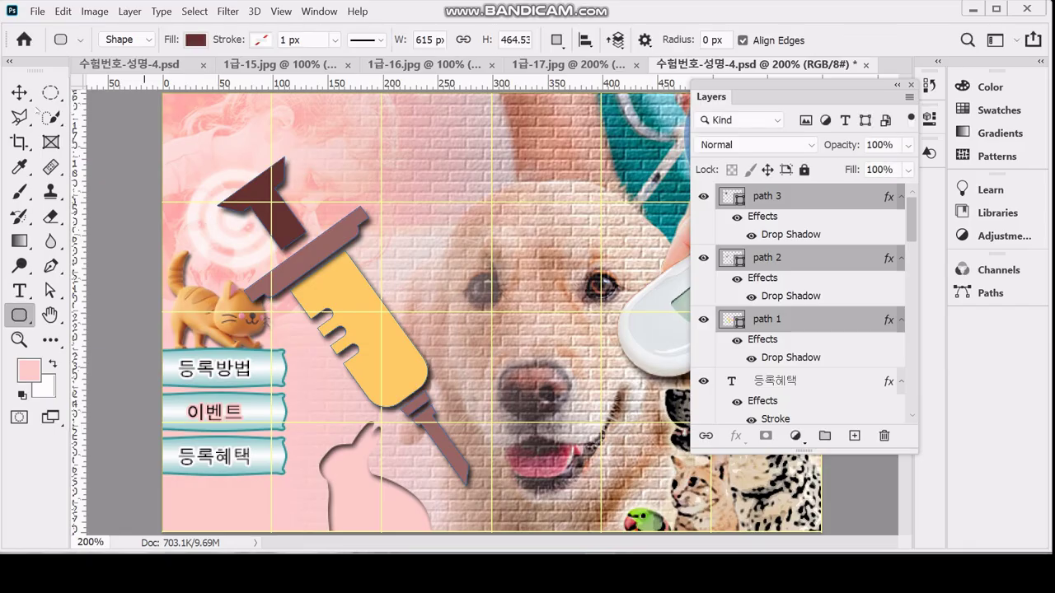
Bring the white Bull's Eye 1 copy layer to the front of the layer stack, above the syringe handle
left_click(19, 92)
left_click(221, 234)
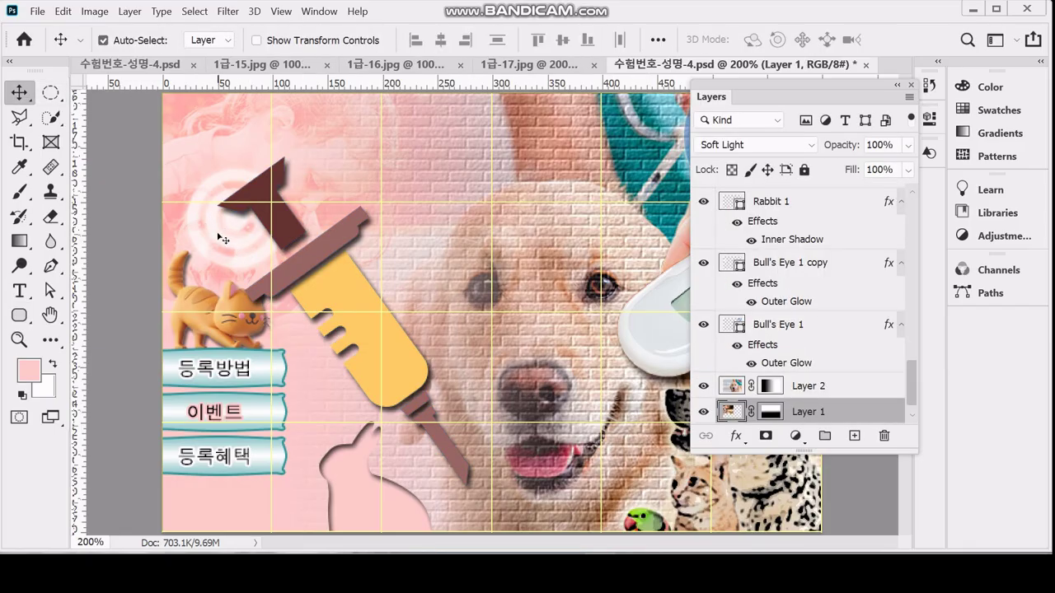
left_click(220, 236)
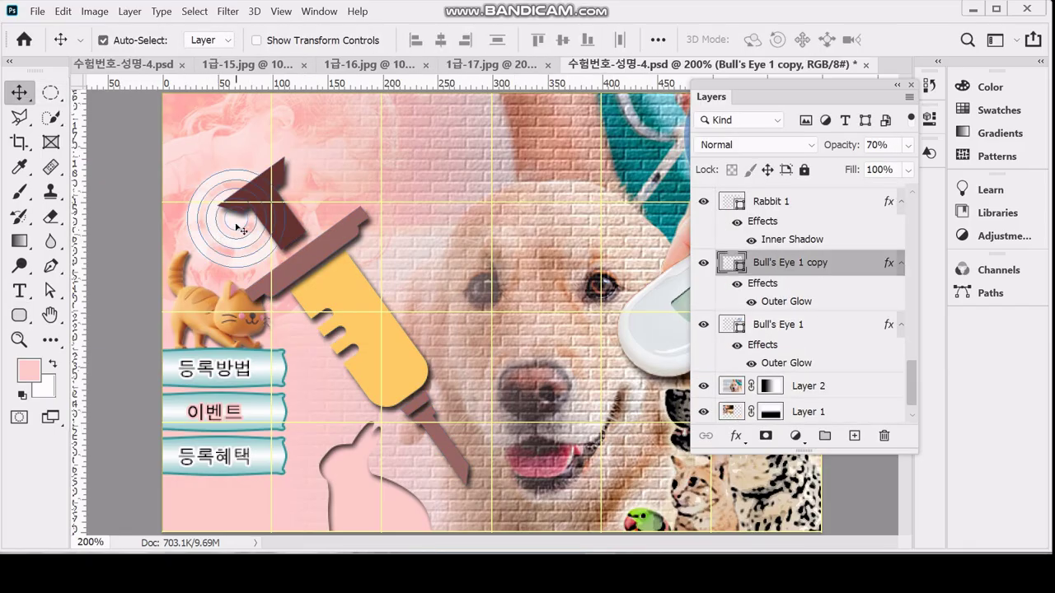
key("ctrl")
key("ctrl+shift+bracketright")
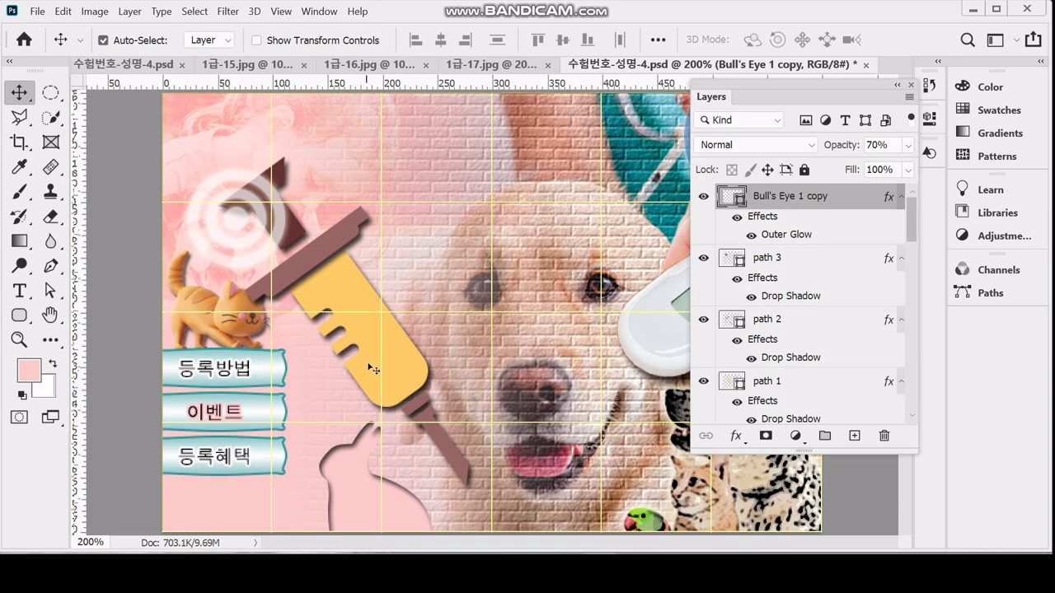
Bring the cat on Layer 3 to the front, and step it back to just below the path 3 layer
left_click(236, 317, "ctrl")
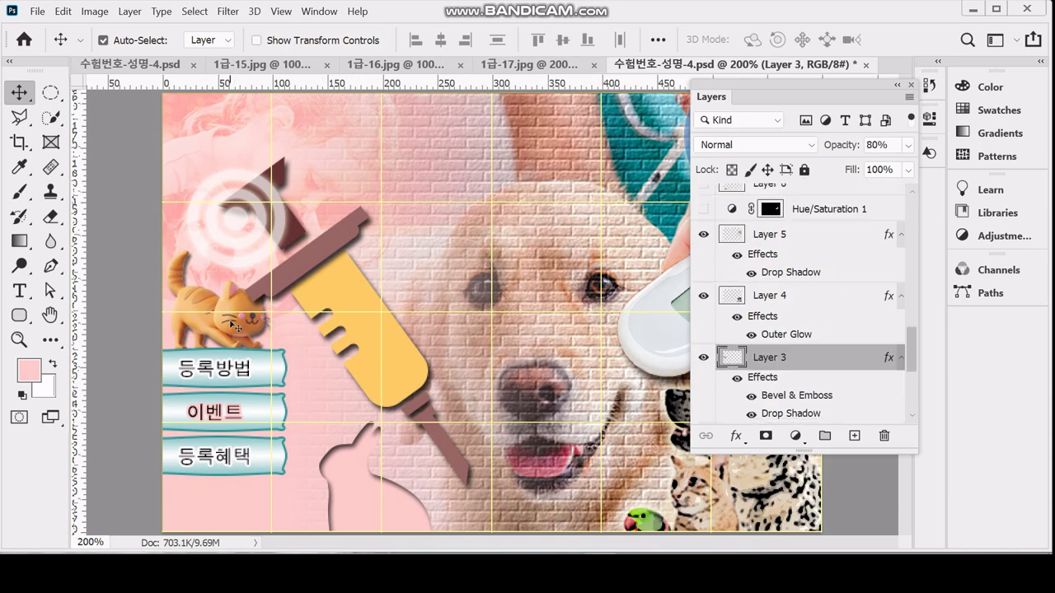
key("ctrl+shift+bracketright")
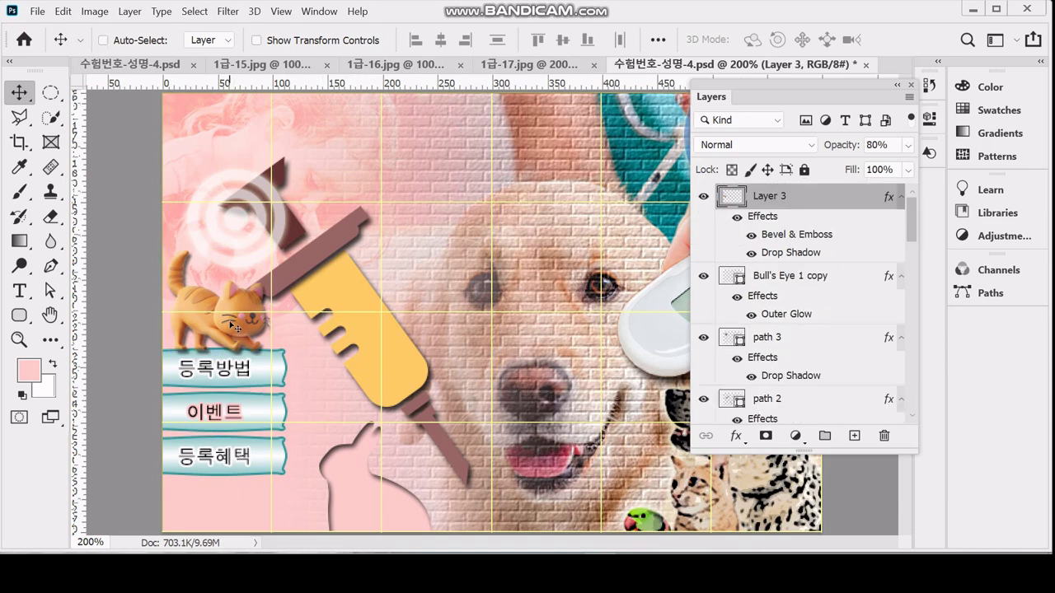
left_click(230, 325)
key("ctrl+bracketleft")
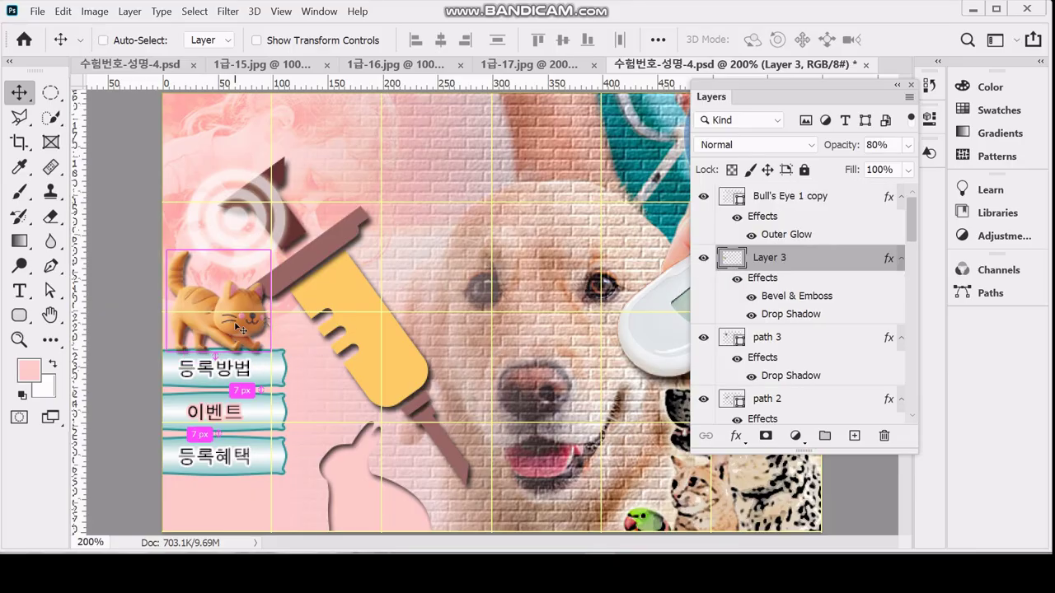
key("ctrl+bracketleft")
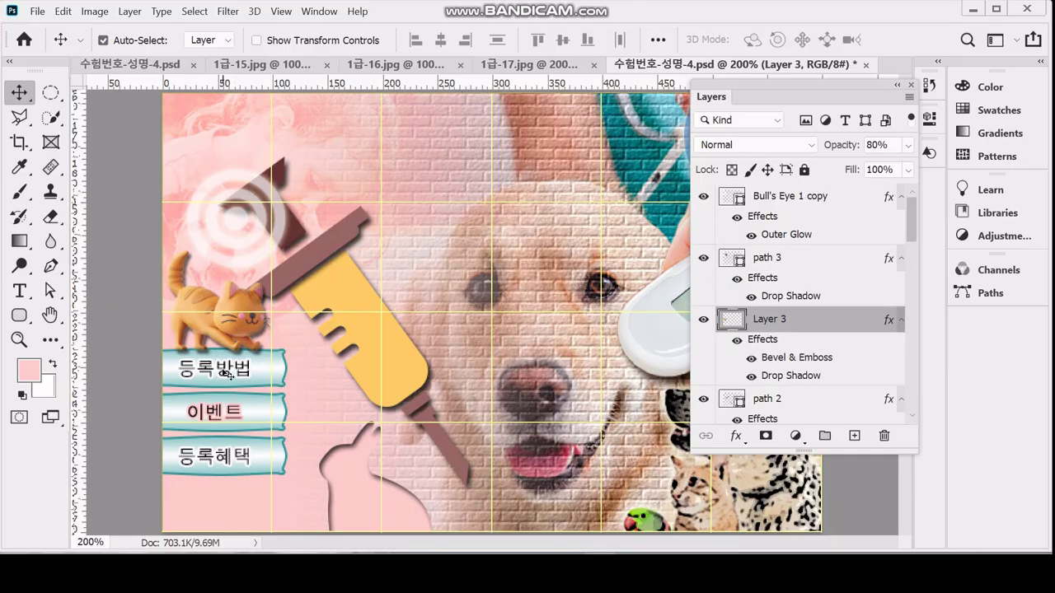
Bring the 등록방법 text and its button banner to the front, above the cat
left_click(229, 374, "ctrl")
left_click(261, 363, "ctrl+shift")
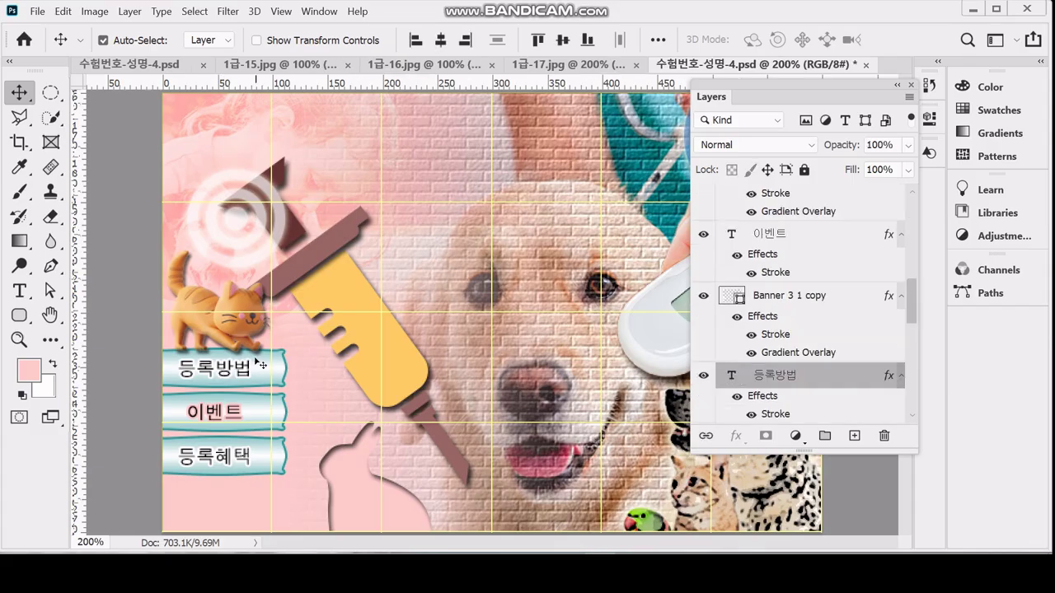
Check the stacking order of the cat's Layer 3 and the path 2 and path 3 syringe layers
left_click(236, 315, "ctrl")
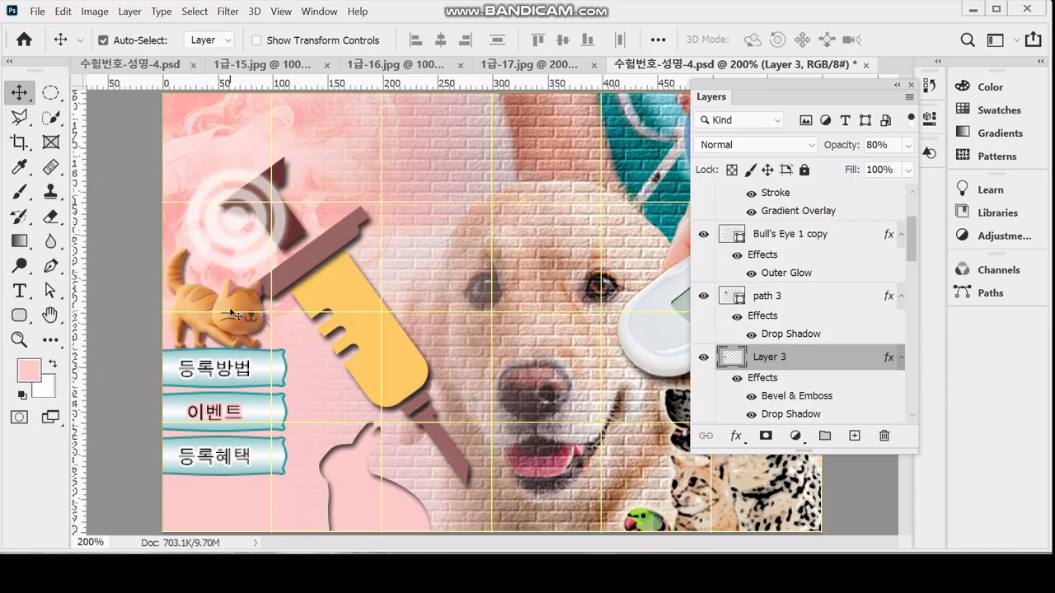
left_click(323, 267)
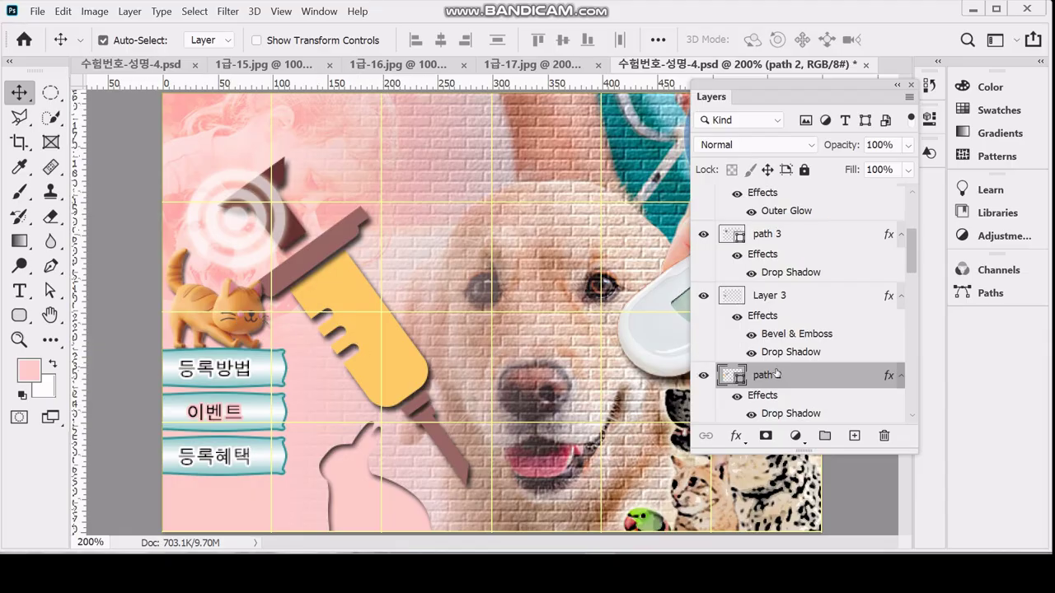
left_click(796, 296, "shift")
left_click(791, 239, "shift")
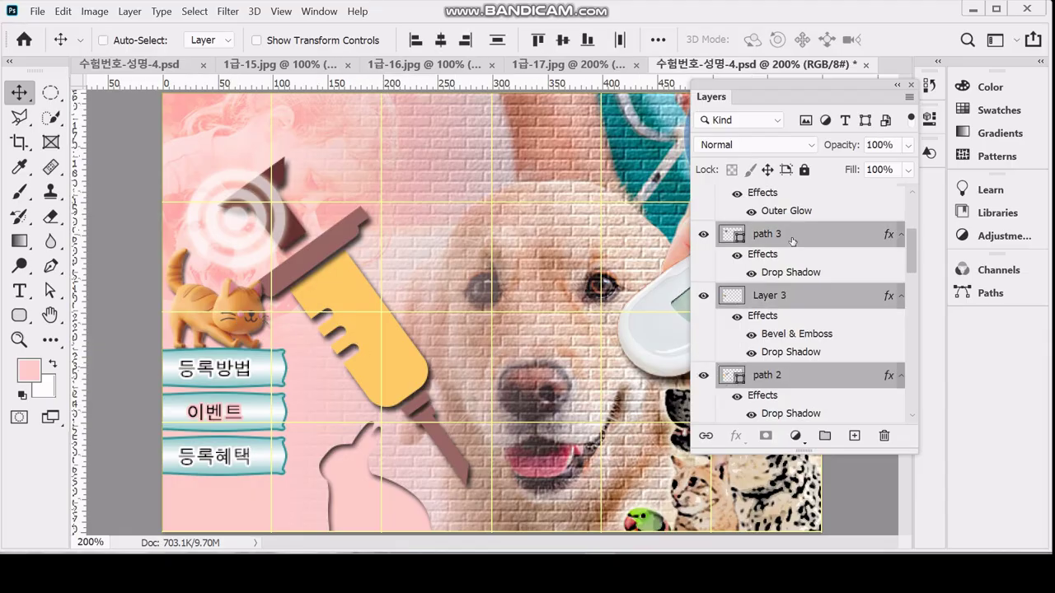
left_click(796, 381)
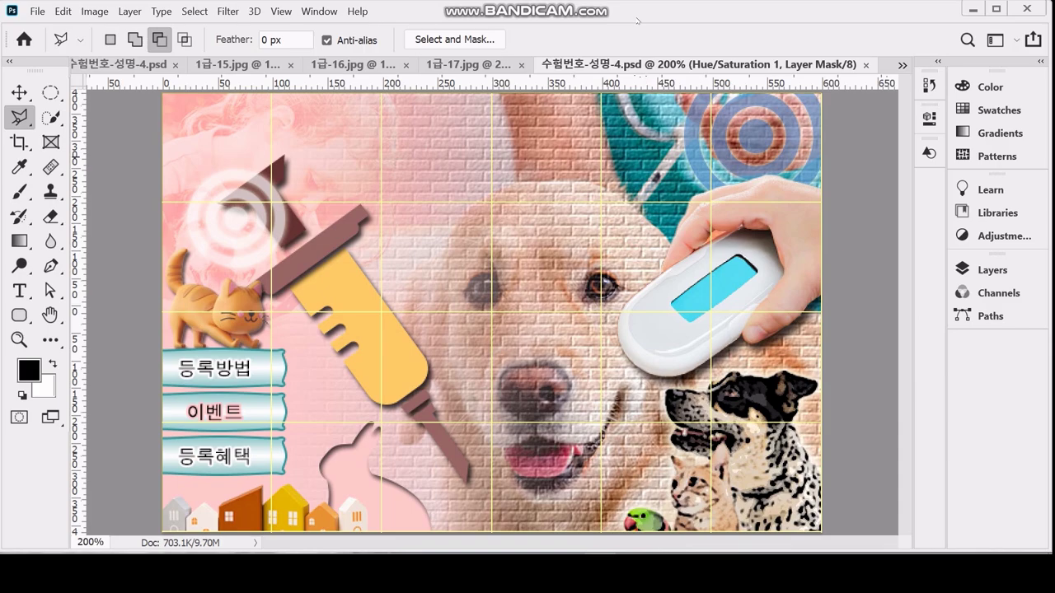
Create a new 50 × 25 px RGB Color document at 72 pixels/inch with a white background
key("ctrl+n")
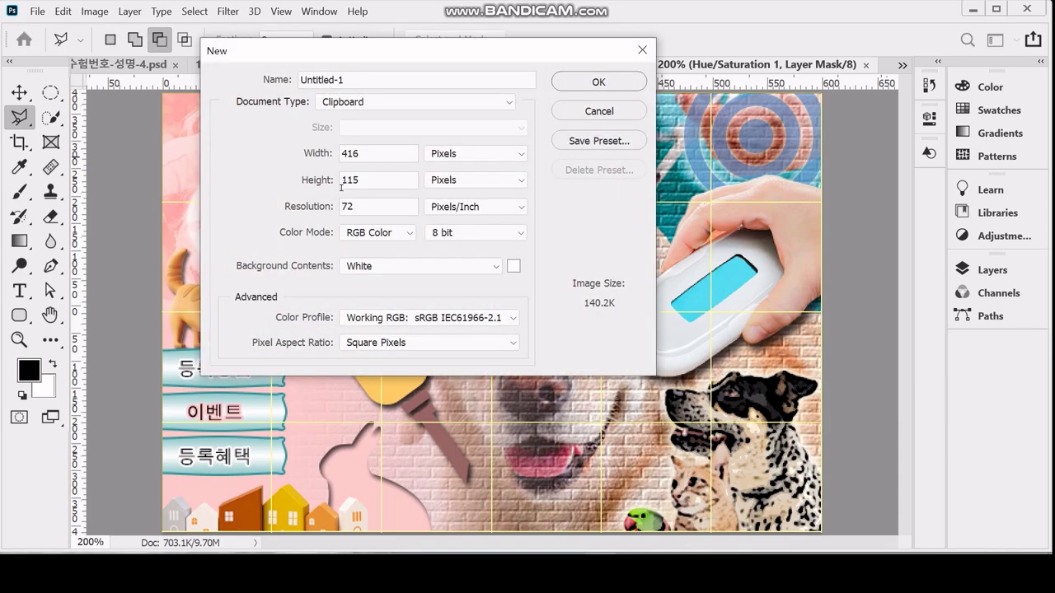
double_click(371, 155)
type("50")
key("Tab")
key("Tab")
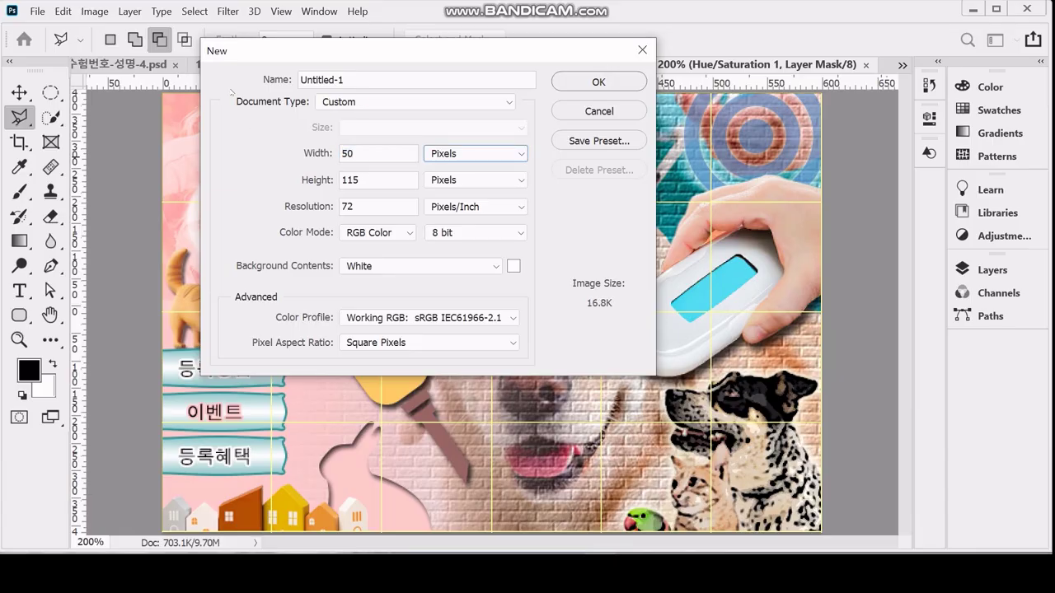
type("25")
key("Tab")
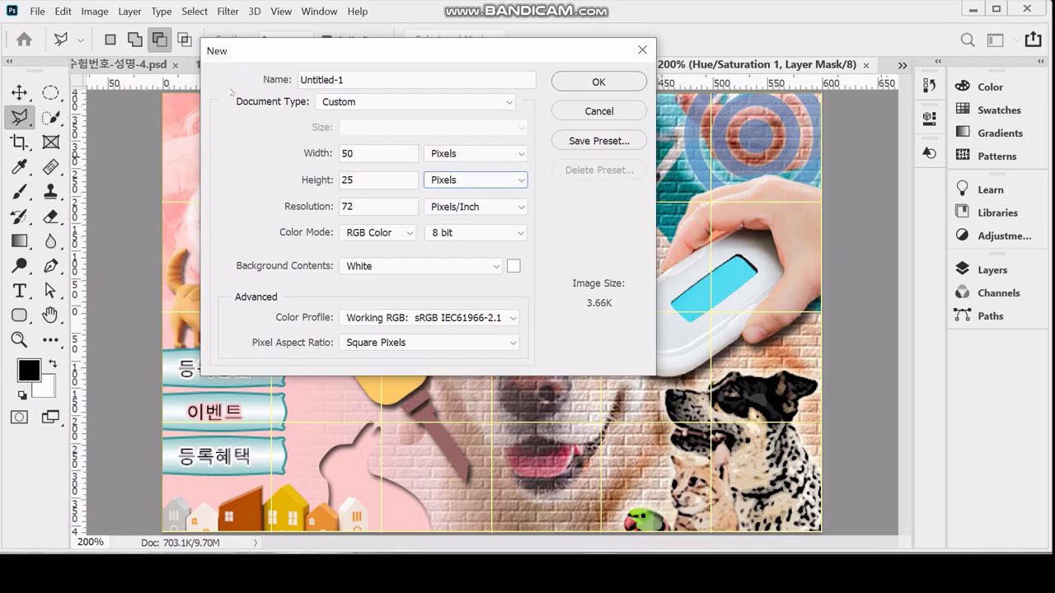
left_click(639, 83)
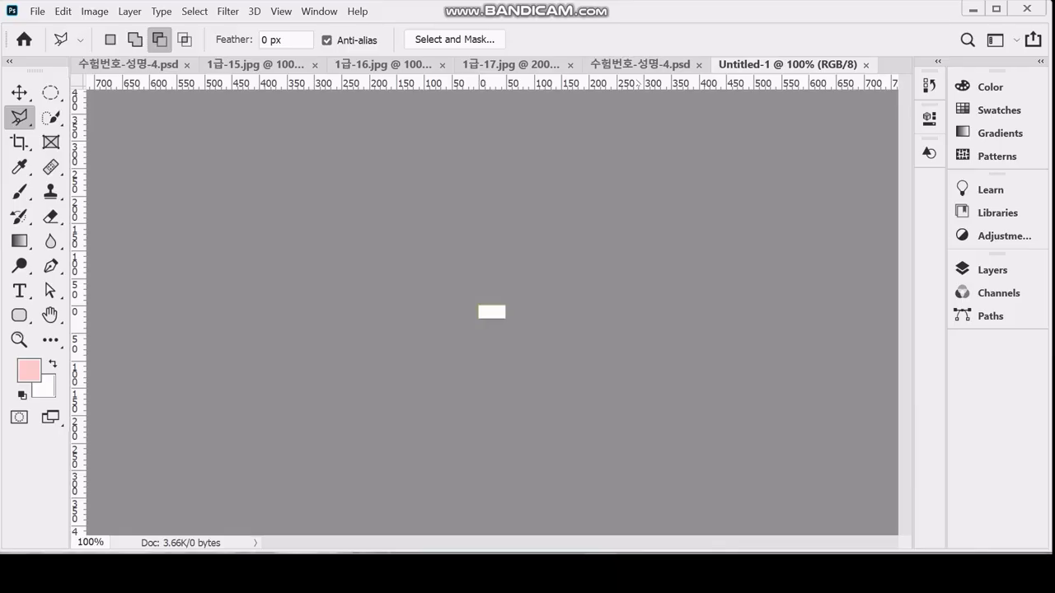
Create another new document of 50 × 25 px, with transparent background contents, for the puzzle pattern
key("ctrl+n")
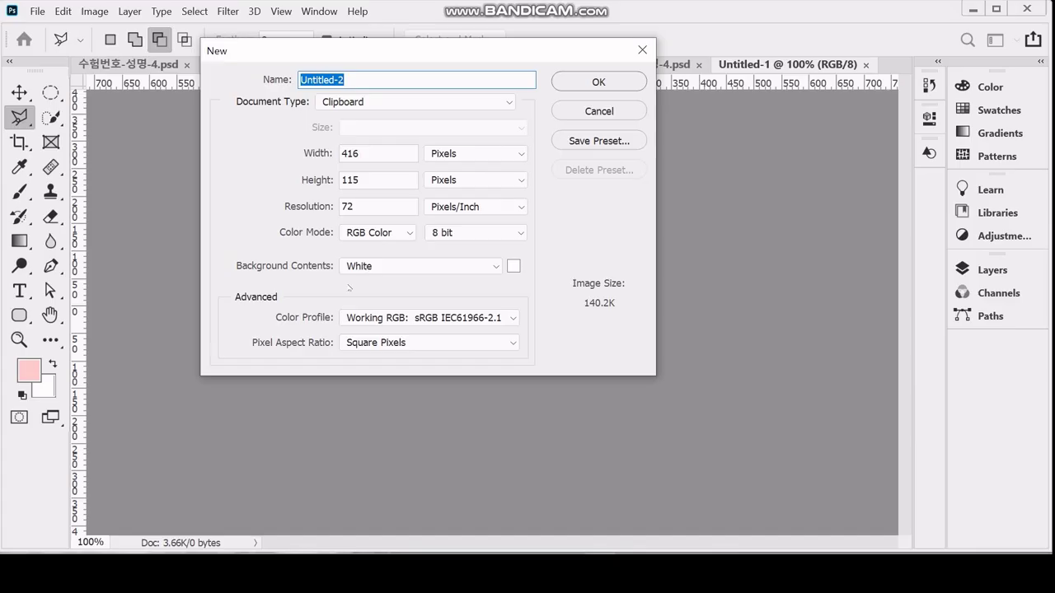
left_click_drag(425, 55, 834, 89)
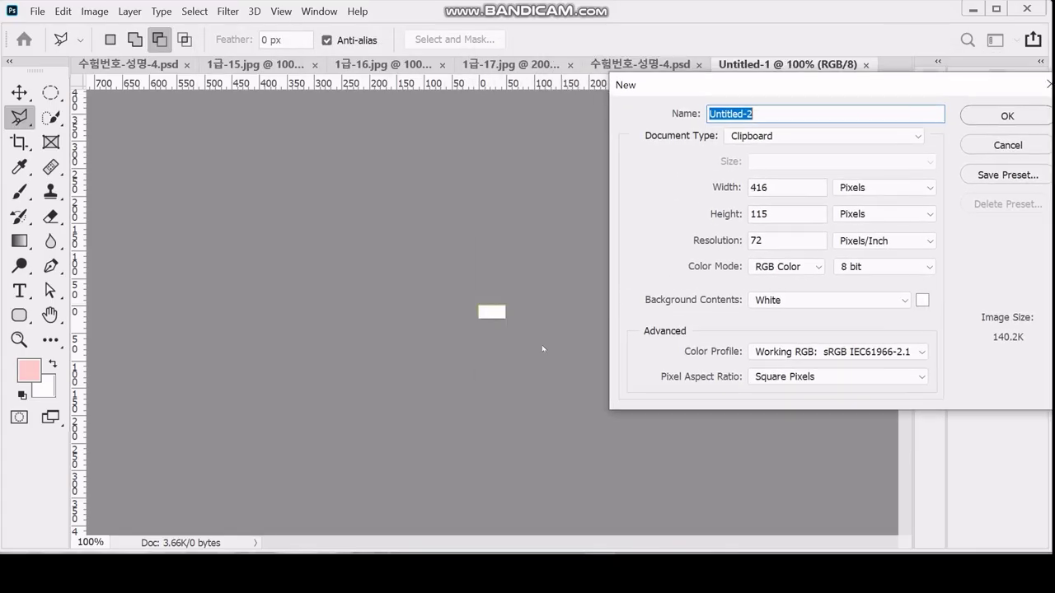
left_click(793, 301)
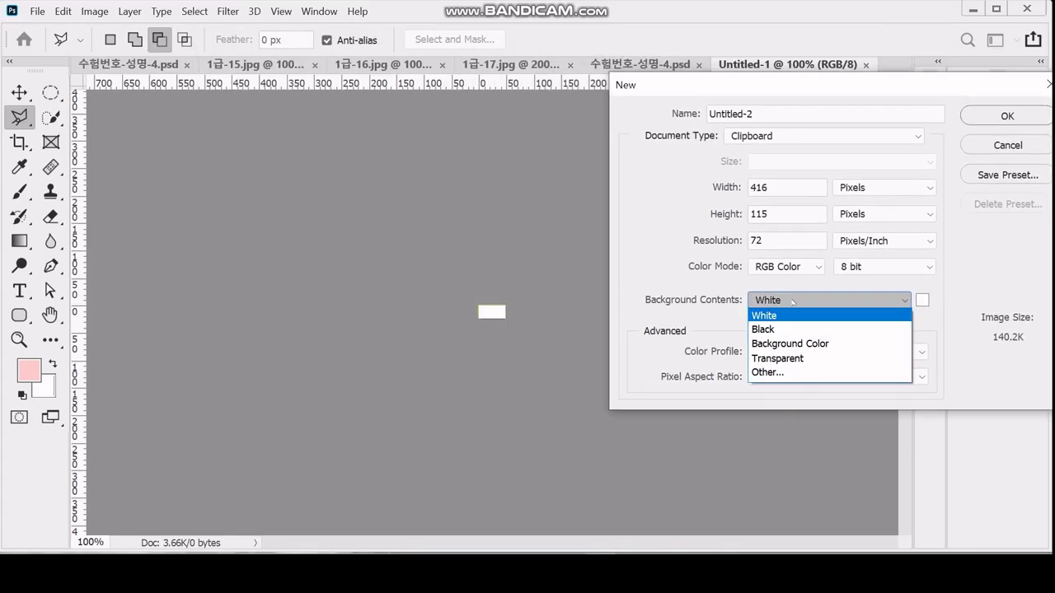
left_click(805, 359)
left_click(1007, 116)
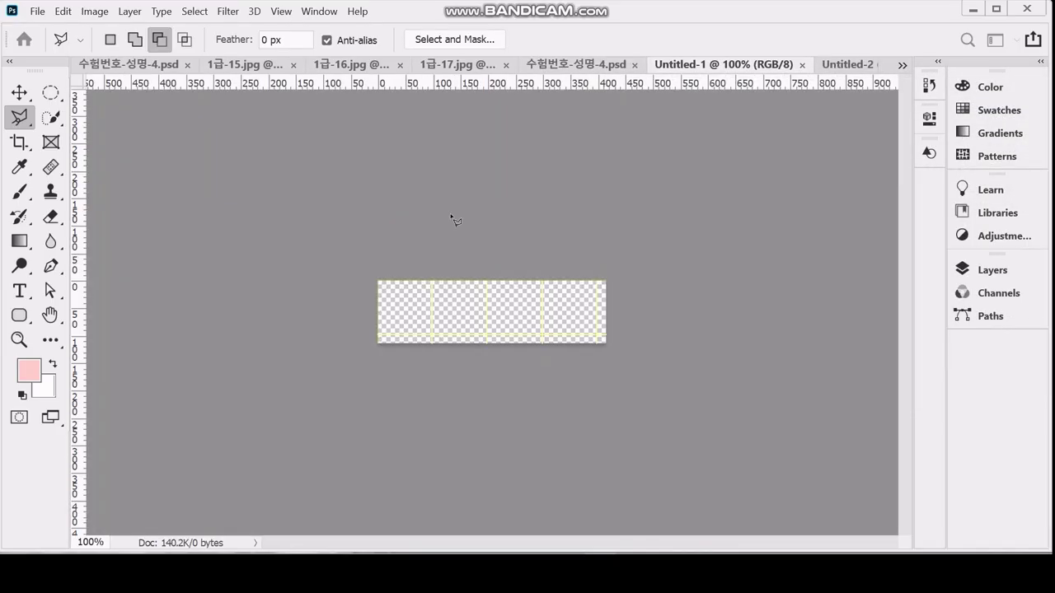
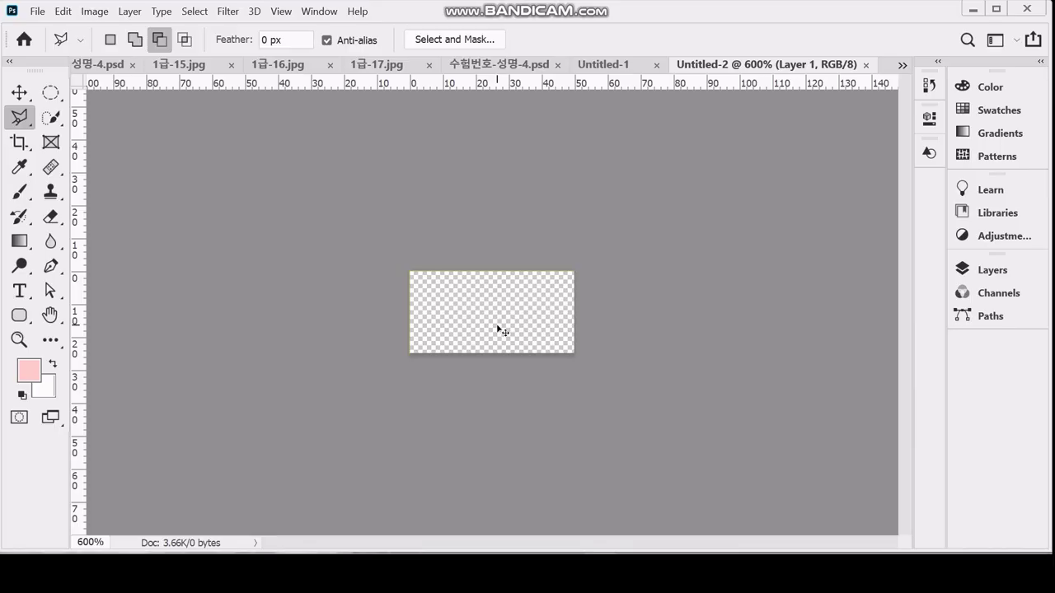
key("ctrl+plus")
key("ctrl+plus")
key("ctrl+plus")
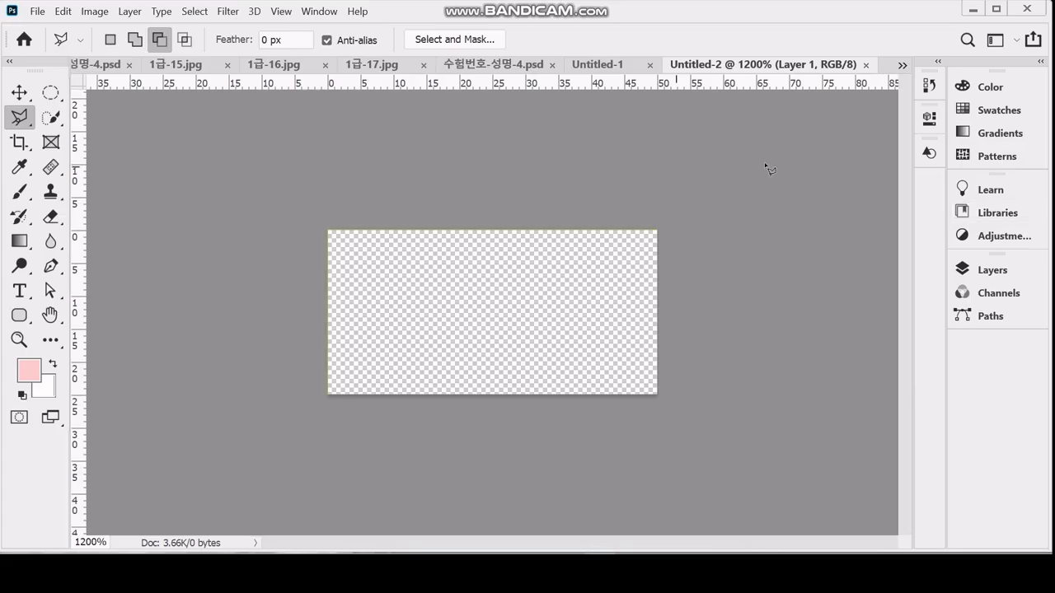
left_click(1017, 274)
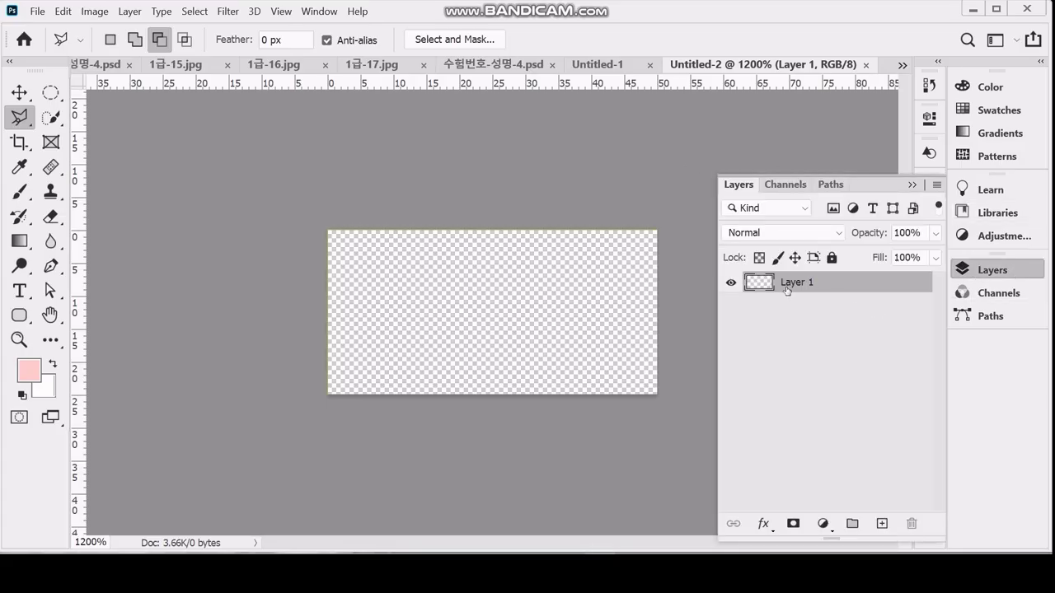
left_click(1000, 272)
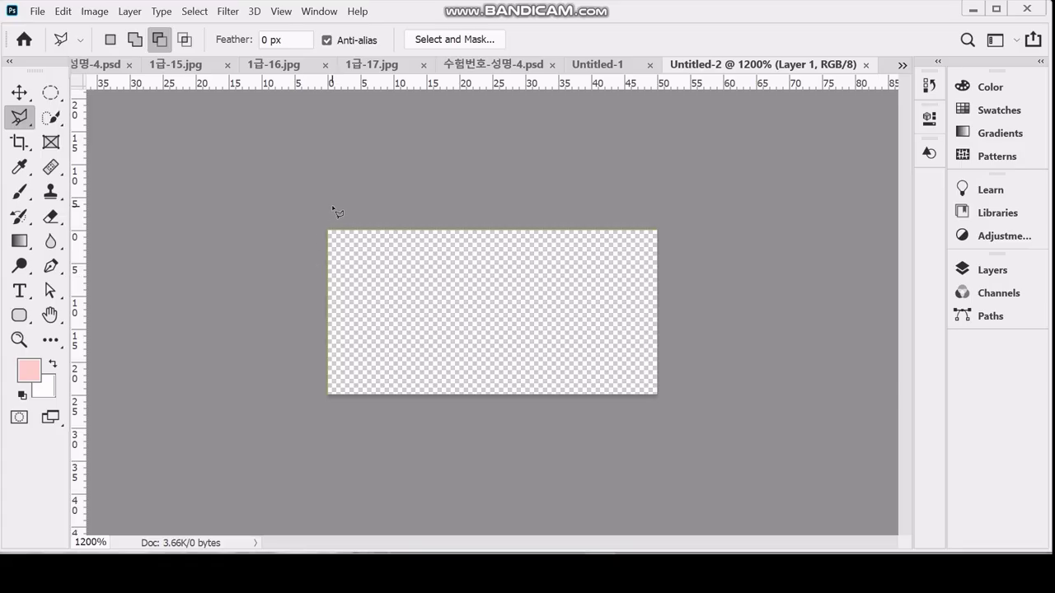
Examine the puzzle pattern on the syringe in the finished reference banner, with the grid shown
left_click(95, 64)
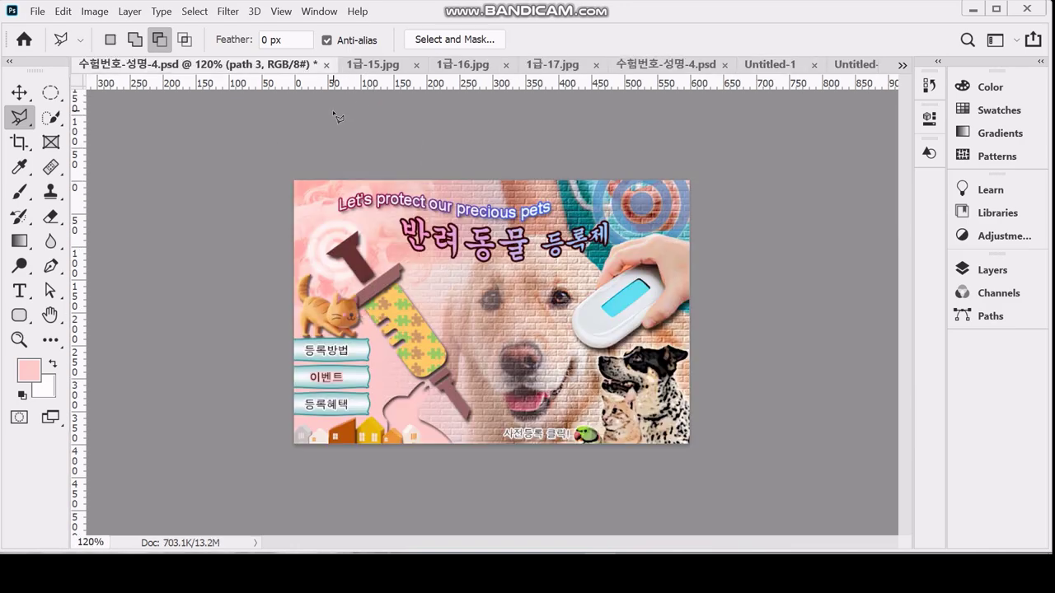
key("ctrl+apostrophe")
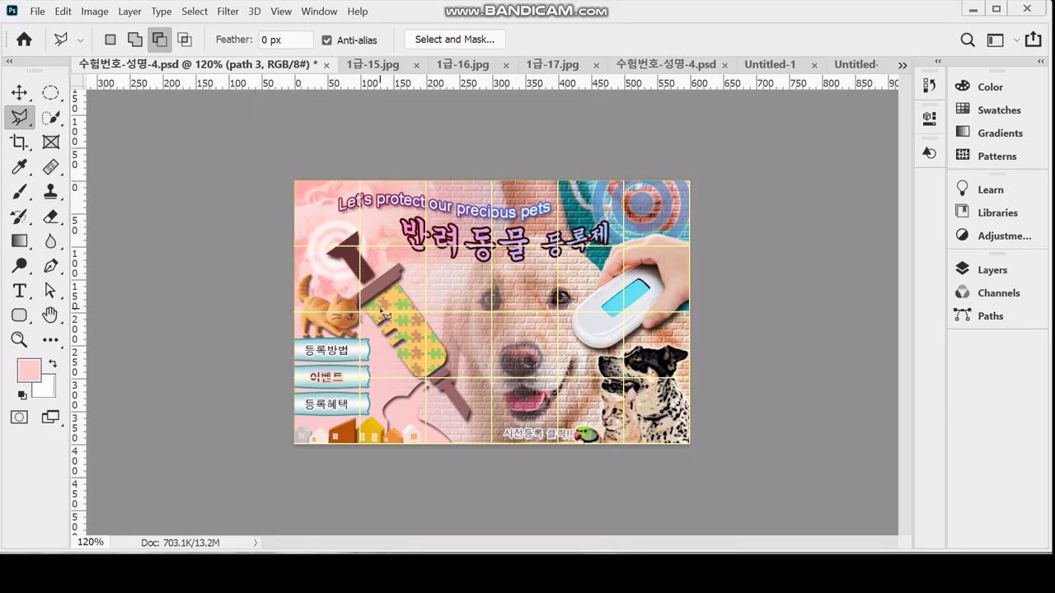
left_click(854, 65)
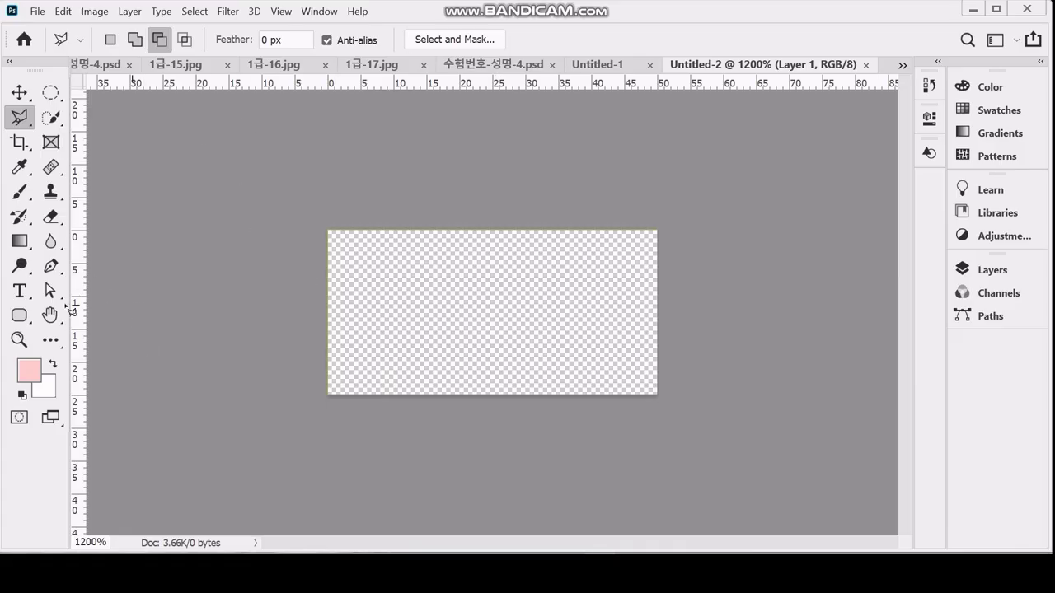
Draw the horizontal Puzzle 1 custom shape, about 23 × 15 px, in the left half of the transparent canvas, centred vertically
right_click(14, 321)
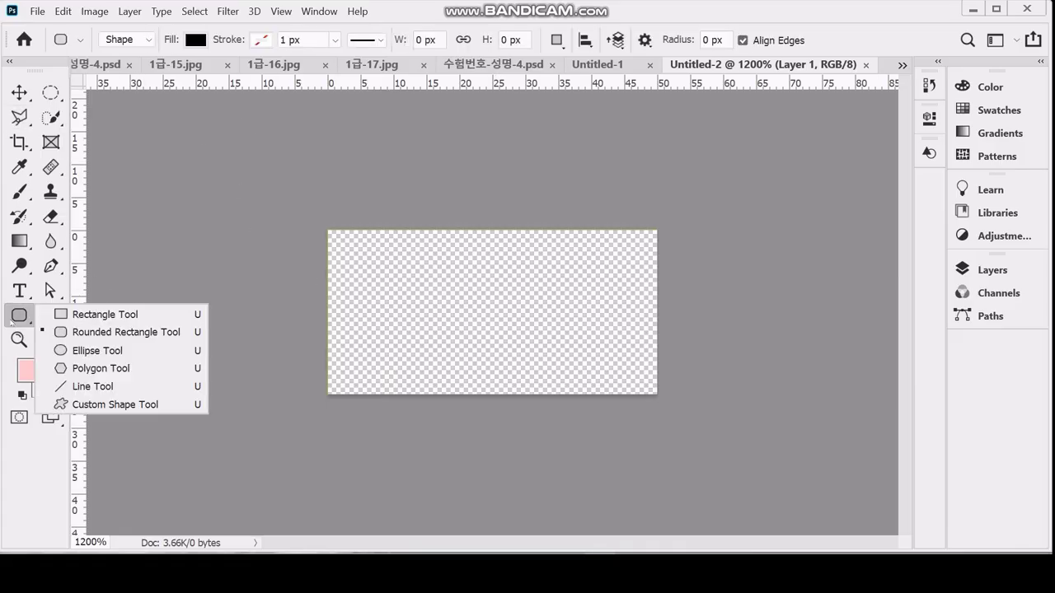
left_click(138, 403)
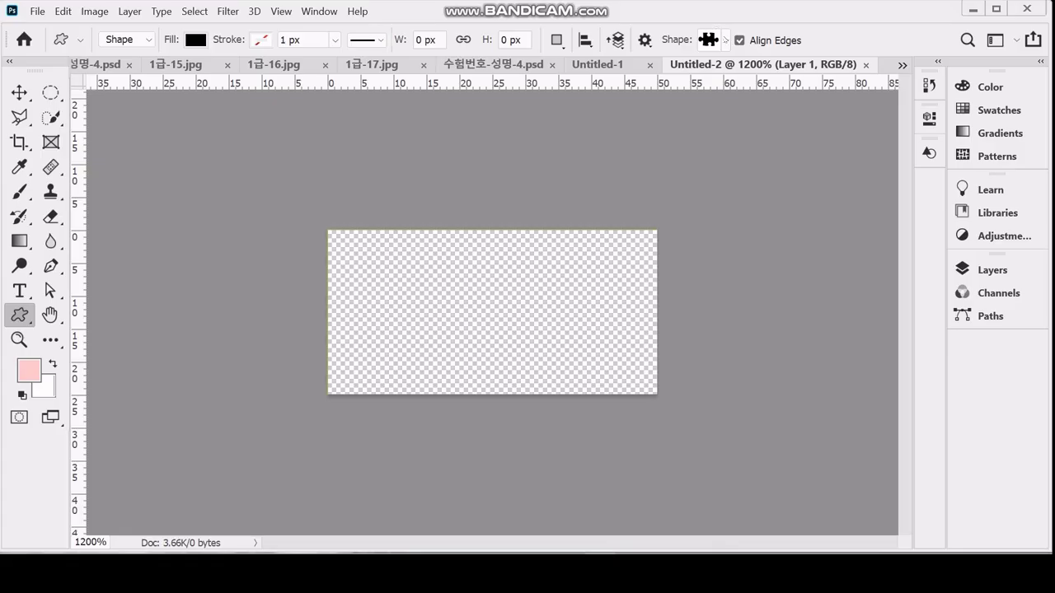
left_click(725, 40)
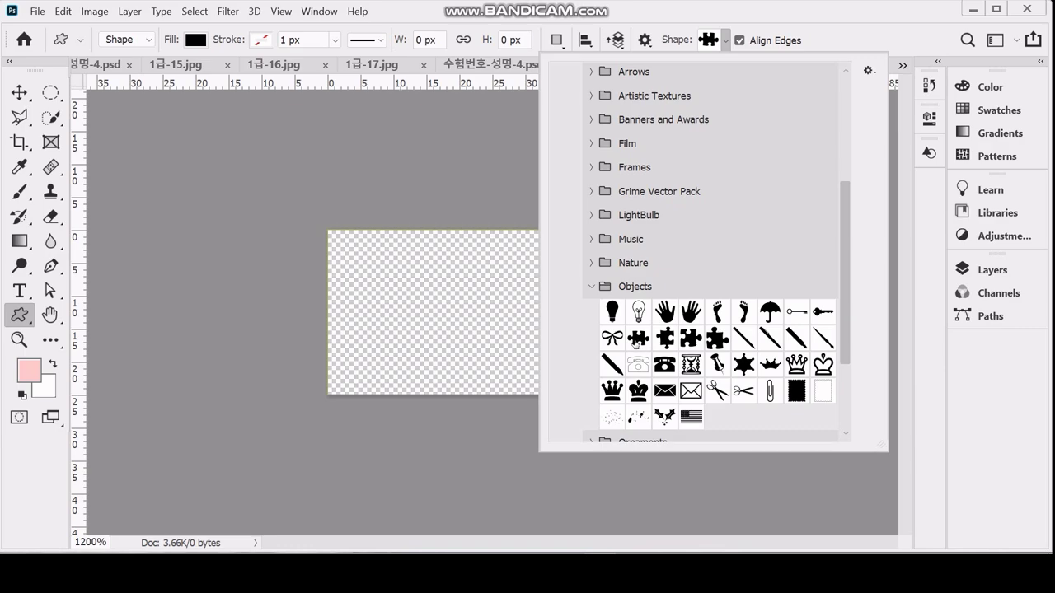
left_click(637, 339)
left_click(539, 29)
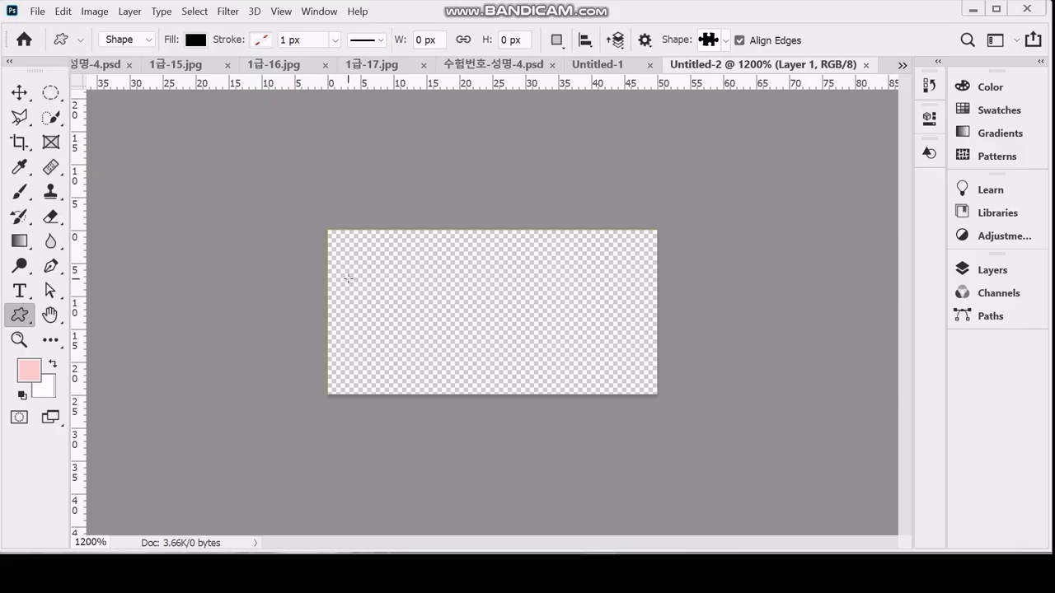
left_click_drag(348, 278, 537, 375)
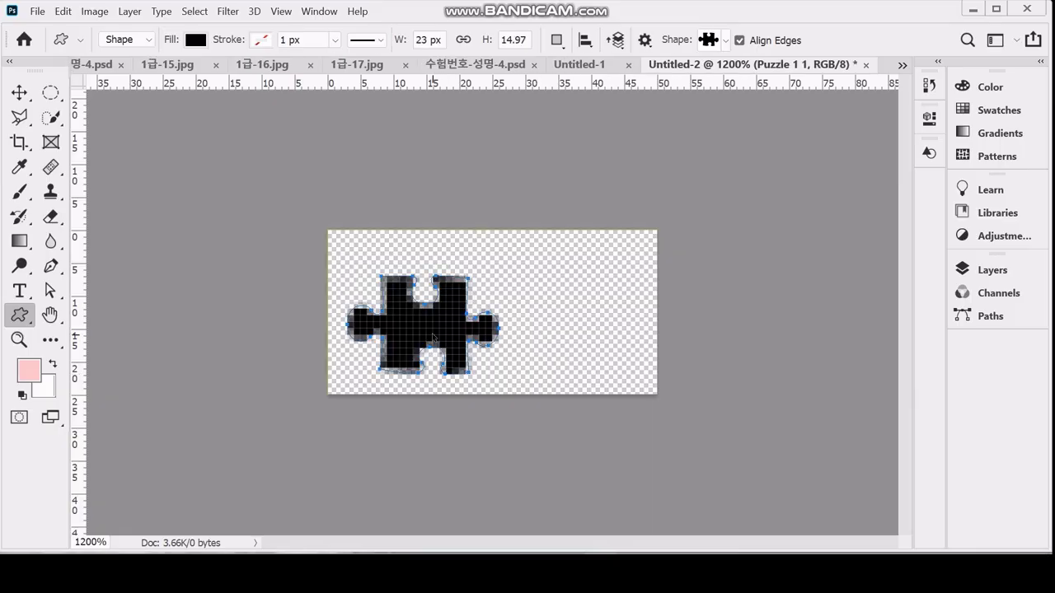
left_click_drag(434, 337, 429, 325)
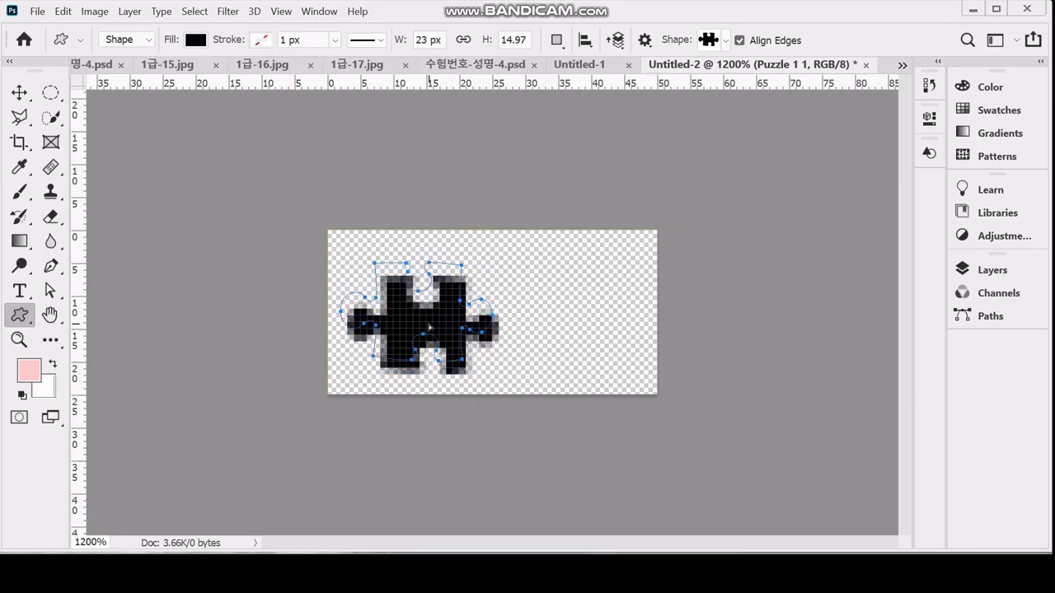
Set the fill colour of the Puzzle 1 shape to #9c6 and deselect its path
left_click(993, 270)
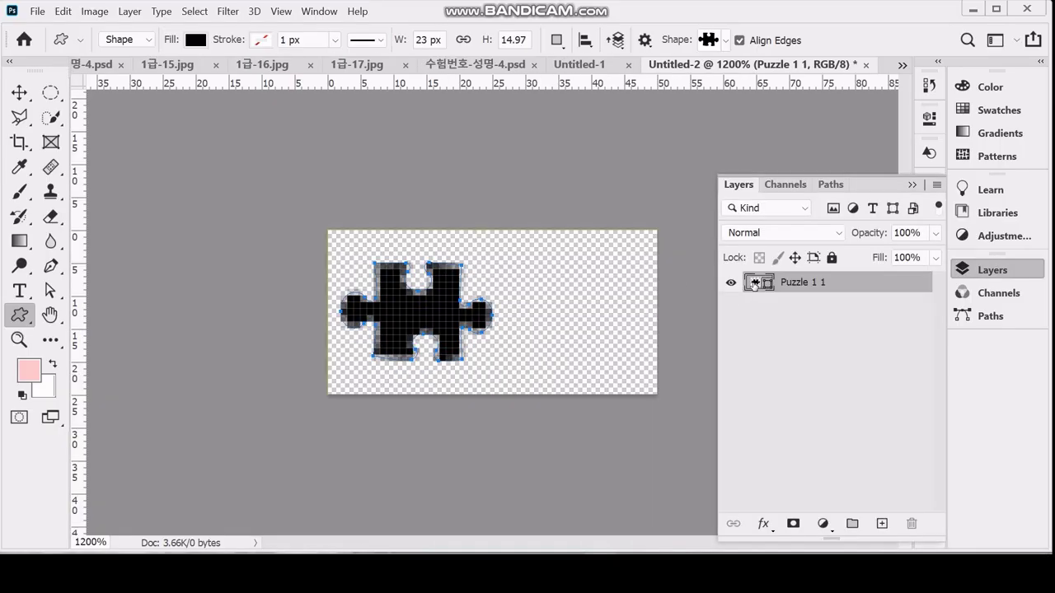
double_click(754, 283)
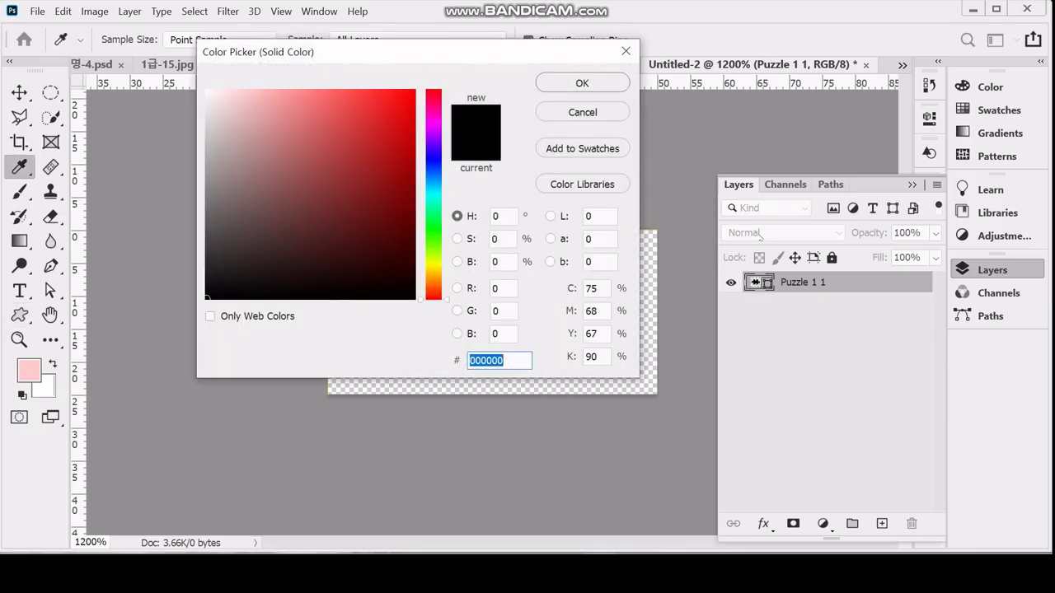
type("9")
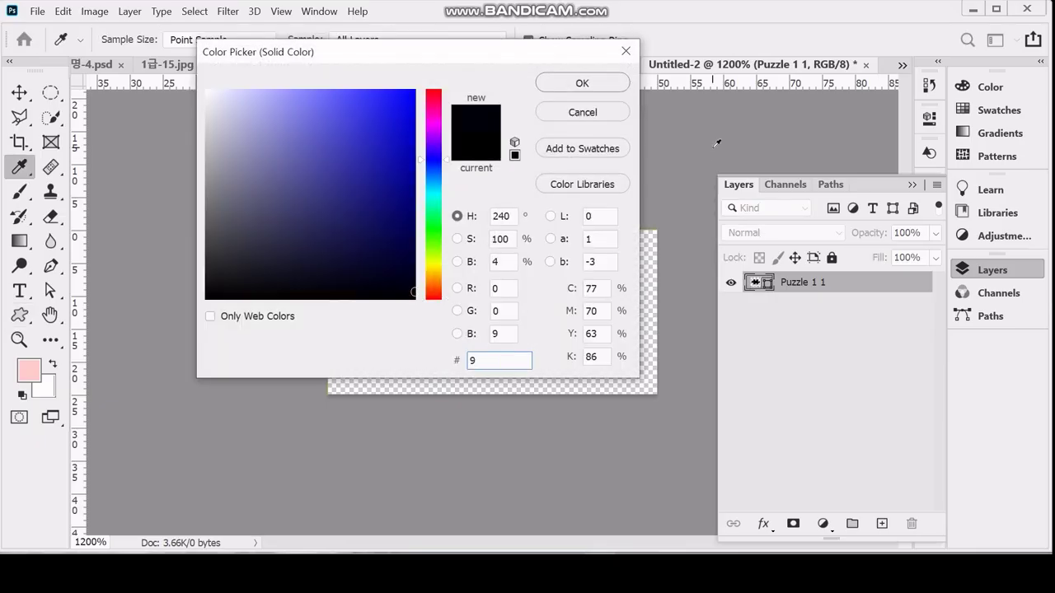
type("c6")
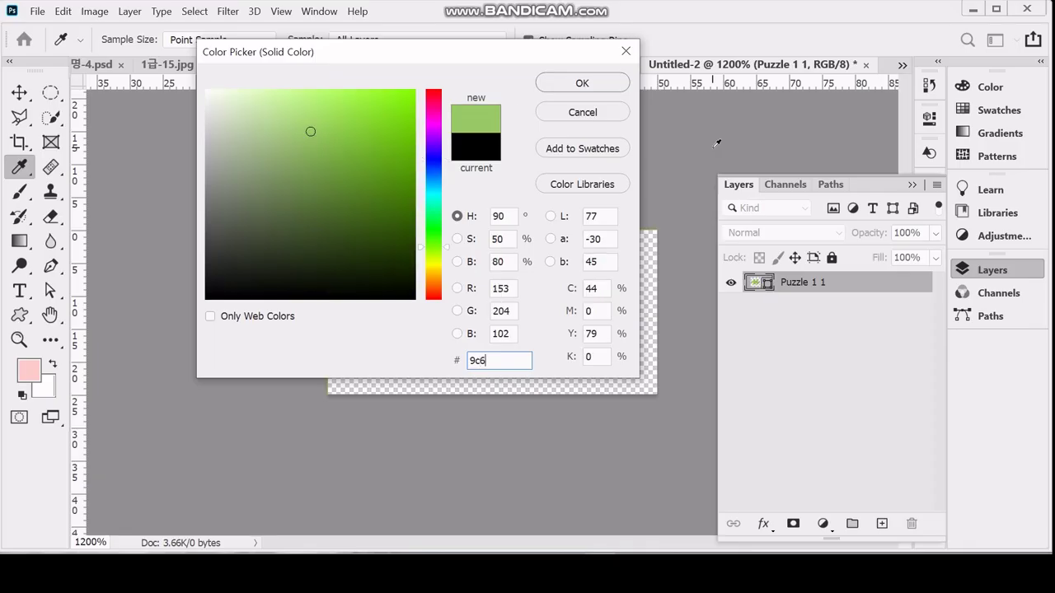
key("Return")
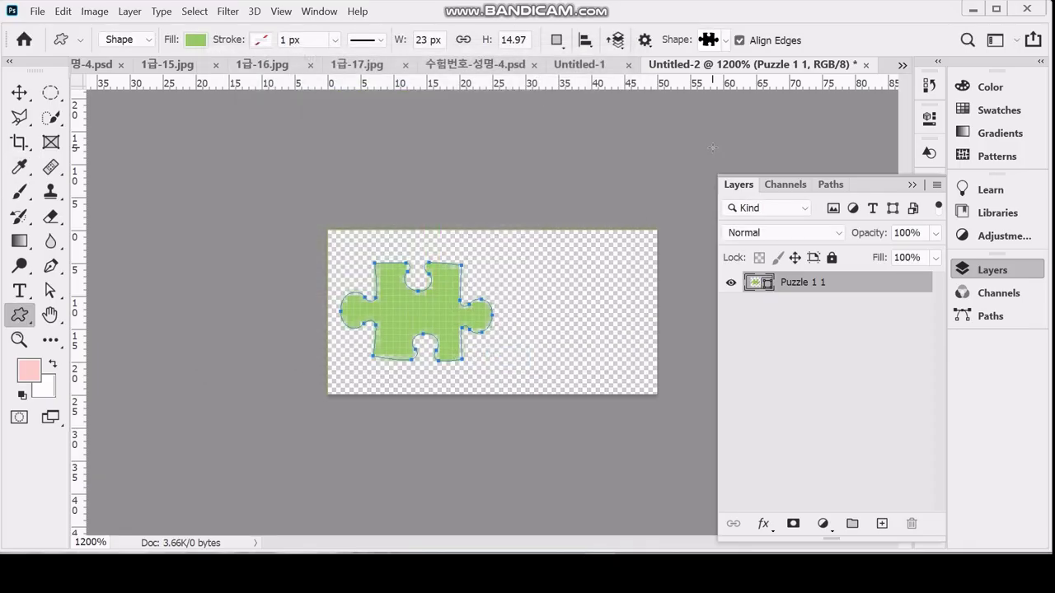
key("Return")
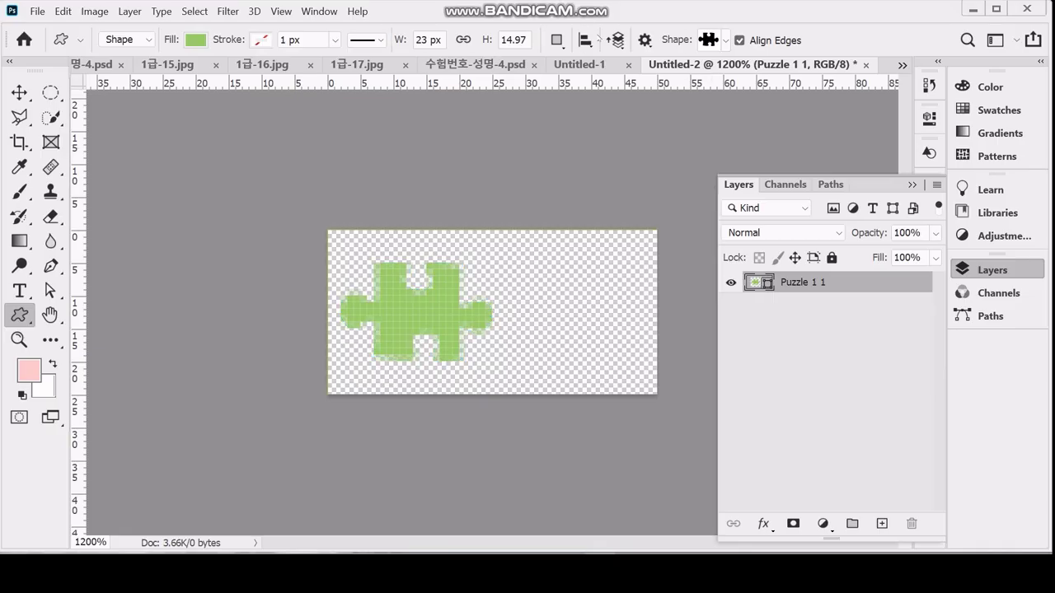
Draw the Puzzle 4 custom shape, about 18 × 18 px, in the right half of the canvas beside the green piece
left_click(726, 41)
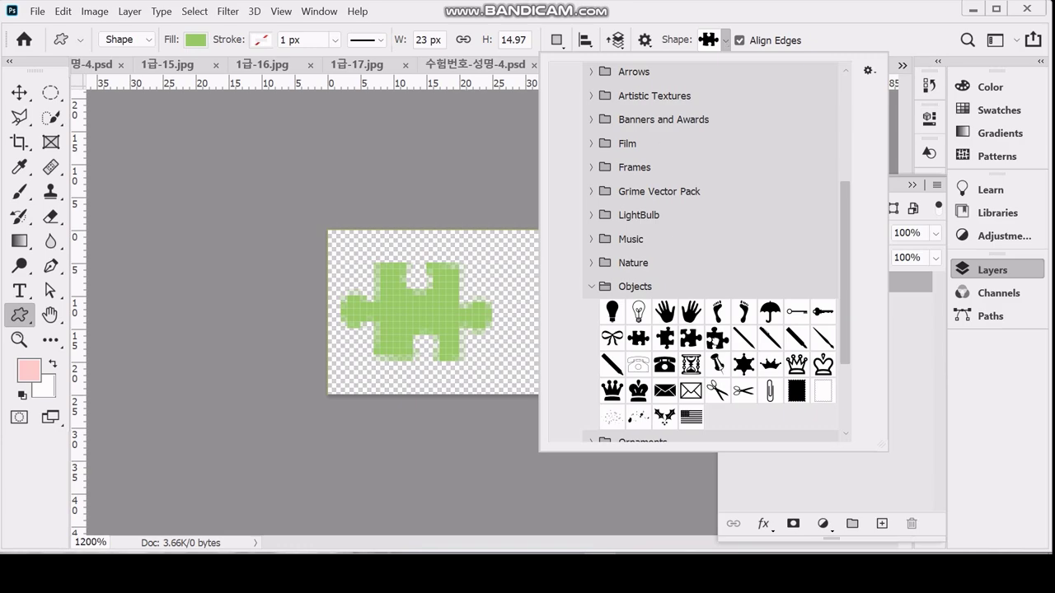
left_click(717, 343)
left_click(726, 41)
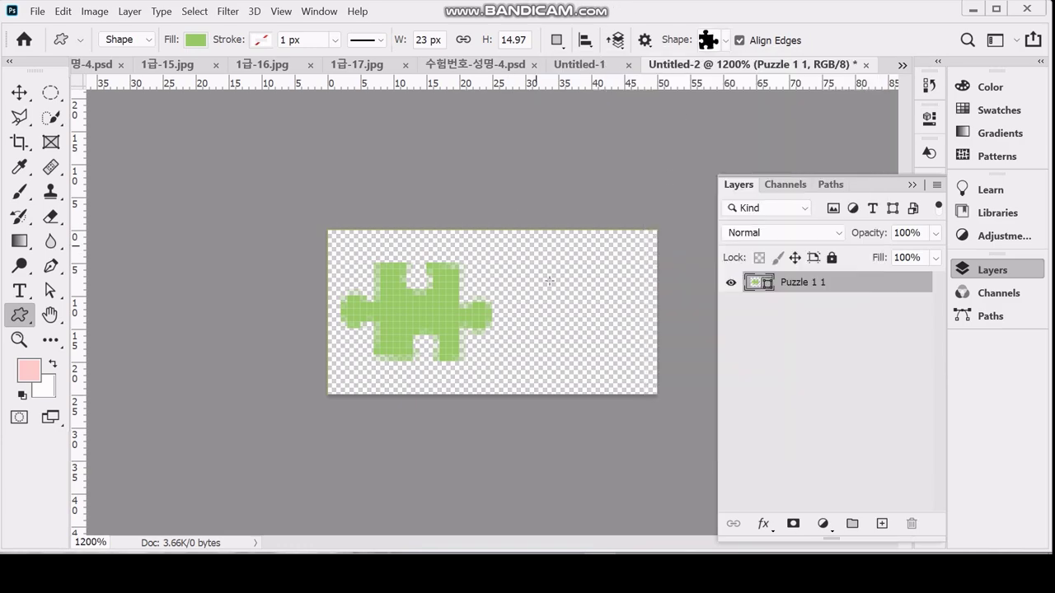
left_click_drag(518, 271, 648, 389)
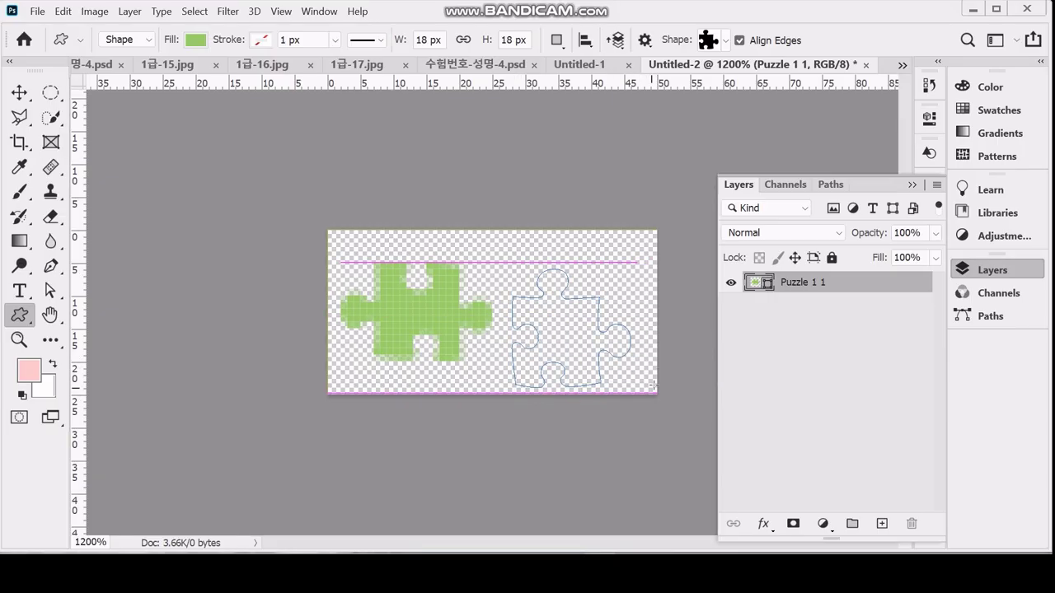
left_click_drag(582, 335, 581, 327)
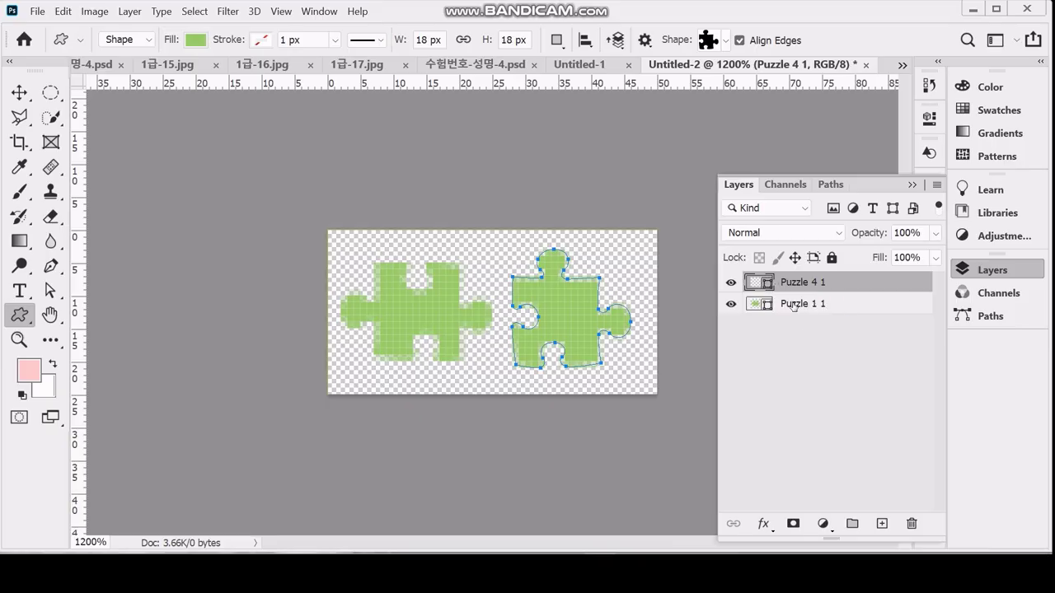
Set the fill colour of the Puzzle 4 shape to #c96
double_click(768, 284)
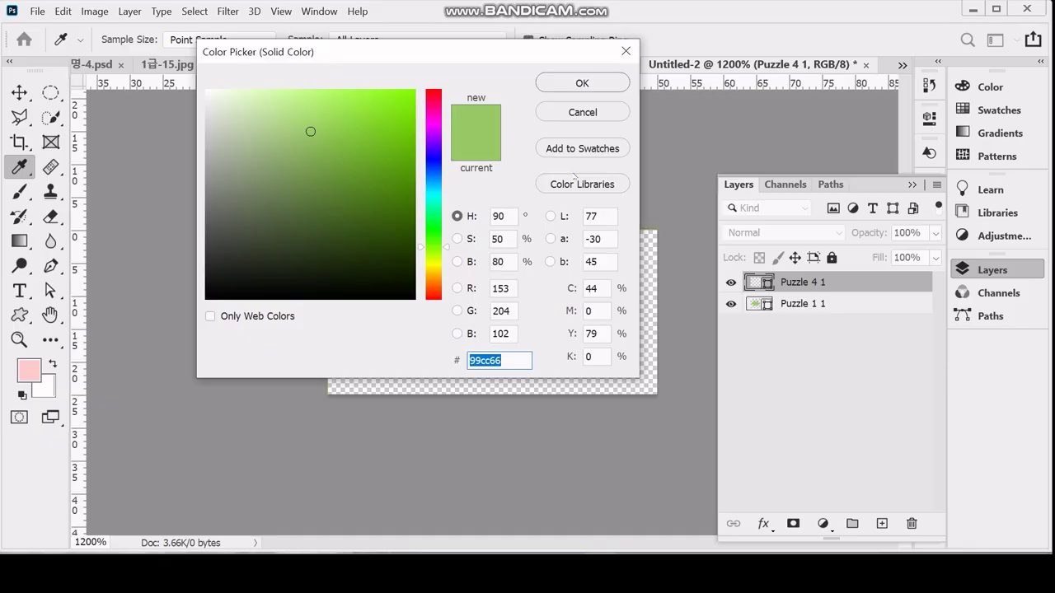
type("c96")
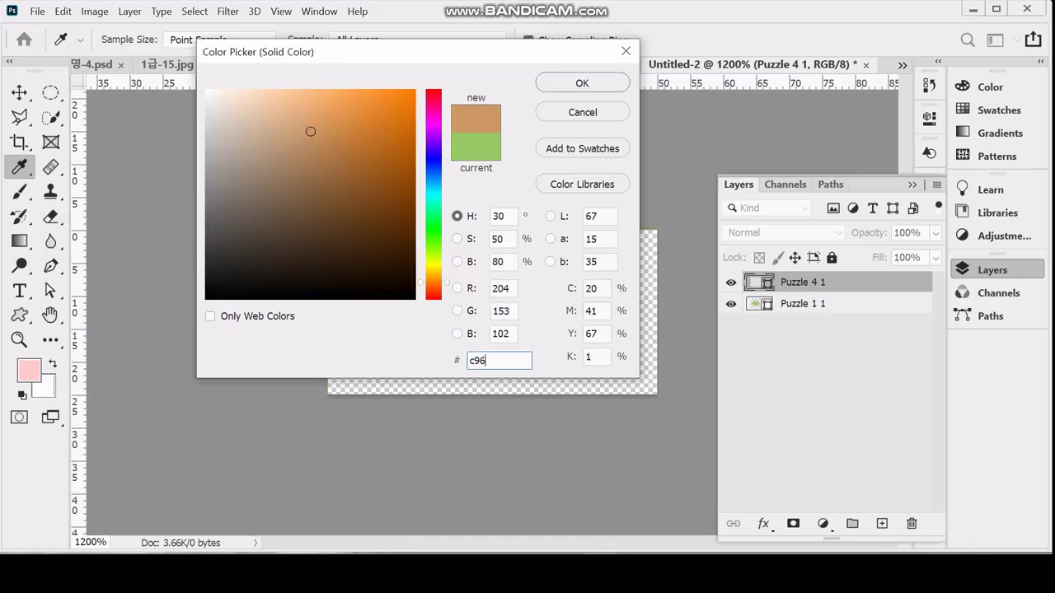
key("Return")
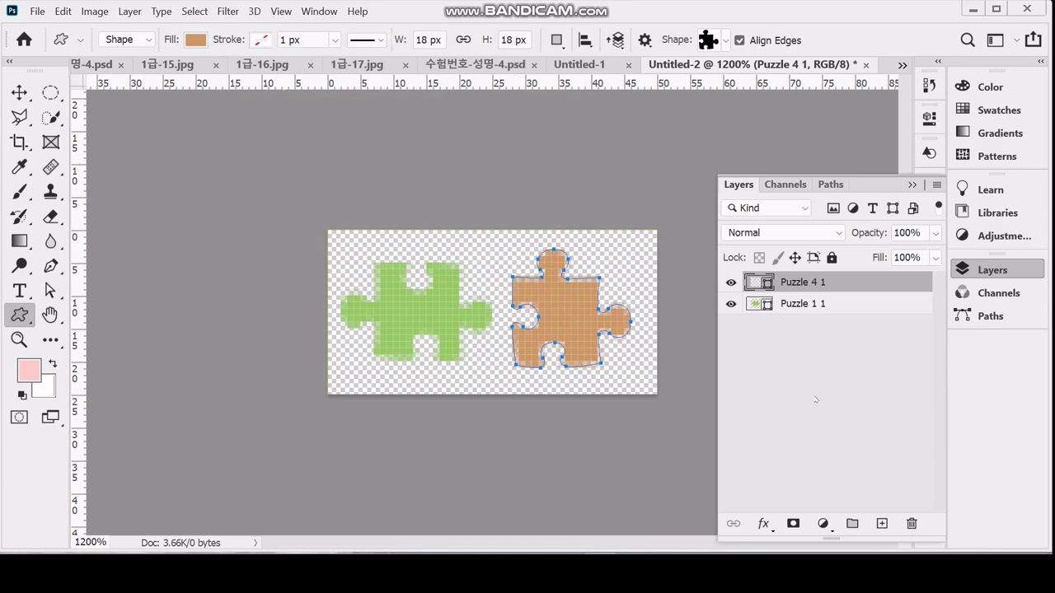
Scale both puzzle shapes up slightly so that they nearly span the canvas width, and deselect them
left_click(800, 305, "shift")
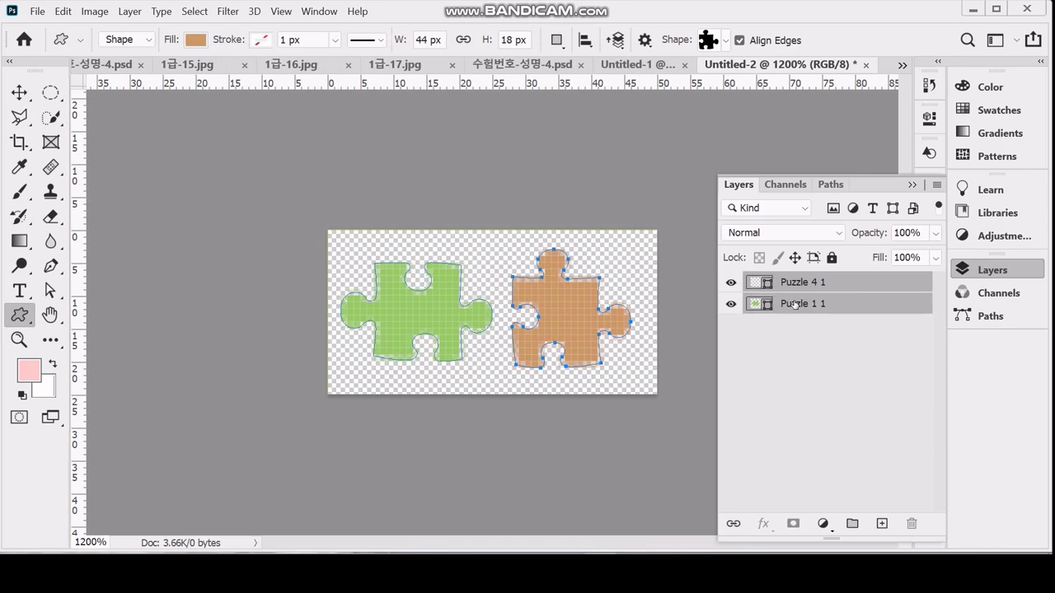
key("ctrl+t")
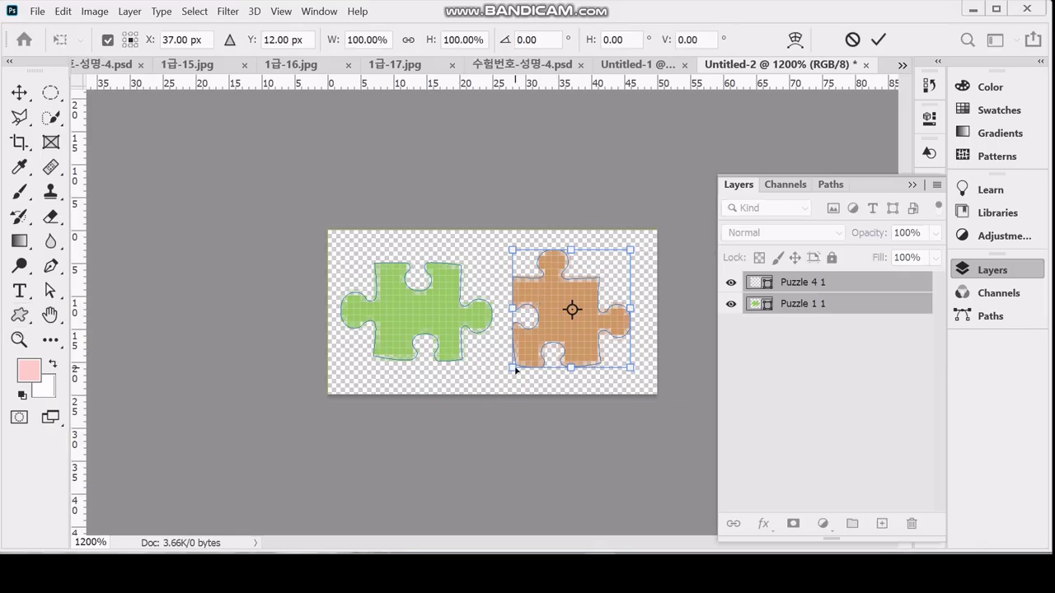
left_click_drag(511, 368, 503, 375)
key("u")
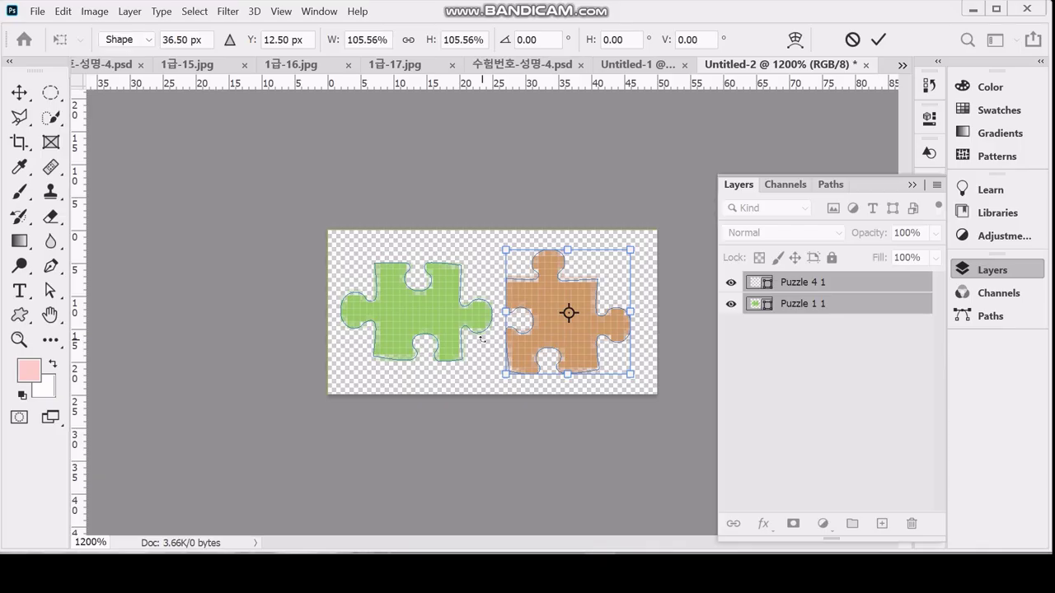
left_click(887, 401)
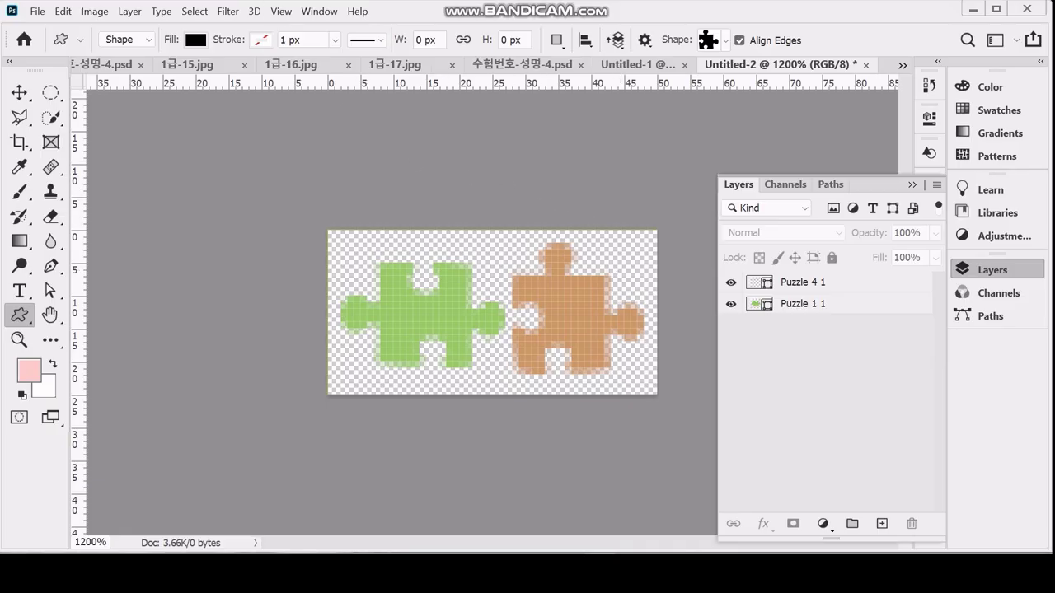
Define the two-piece puzzle canvas as a pattern named "퍼즐 모양"
left_click(62, 10)
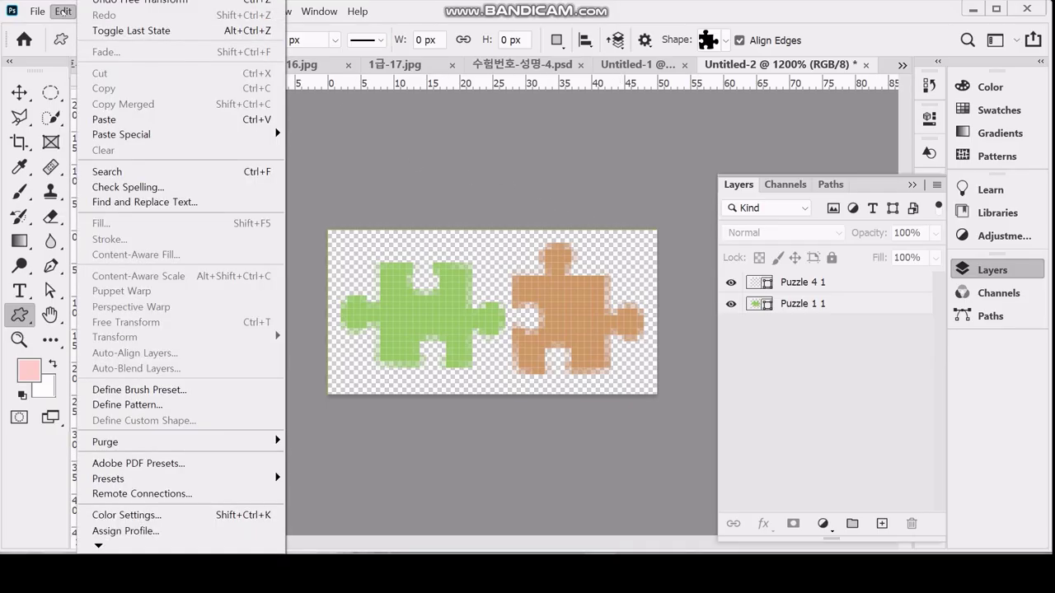
left_click(185, 405)
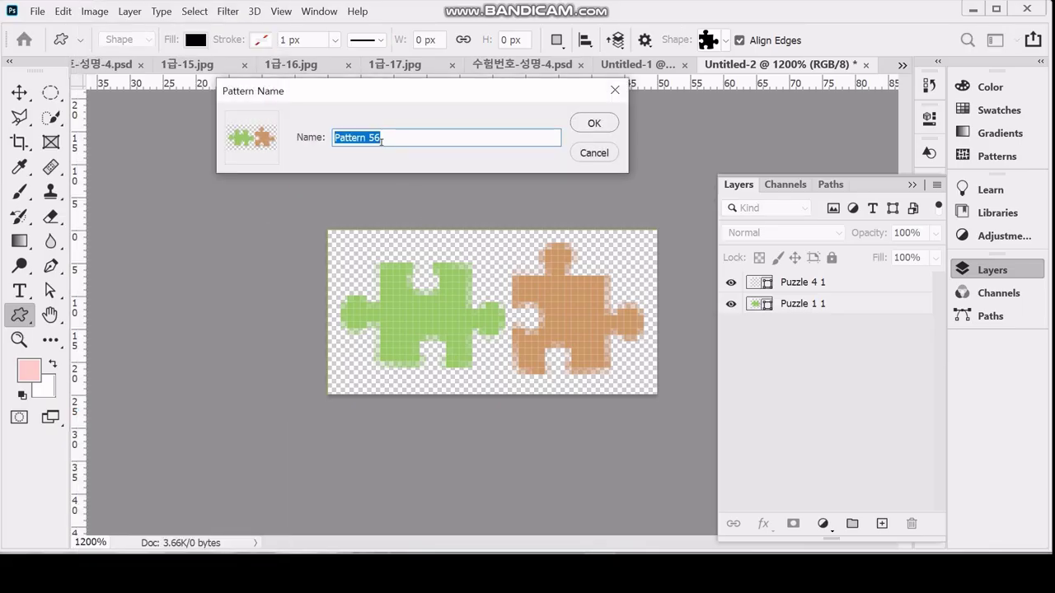
type("퍼즐")
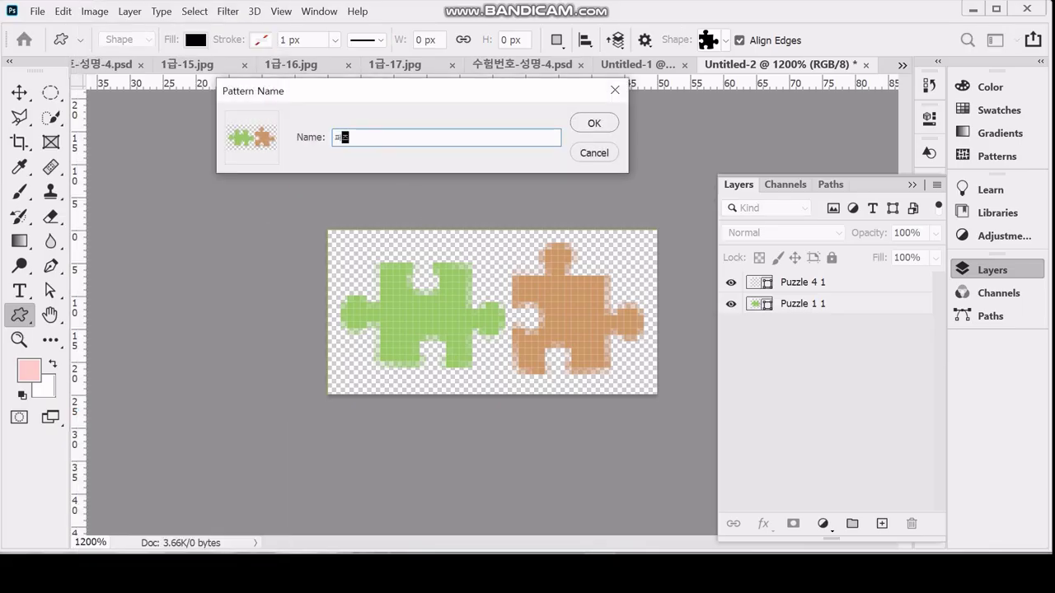
type(" ㅁㅗ양")
key("Return")
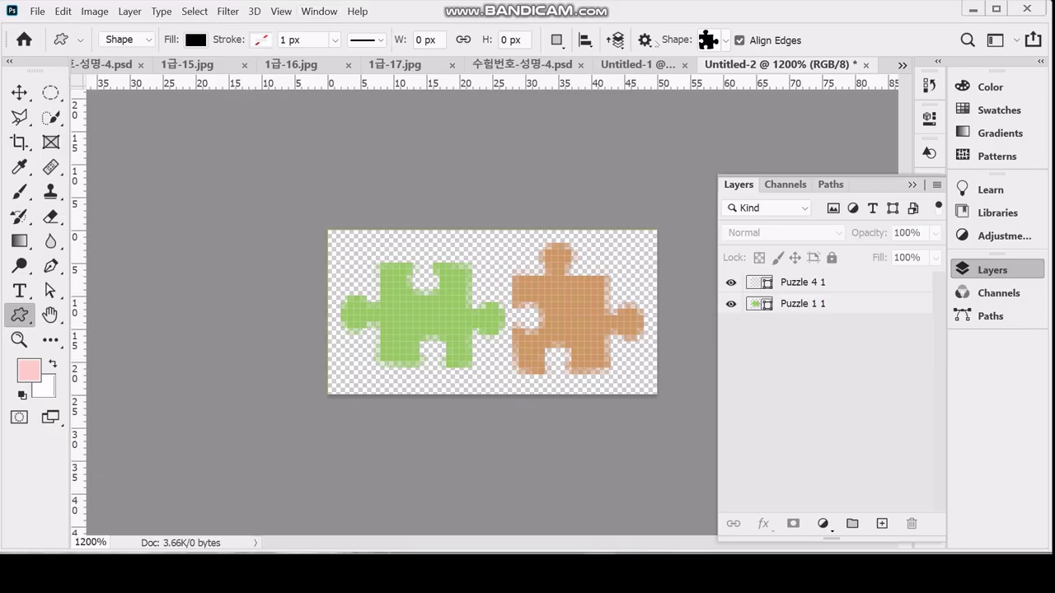
Return to the banner document 수험번호-성명-4.psd and add a new layer named "pattern" directly above the syringe barrel's path 1 layer
left_click(506, 67)
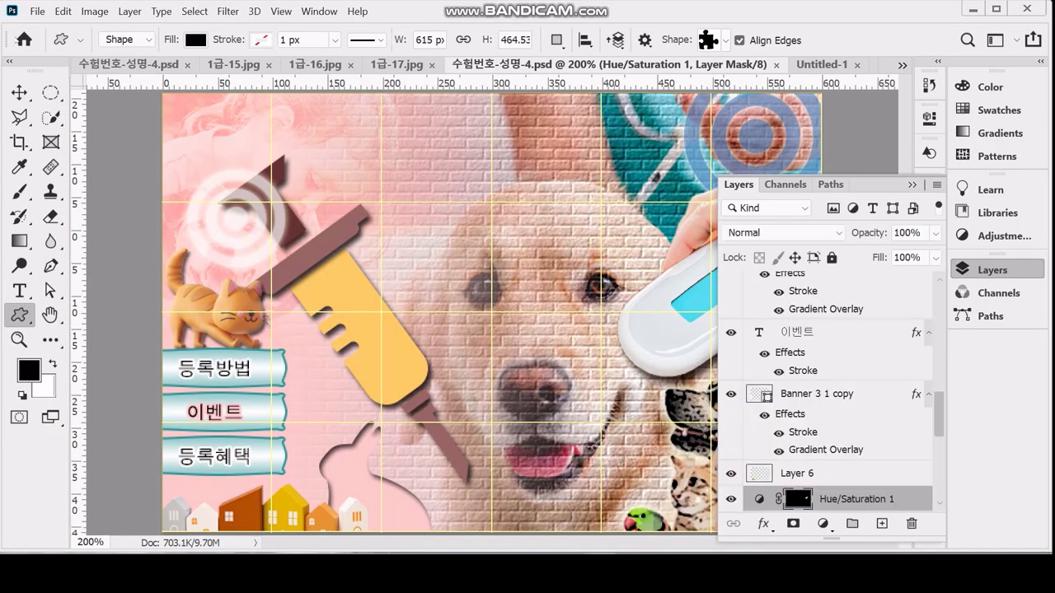
left_click(19, 93)
left_click(377, 322)
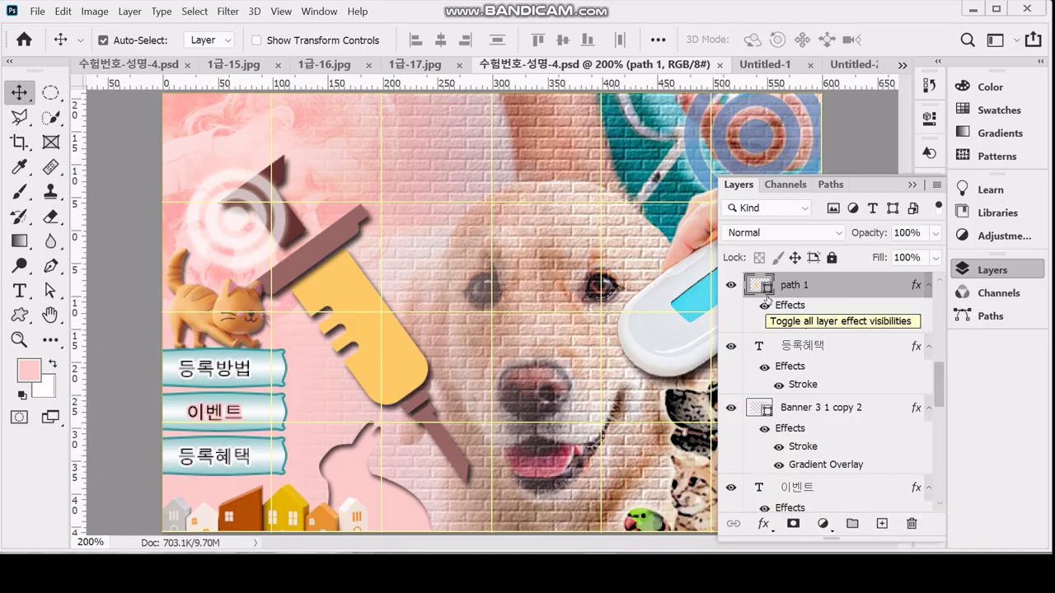
left_click(882, 523)
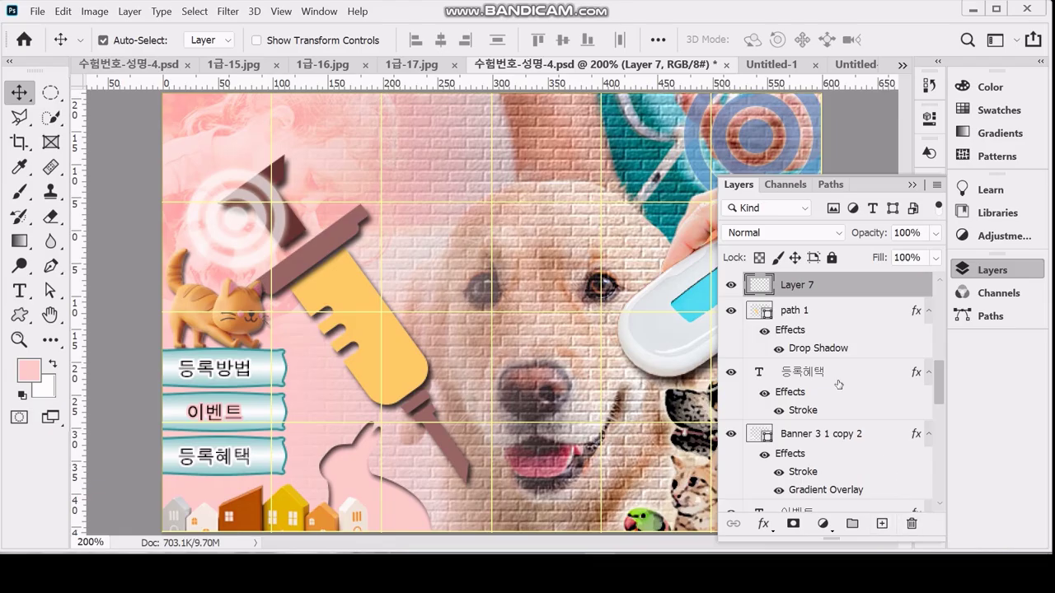
double_click(796, 285)
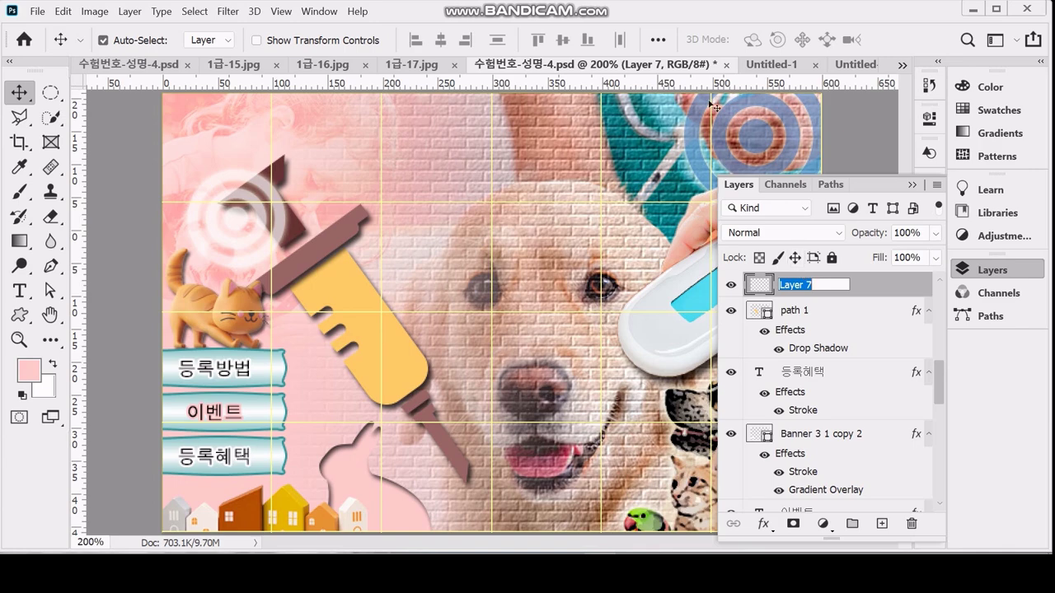
type("pattern")
key("Return")
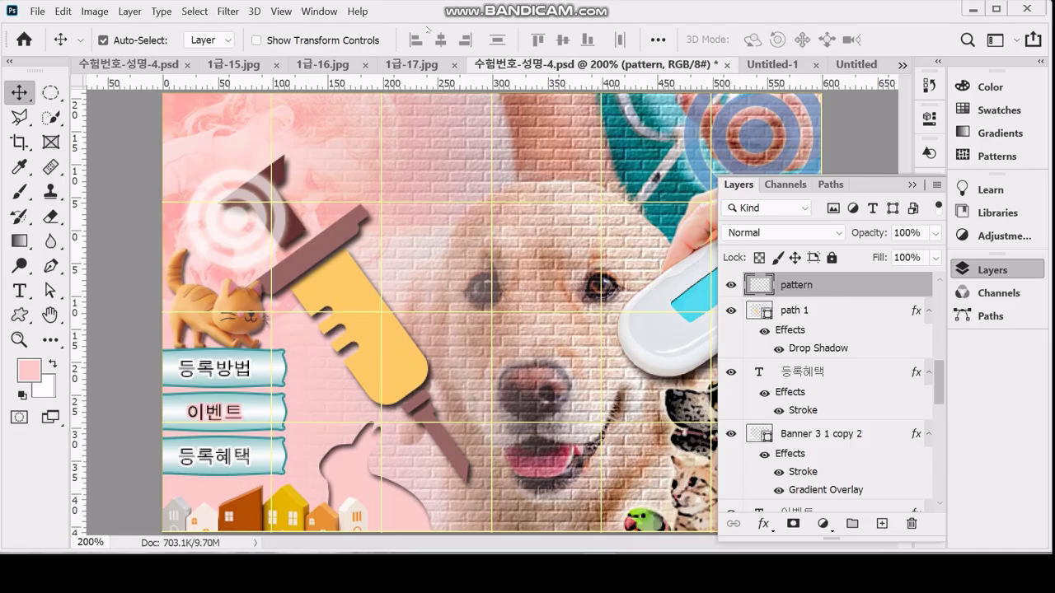
Fill the pattern layer with the new green and brown puzzle pattern
left_click(63, 11)
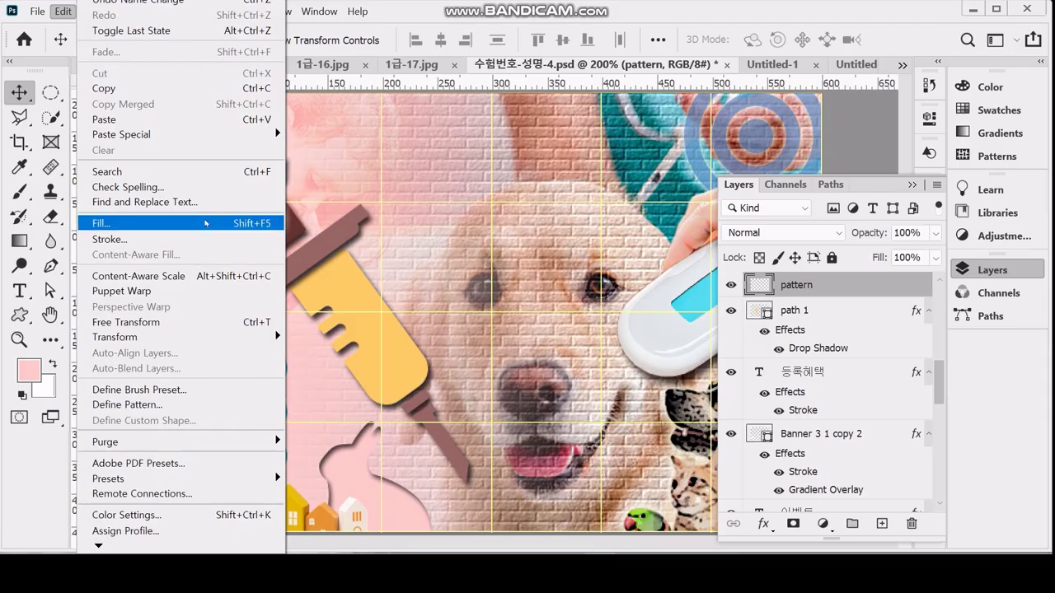
left_click(205, 223)
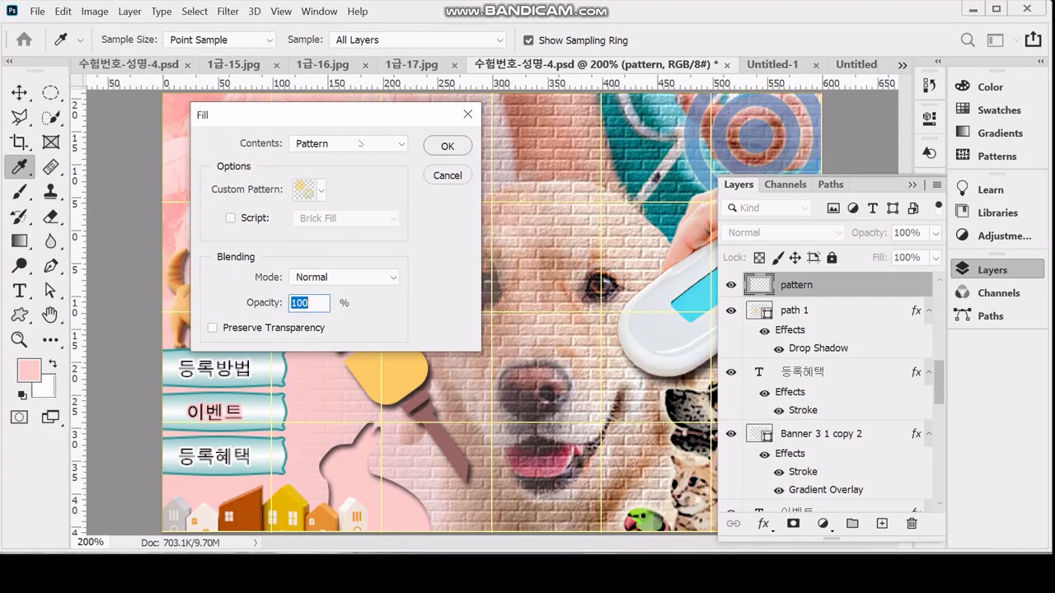
left_click(321, 190)
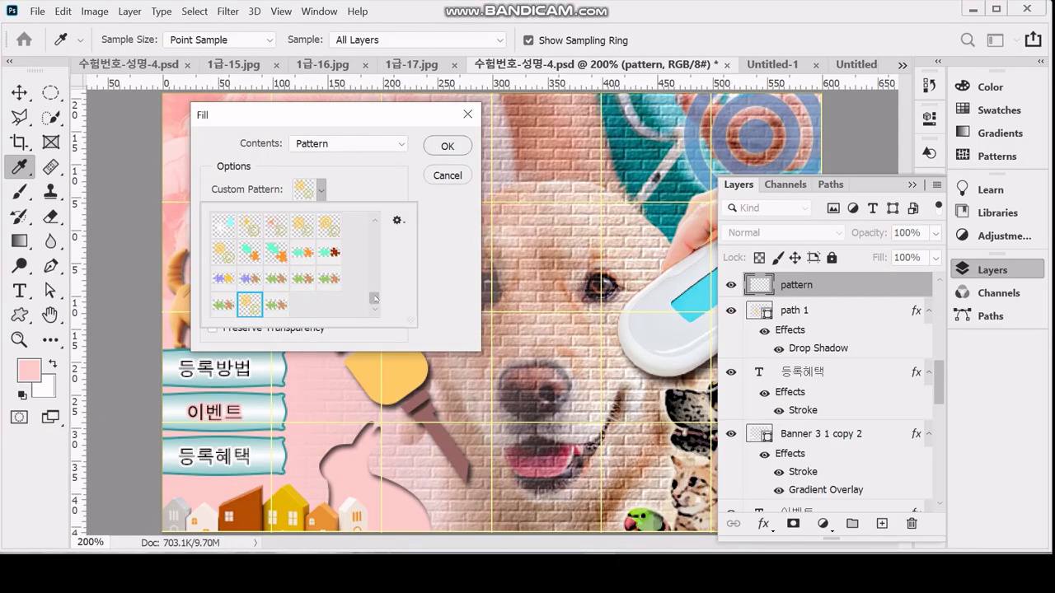
left_click(277, 306)
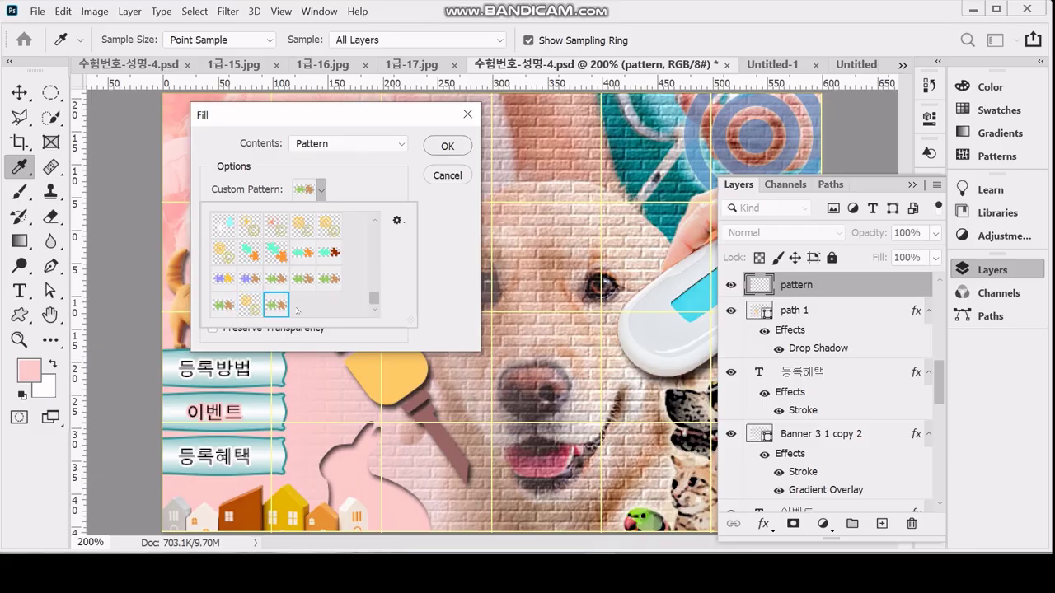
left_click(379, 169)
left_click(447, 146)
key("v")
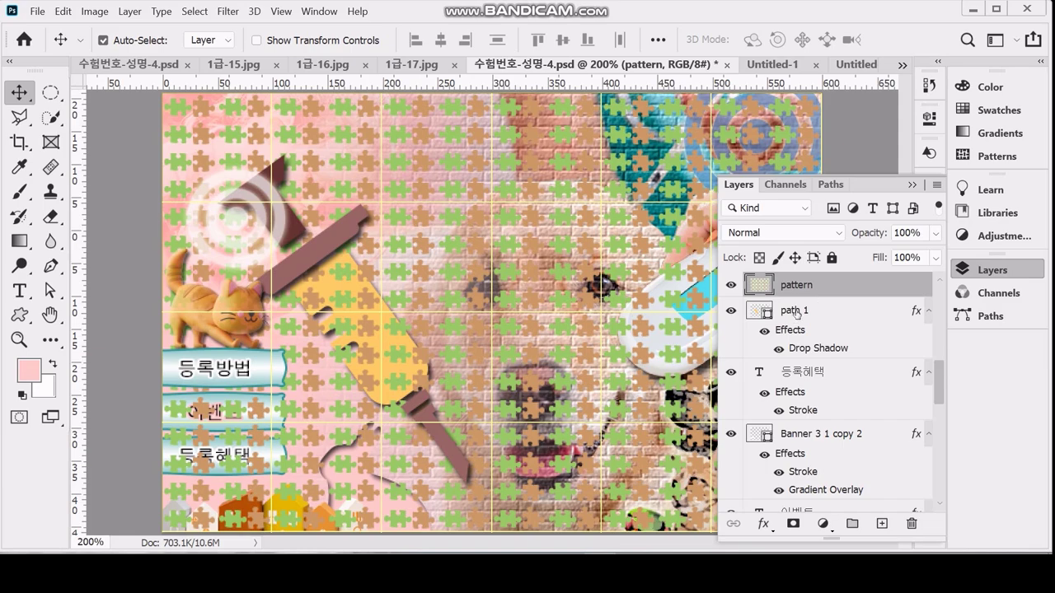
Clip the pattern layer to path 1, shift the puzzle pattern slightly within the syringe barrel, and save the document
left_click(793, 314)
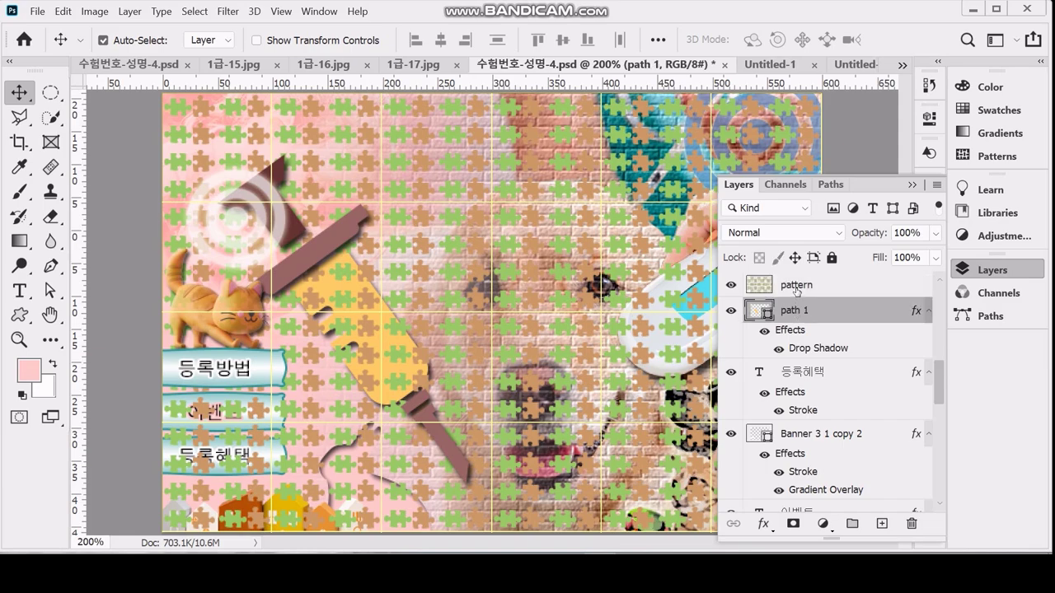
left_click(797, 290)
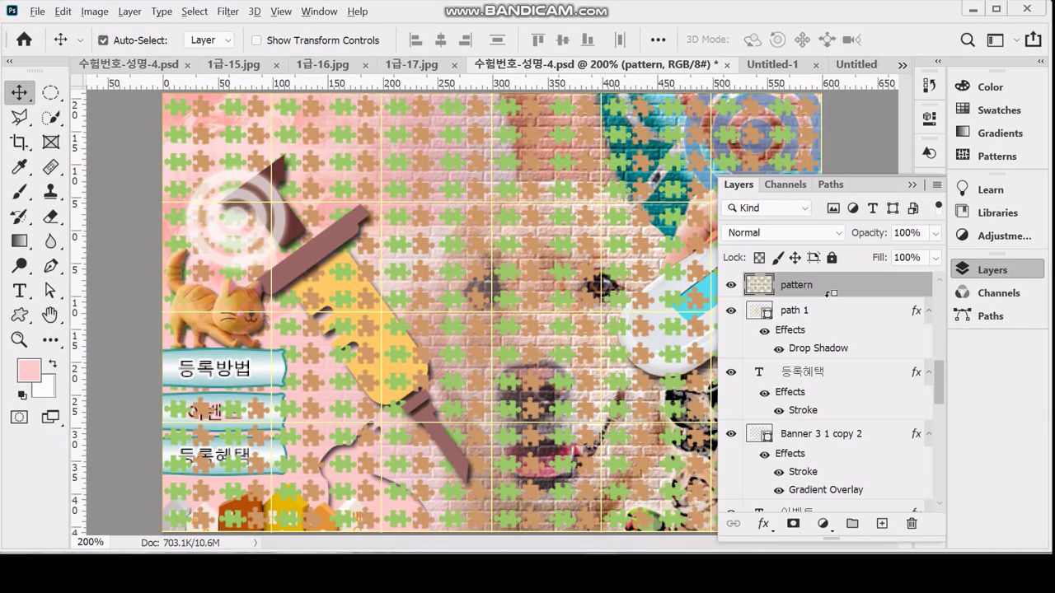
left_click(829, 294, "alt")
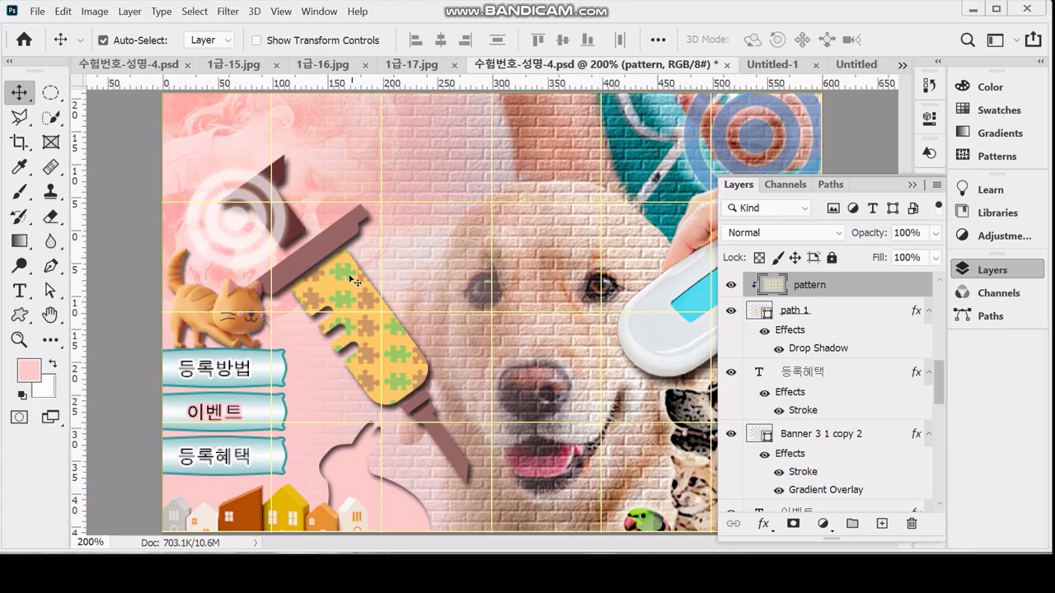
left_click_drag(351, 278, 347, 282)
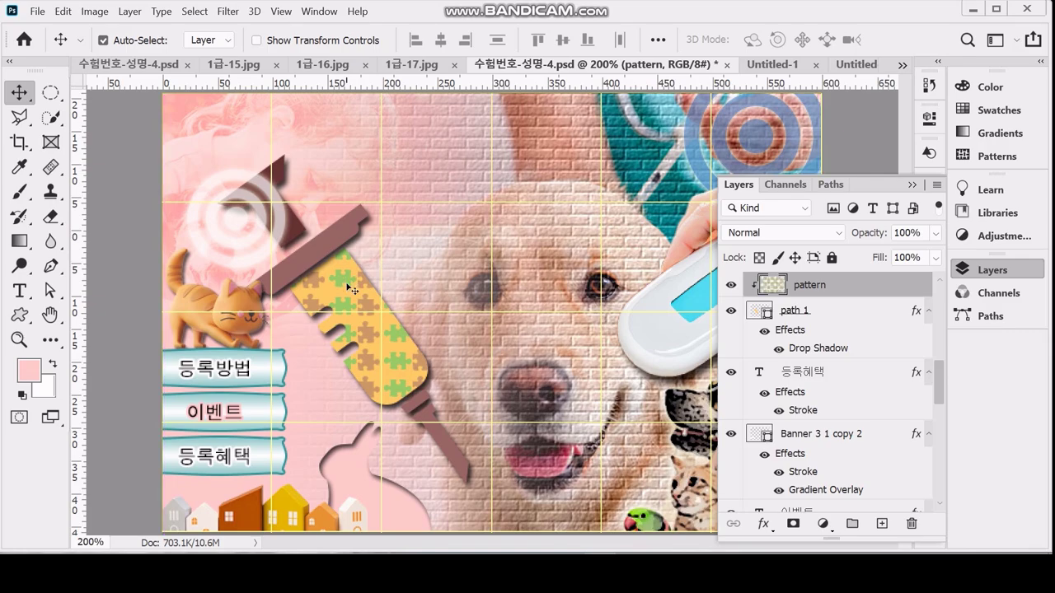
key("ctrl+s")
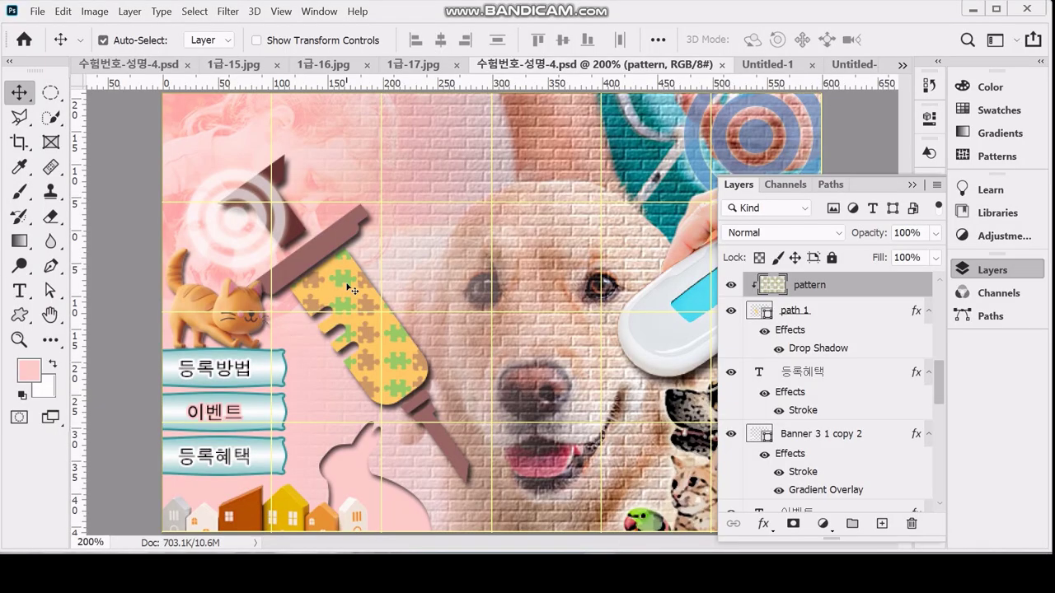
Start a horizontal text line above the syringe, on top of the 등록방법 layer, with the font 궁서 at 50 pt
scroll(923, 294, "up", 3)
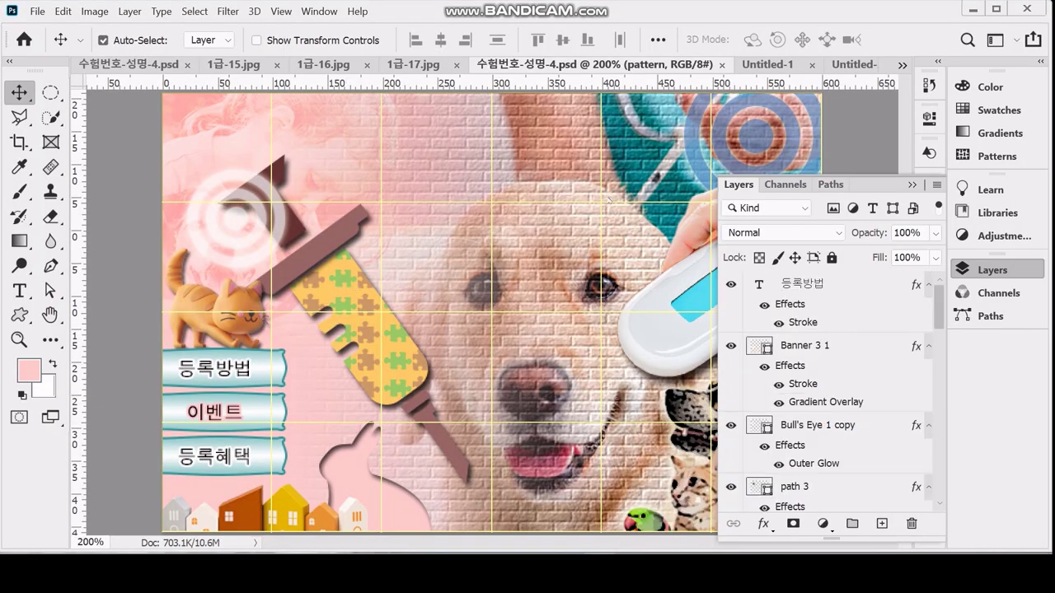
left_click(887, 284)
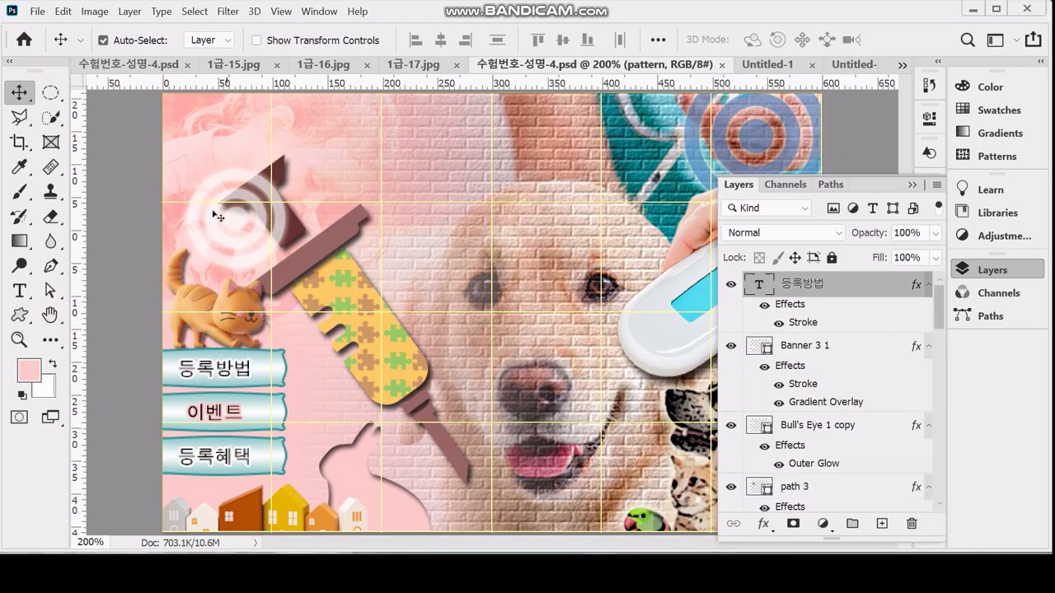
left_click(20, 290)
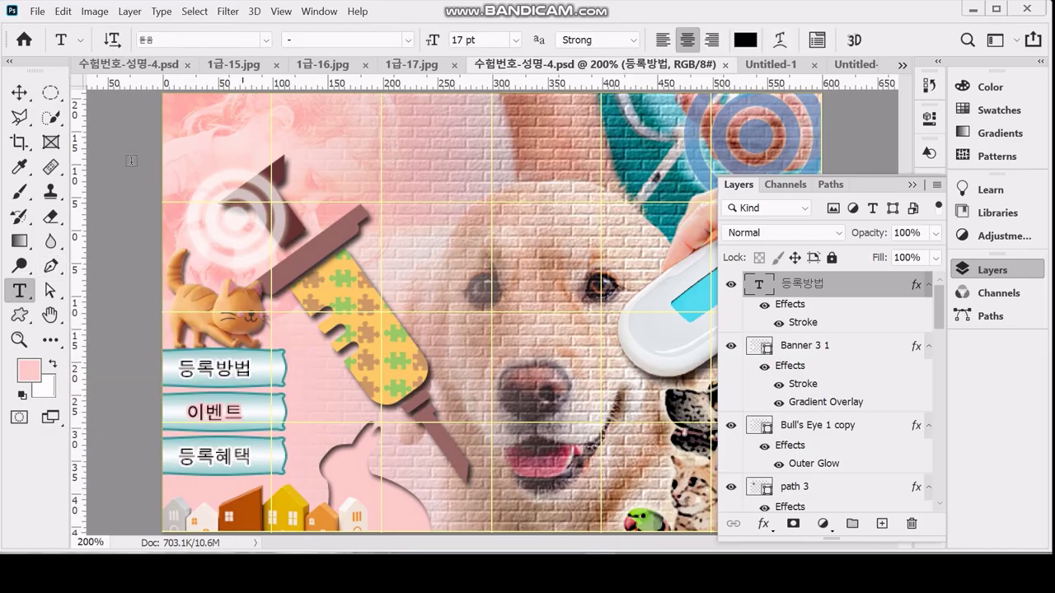
left_click(352, 149)
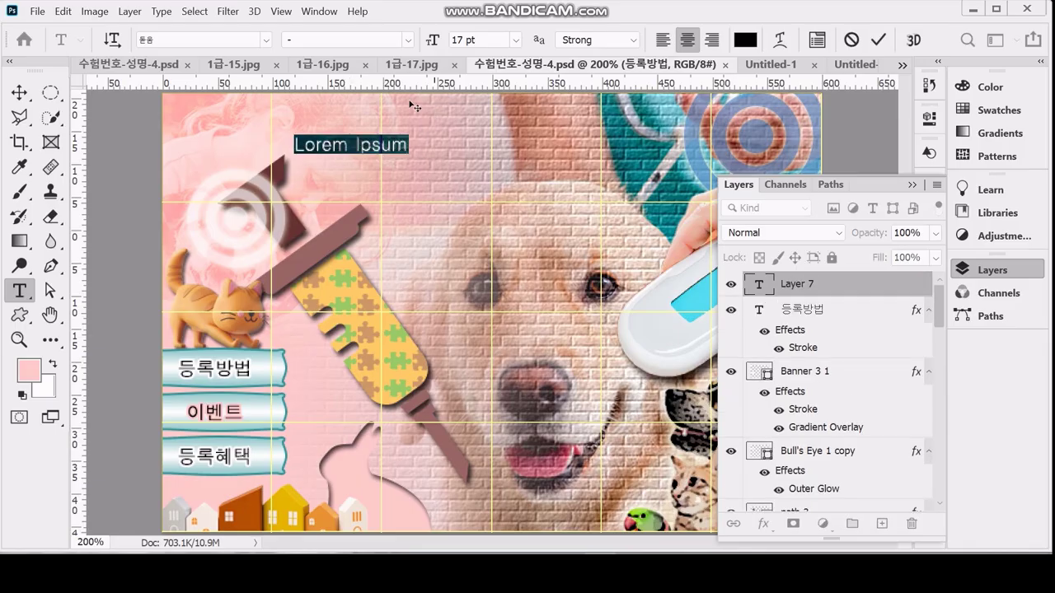
left_click(207, 39)
type("샤ㅡㄷ")
key("BackSpace")
key("BackSpace")
key("BackSpace")
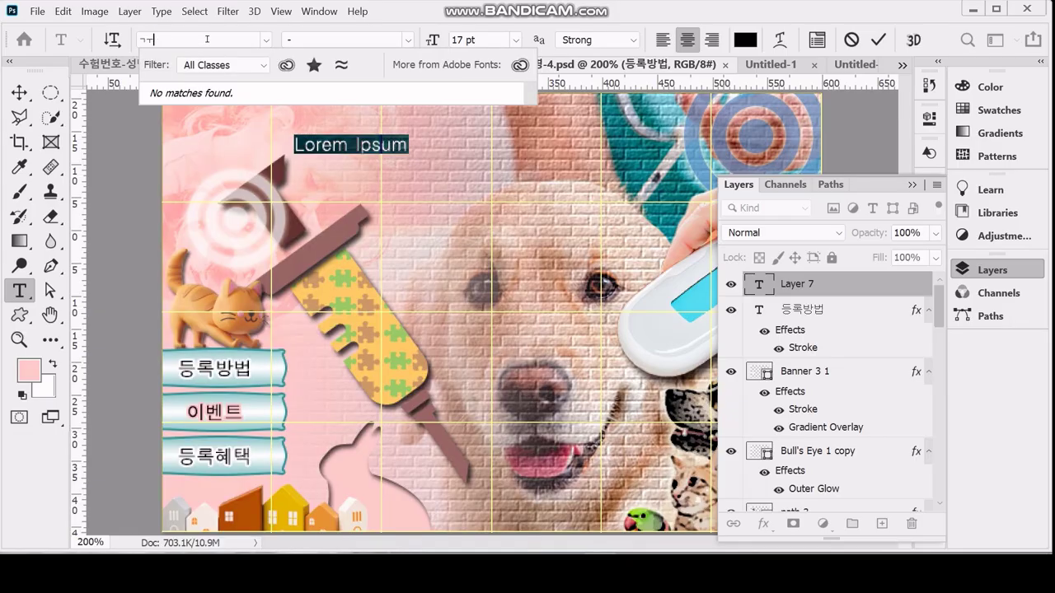
type("궁서")
key("Return")
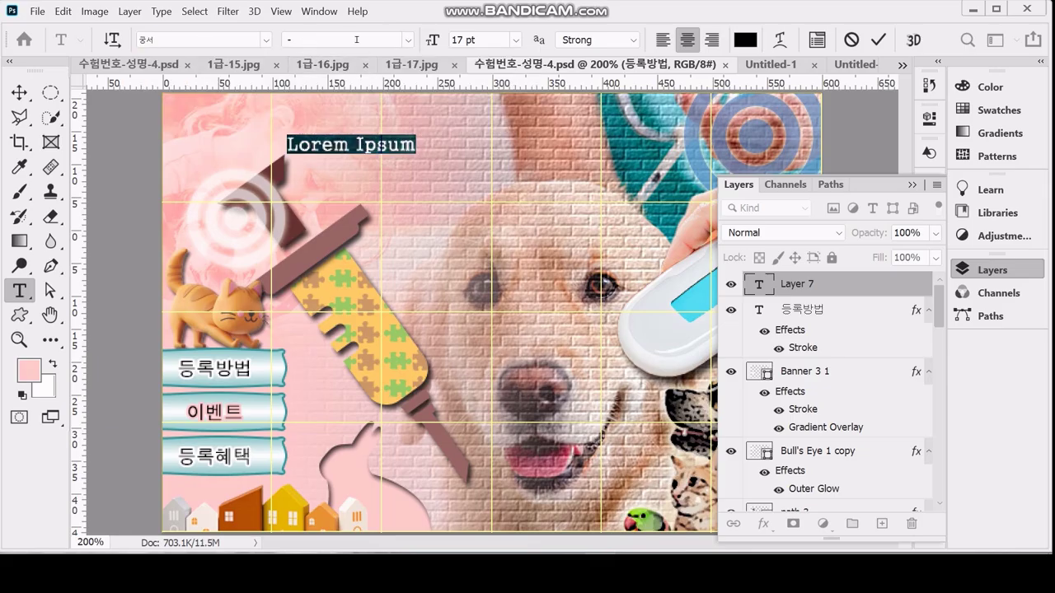
left_click(493, 37)
type("50")
key("Return")
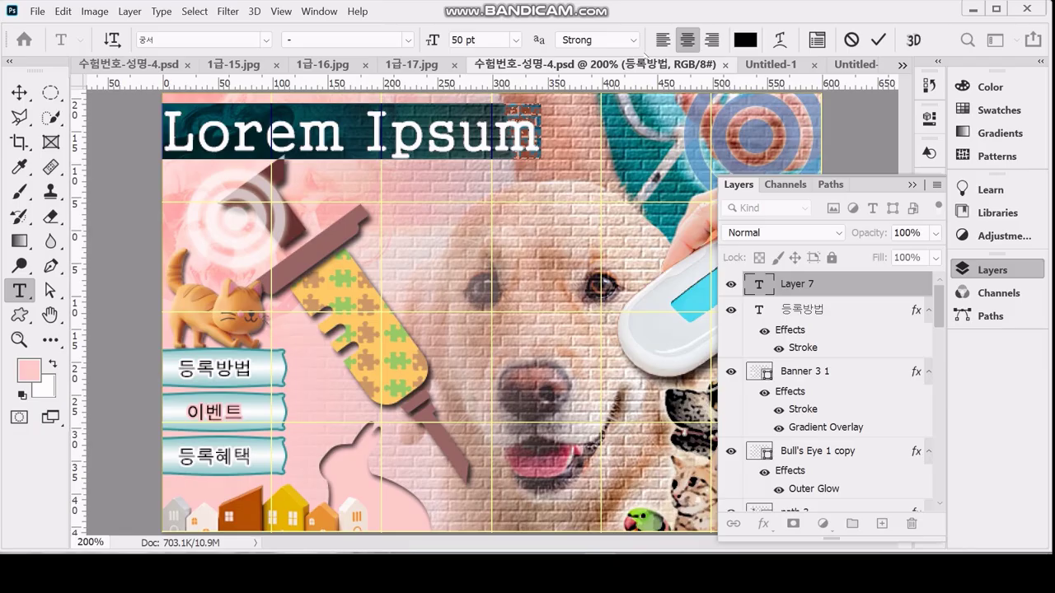
Enter the title text "반려동물 등록제" across the top of the banner
type("반")
type("려동무")
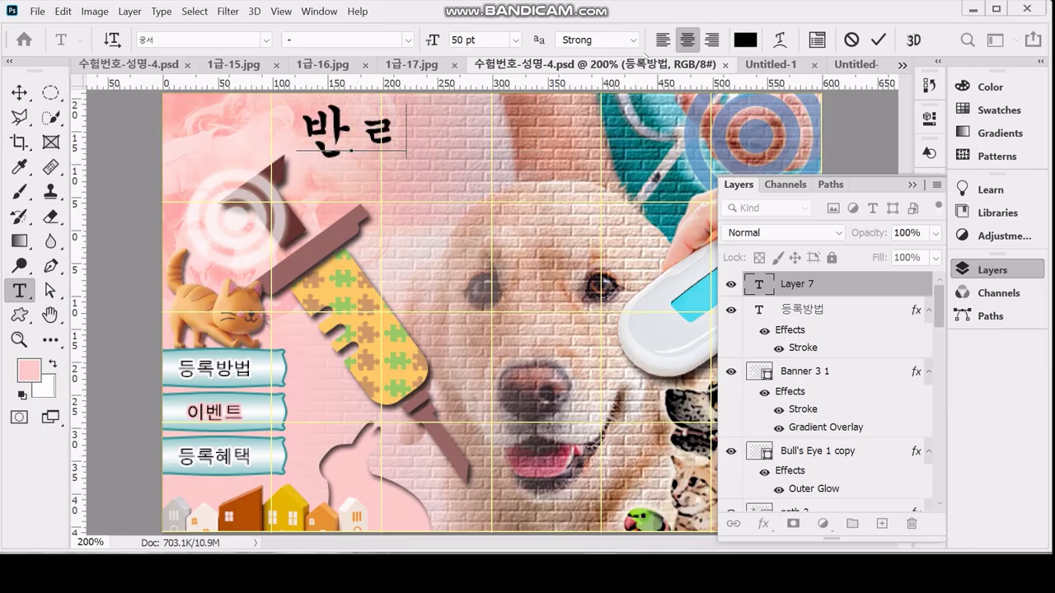
type("ㄹ")
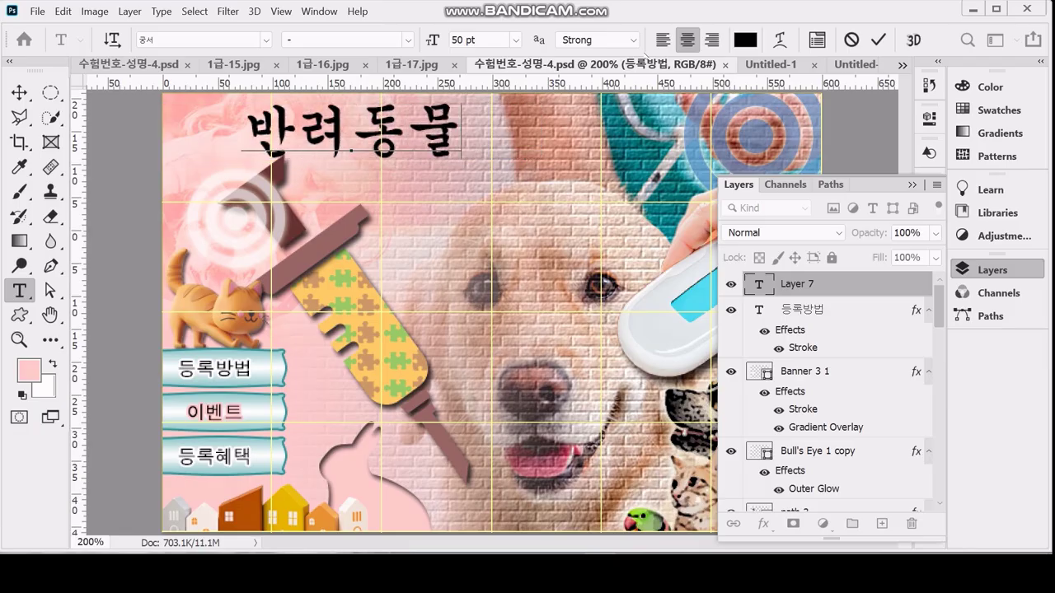
type(" 등록ㅈ")
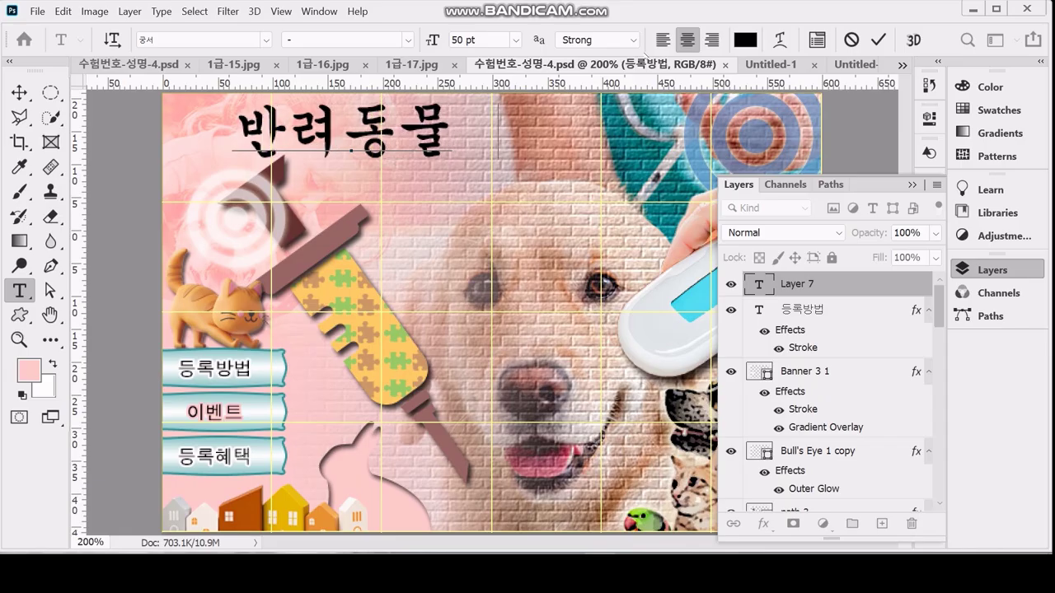
type("ㅔ")
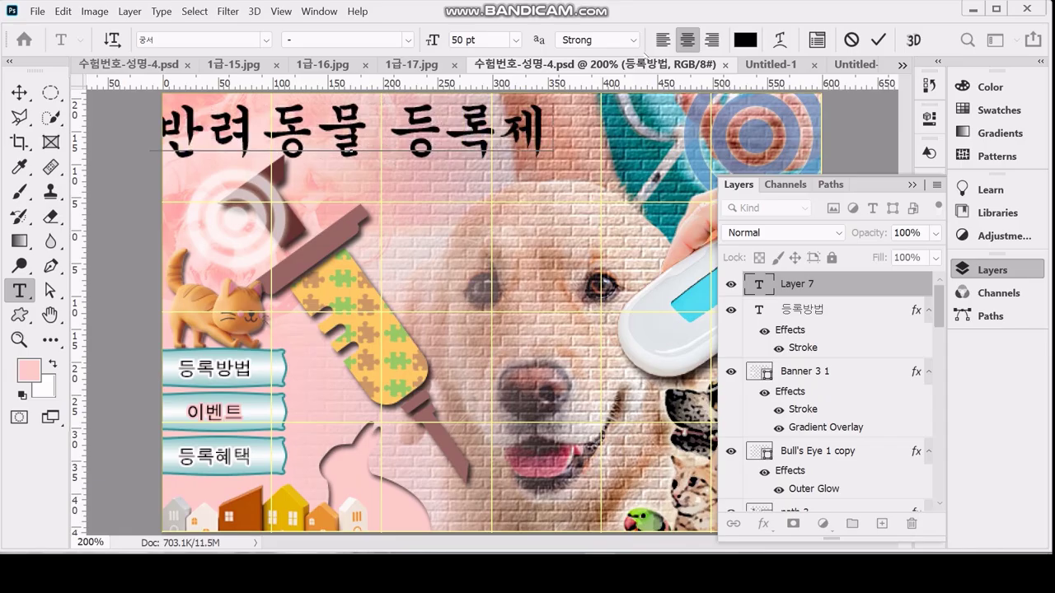
left_click(425, 124)
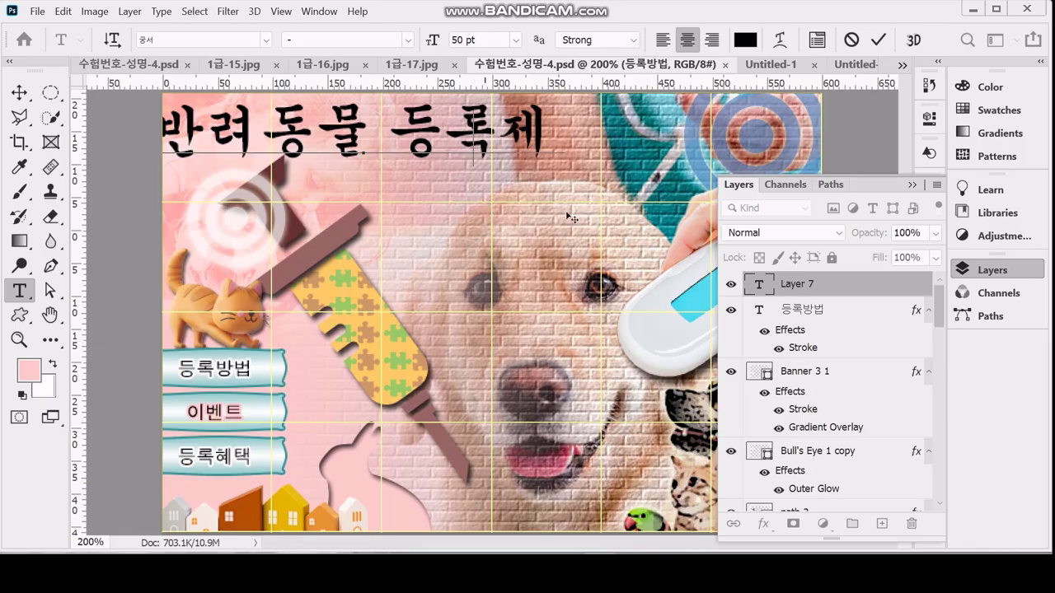
Left-align the title text and position it above the dog's head, between the syringe and the circular target shape
left_click_drag(500, 147, 651, 180)
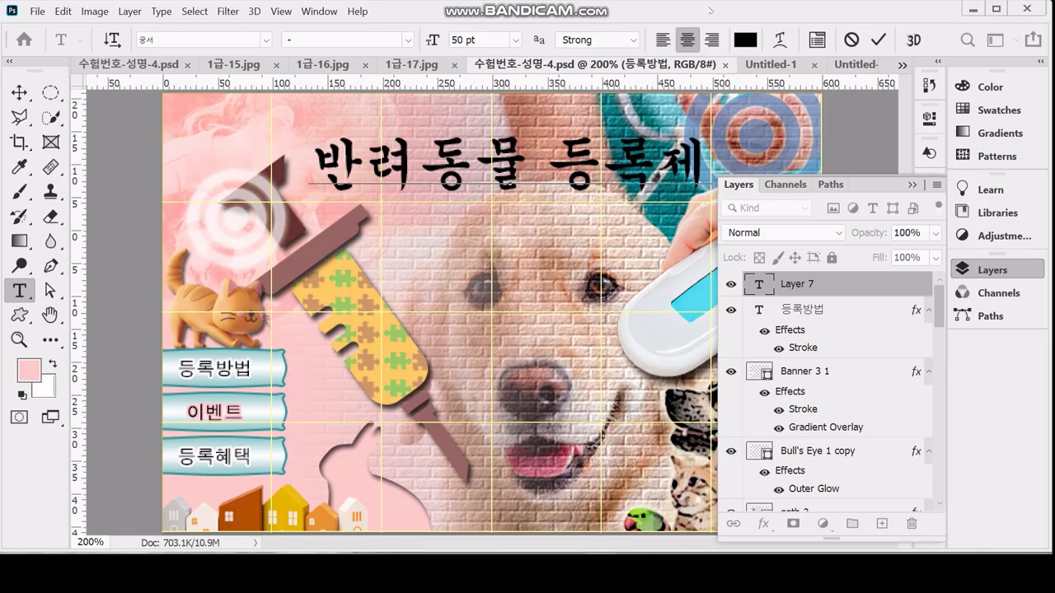
left_click(663, 39)
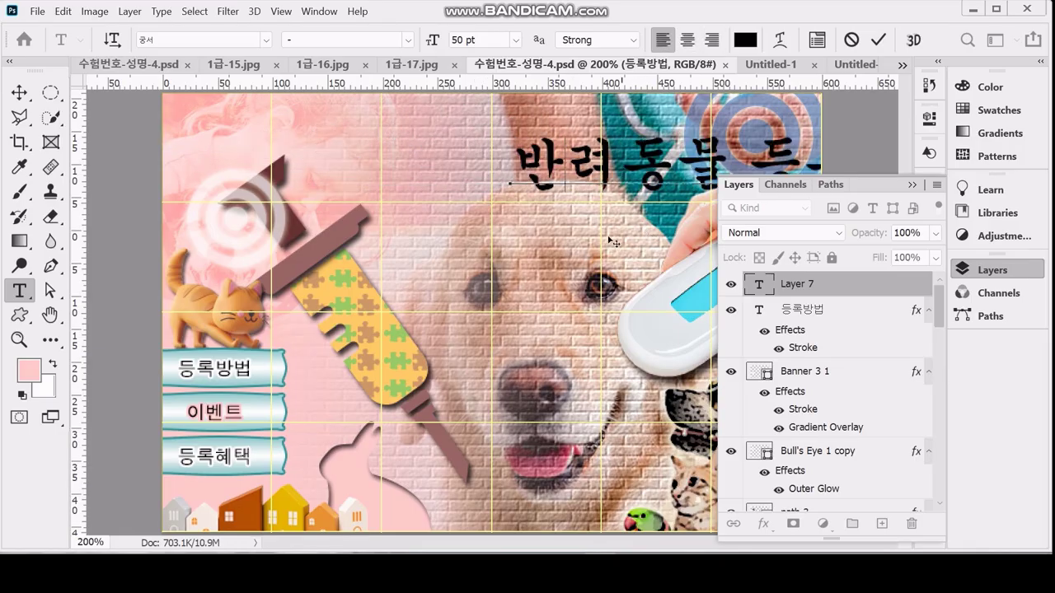
left_click_drag(614, 243, 451, 240)
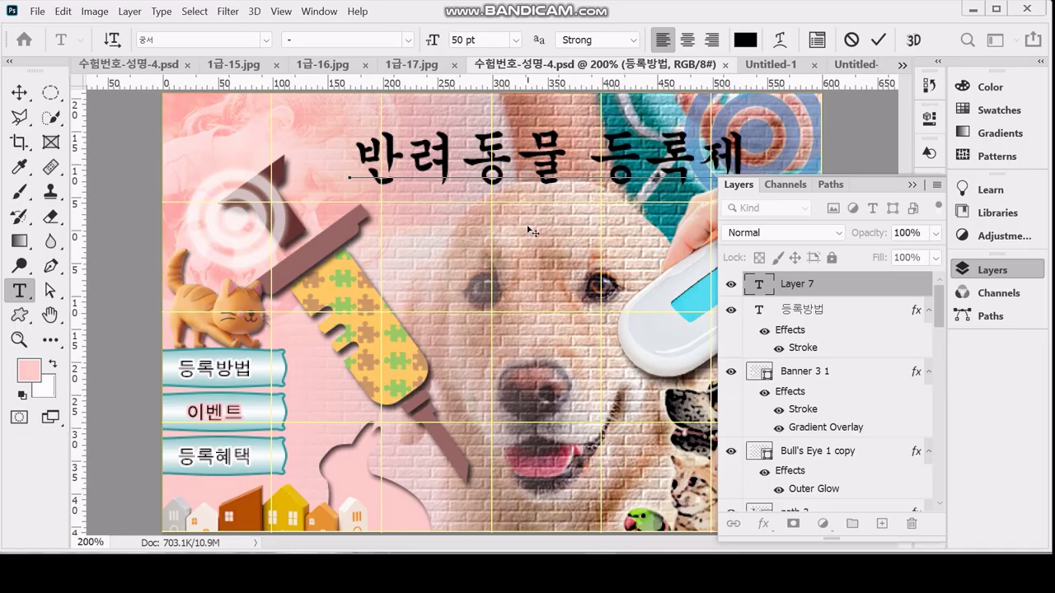
left_click_drag(525, 229, 509, 233)
Reduce the word 등록제 in the title to 36 pt
left_click_drag(582, 159, 729, 159)
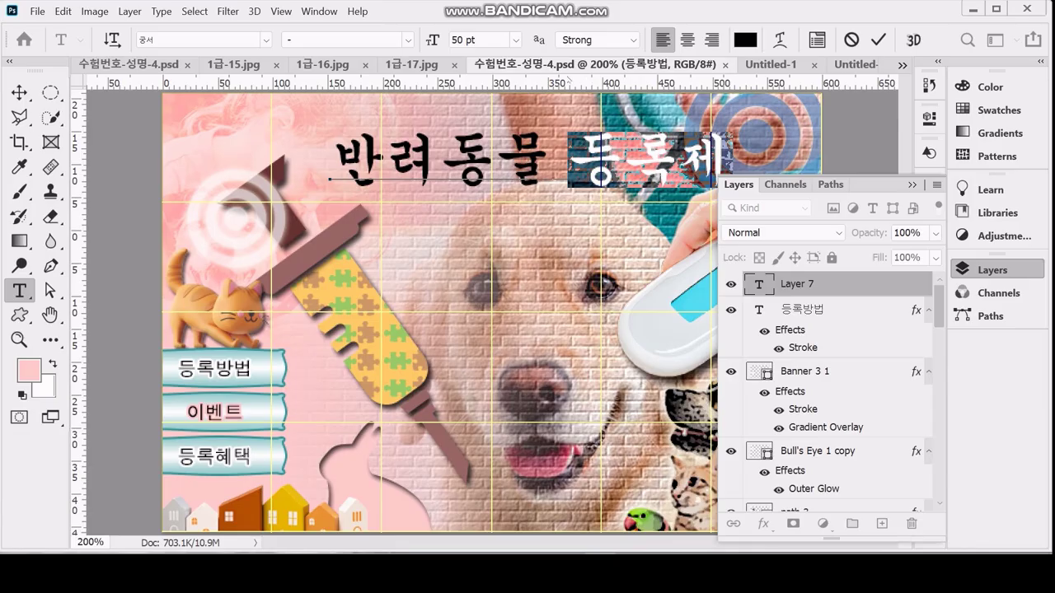
left_click(449, 39)
type("36")
key("Return")
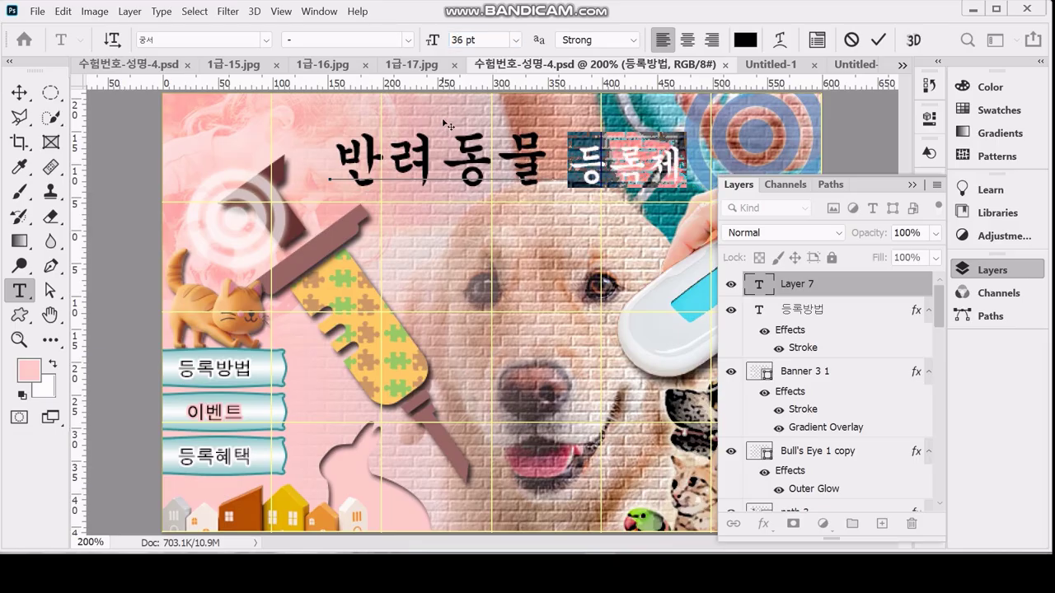
Warp the title text with the horizontal Arch style and a bend of -20%
left_click(777, 40)
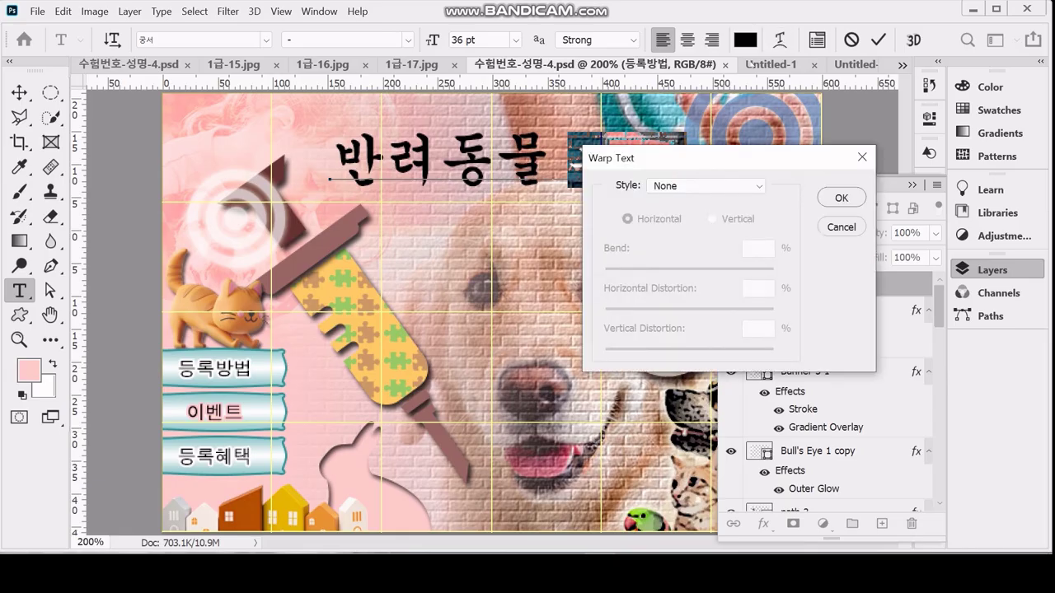
left_click(670, 188)
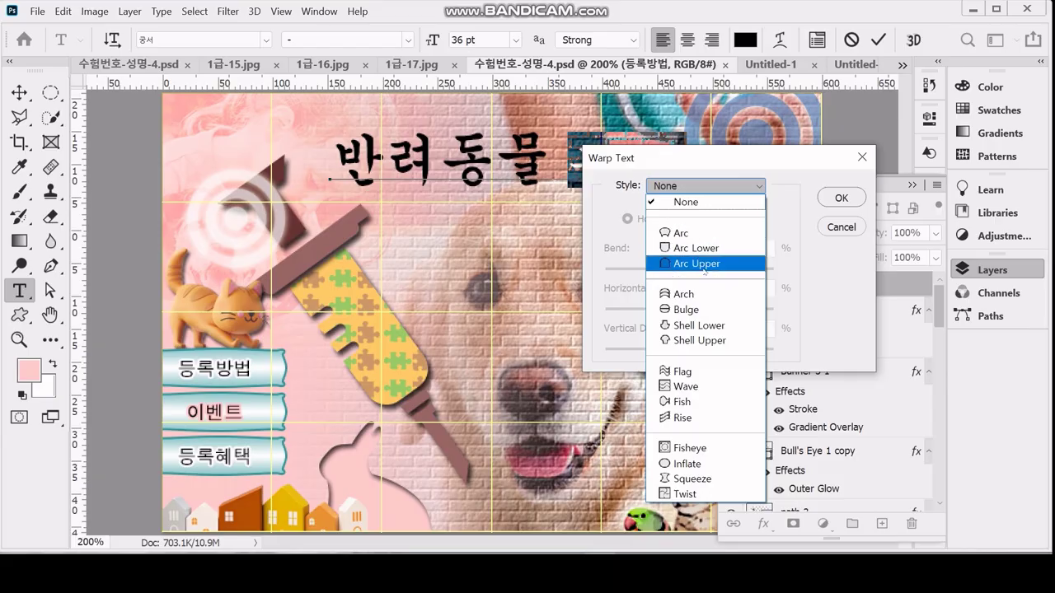
left_click(701, 294)
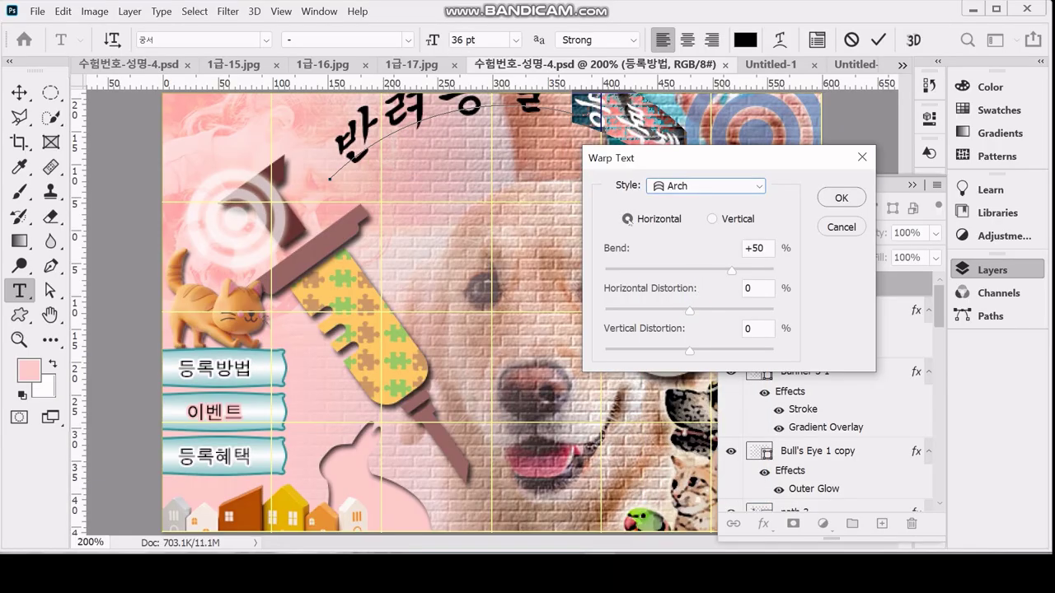
left_click_drag(731, 270, 687, 271)
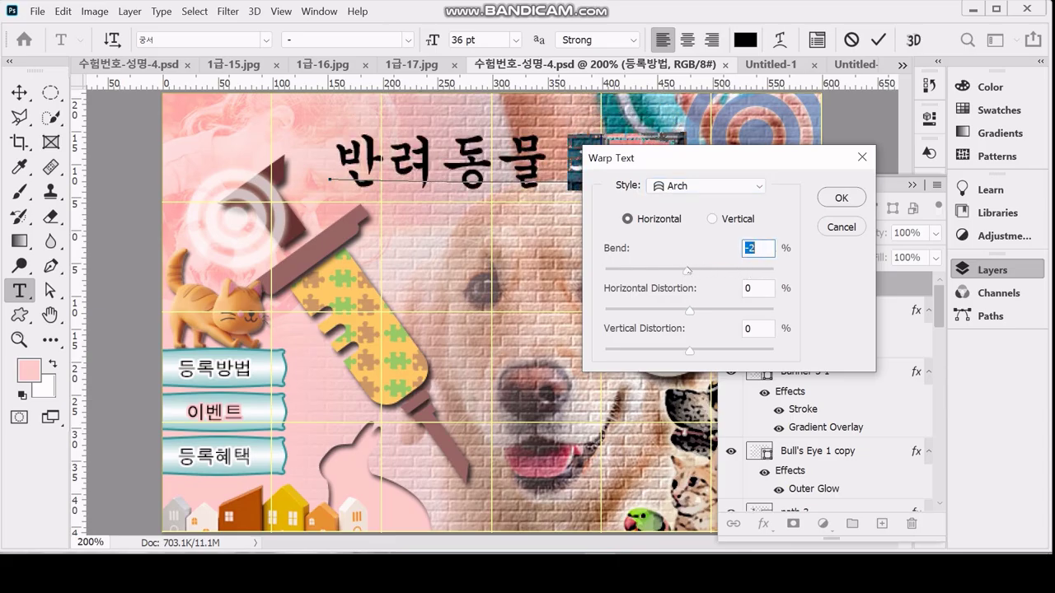
type("-20")
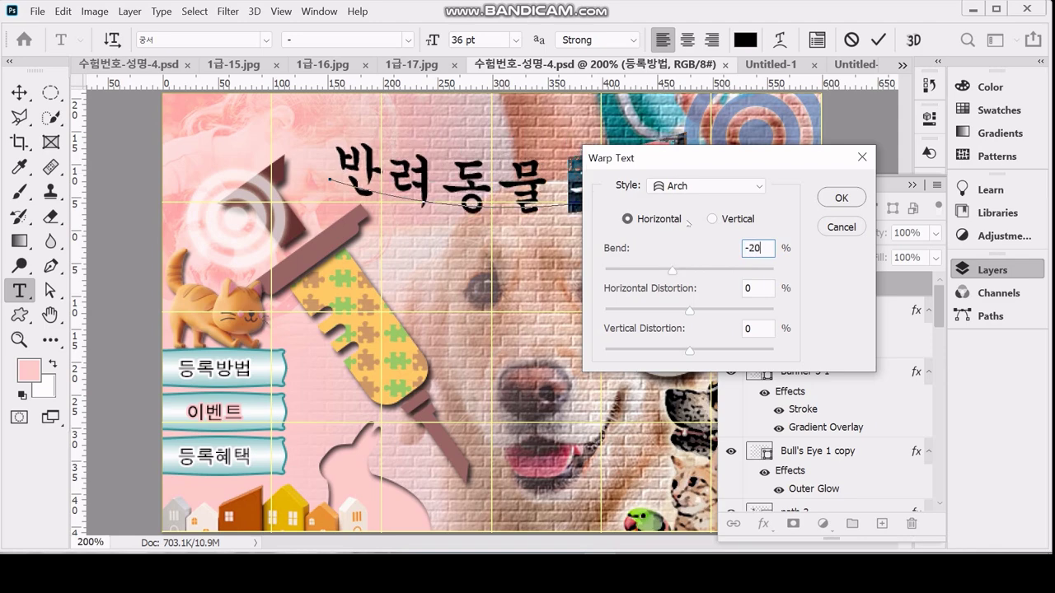
left_click(839, 198)
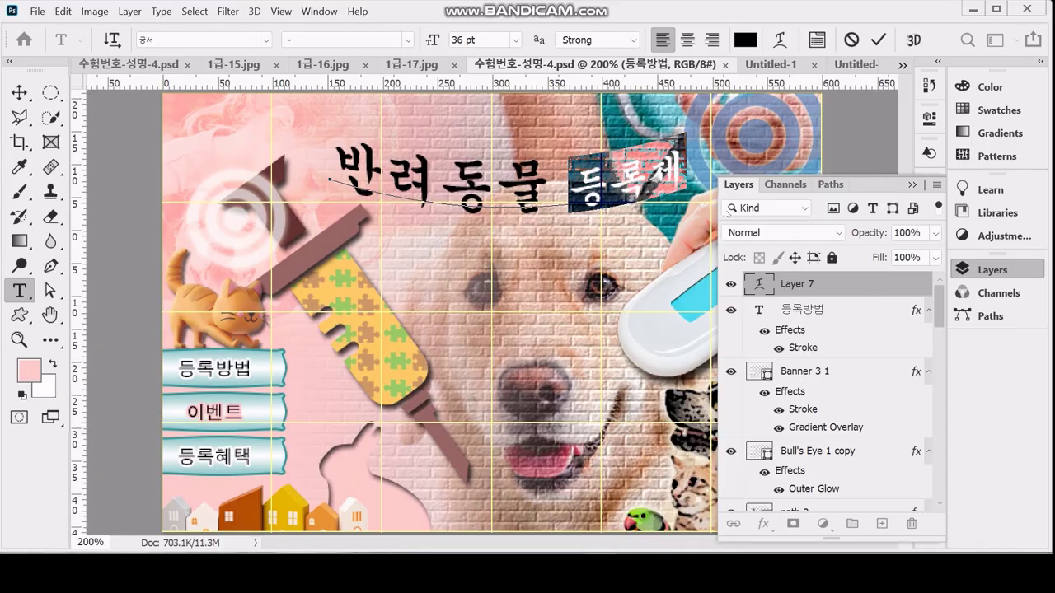
Commit the title text and add a 3 px outside stroke to its layer in dark maroon #300000
left_click(764, 526)
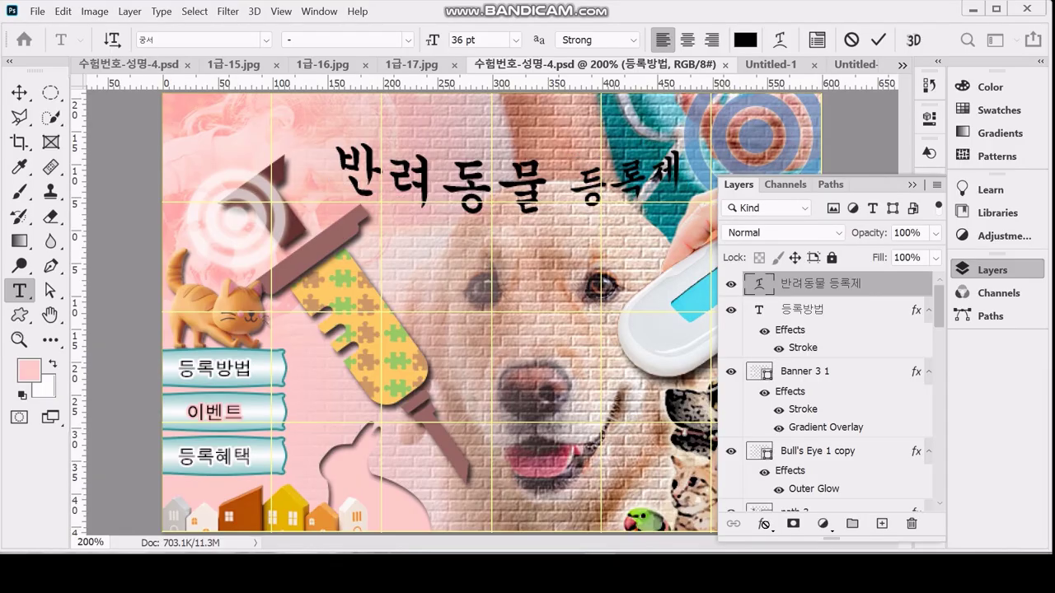
left_click(764, 525)
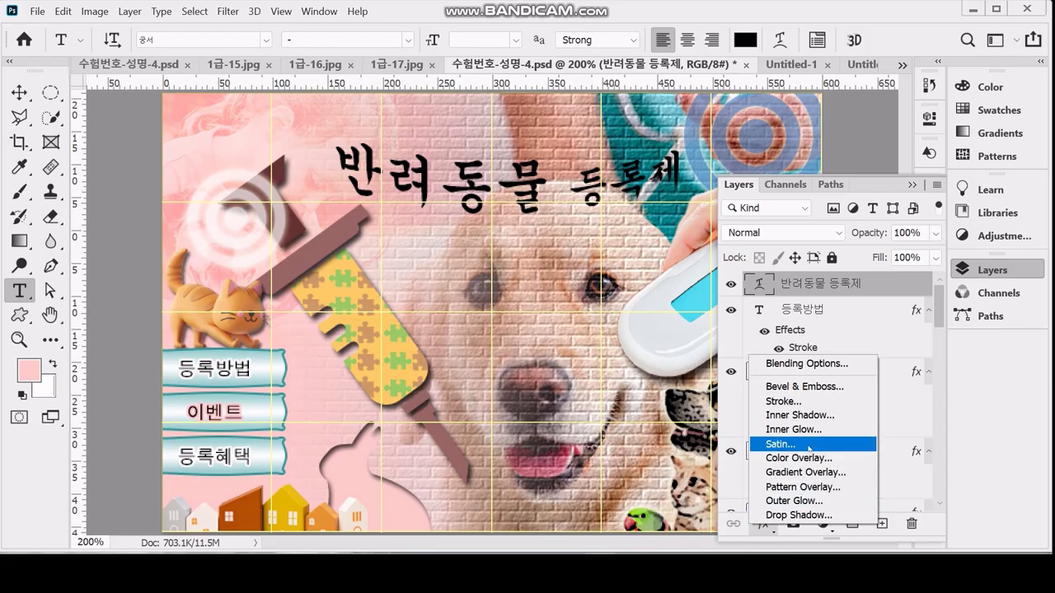
left_click(806, 401)
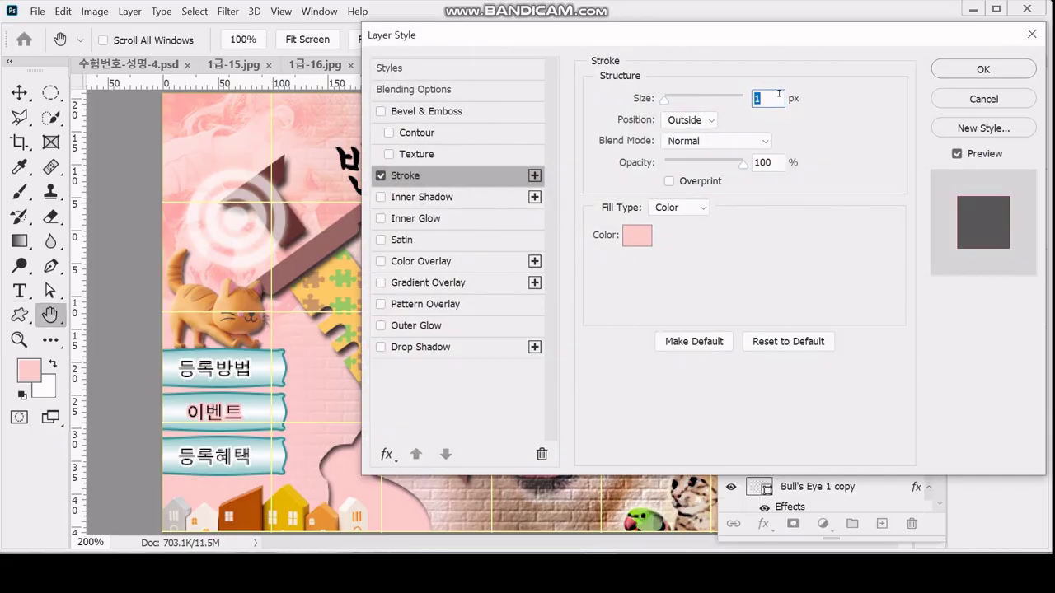
type("3")
left_click(636, 236)
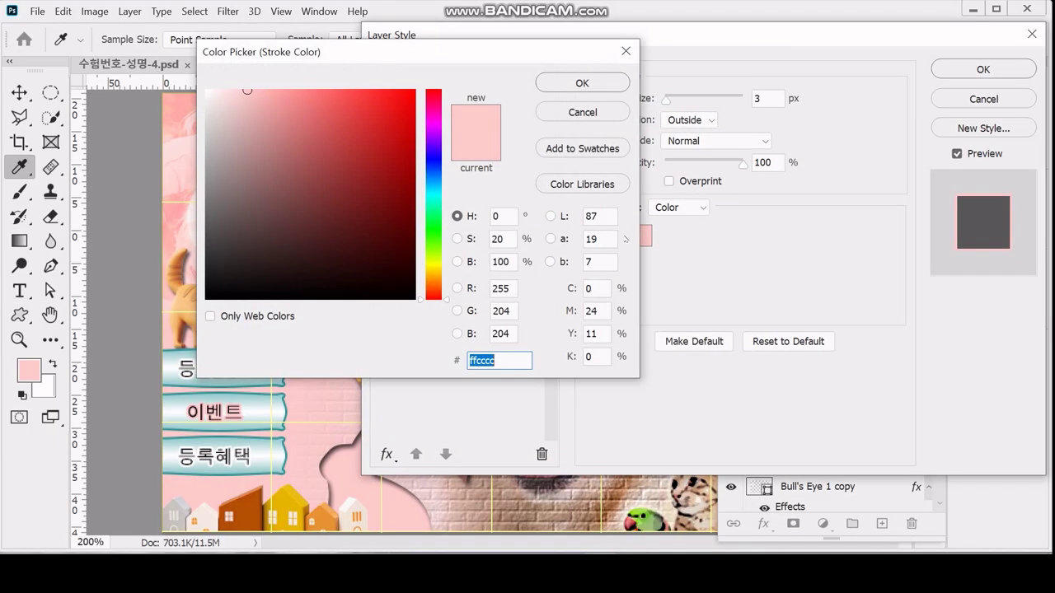
type("300000")
key("Return")
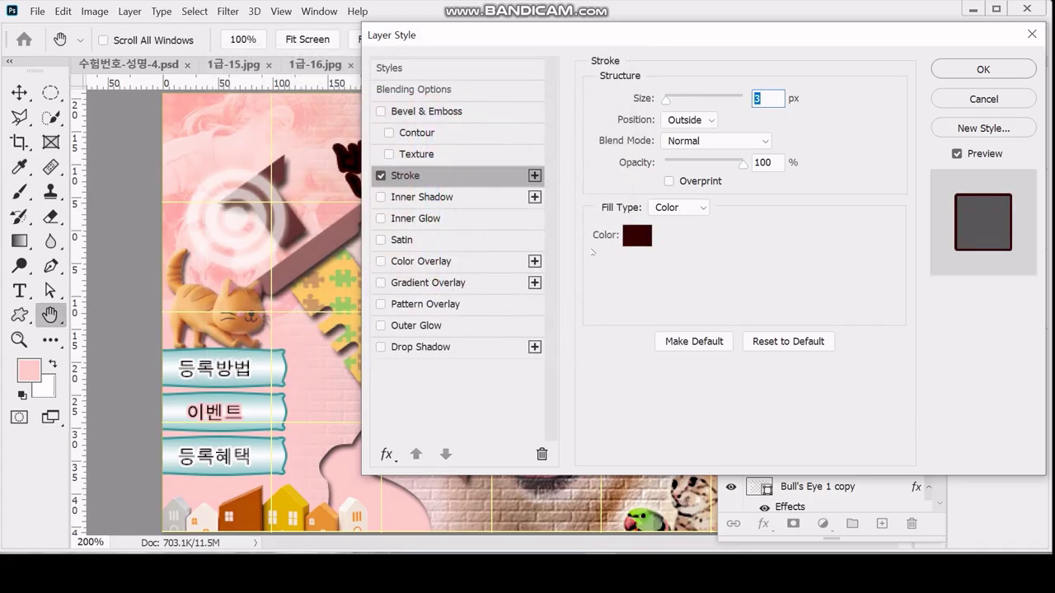
Add a Gradient Overlay to the title and set the gradient's starting colour to pink f9c
left_click(430, 283)
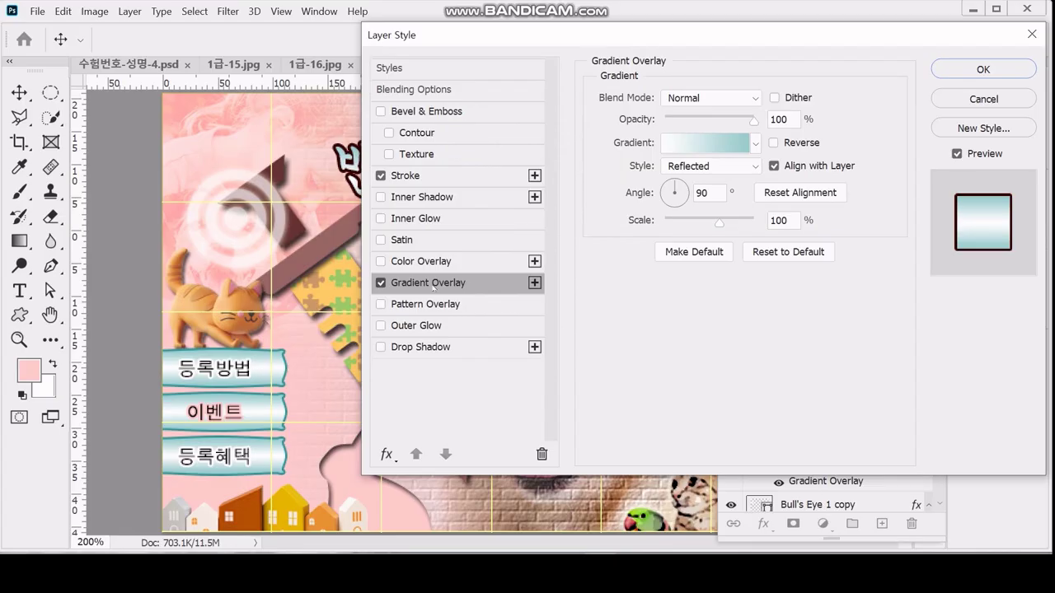
left_click(691, 142)
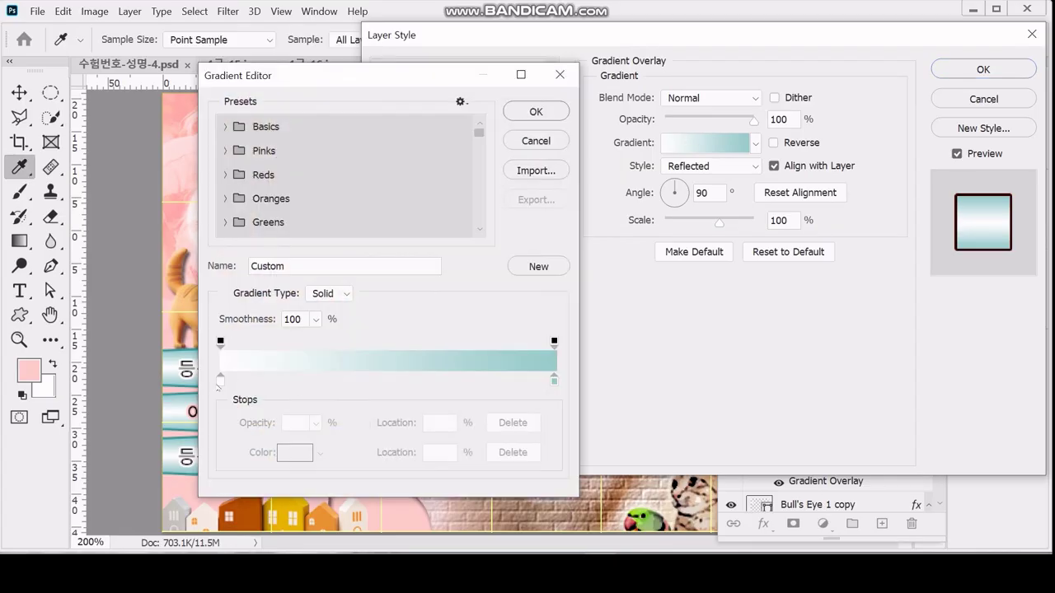
double_click(220, 381)
key("BackSpace")
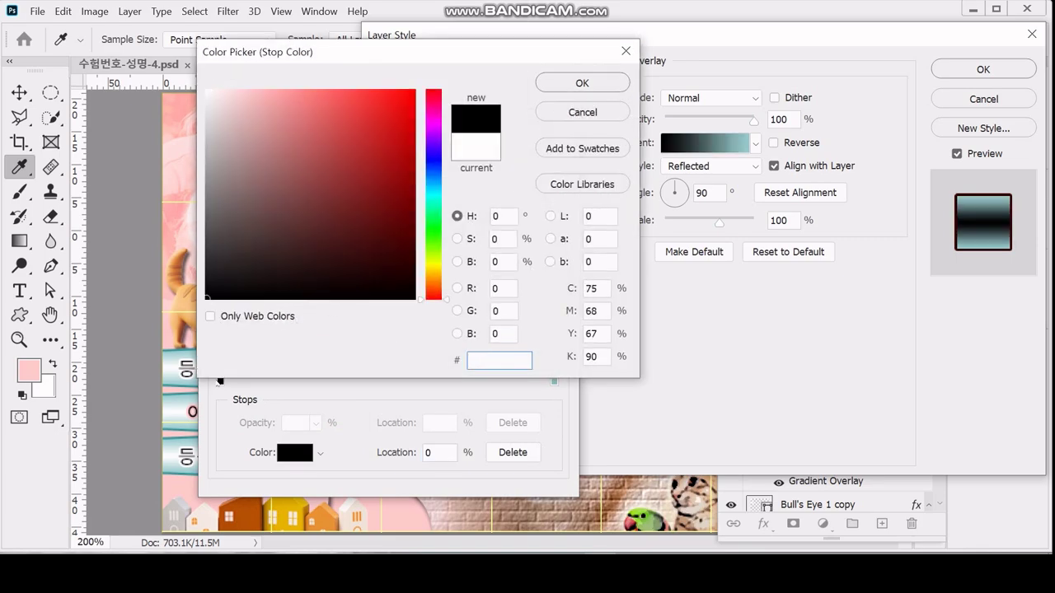
type("f9")
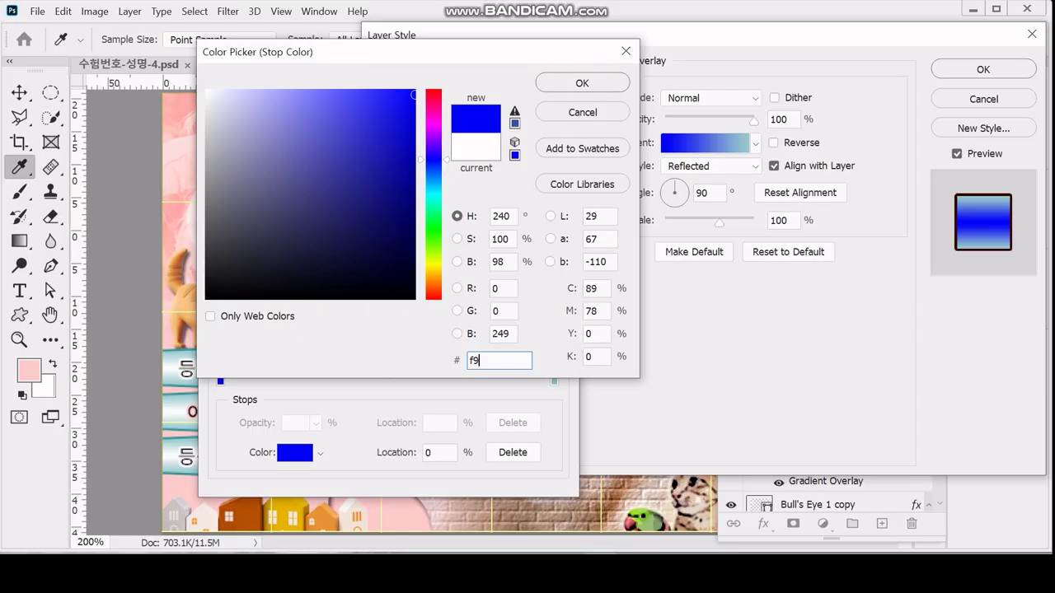
type("c")
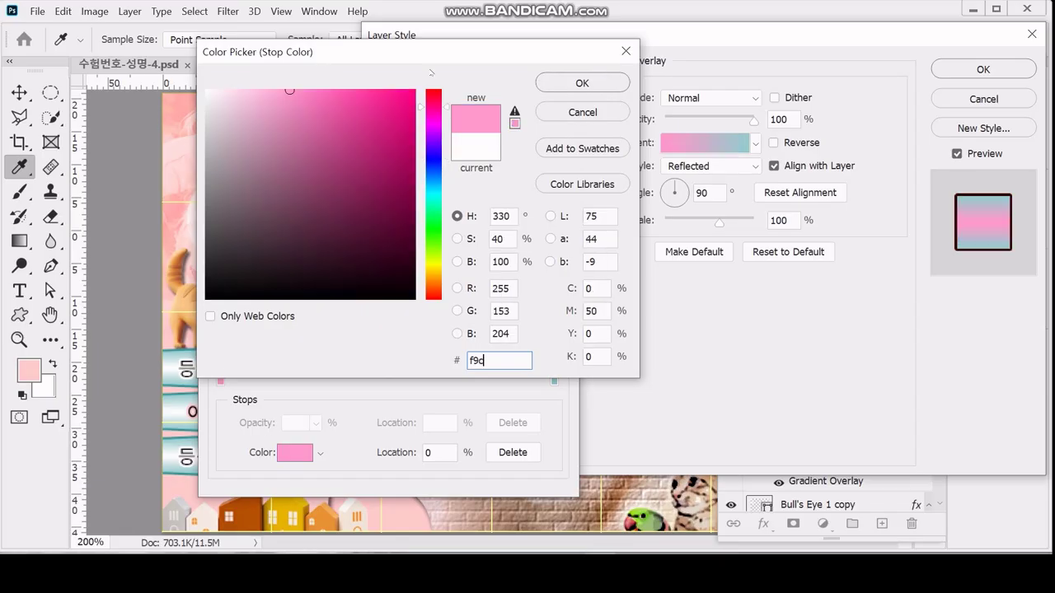
left_click(557, 87)
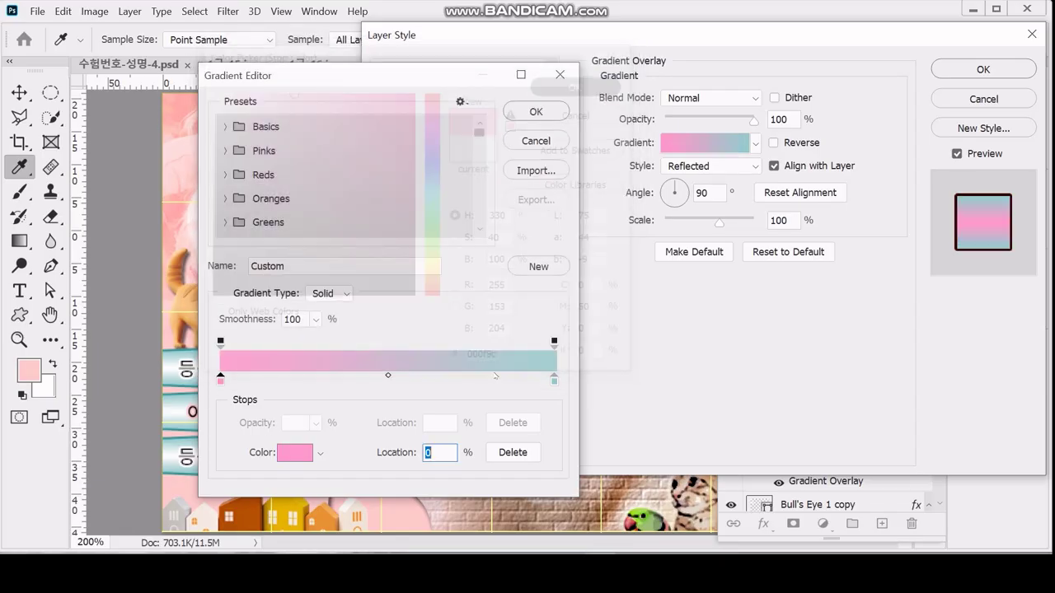
Set the title gradient's end colour to light blue 9cf and accept the gradient
left_click(554, 381)
double_click(554, 382)
type("9cf")
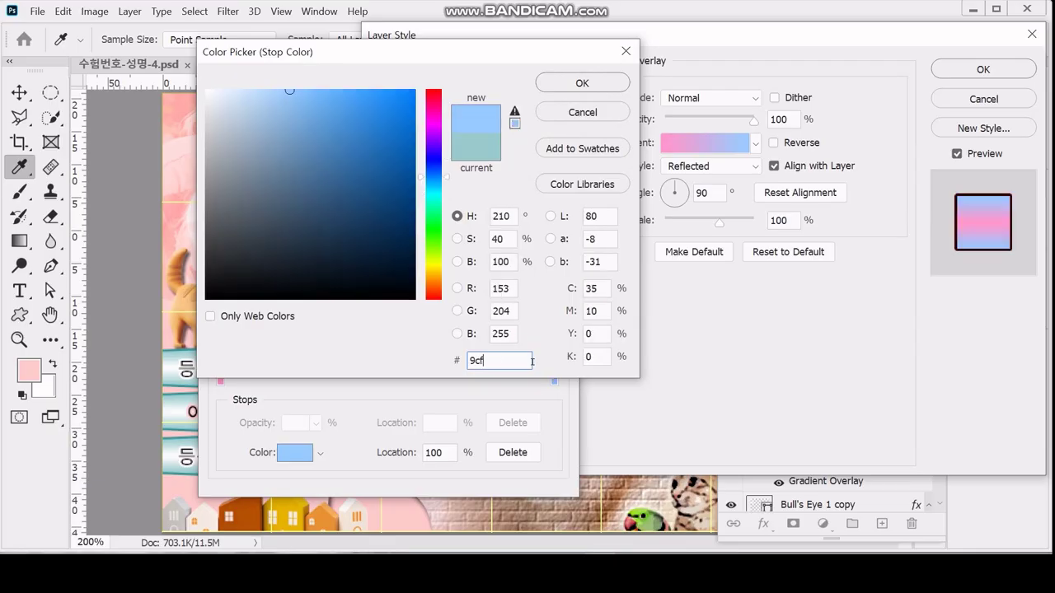
key("Return")
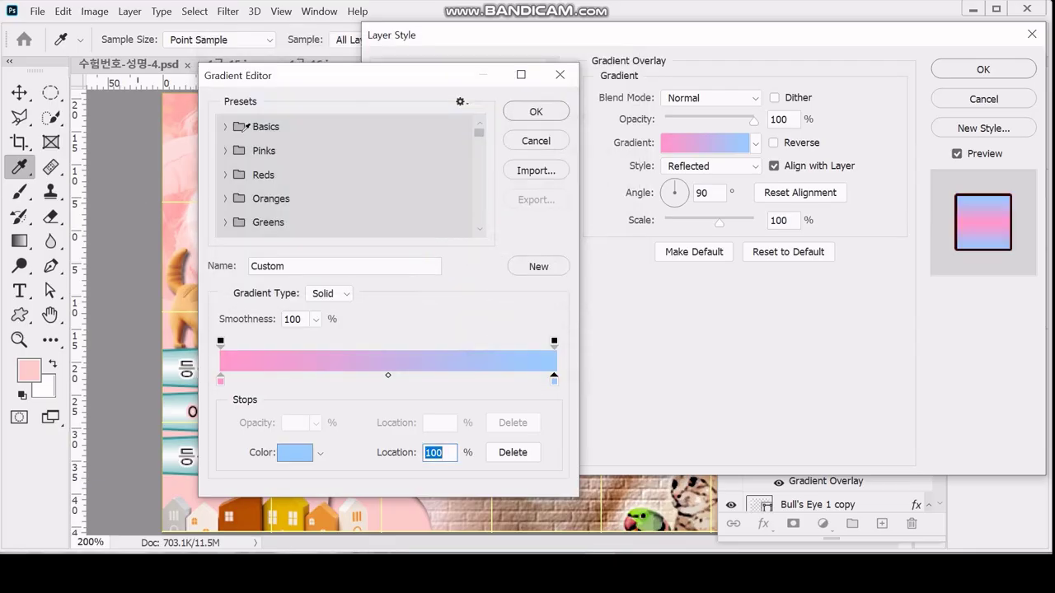
left_click(536, 112)
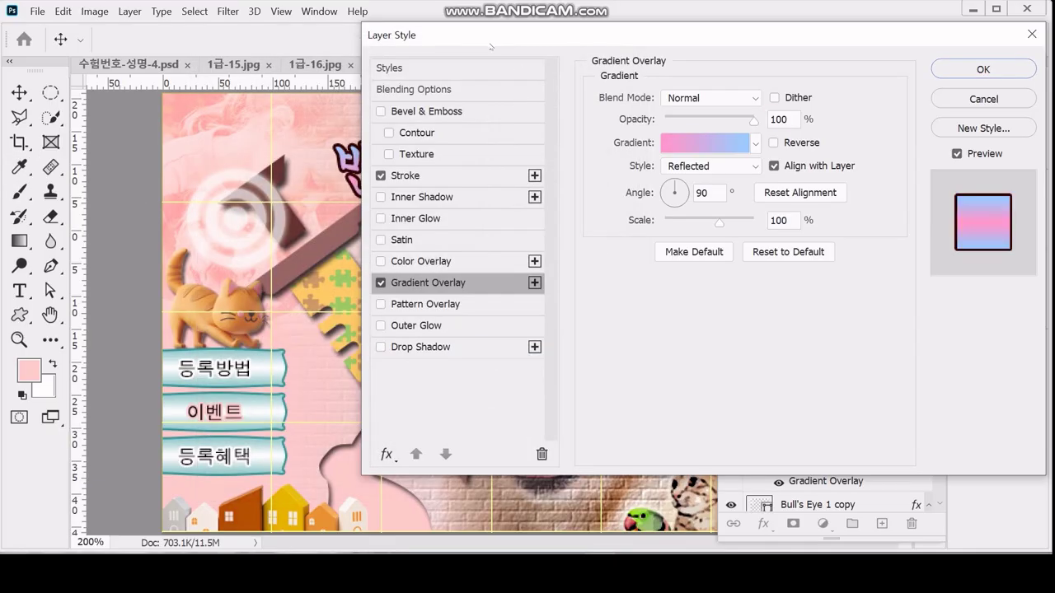
Set the title's gradient overlay to an angle of 0° and the Linear style
left_click_drag(501, 45, 488, 225)
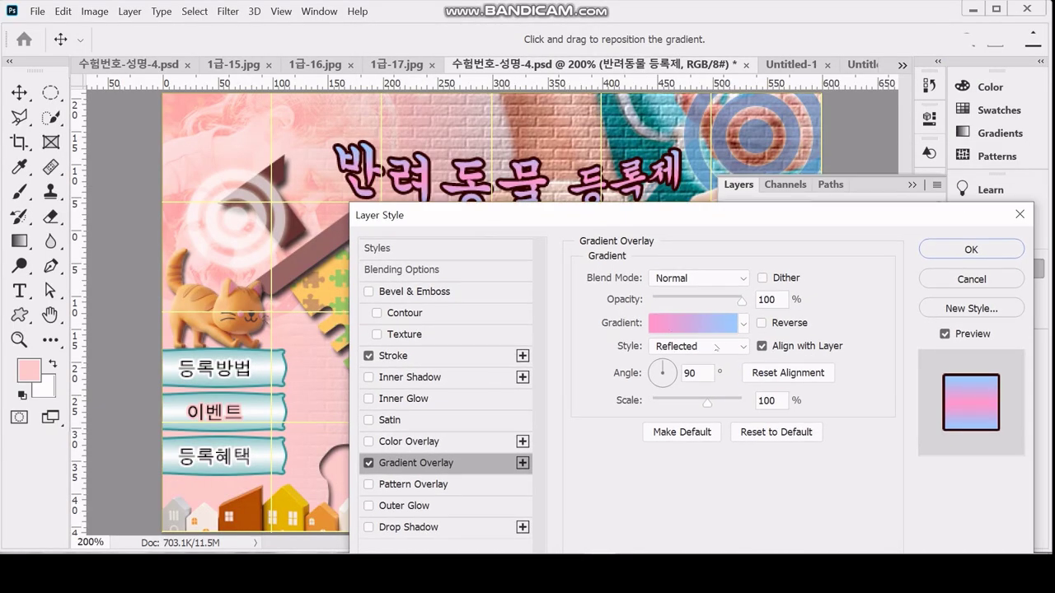
left_click(702, 375)
type("0")
left_click(699, 348)
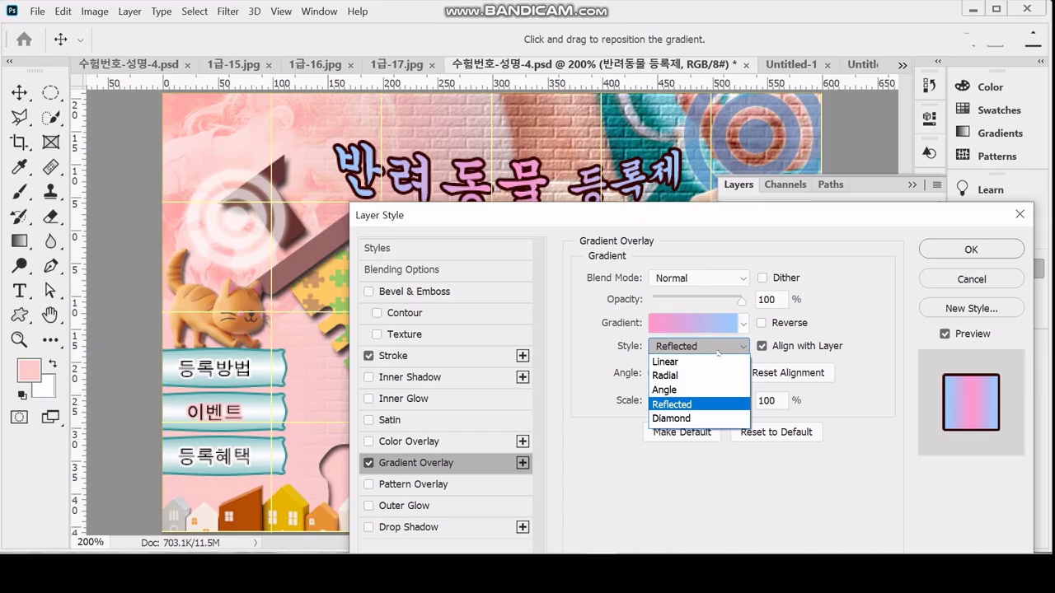
left_click(703, 362)
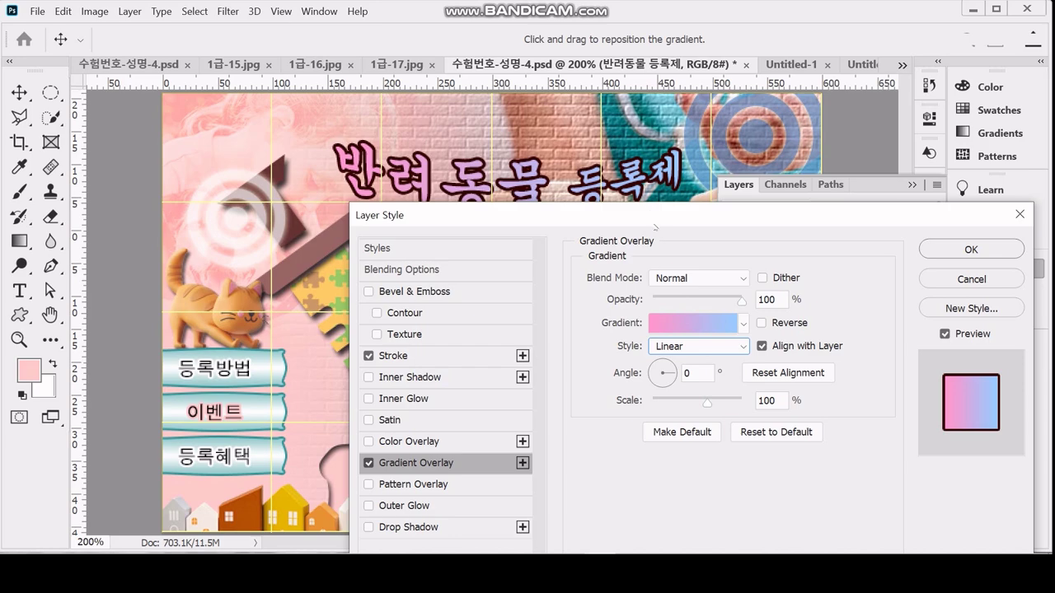
left_click_drag(657, 219, 614, 222)
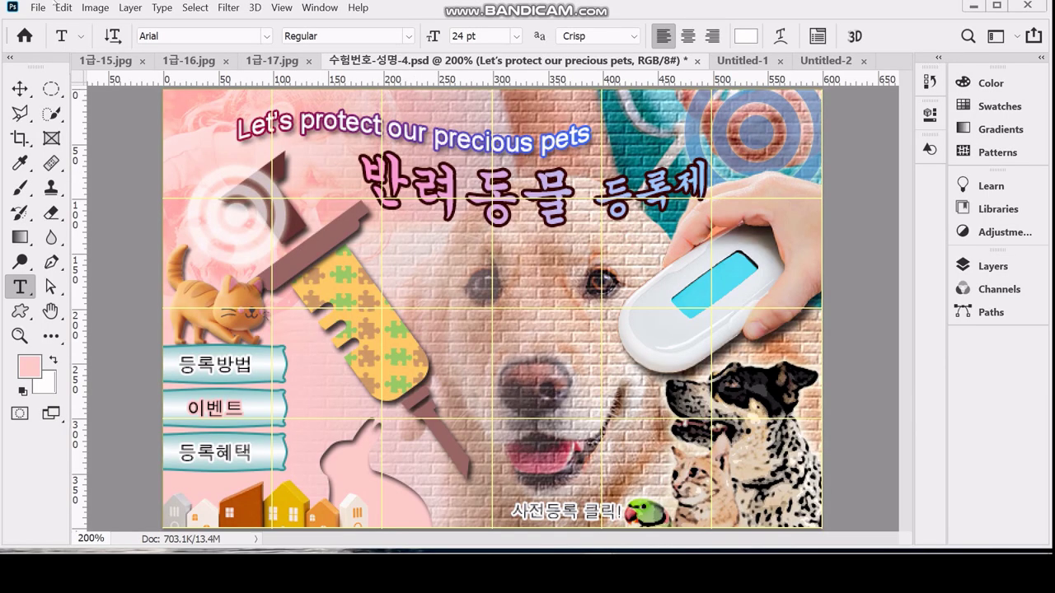
Save the finished banner document and hide the guides
key("ctrl+s")
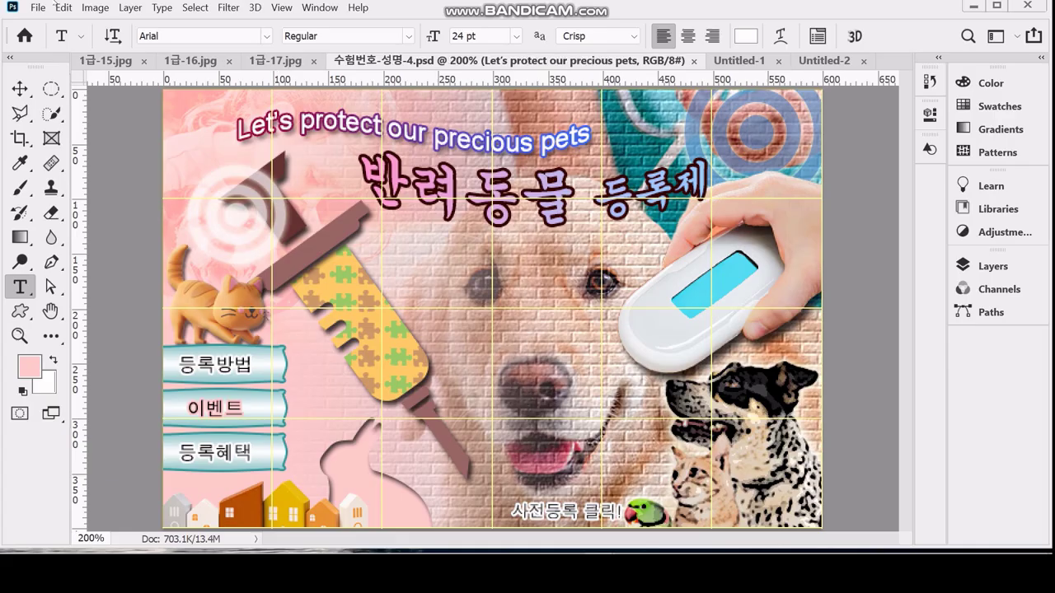
key("ctrl+semicolon")
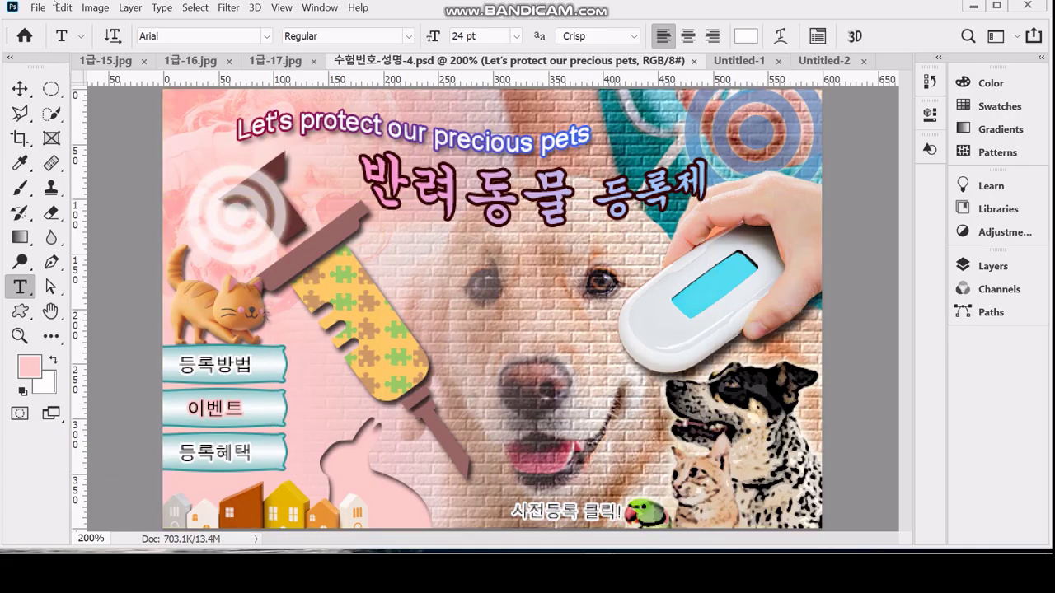
key("ctrl+minus")
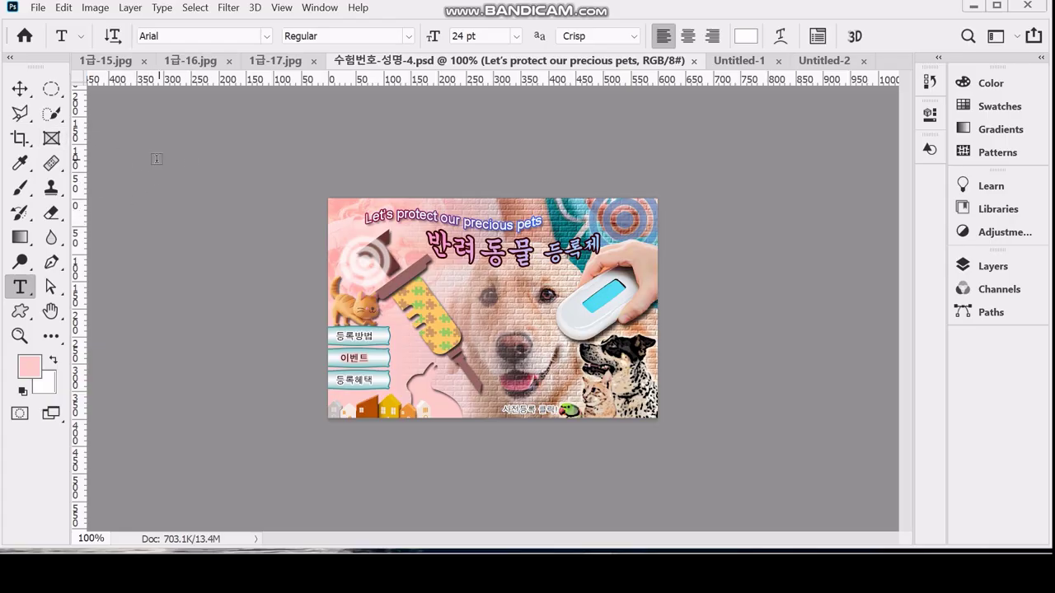
Save a JPEG copy of the banner as 수험번호-성명-4.jpg in the GTQ folder under Documents (문서), with quality 8
left_click(38, 8)
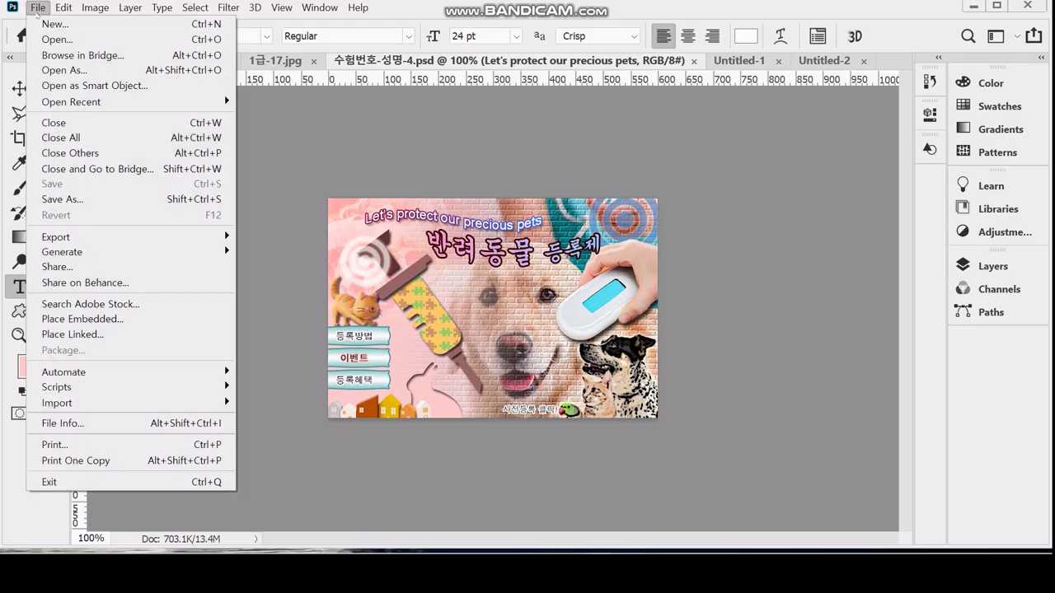
left_click(130, 206)
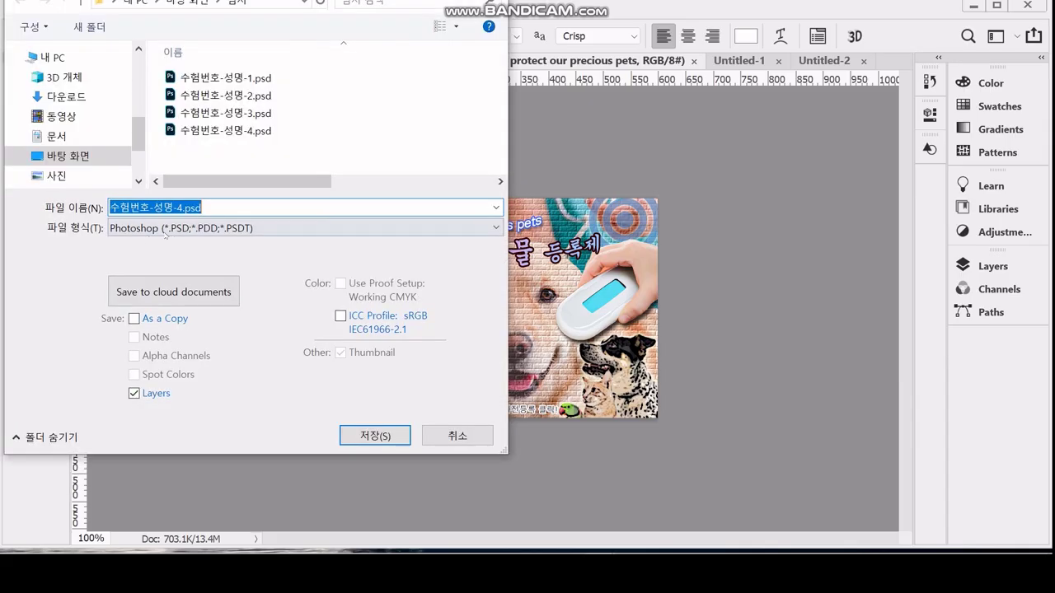
left_click(165, 232)
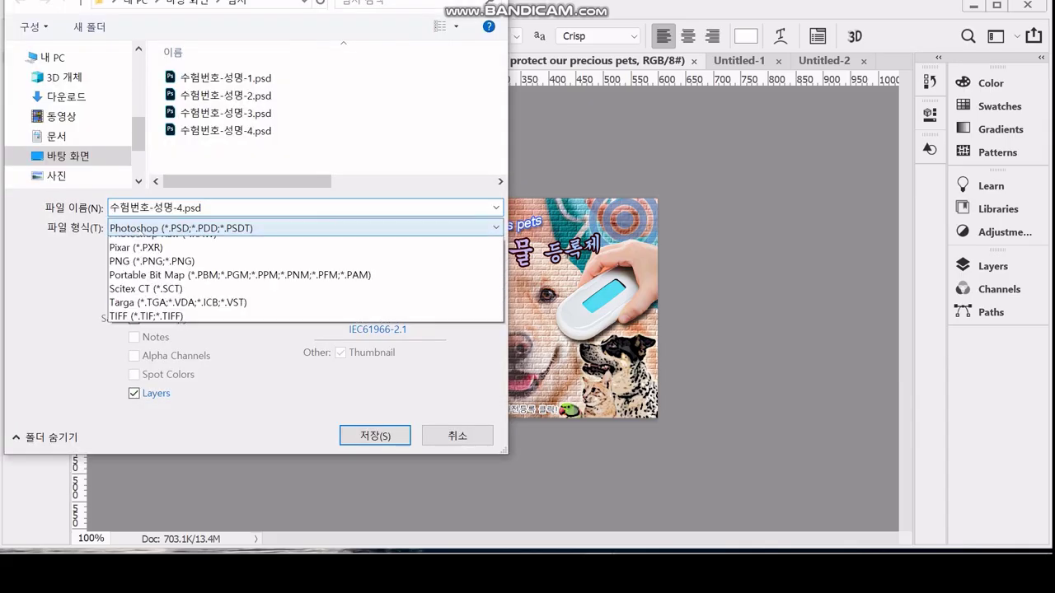
left_click(234, 368)
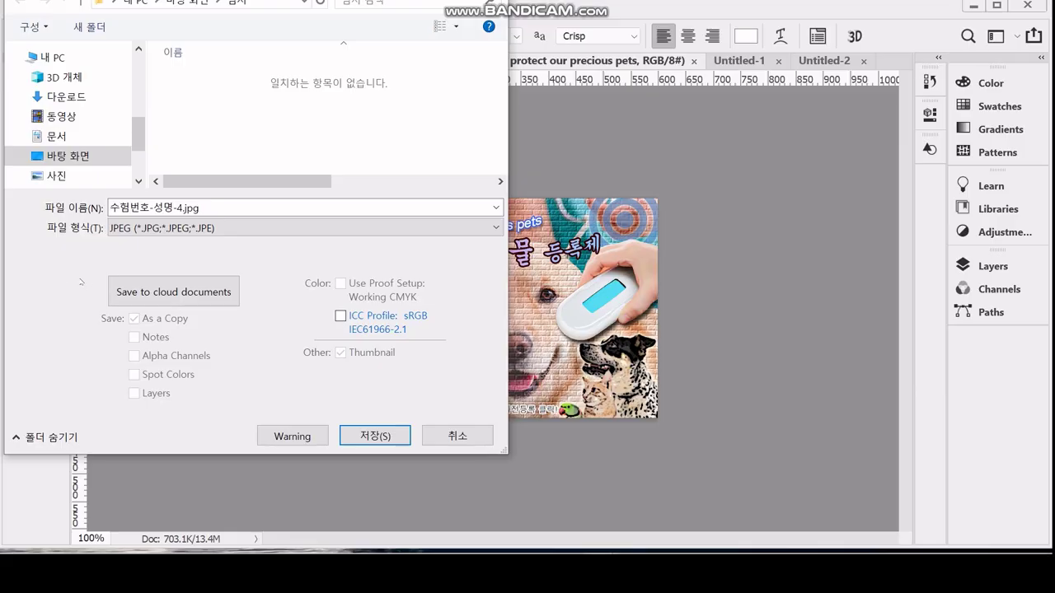
left_click(56, 136)
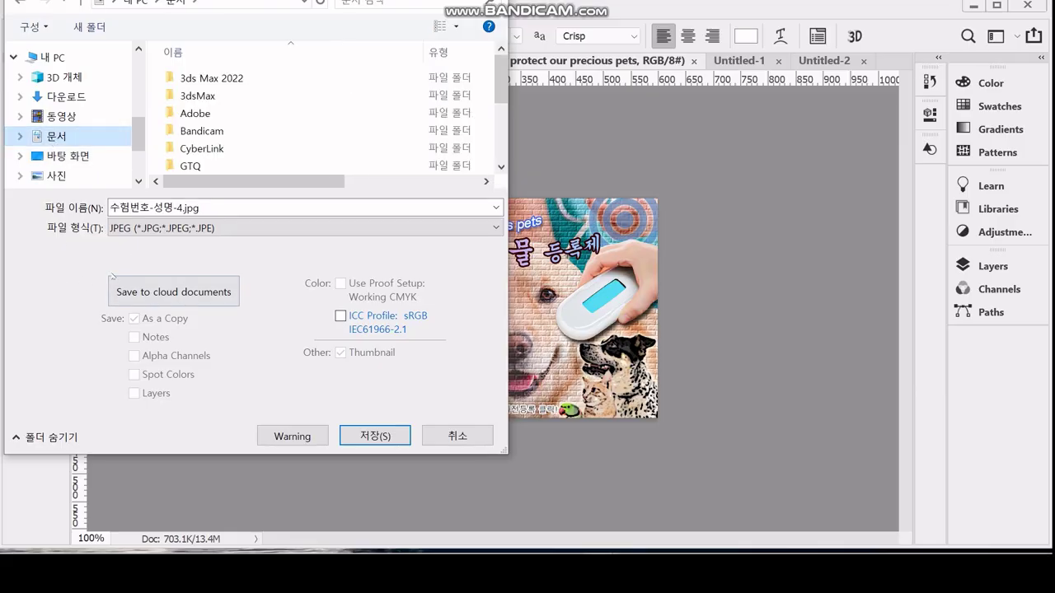
double_click(191, 166)
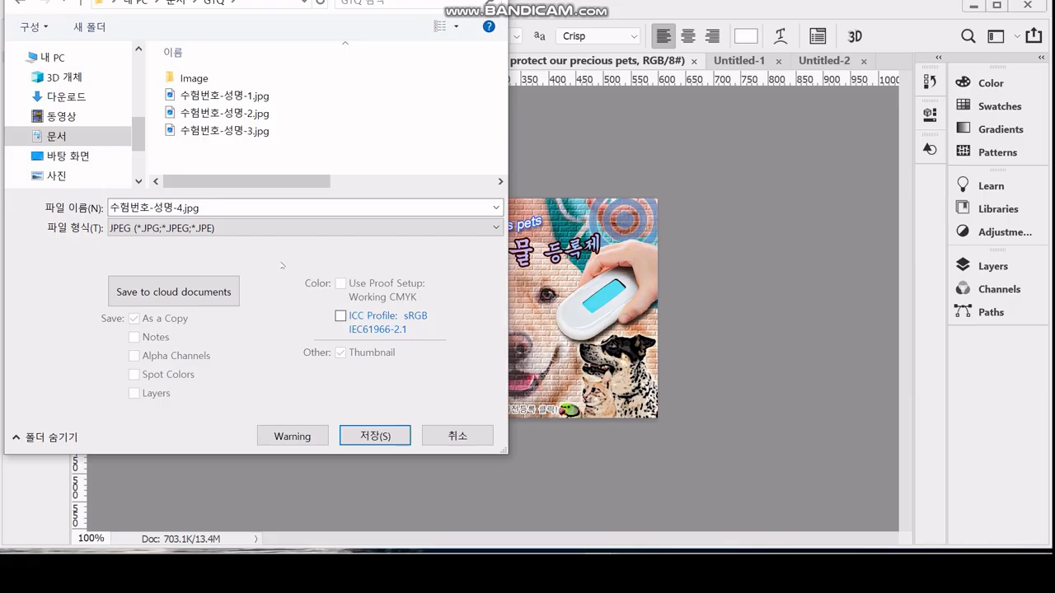
left_click(202, 230)
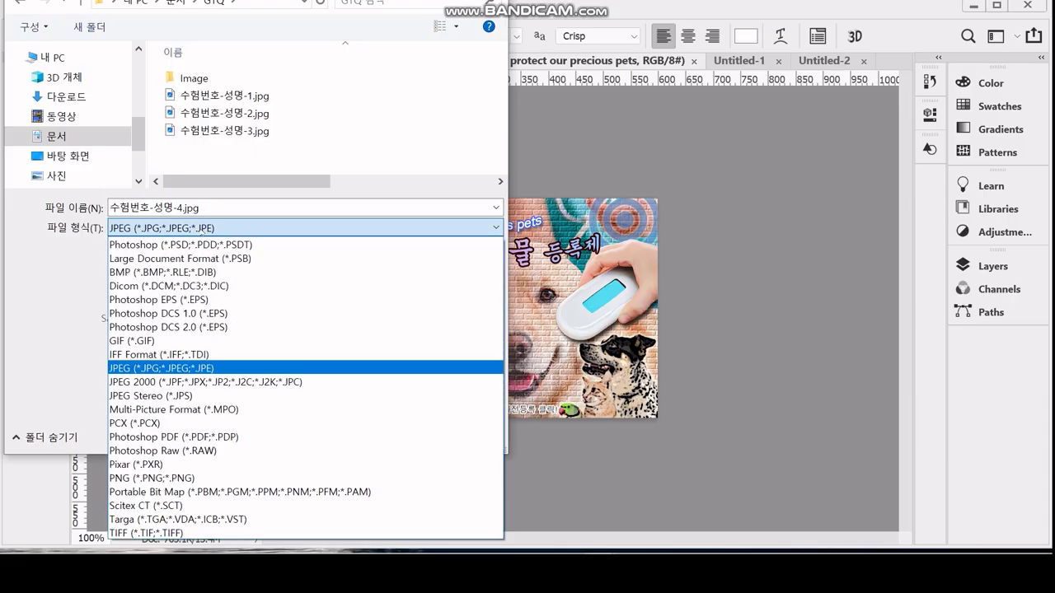
left_click(202, 231)
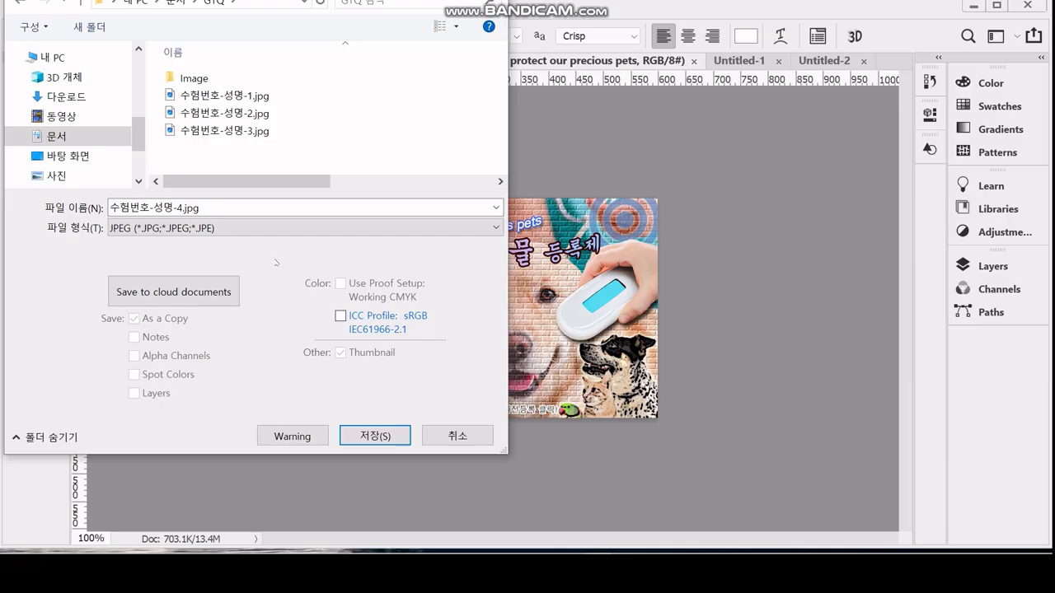
key("Return")
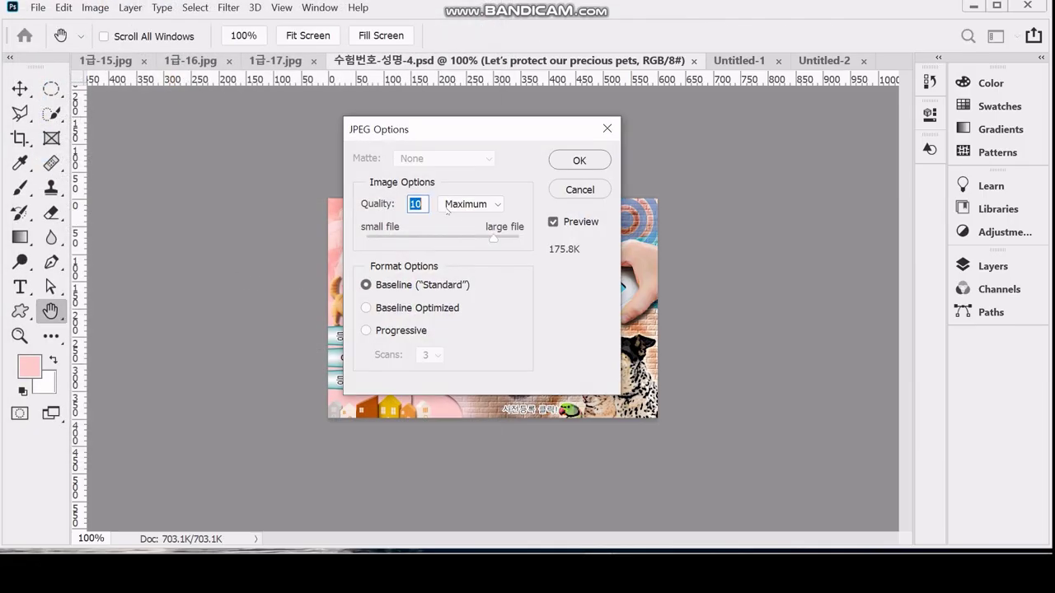
type("8")
key("Return")
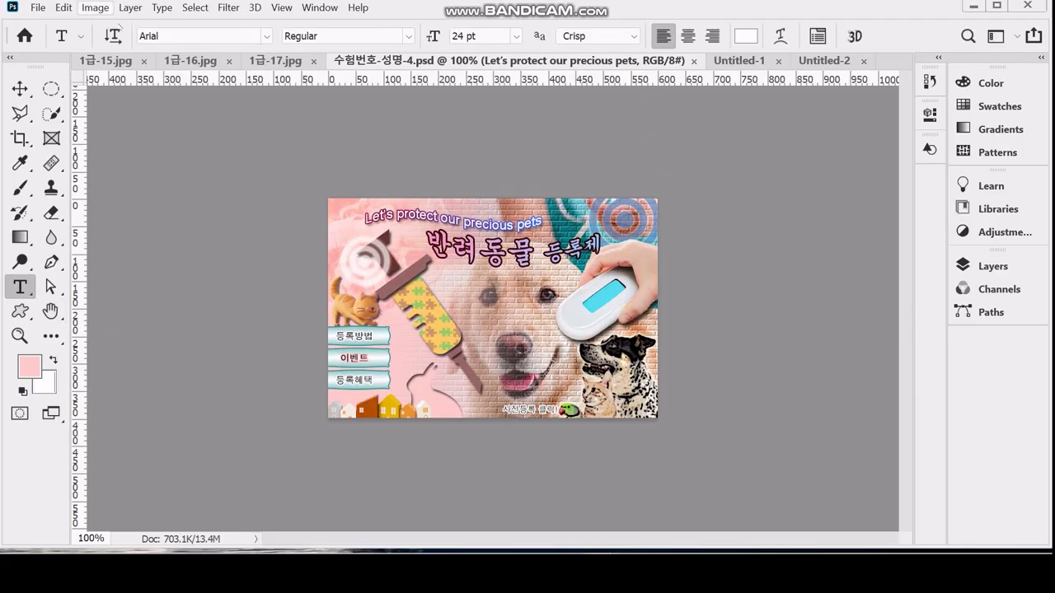
Resize the banner image proportionally to a width of 60 pixels
left_click(94, 8)
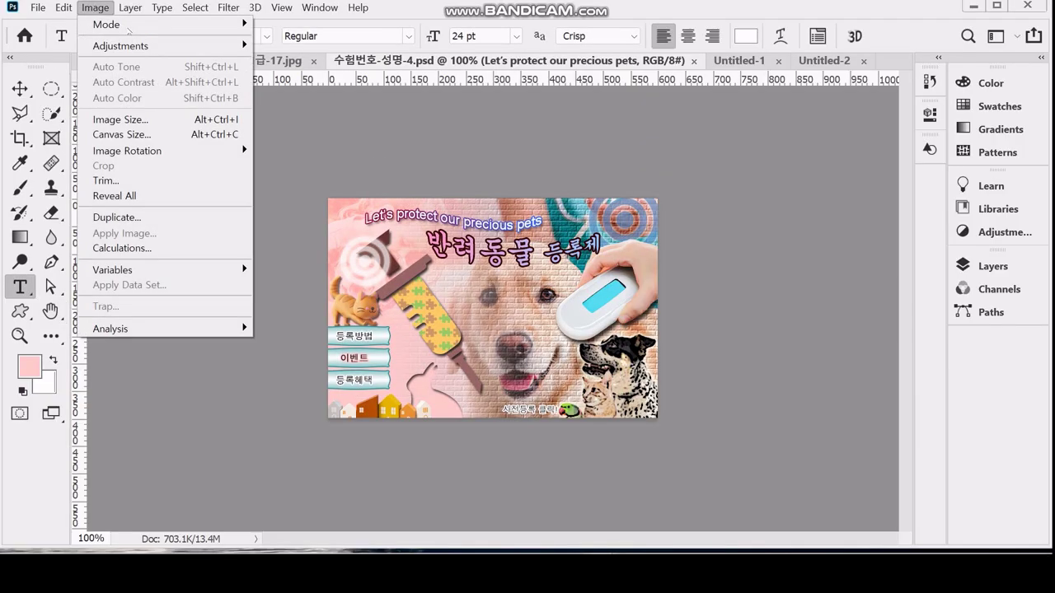
left_click(132, 119)
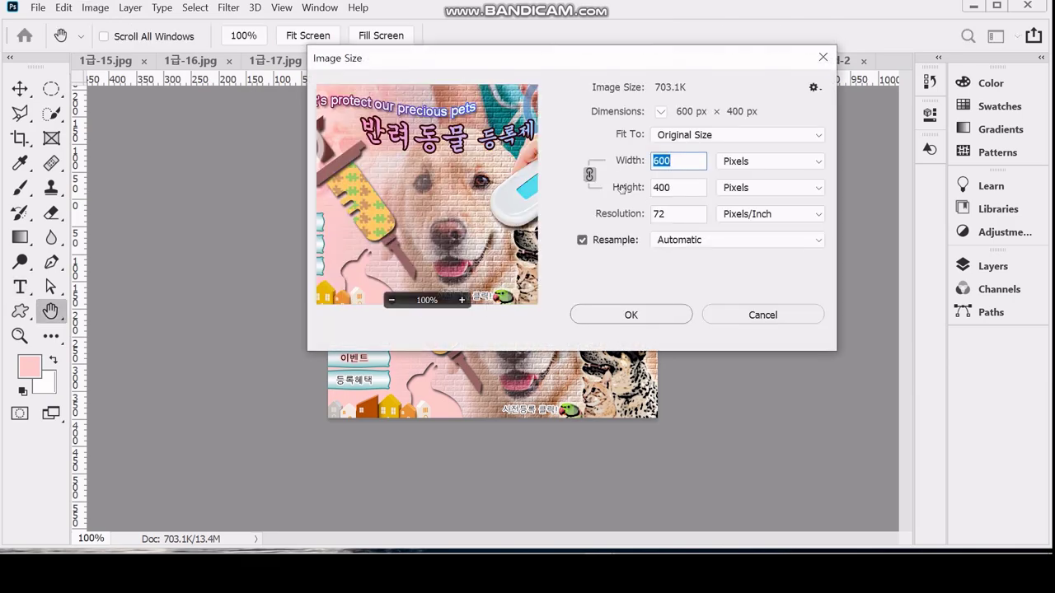
type("60")
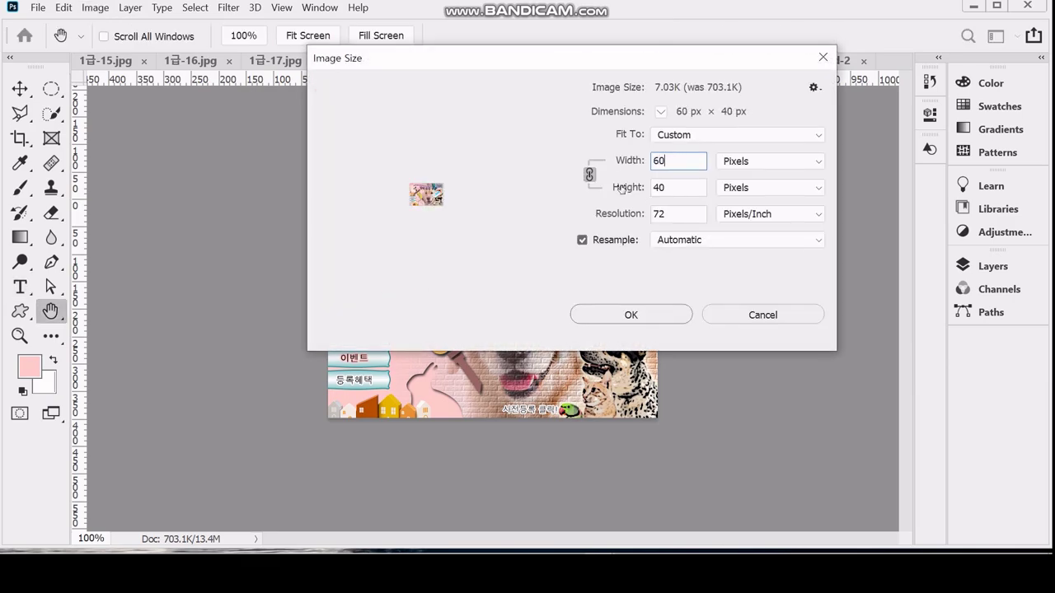
key("Return")
key("t")
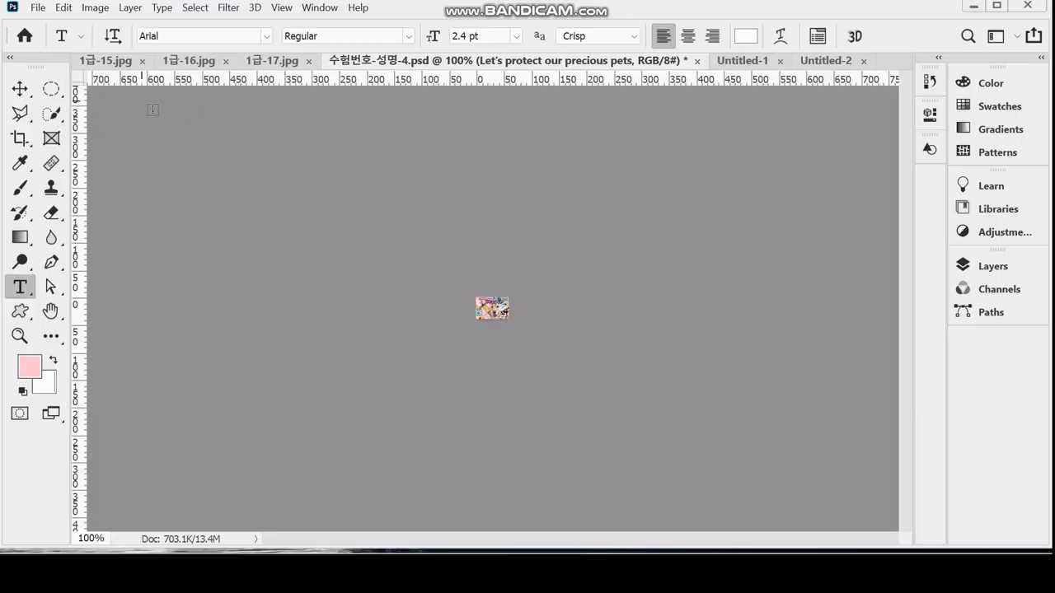
Save the reduced banner in Photoshop format as 수험번호-성명-4.psd in the GTQ folder under Documents (문서)
left_click(39, 9)
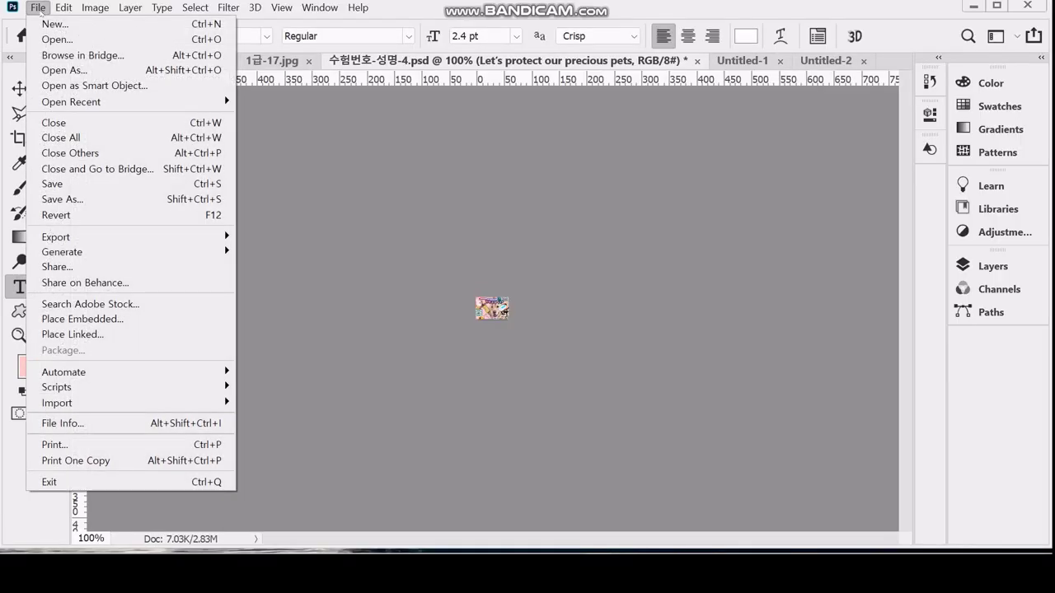
left_click(63, 200)
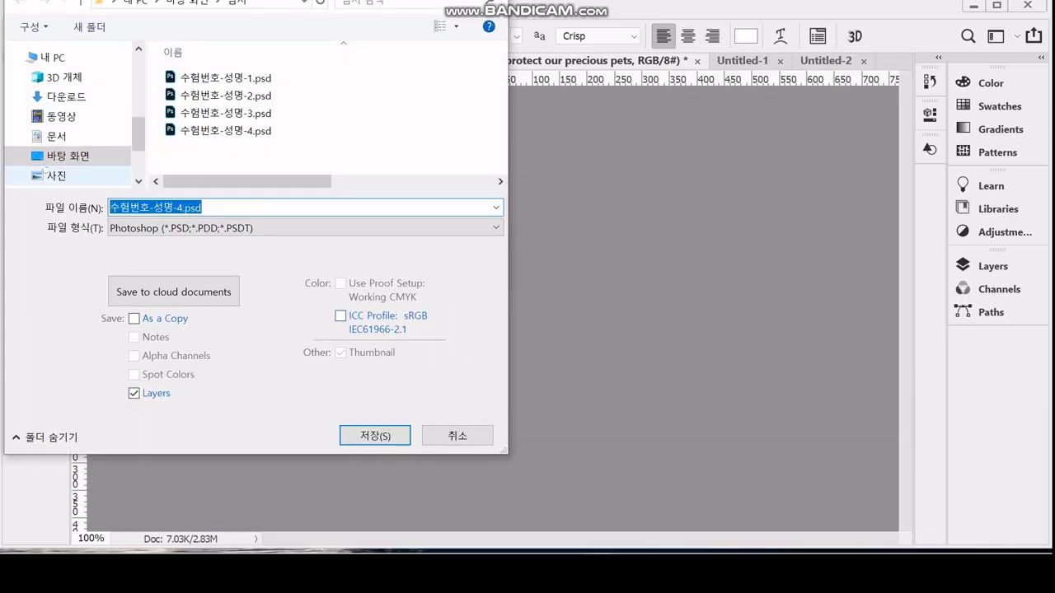
left_click(55, 136)
left_click(197, 166)
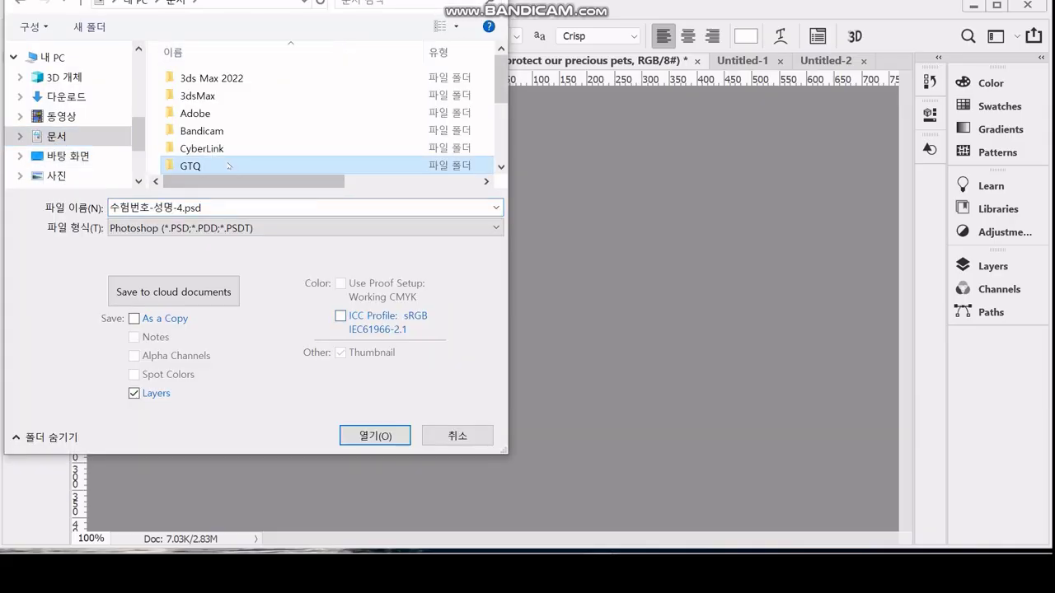
key("Return")
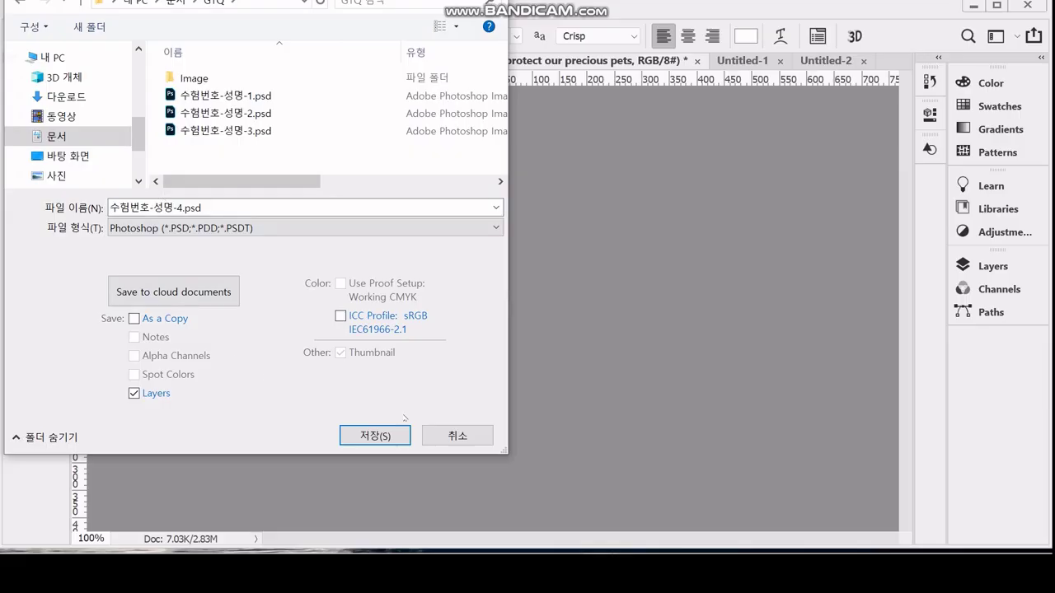
left_click(391, 437)
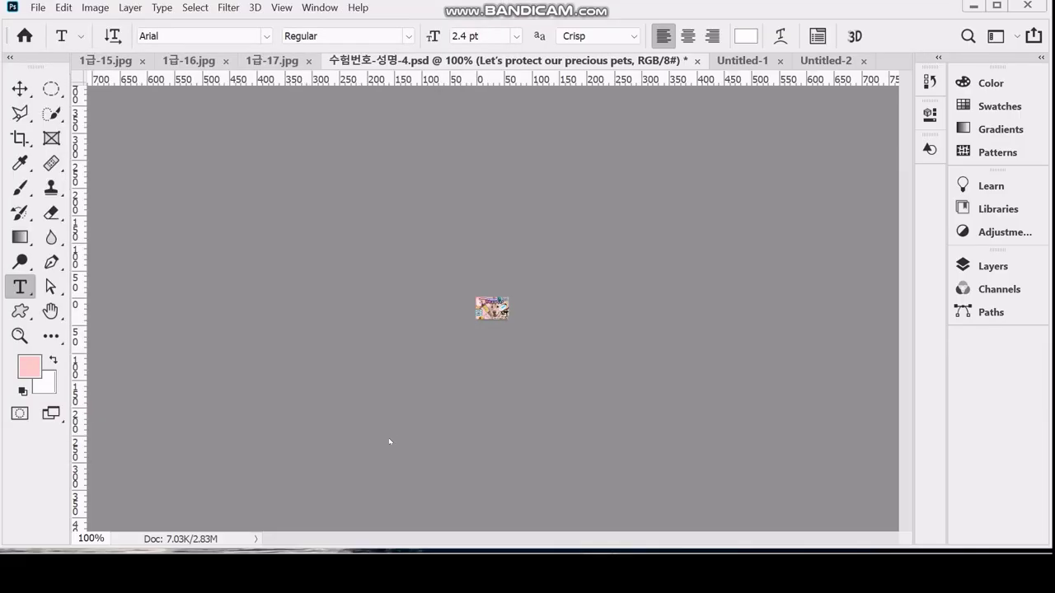